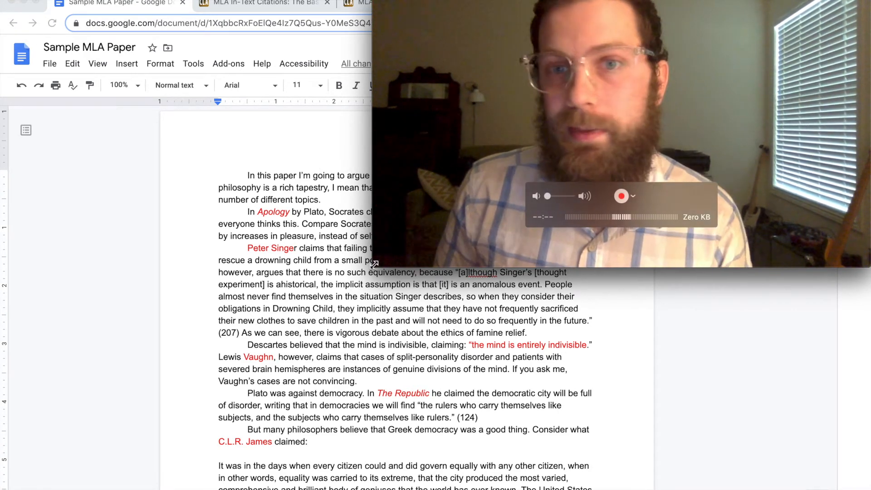
{"action": "left_click_drag", "start_coordinate": [374, 264], "coordinate": [537, 156]}
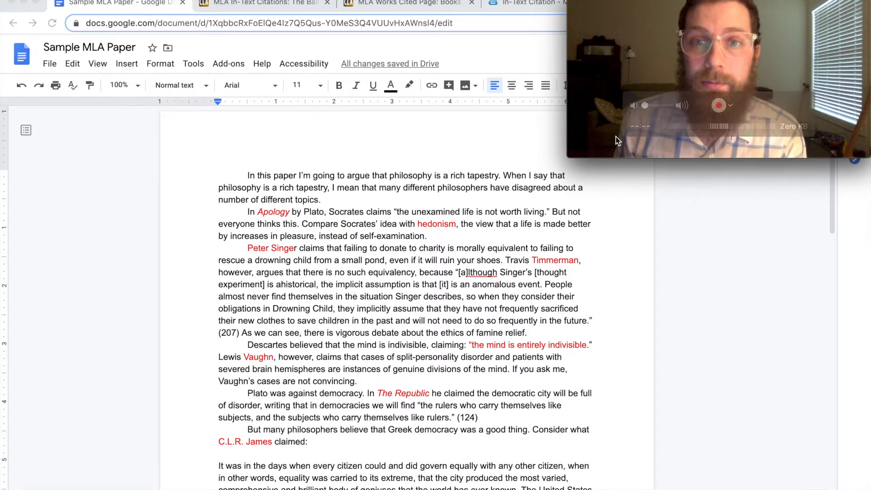
{"action": "left_click_drag", "start_coordinate": [568, 157], "coordinate": [614, 130]}
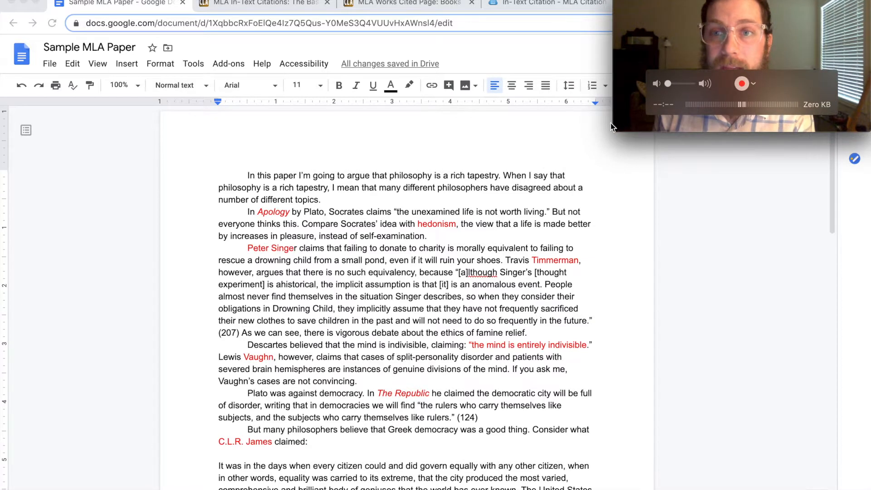
{"action": "left_click", "coordinate": [453, 231]}
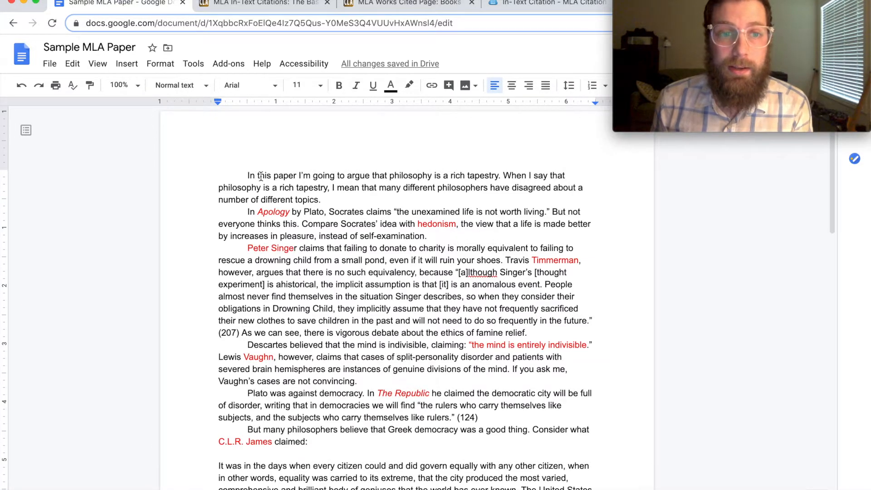
Step: Set the entire body text of the paper to 12-point Times New Roman
{"action": "left_click_drag", "start_coordinate": [248, 176], "coordinate": [545, 352]}
{"action": "scroll", "coordinate": [288, 209], "scroll_direction": "down", "scroll_amount": 7}
{"action": "scroll", "coordinate": [325, 201], "scroll_direction": "down", "scroll_amount": 7}
{"action": "scroll", "coordinate": [368, 174], "scroll_direction": "up", "scroll_amount": 2}
{"action": "scroll", "coordinate": [368, 174], "scroll_direction": "up", "scroll_amount": 4}
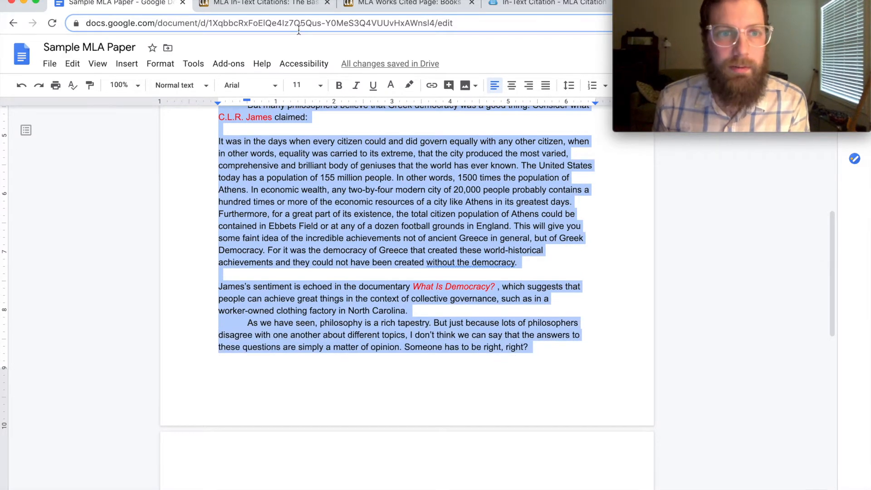
{"action": "left_click", "coordinate": [315, 86]}
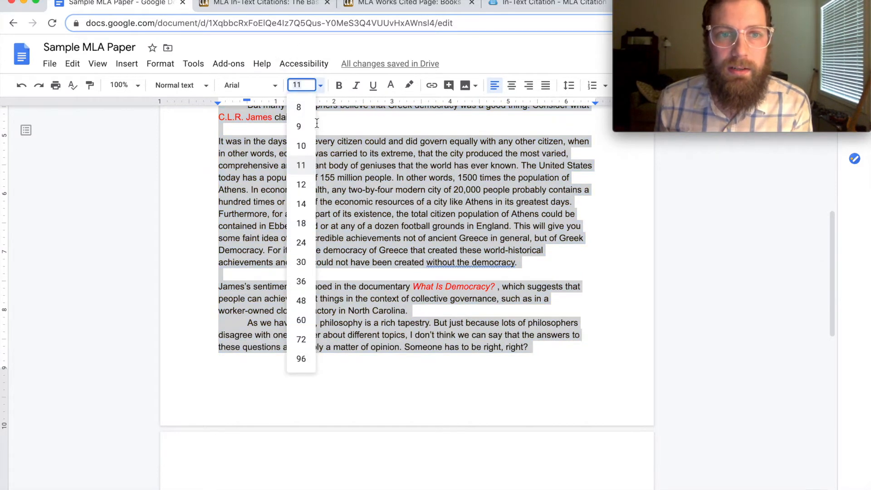
{"action": "left_click", "coordinate": [301, 185]}
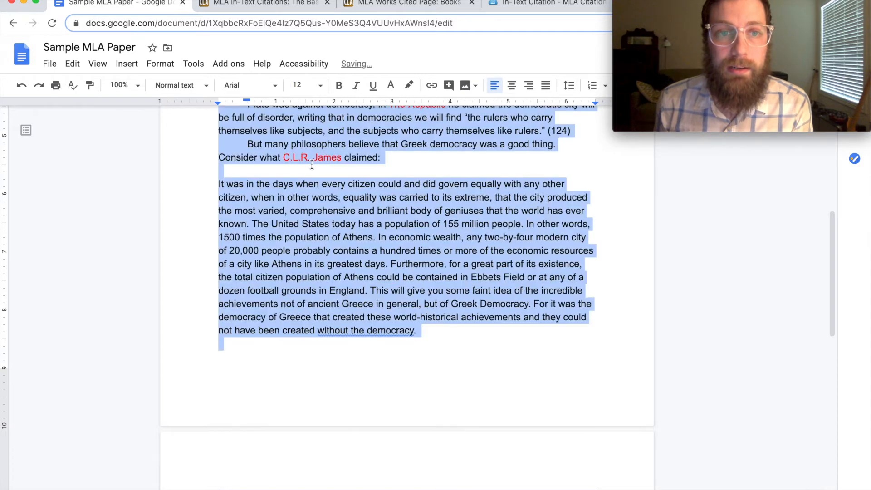
{"action": "left_click", "coordinate": [271, 86]}
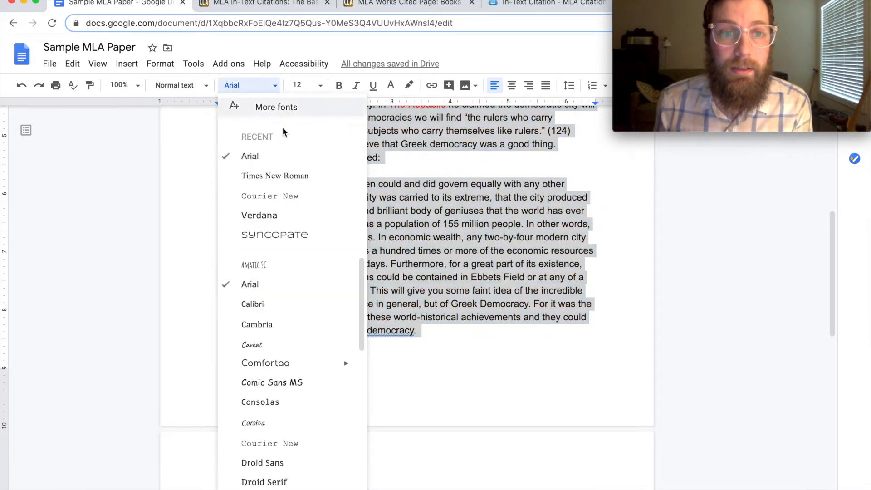
{"action": "left_click", "coordinate": [286, 182]}
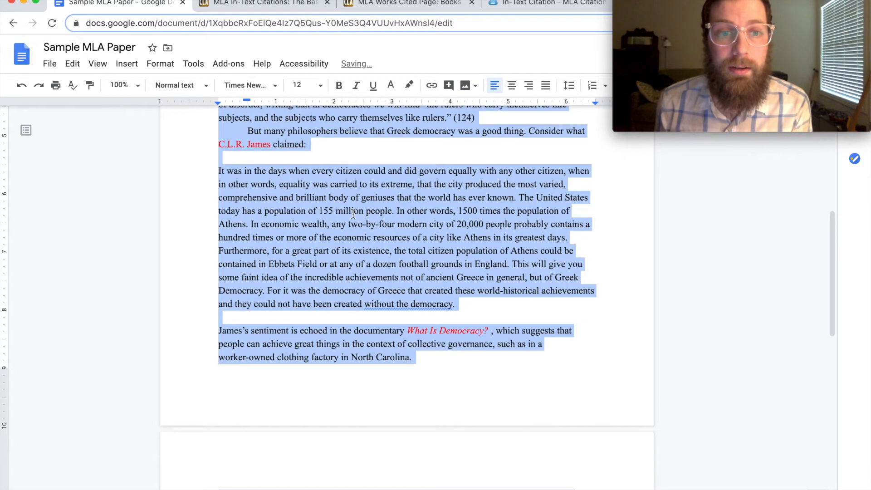
Step: Apply double line spacing to the entire body text and check the result through the end of the paper
{"action": "scroll", "coordinate": [353, 213], "scroll_direction": "up", "scroll_amount": 7}
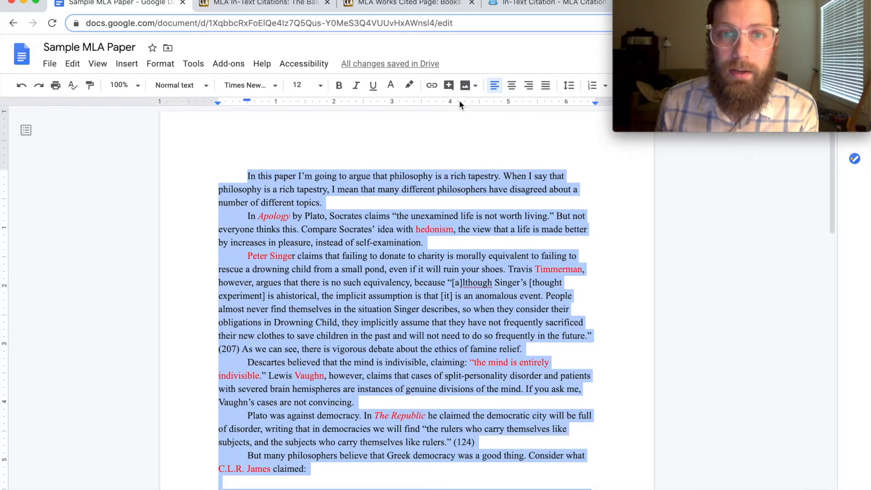
{"action": "left_click", "coordinate": [571, 86]}
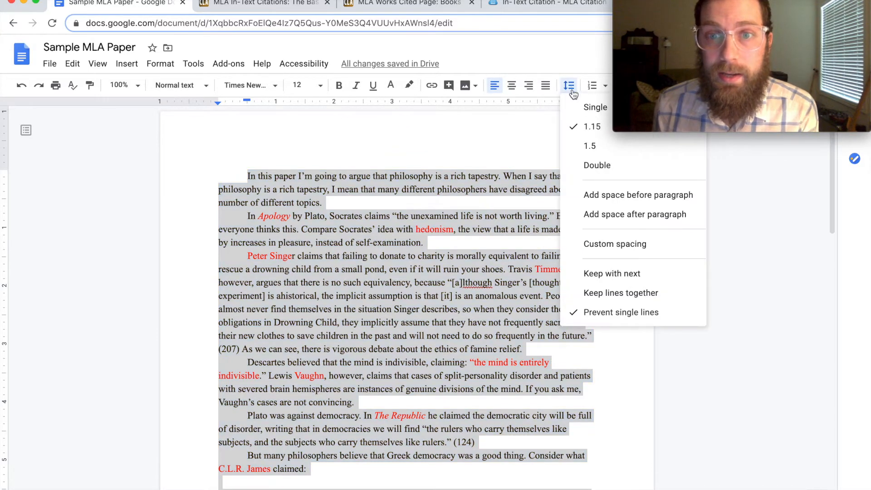
{"action": "left_click", "coordinate": [597, 168]}
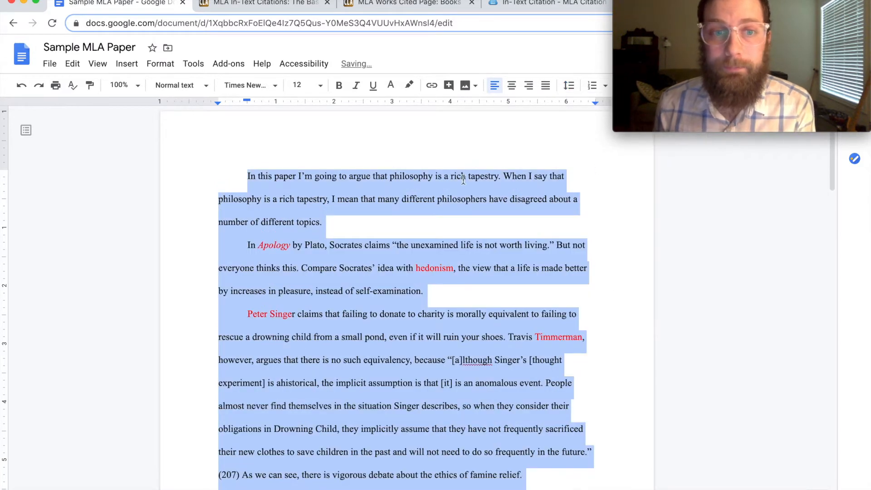
{"action": "scroll", "coordinate": [454, 167], "scroll_direction": "down", "scroll_amount": 20}
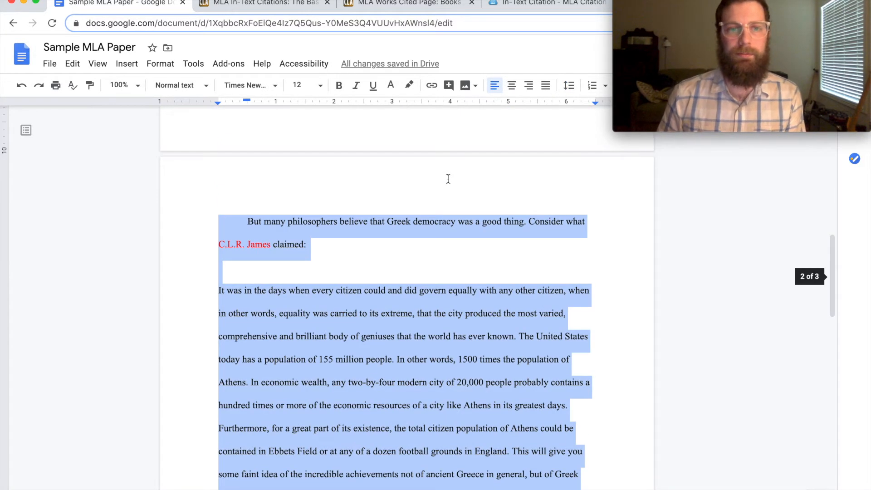
{"action": "scroll", "coordinate": [447, 181], "scroll_direction": "down", "scroll_amount": 5}
{"action": "scroll", "coordinate": [448, 182], "scroll_direction": "up", "scroll_amount": 2}
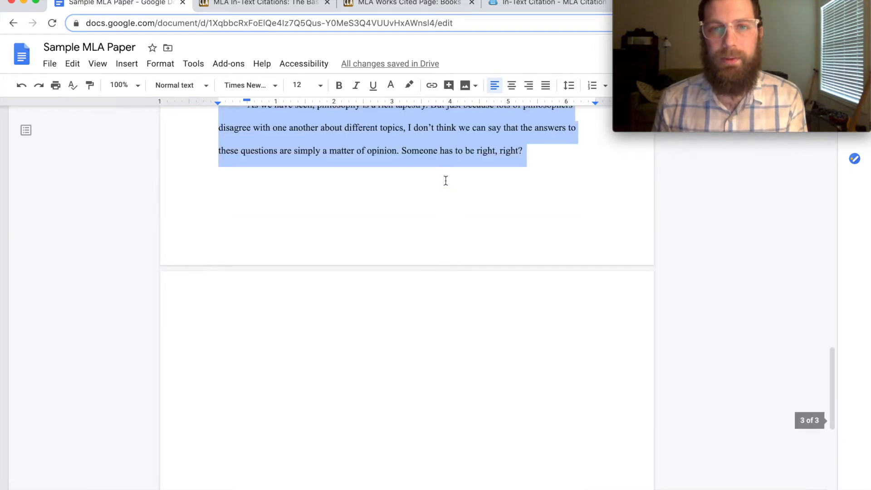
{"action": "scroll", "coordinate": [448, 183], "scroll_direction": "down", "scroll_amount": 2}
{"action": "scroll", "coordinate": [448, 183], "scroll_direction": "up", "scroll_amount": 15}
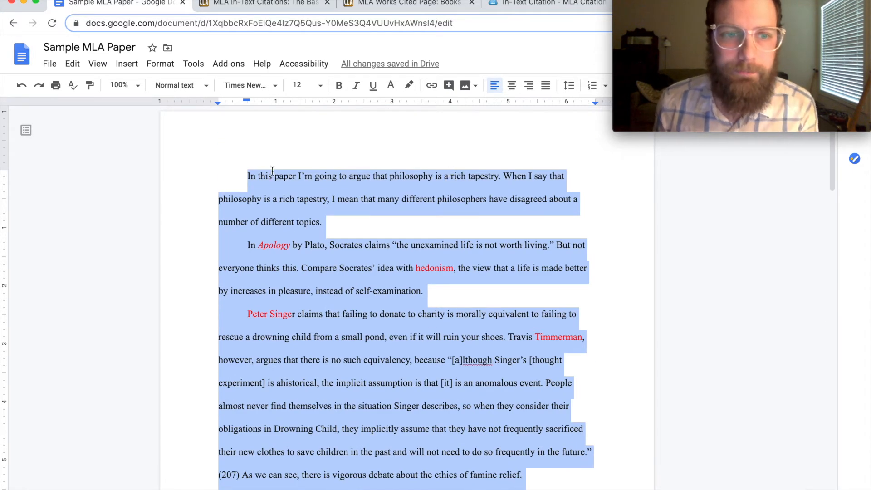
Step: Insert two blank lines above the first paragraph and remove the first-line indent from the topmost one
{"action": "left_click", "coordinate": [247, 176]}
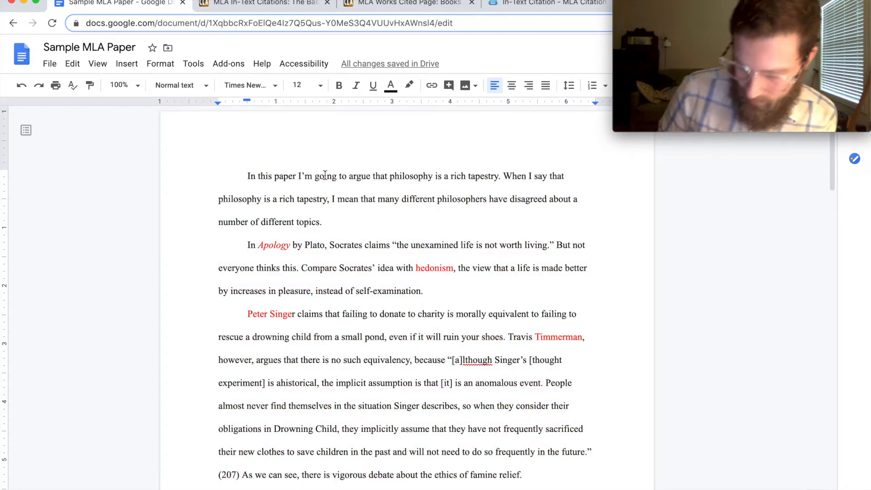
{"action": "key", "text": "Return"}
{"action": "key", "text": "Return"}
{"action": "key", "text": "Up"}
{"action": "key", "text": "Up"}
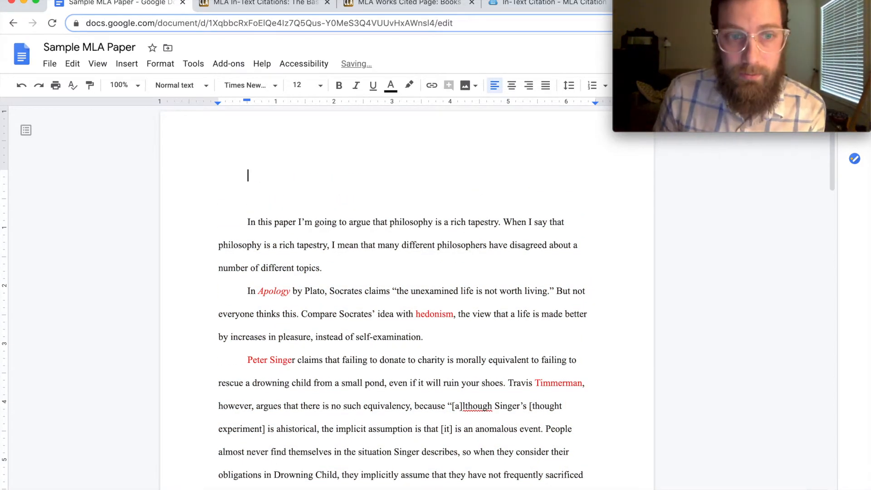
{"action": "key", "text": "BackSpace"}
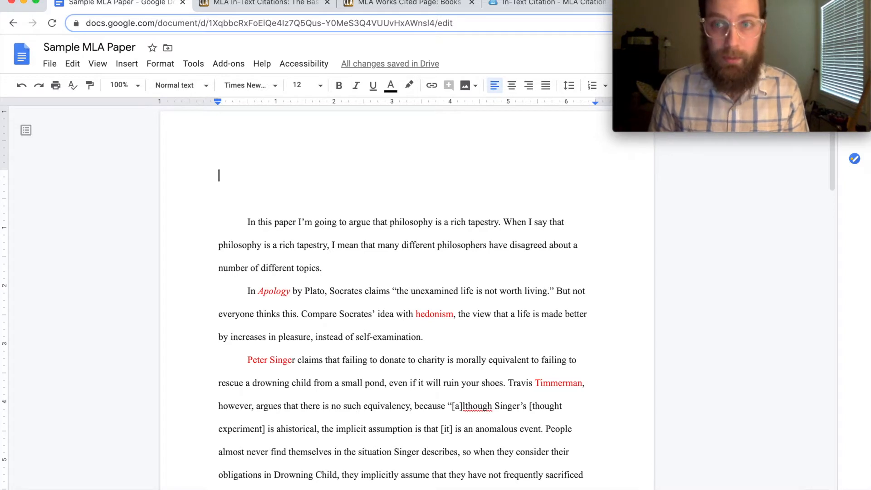
Step: Enter the student's full name on the first line and the instructor's title and last name on the line below
{"action": "type", "text": "Steve "}
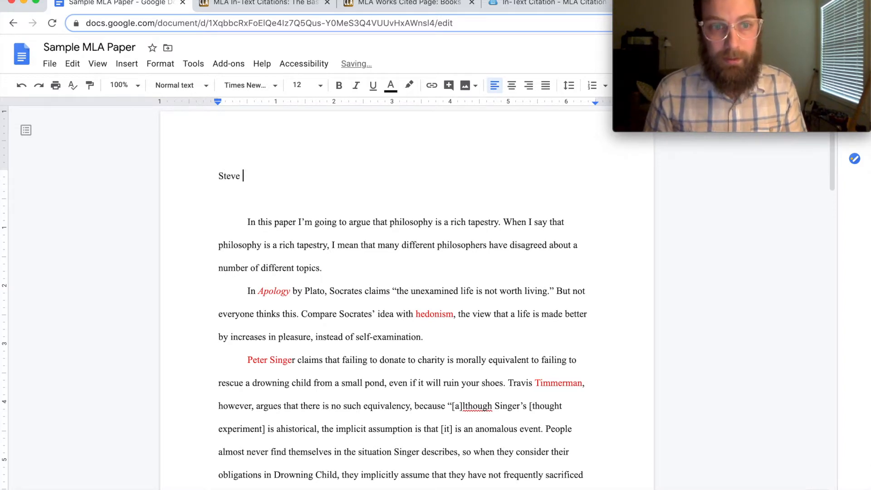
{"action": "type", "text": "Sample"}
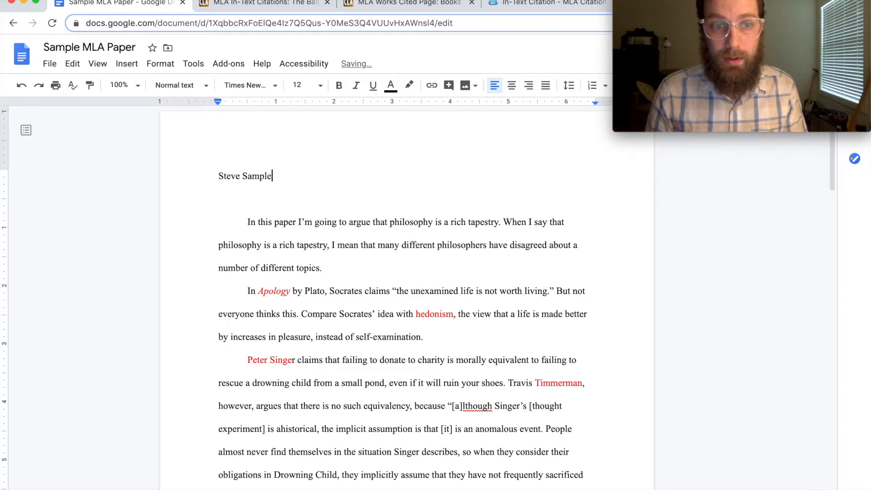
{"action": "key", "text": "Return"}
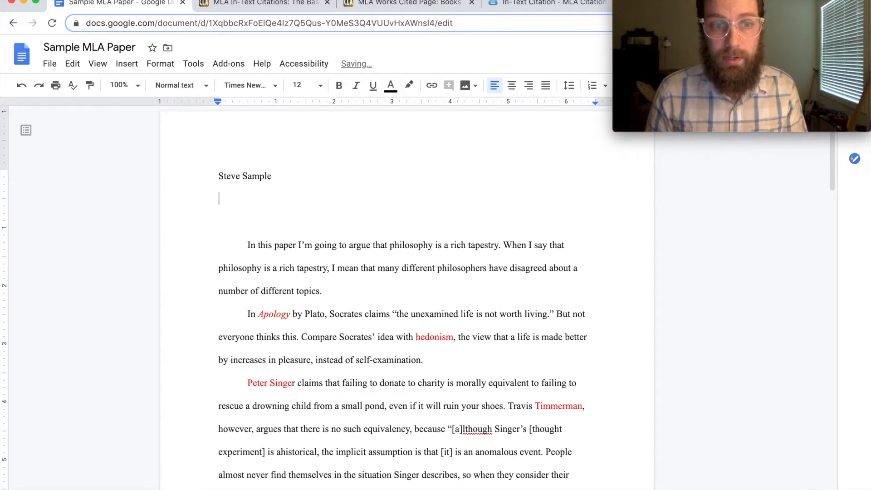
{"action": "type", "text": "Pr"}
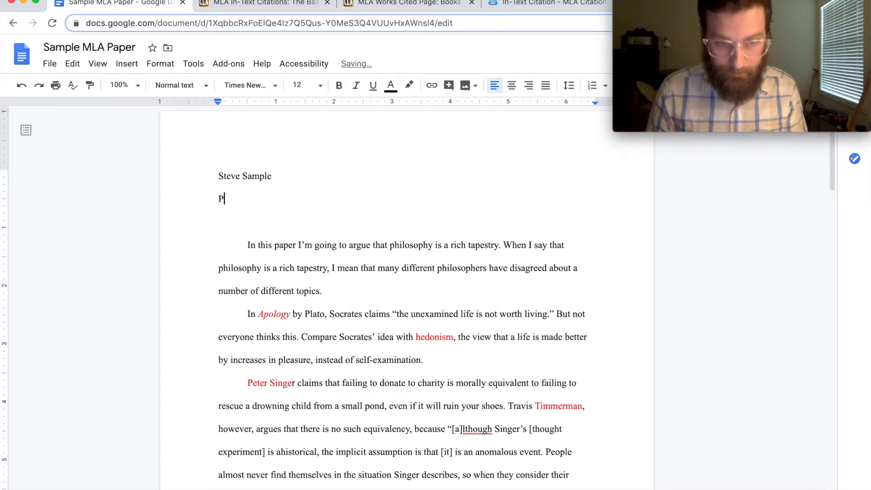
{"action": "key", "text": "BackSpace"}
{"action": "key", "text": "BackSpace"}
{"action": "type", "text": "Dr. "}
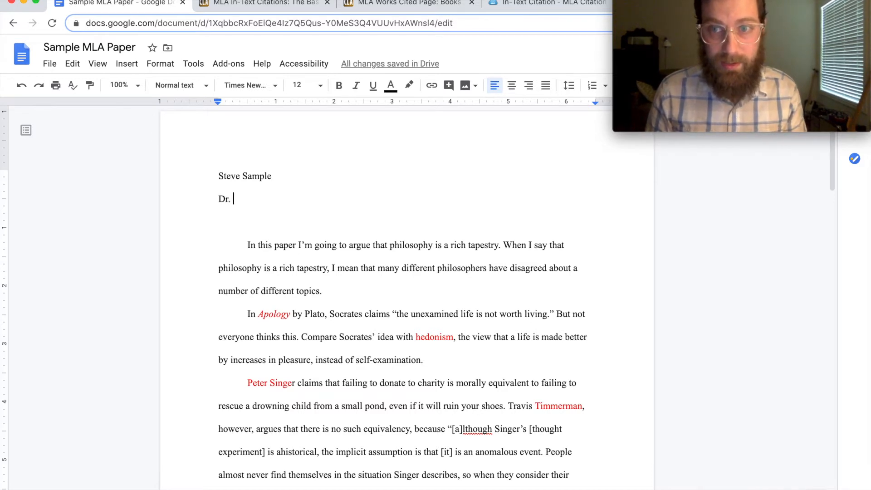
{"action": "type", "text": "Goodine"}
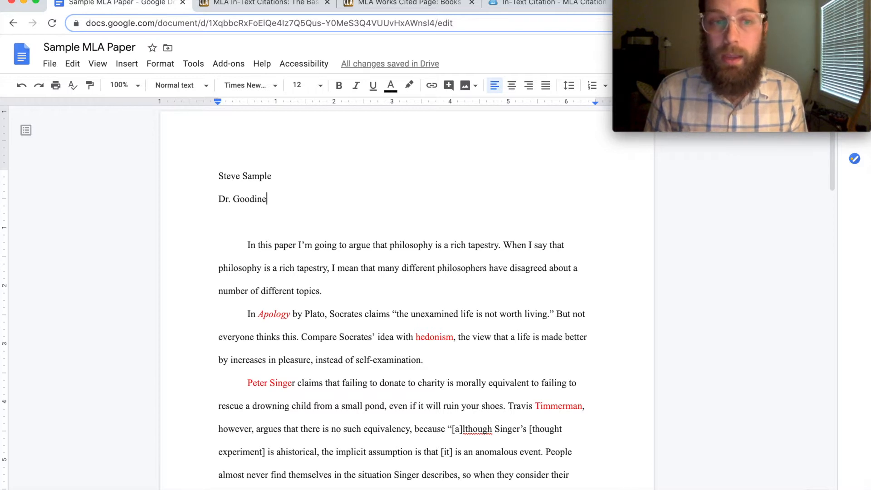
Step: Add the course code PHI 222 on a new line below the instructor's name
{"action": "key", "text": "Return"}
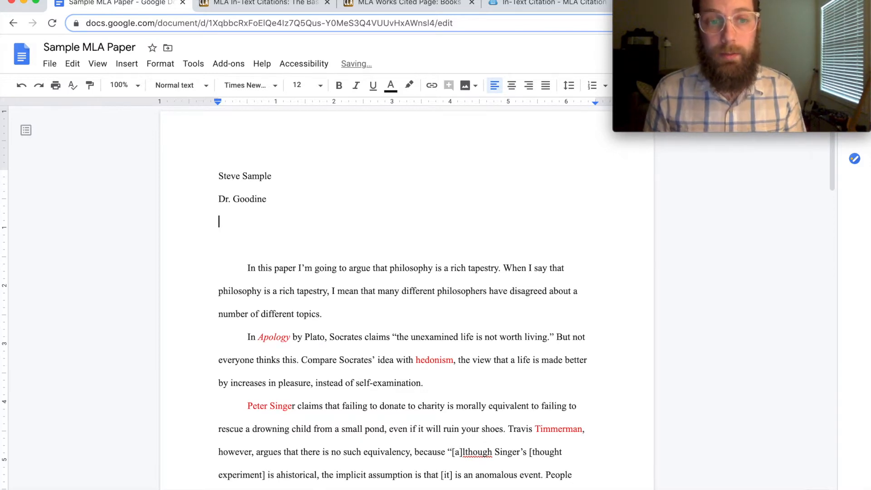
{"action": "type", "text": "PHI "}
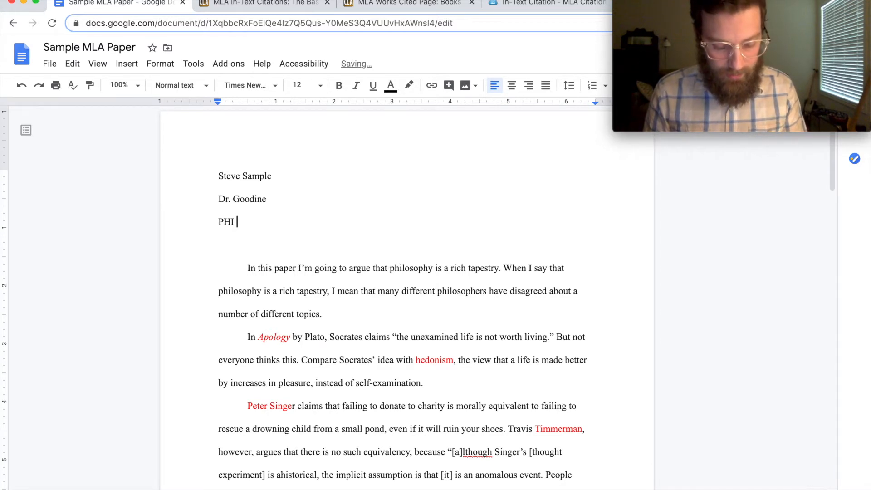
{"action": "type", "text": "222"}
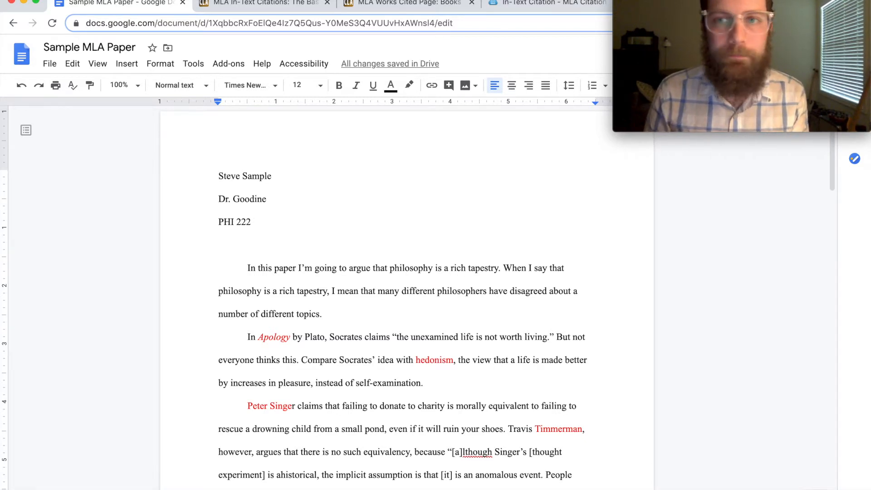
Step: Add the date April 24, 2020 on a new line below the course code
{"action": "key", "text": "Return"}
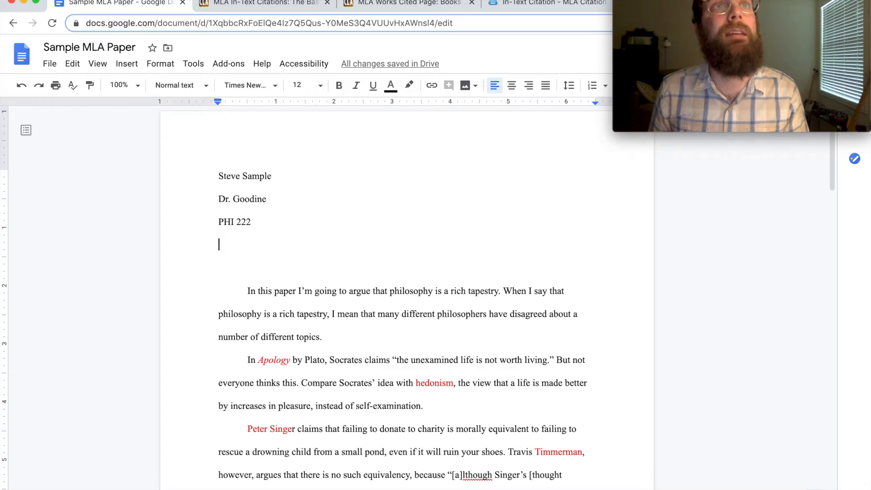
{"action": "type", "text": "D"}
{"action": "key", "text": "BackSpace"}
{"action": "type", "text": "April"}
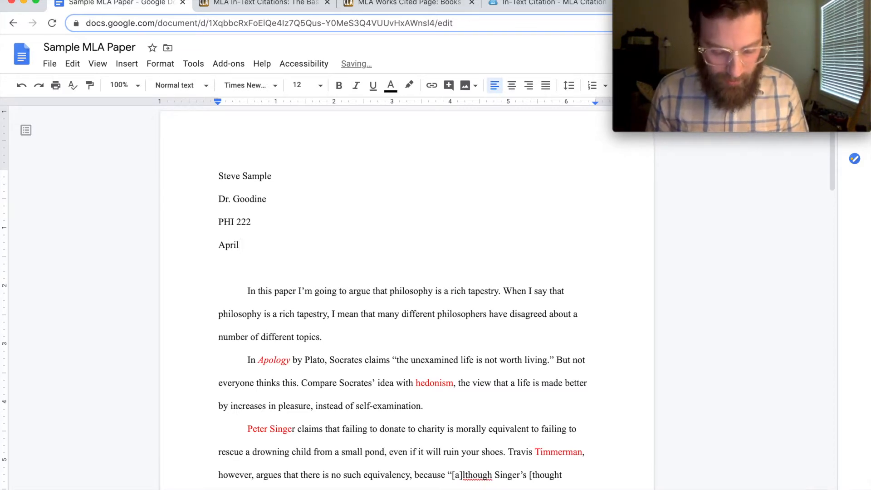
{"action": "type", "text": " 24, "}
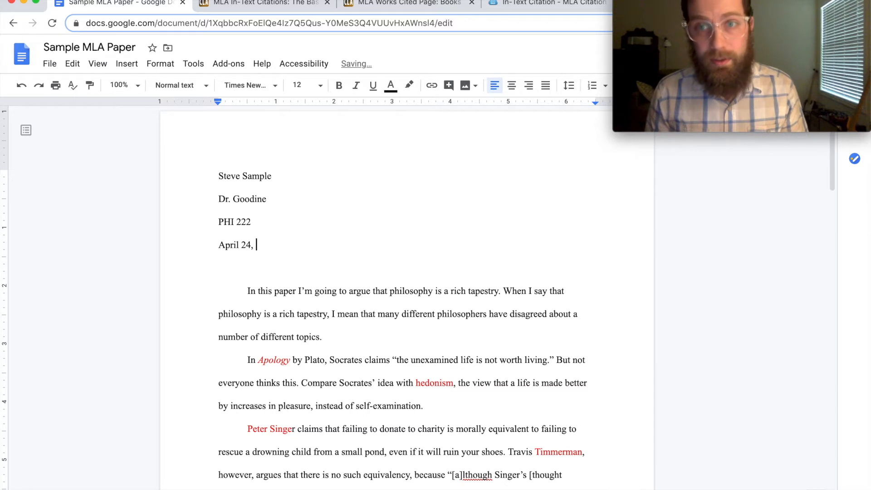
{"action": "type", "text": "200"}
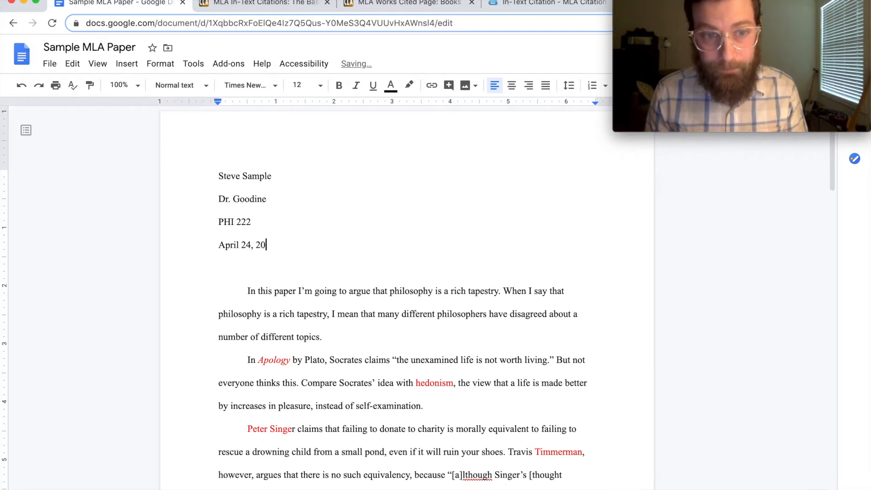
{"action": "key", "text": "BackSpace"}
{"action": "key", "text": "BackSpace"}
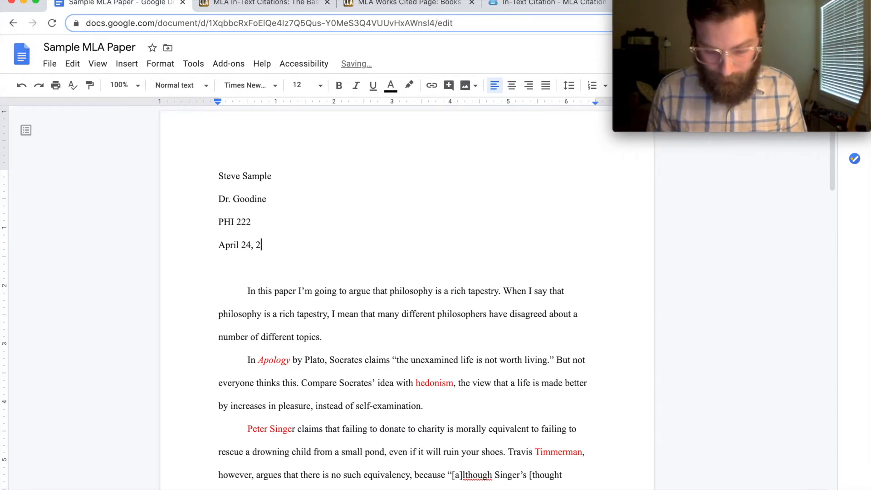
{"action": "type", "text": "20"}
{"action": "key", "text": "BackSpace"}
{"action": "key", "text": "BackSpace"}
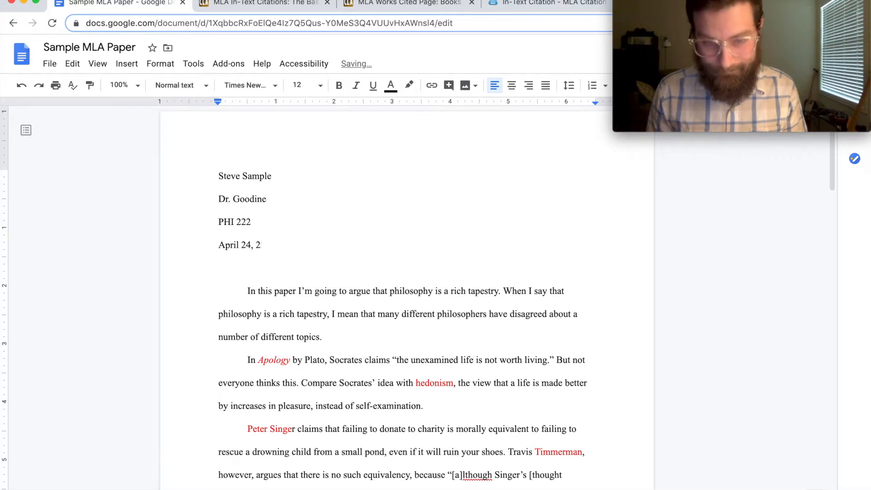
{"action": "type", "text": "020"}
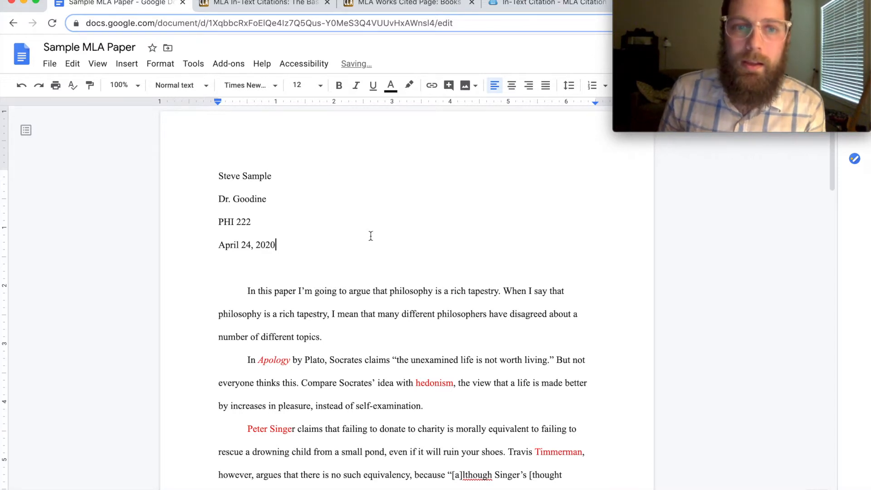
Step: Center the blank line below the date and enter the title "Philosophy: A Rich Tapestry" there
{"action": "key", "text": "Down"}
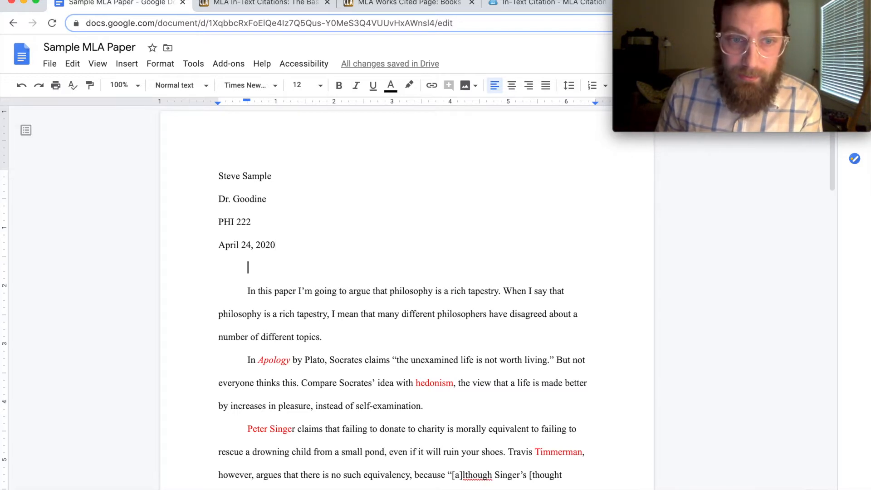
{"action": "left_click", "coordinate": [512, 86]}
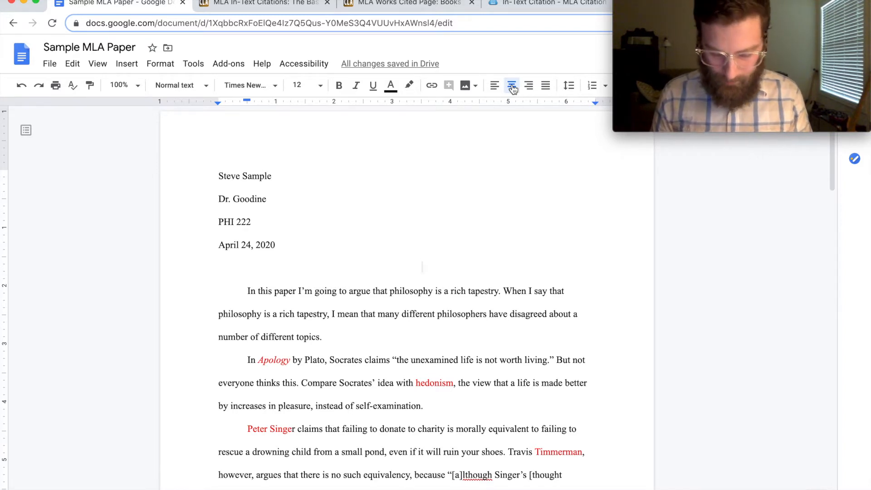
{"action": "type", "text": "Phi"}
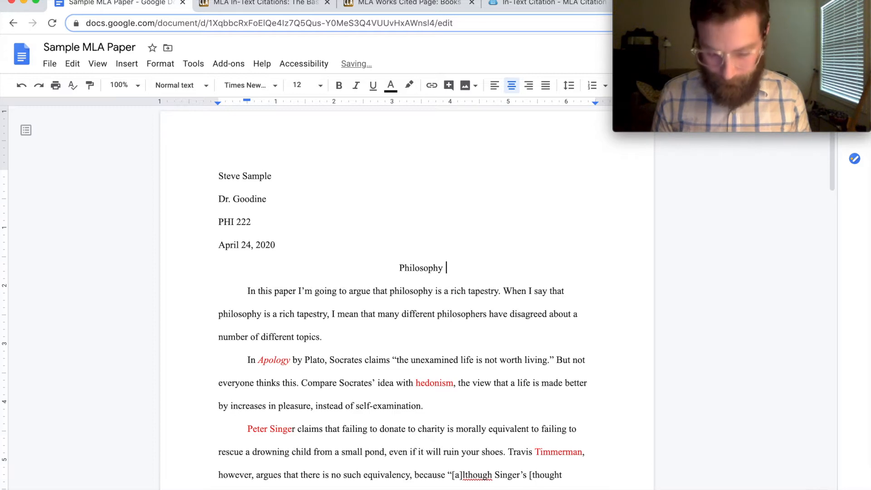
{"action": "type", "text": "losophy: A Rich "}
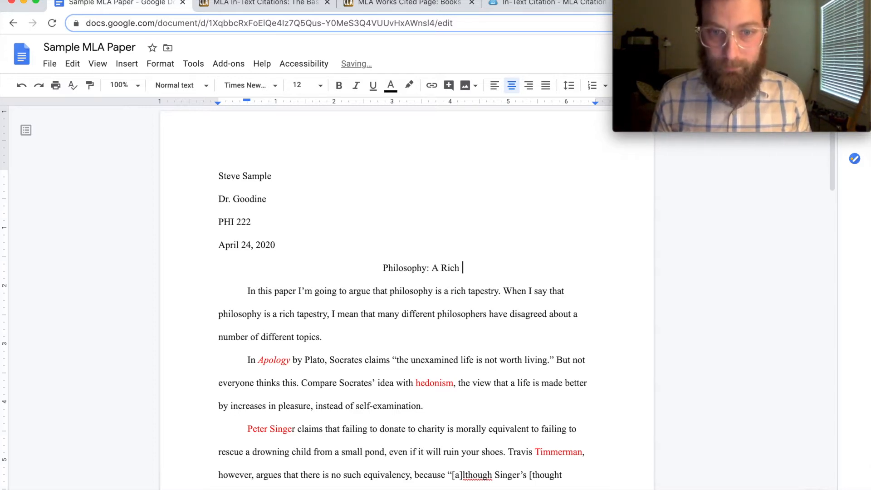
{"action": "type", "text": "Tapestry"}
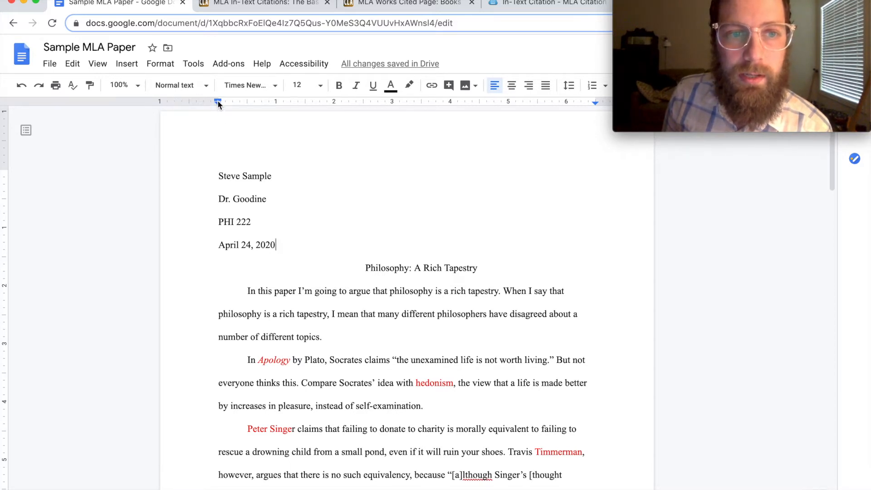
{"action": "mouse_move", "coordinate": [218, 103]}
{"action": "left_mouse_down"}
{"action": "mouse_move", "coordinate": [171, 102]}
{"action": "mouse_move", "coordinate": [241, 104]}
{"action": "mouse_move", "coordinate": [218, 104]}
{"action": "left_mouse_up"}
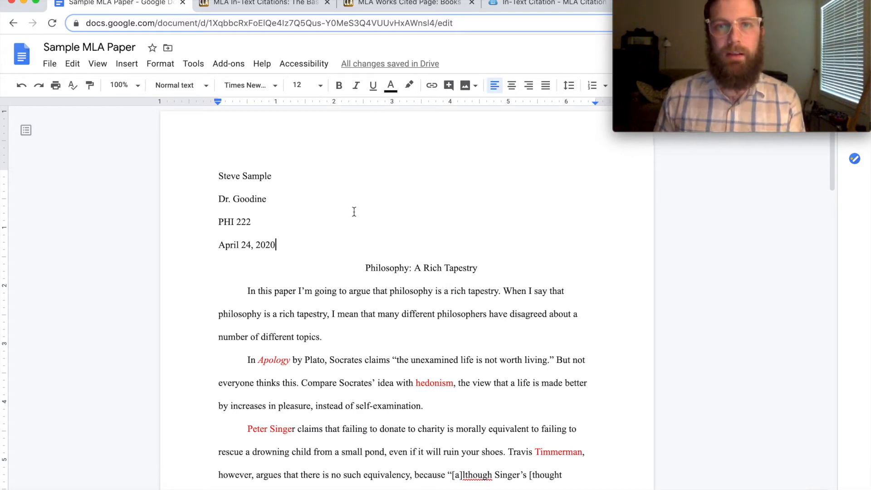
{"action": "left_click_drag", "start_coordinate": [658, 55], "coordinate": [686, 214]}
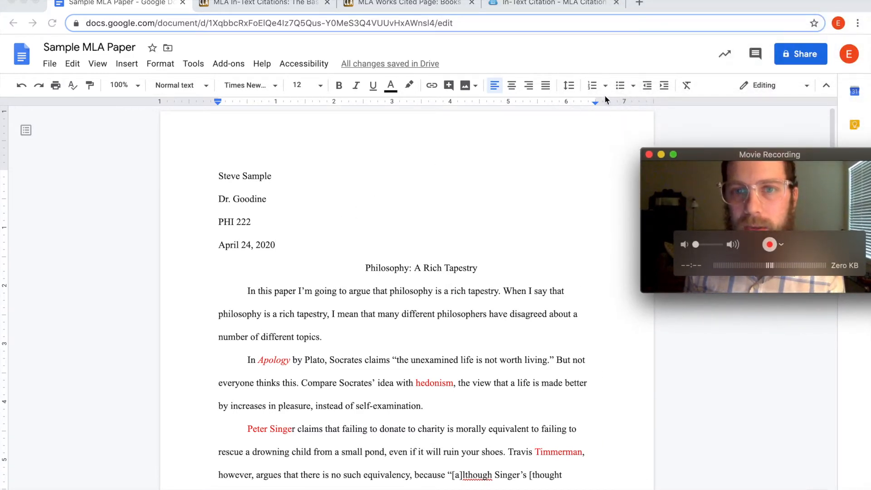
{"action": "left_click_drag", "start_coordinate": [747, 156], "coordinate": [665, 221]}
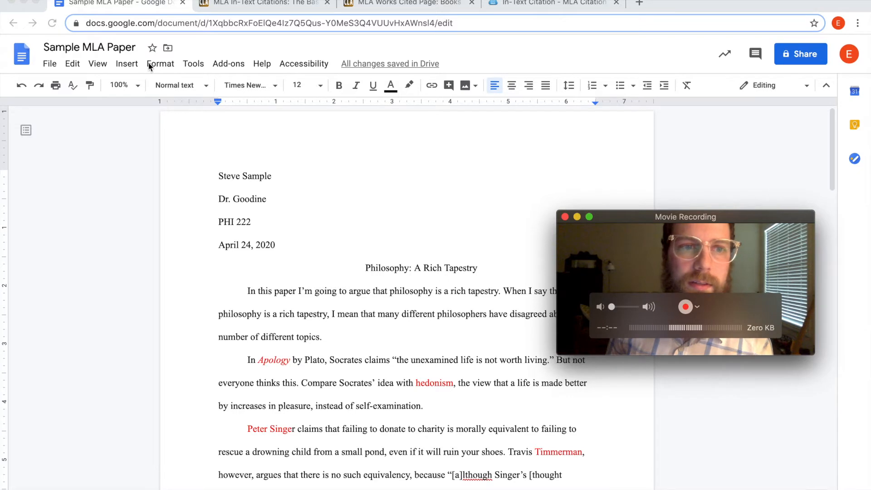
{"action": "left_click", "coordinate": [125, 67]}
{"action": "left_click", "coordinate": [125, 67]}
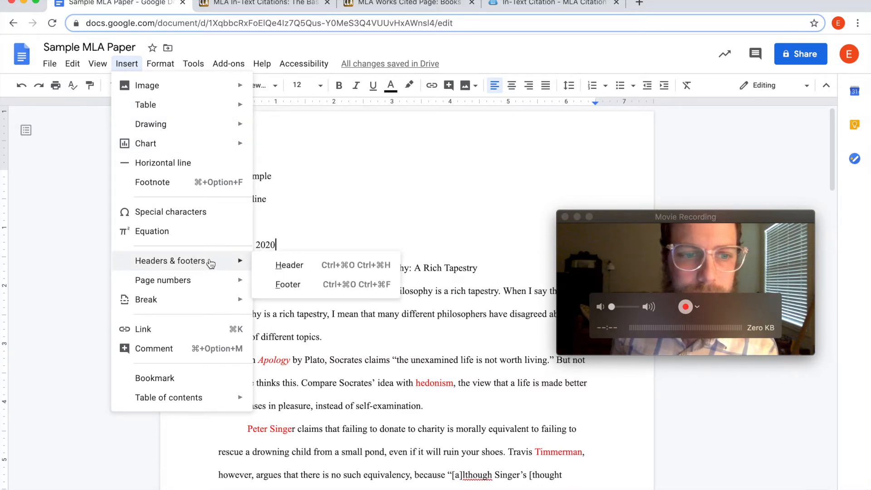
{"action": "left_click", "coordinate": [462, 142]}
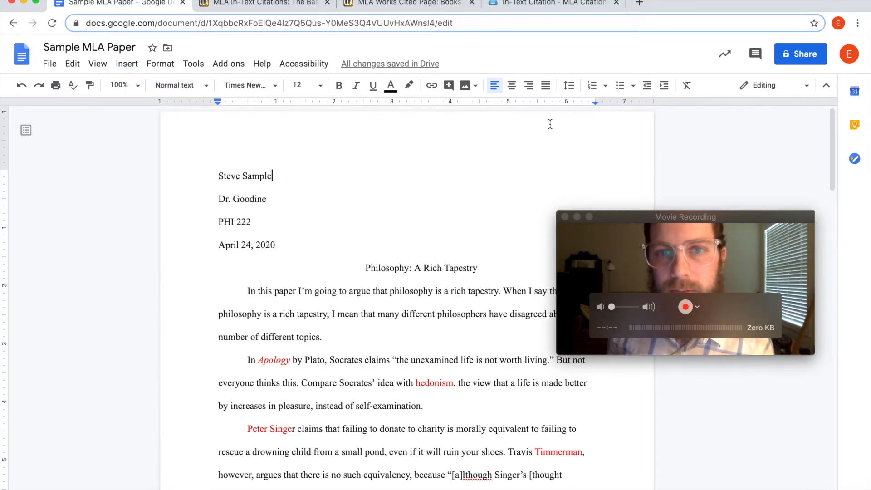
Step: Open the first page's header for editing, right-align it and enter the student's last name
{"action": "key", "text": "super+Down"}
{"action": "scroll", "coordinate": [560, 127], "scroll_direction": "up", "scroll_amount": 20}
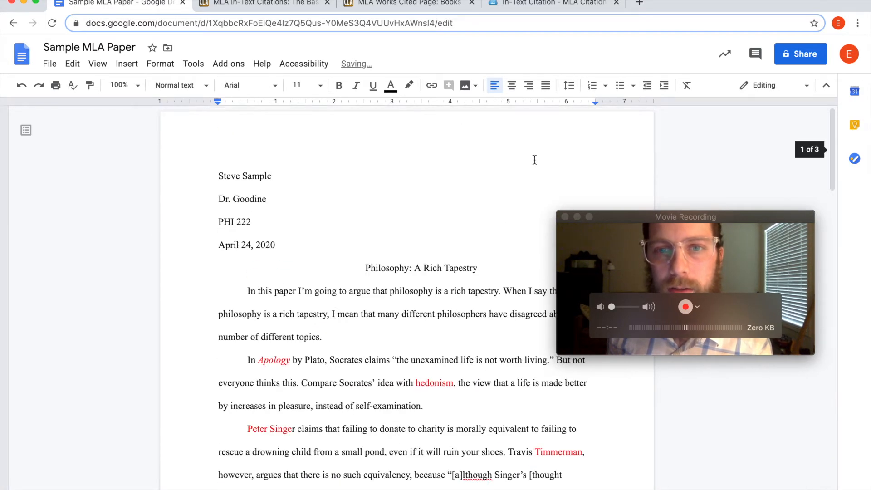
{"action": "double_click", "coordinate": [560, 134]}
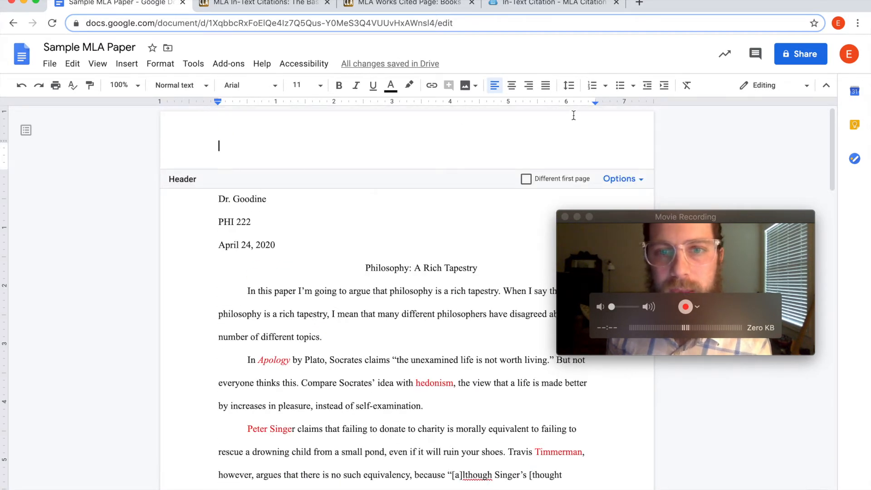
{"action": "left_click", "coordinate": [530, 87]}
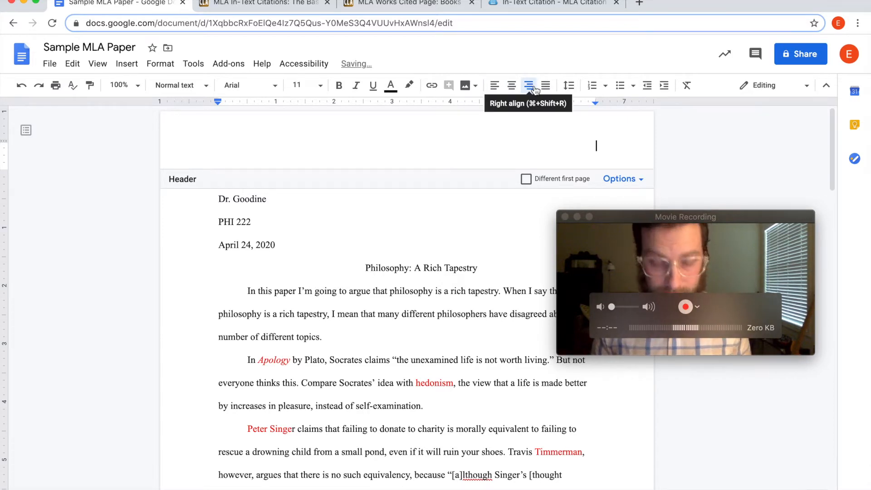
{"action": "type", "text": "Sample"}
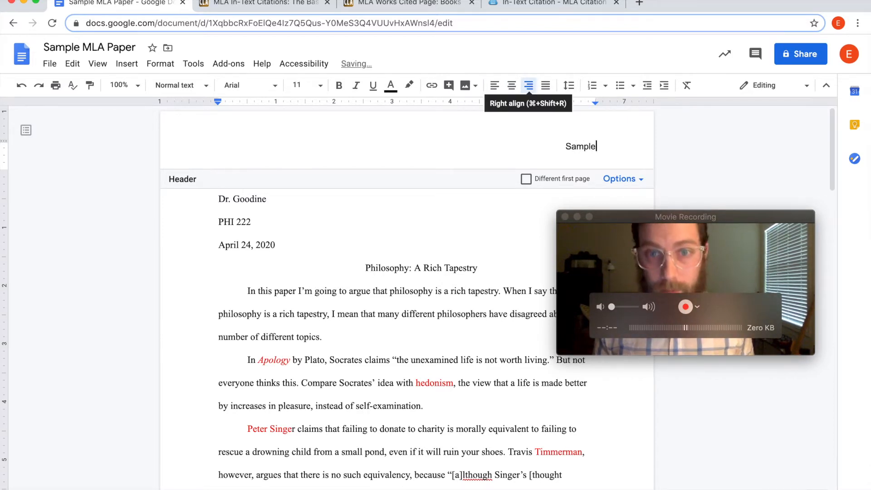
Step: Format the last name in the header as 12-point Times New Roman
{"action": "left_click_drag", "start_coordinate": [566, 148], "coordinate": [621, 147]}
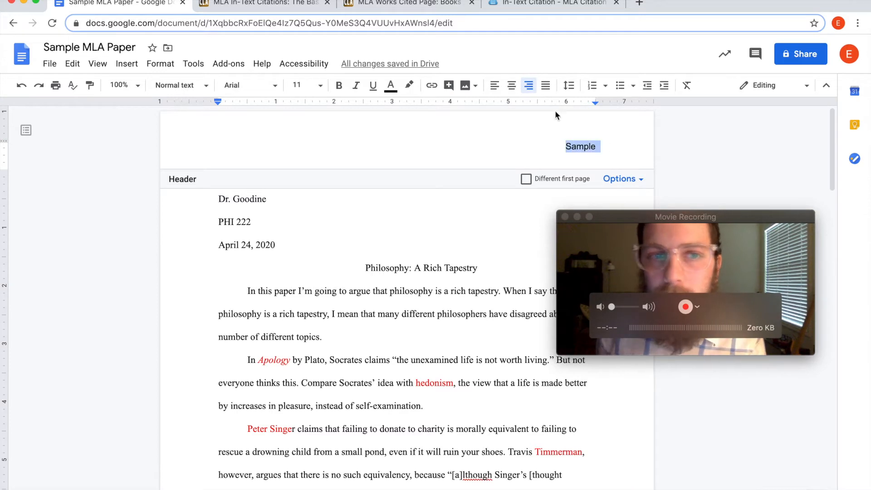
{"action": "left_click", "coordinate": [310, 89]}
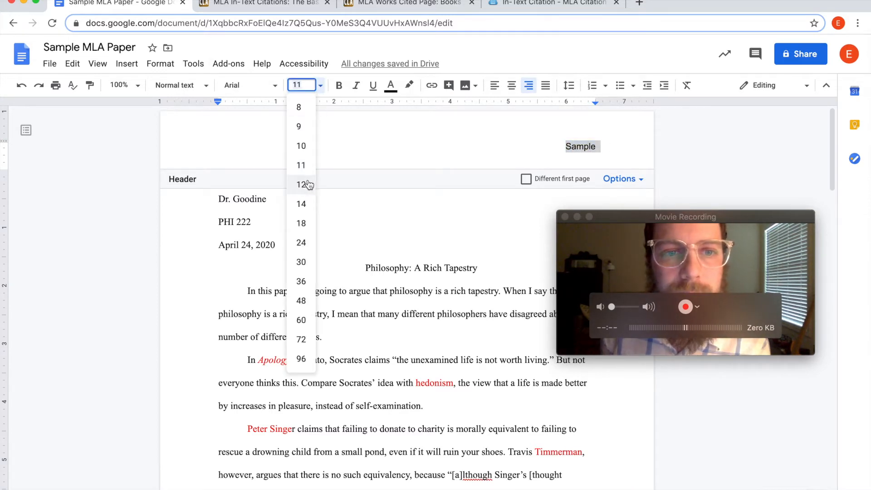
{"action": "left_click", "coordinate": [311, 181]}
{"action": "left_click", "coordinate": [275, 87]}
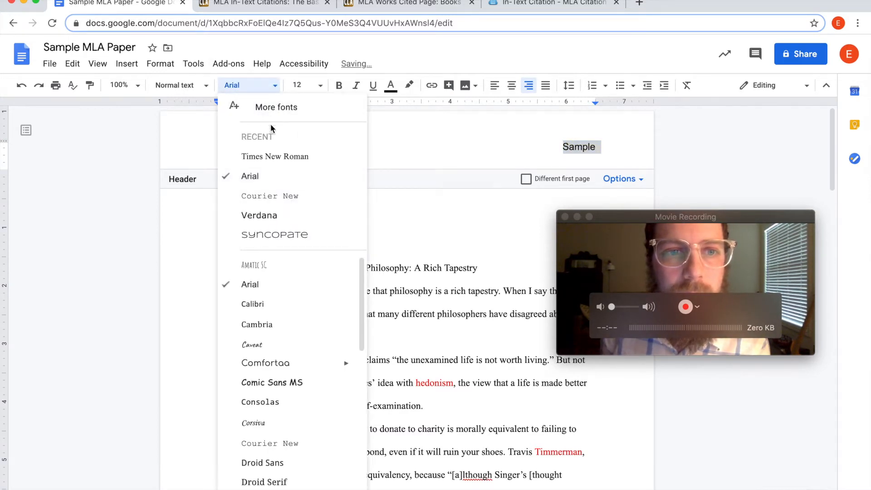
{"action": "left_click", "coordinate": [275, 155]}
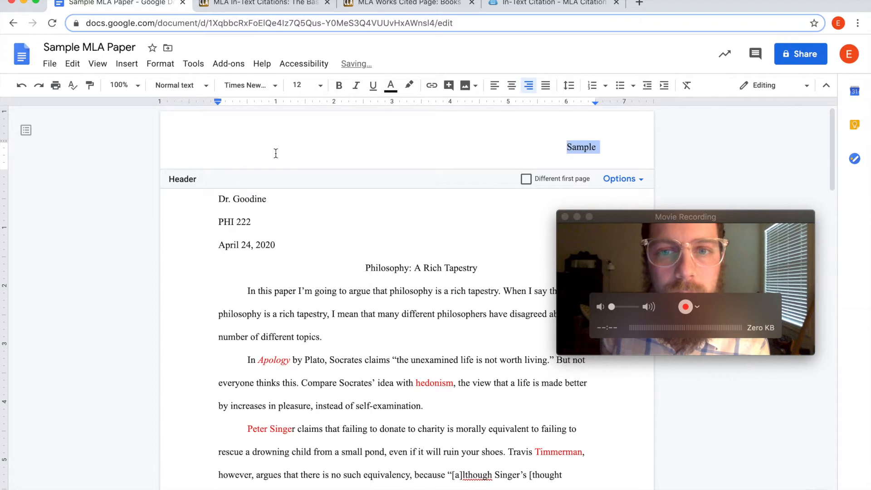
Step: Add page numbers after the last name in the header, shown on the first page and starting at 1, and return to the body text
{"action": "left_click", "coordinate": [599, 147]}
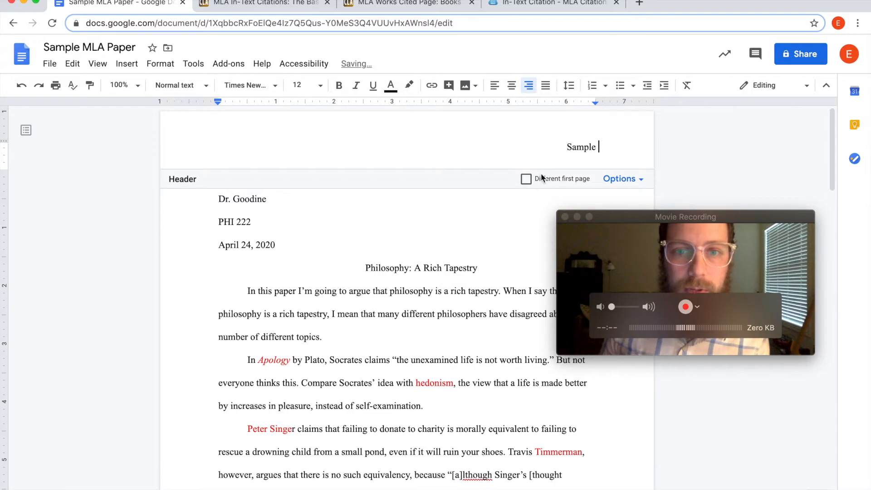
{"action": "left_click", "coordinate": [160, 67]}
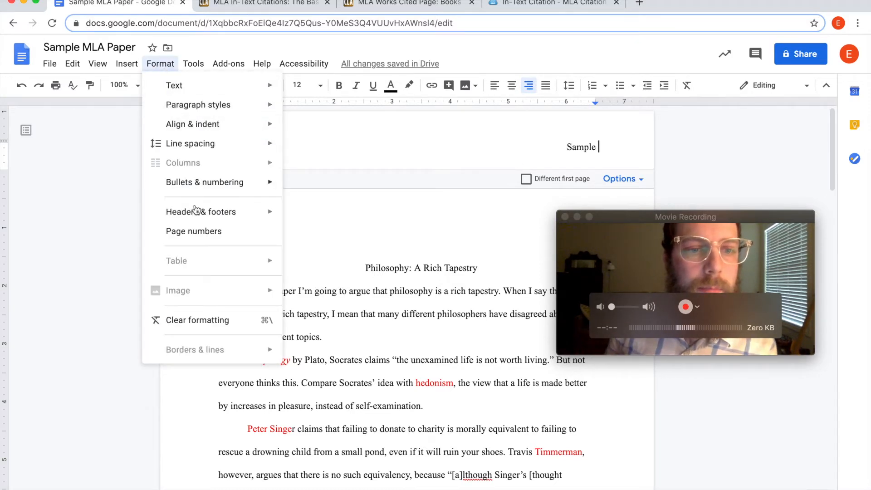
{"action": "left_click", "coordinate": [203, 233]}
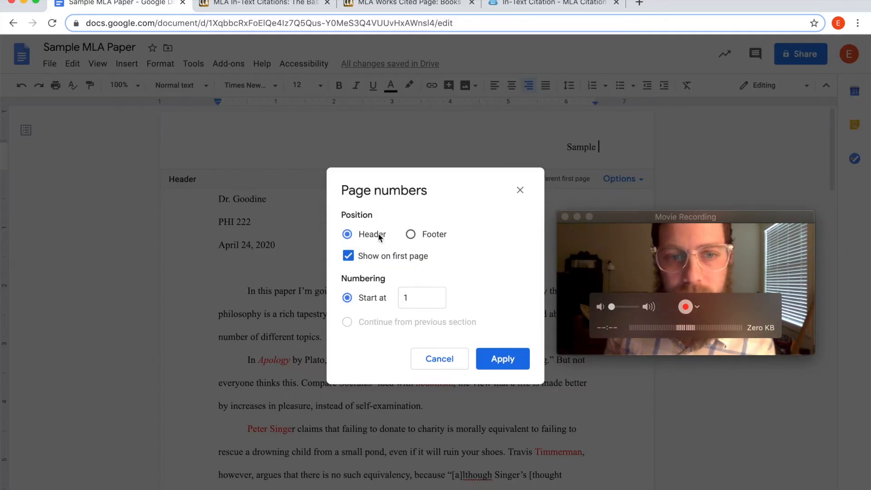
{"action": "left_click", "coordinate": [501, 359]}
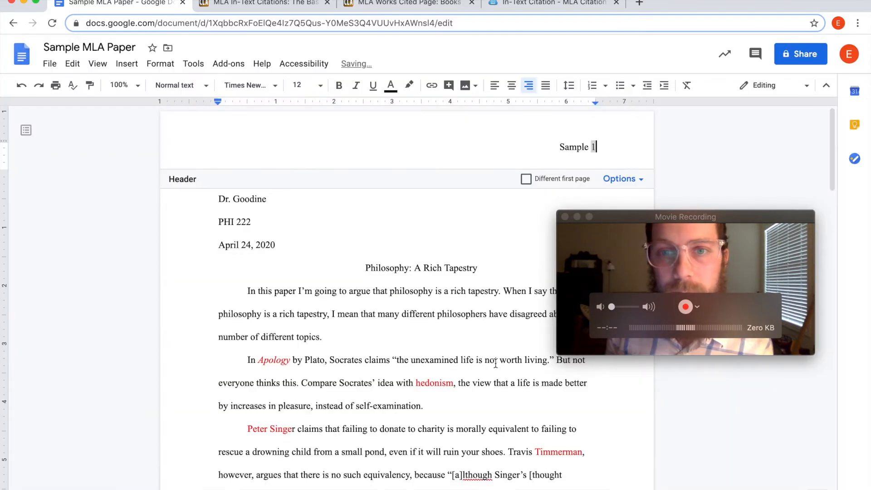
{"action": "left_click", "coordinate": [414, 198]}
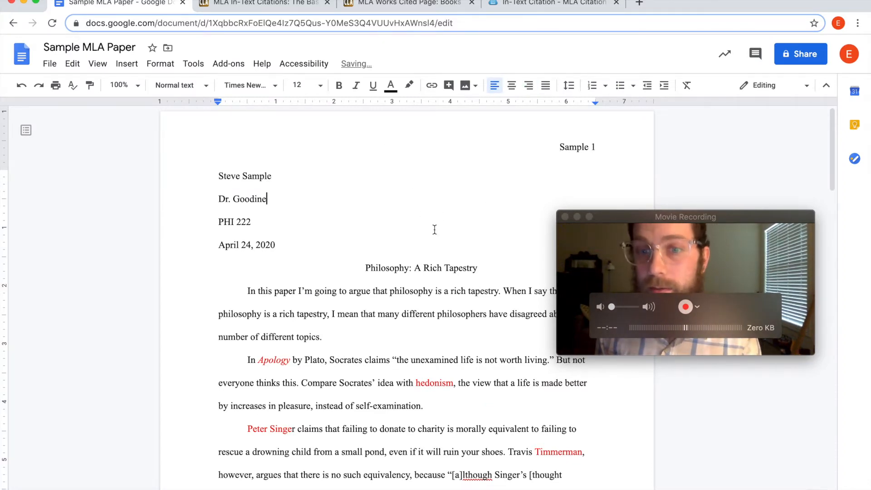
{"action": "scroll", "coordinate": [434, 229], "scroll_direction": "down", "scroll_amount": 15}
{"action": "scroll", "coordinate": [435, 232], "scroll_direction": "up", "scroll_amount": 12}
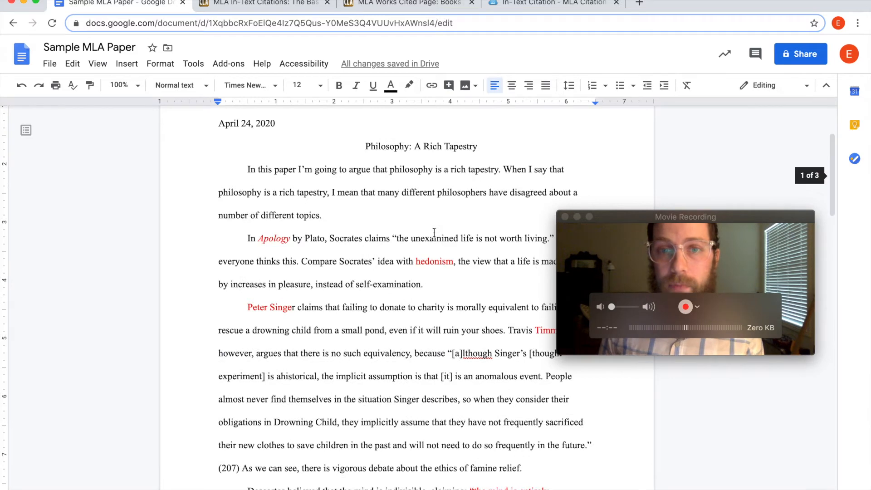
{"action": "scroll", "coordinate": [434, 232], "scroll_direction": "up", "scroll_amount": 3}
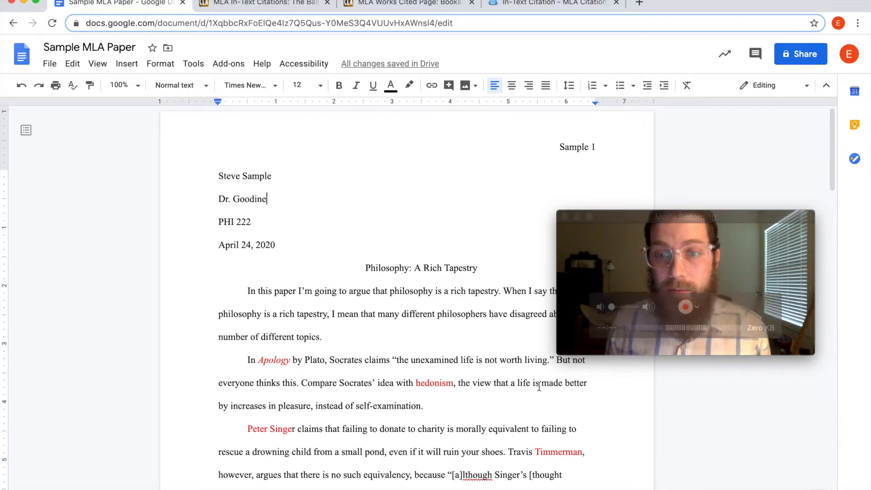
Step: Insert the parenthetical page citation (54) directly after the quotation "the unexamined life is not worth living."
{"action": "left_click_drag", "start_coordinate": [639, 219], "coordinate": [694, 0]}
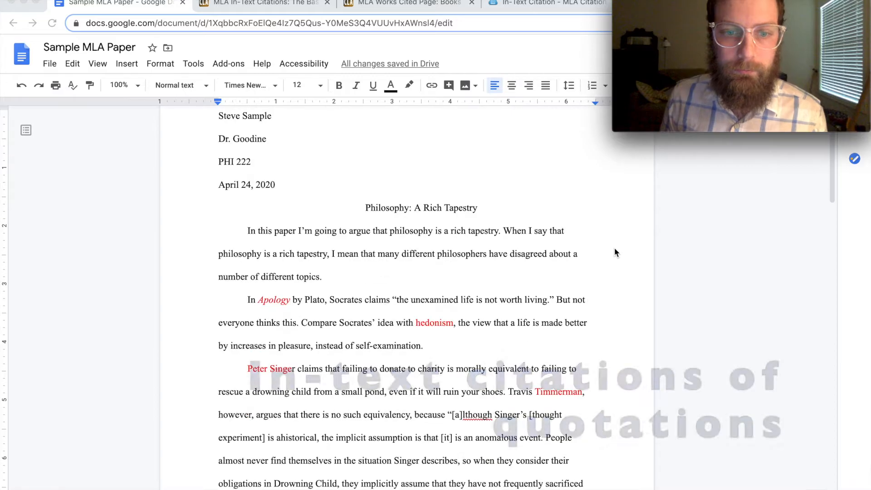
{"action": "scroll", "coordinate": [614, 250], "scroll_direction": "down", "scroll_amount": 1}
{"action": "scroll", "coordinate": [614, 249], "scroll_direction": "down", "scroll_amount": 1}
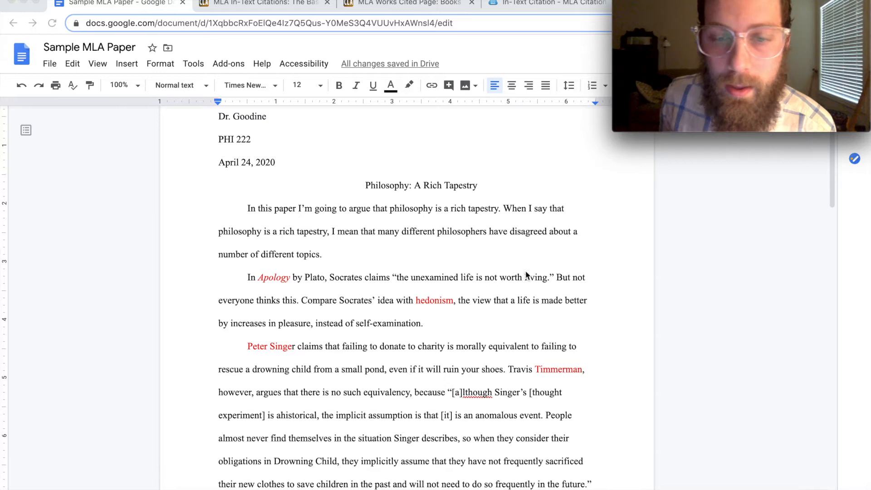
{"action": "left_click", "coordinate": [554, 277]}
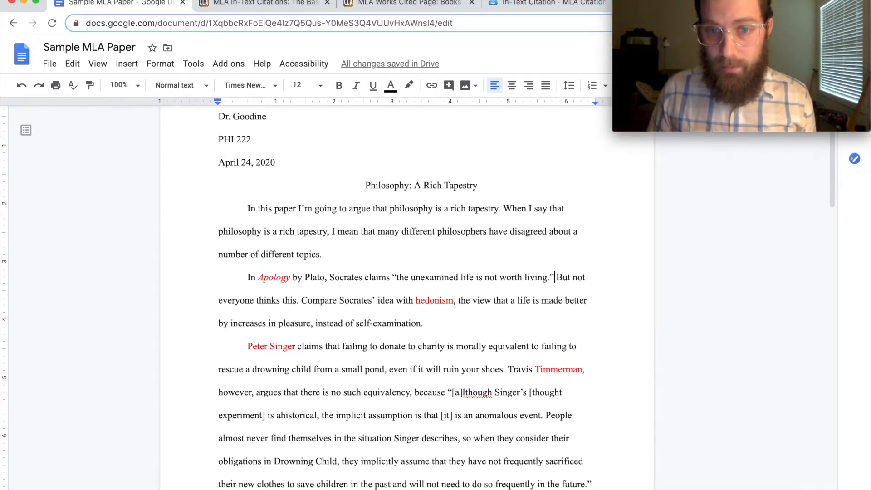
{"action": "type", "text": "()"}
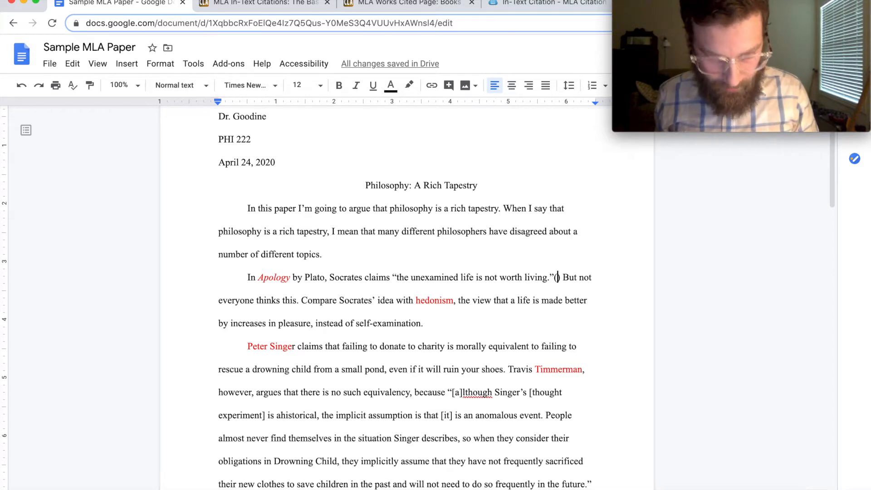
{"action": "type", "text": "54"}
Step: Switch to the Purdue OWL MLA in-text citations page and examine its basic rules and the style guide's topic list
{"action": "mouse_move", "coordinate": [680, 110]}
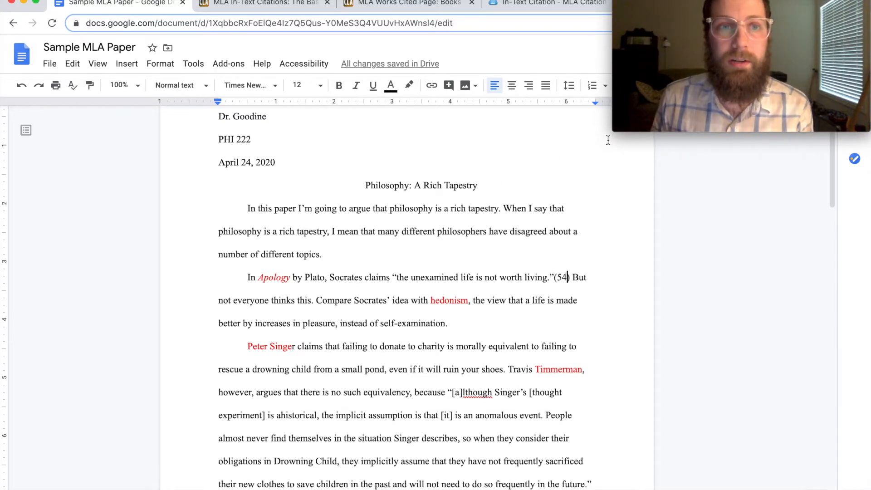
{"action": "left_click", "coordinate": [292, 7]}
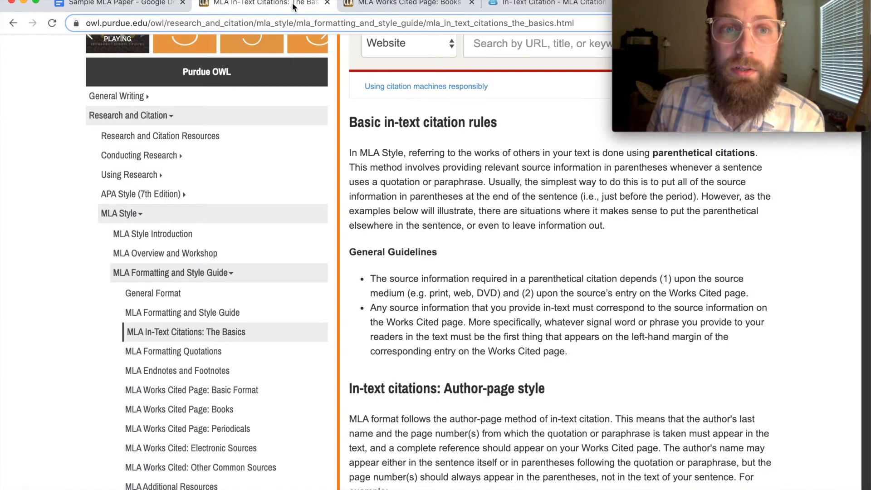
{"action": "left_click_drag", "start_coordinate": [674, 3], "coordinate": [650, 74]}
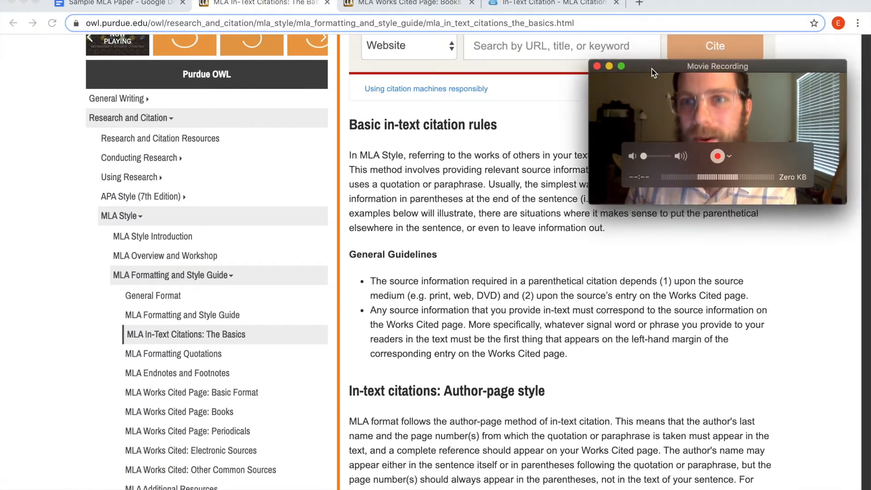
{"action": "scroll", "coordinate": [562, 125], "scroll_direction": "up", "scroll_amount": 10}
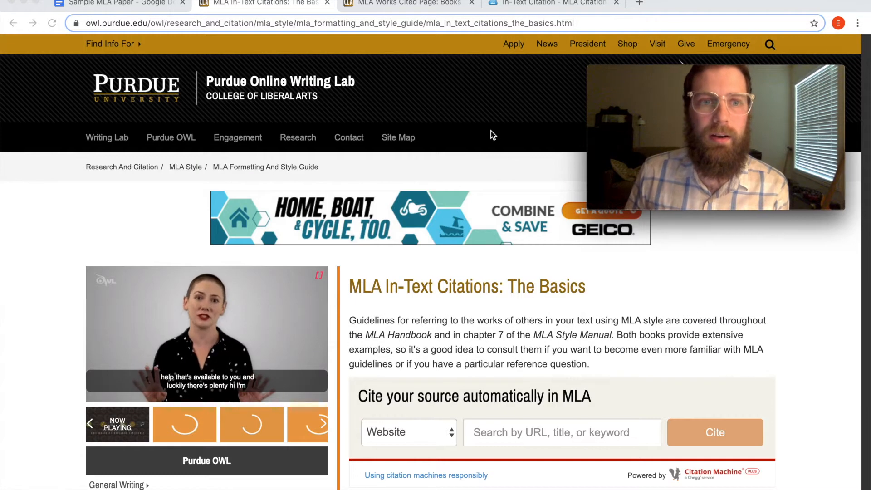
{"action": "scroll", "coordinate": [434, 138], "scroll_direction": "down", "scroll_amount": 5}
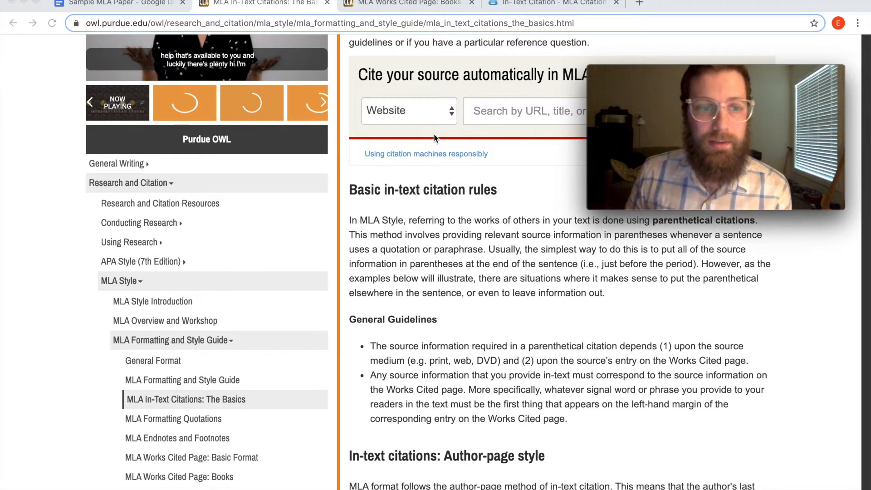
{"action": "scroll", "coordinate": [317, 216], "scroll_direction": "down", "scroll_amount": 3}
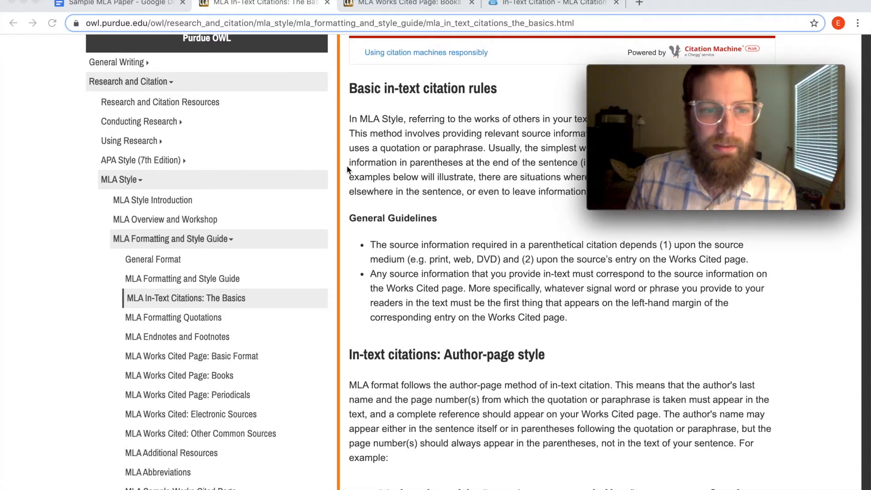
{"action": "scroll", "coordinate": [235, 210], "scroll_direction": "down", "scroll_amount": 1}
{"action": "scroll", "coordinate": [236, 211], "scroll_direction": "down", "scroll_amount": 1}
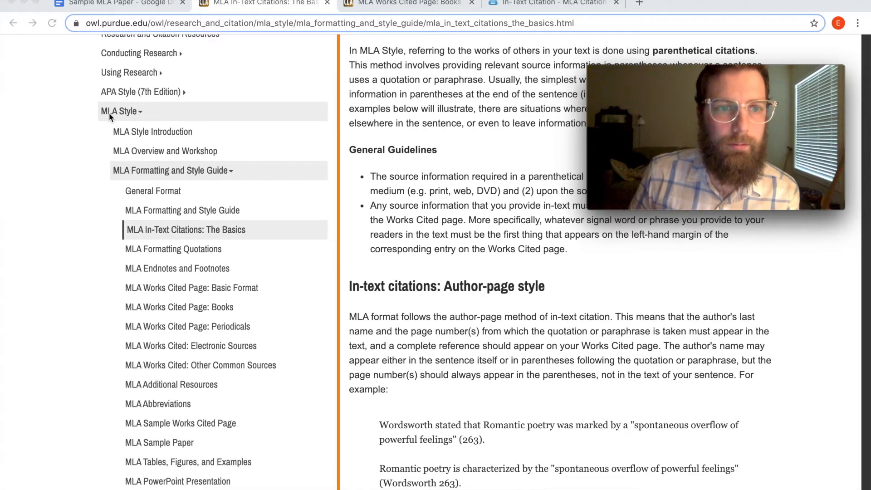
{"action": "scroll", "coordinate": [169, 195], "scroll_direction": "down", "scroll_amount": 1}
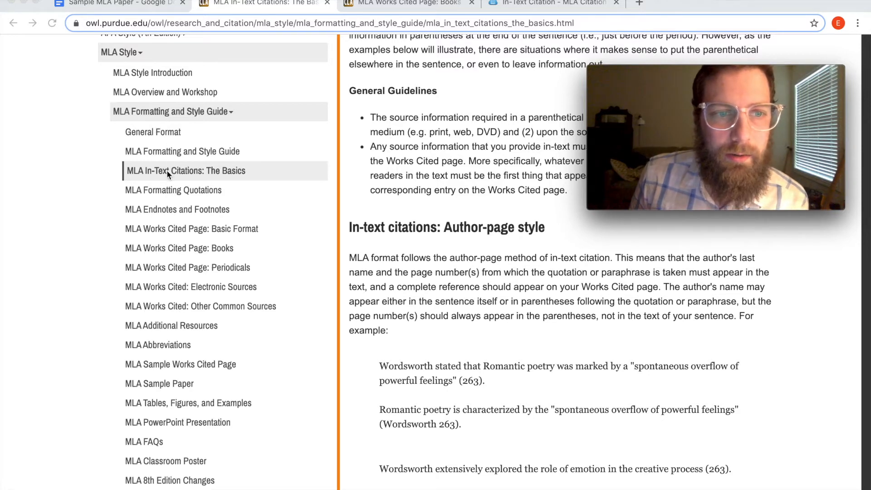
Step: Reopen MLA In-Text Citations: The Basics, examine the author-page and known-author print source examples, and dismiss the floating video
{"action": "left_click", "coordinate": [204, 173]}
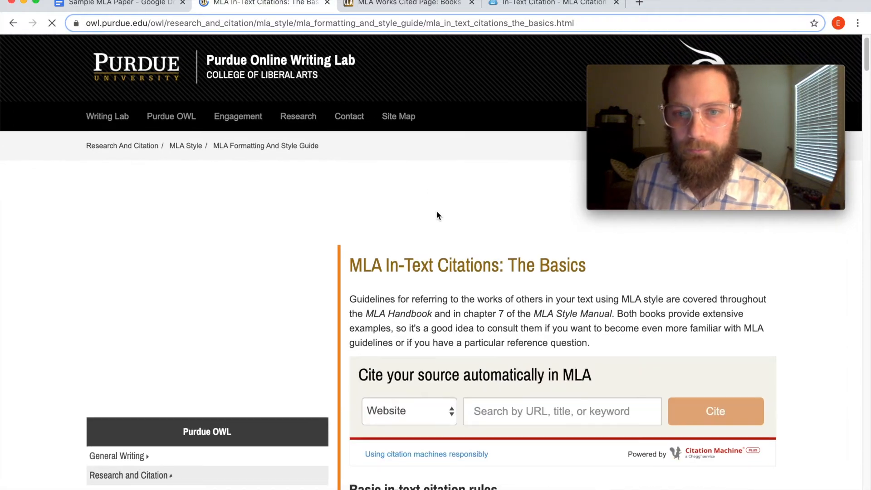
{"action": "scroll", "coordinate": [438, 212], "scroll_direction": "down", "scroll_amount": 5}
{"action": "scroll", "coordinate": [436, 211], "scroll_direction": "down", "scroll_amount": 9}
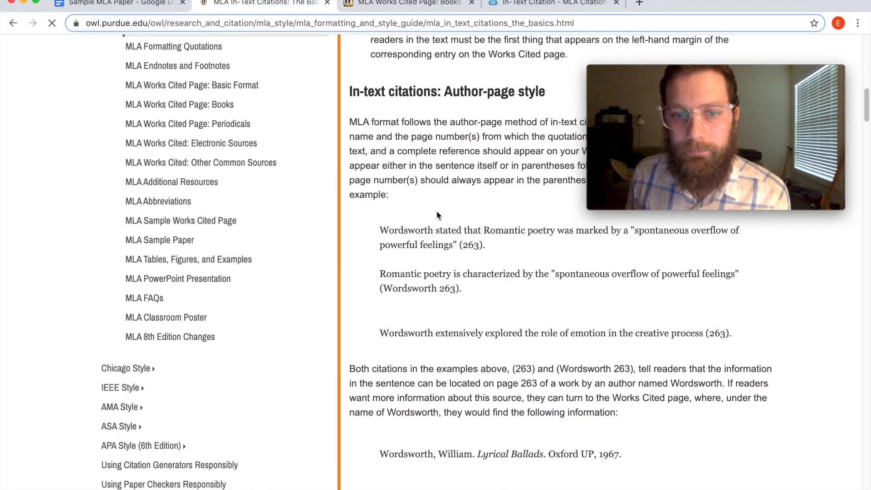
{"action": "scroll", "coordinate": [437, 211], "scroll_direction": "down", "scroll_amount": 7}
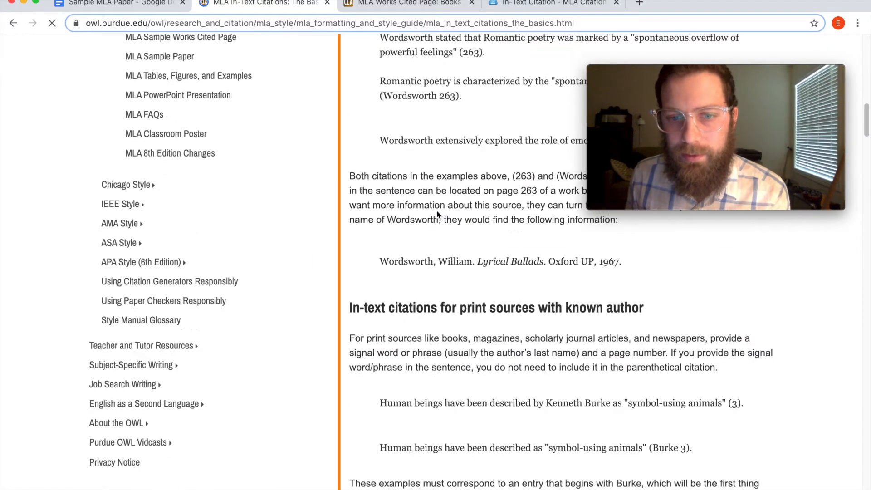
{"action": "scroll", "coordinate": [436, 211], "scroll_direction": "up", "scroll_amount": 1}
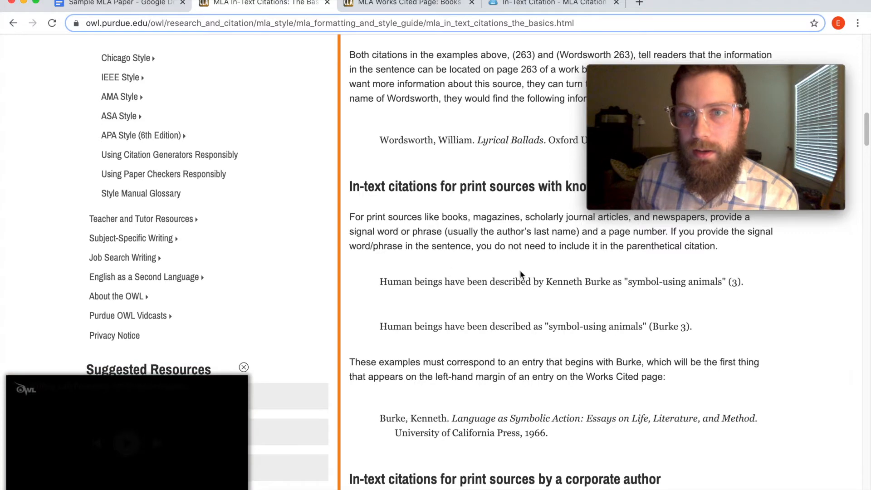
{"action": "left_click", "coordinate": [244, 368]}
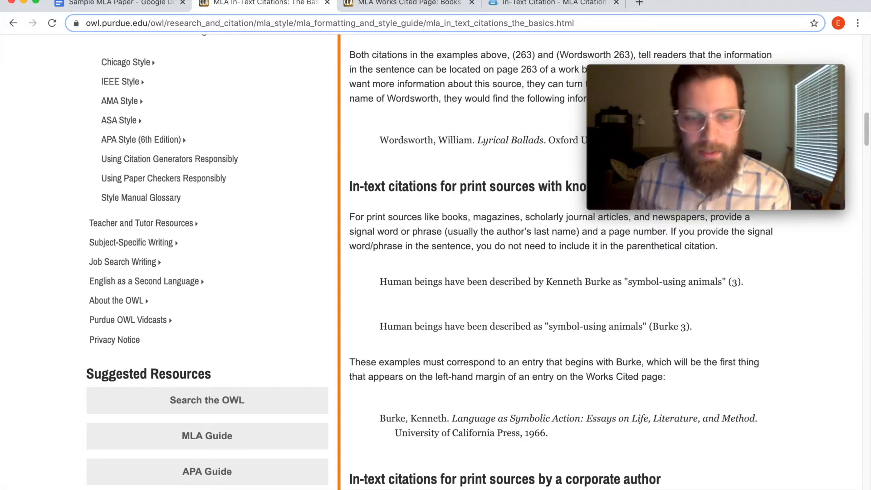
Step: Return to the sample paper, move the Socrates quotation's period to after the citation (54), and put a space before the citation
{"action": "left_click", "coordinate": [129, 10]}
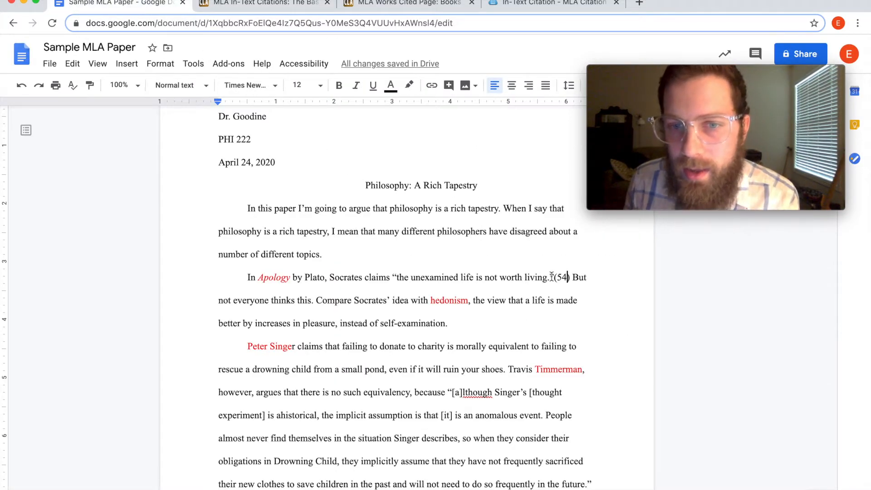
{"action": "key", "text": "BackSpace"}
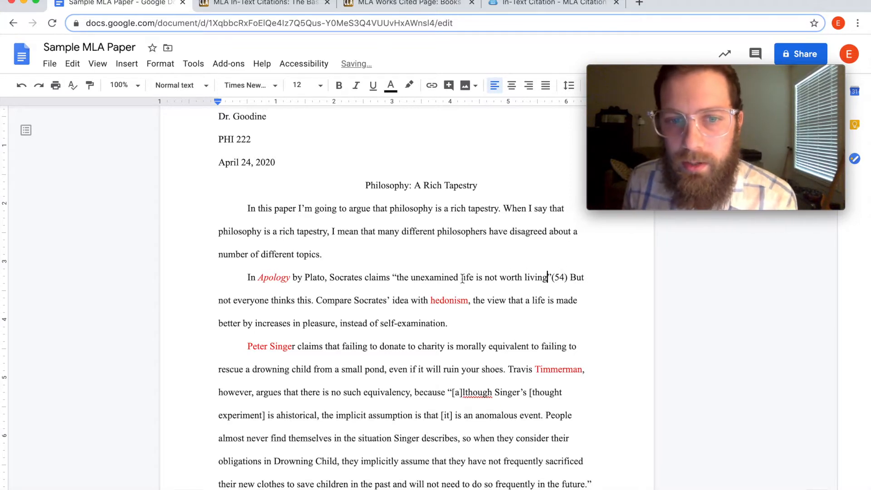
{"action": "left_click", "coordinate": [553, 277]}
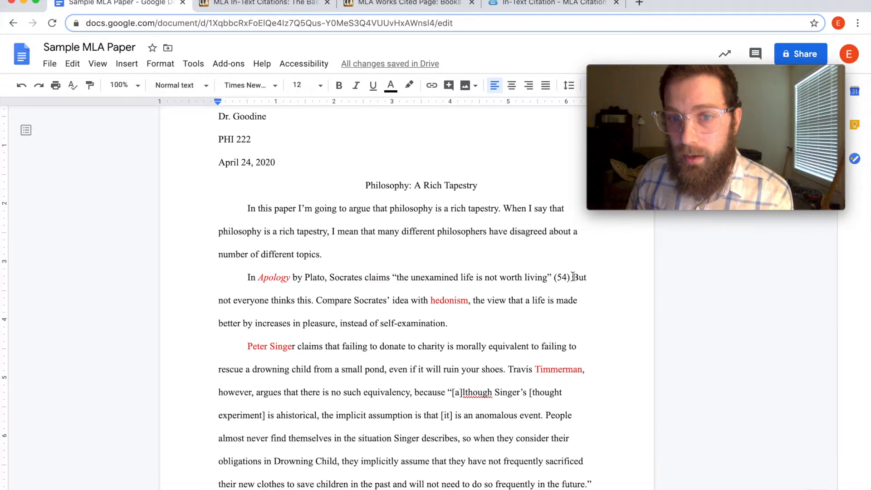
{"action": "type", "text": "."}
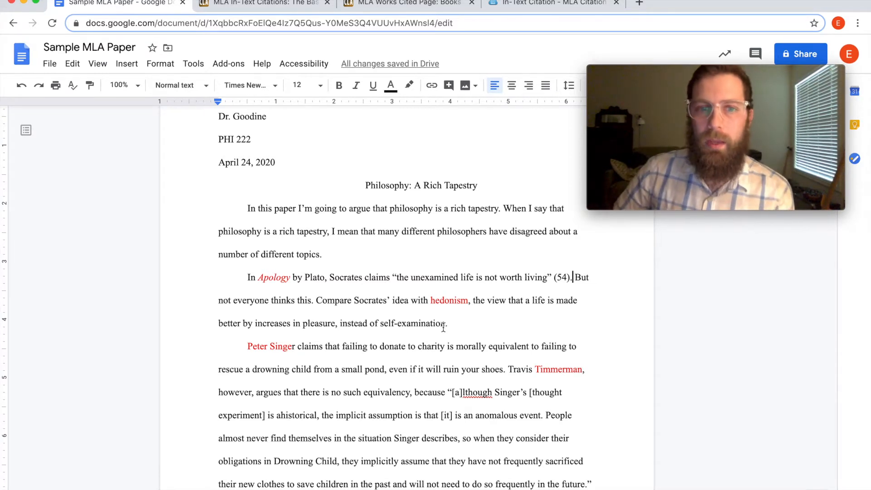
Step: Copy the words "Apology by Plato" from the second body paragraph
{"action": "left_click_drag", "start_coordinate": [325, 278], "coordinate": [258, 277]}
{"action": "right_click", "coordinate": [287, 277]}
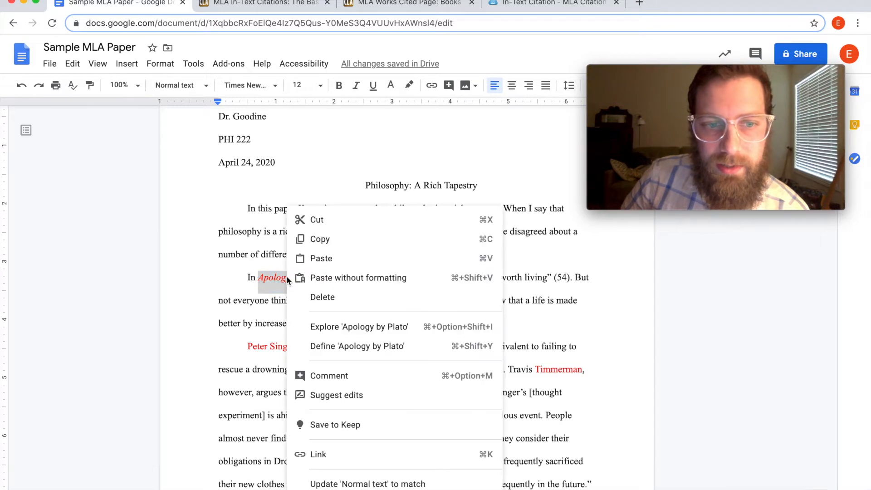
{"action": "left_click", "coordinate": [325, 245]}
Step: Insert a page break after the paper's closing sentence to start a new page at the end of the document
{"action": "scroll", "coordinate": [381, 283], "scroll_direction": "down", "scroll_amount": 20}
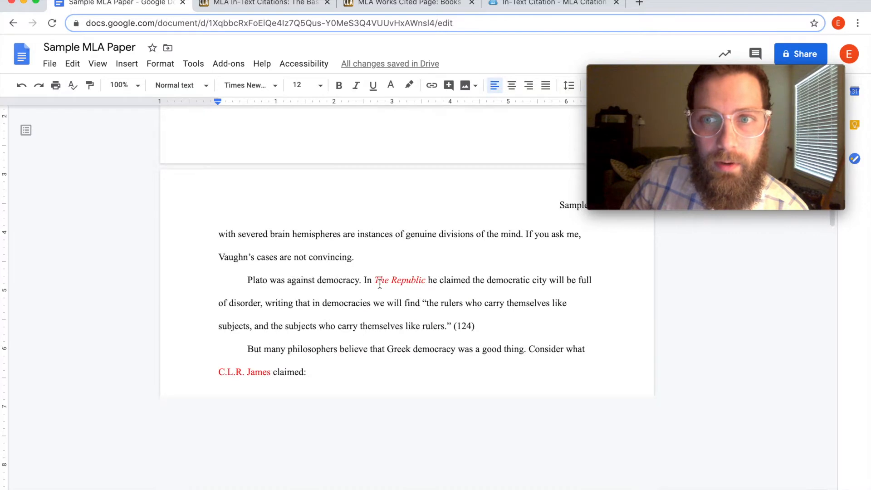
{"action": "scroll", "coordinate": [380, 286], "scroll_direction": "down", "scroll_amount": 9}
{"action": "scroll", "coordinate": [494, 295], "scroll_direction": "up", "scroll_amount": 2}
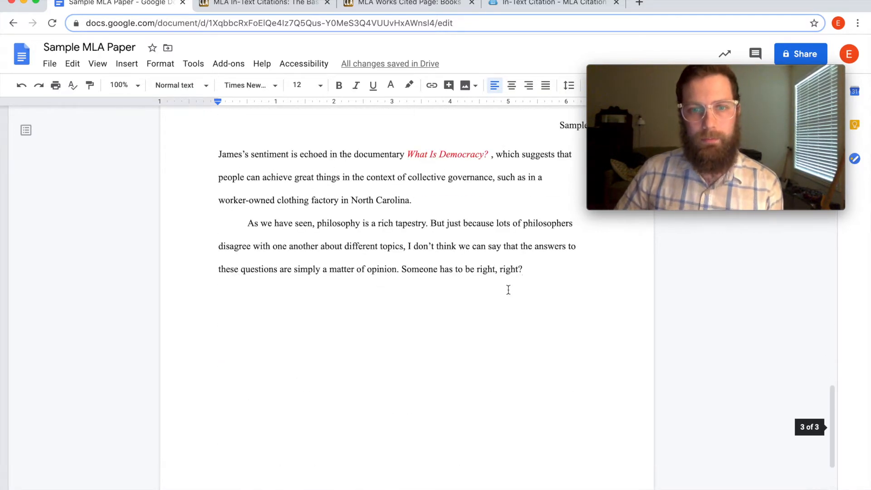
{"action": "left_click", "coordinate": [544, 270]}
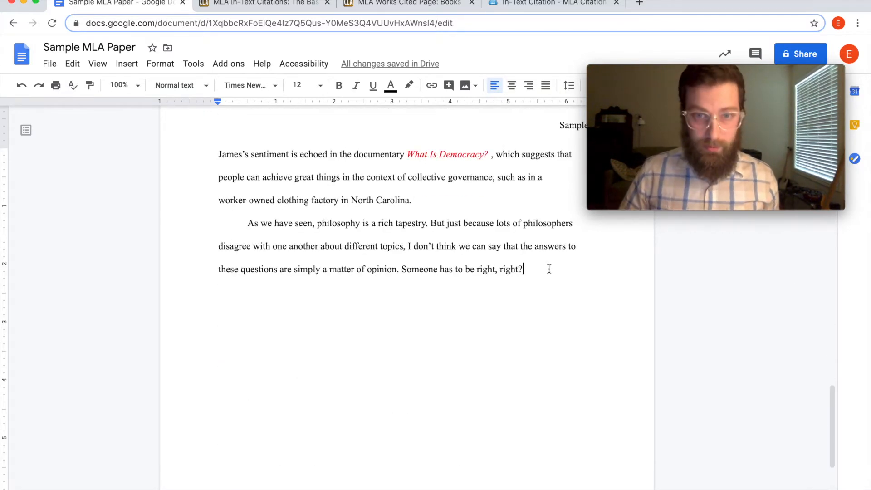
{"action": "key", "text": "Return"}
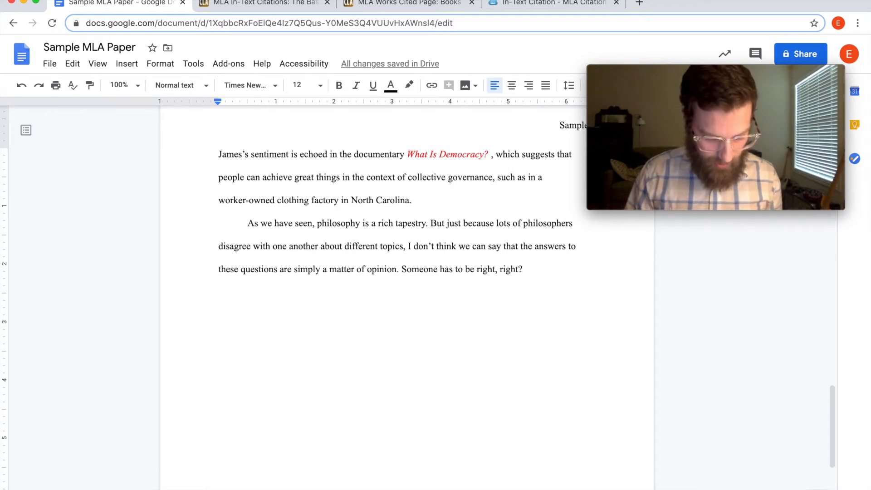
{"action": "key", "text": "ctrl+Return"}
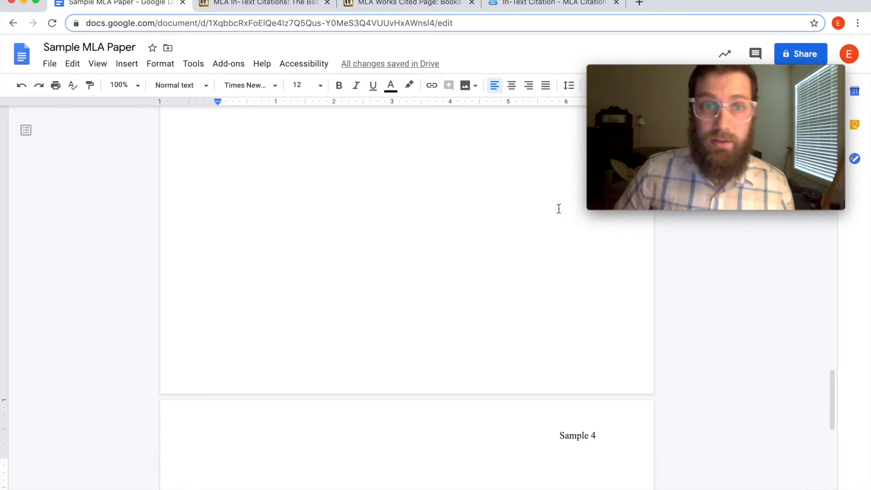
Step: Add the centered heading "Works Cited" on the new page, followed by a left-aligned line for the entries
{"action": "left_click", "coordinate": [512, 85]}
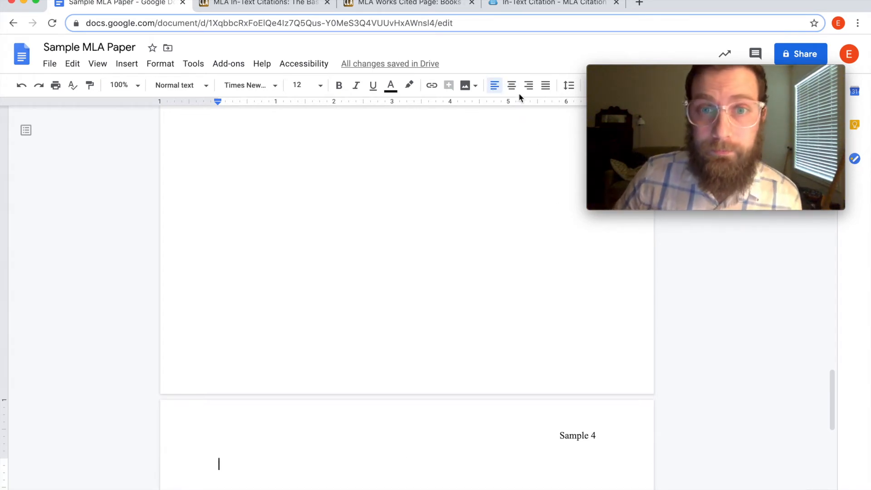
{"action": "left_click", "coordinate": [513, 92]}
{"action": "type", "text": "Works Cited"}
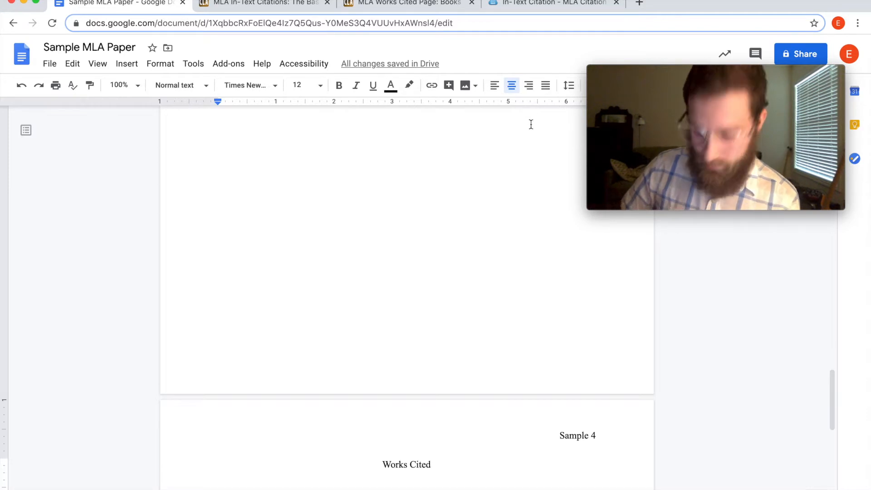
{"action": "key", "text": "Return"}
{"action": "left_click", "coordinate": [495, 86]}
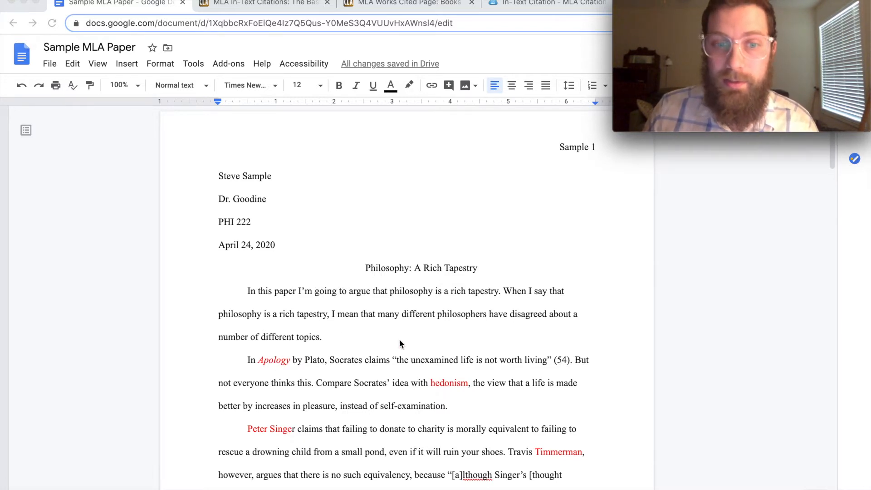
{"action": "scroll", "coordinate": [401, 344], "scroll_direction": "down", "scroll_amount": 3}
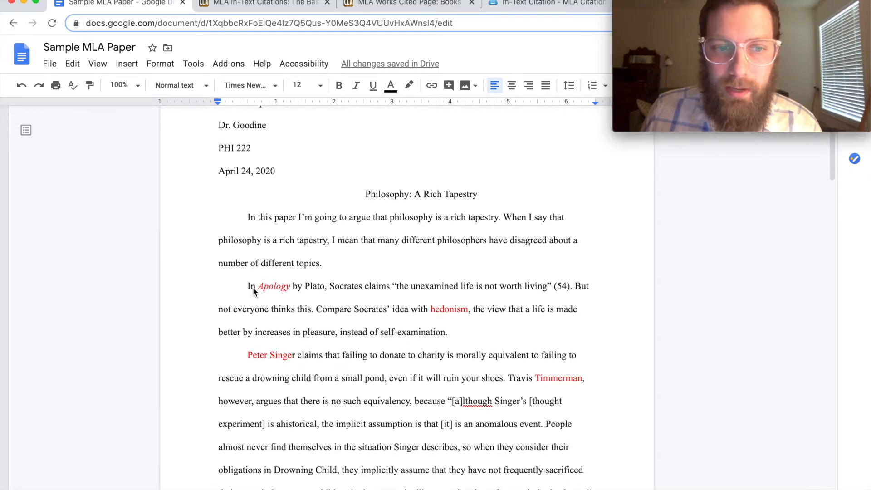
{"action": "left_click_drag", "start_coordinate": [298, 287], "coordinate": [248, 287]}
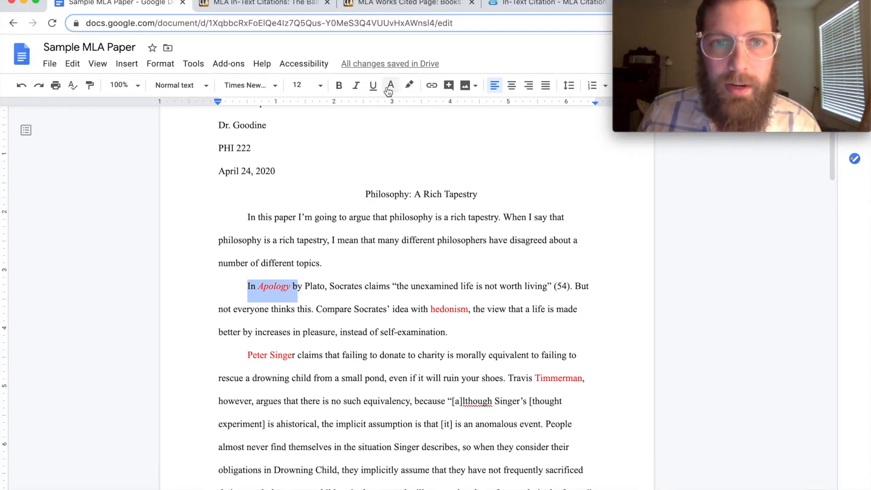
{"action": "mouse_move", "coordinate": [654, 1]}
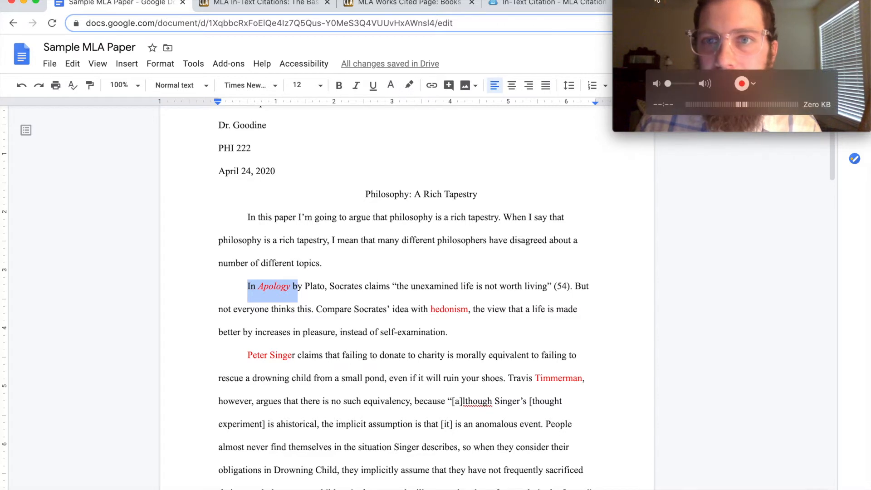
{"action": "left_click_drag", "start_coordinate": [681, 2], "coordinate": [653, 1]}
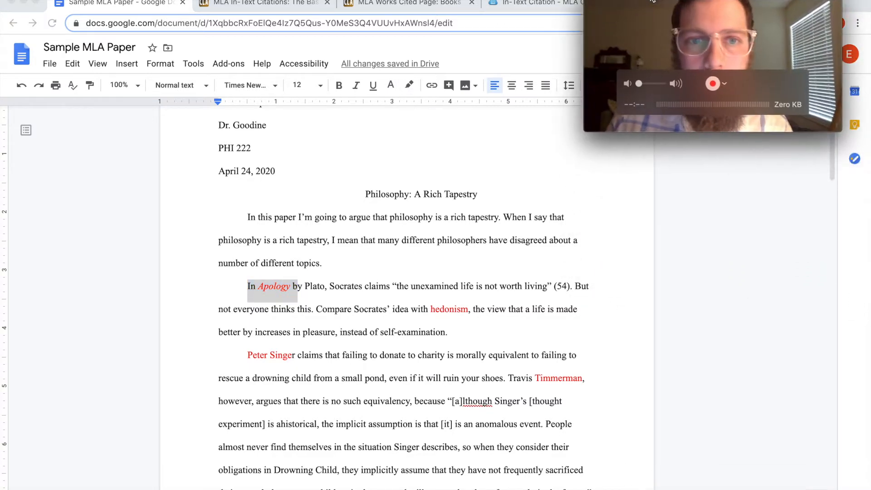
{"action": "left_click", "coordinate": [410, 89]}
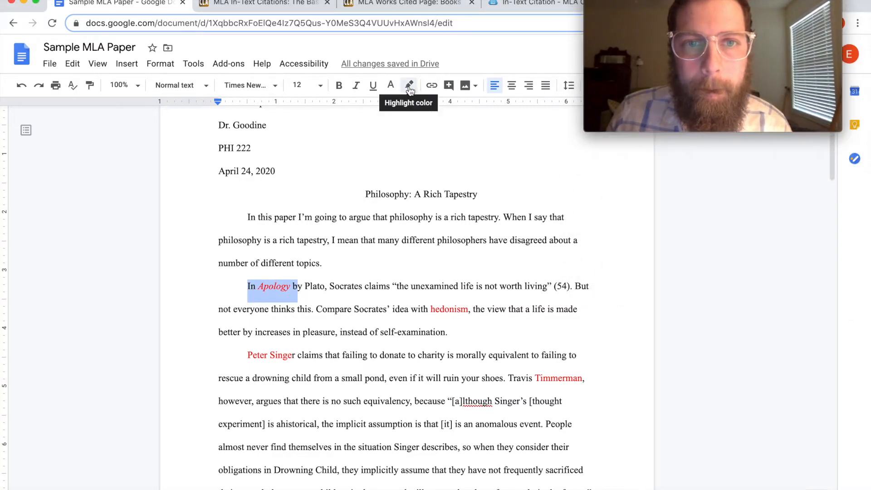
{"action": "left_click", "coordinate": [410, 90]}
{"action": "double_click", "coordinate": [389, 123]}
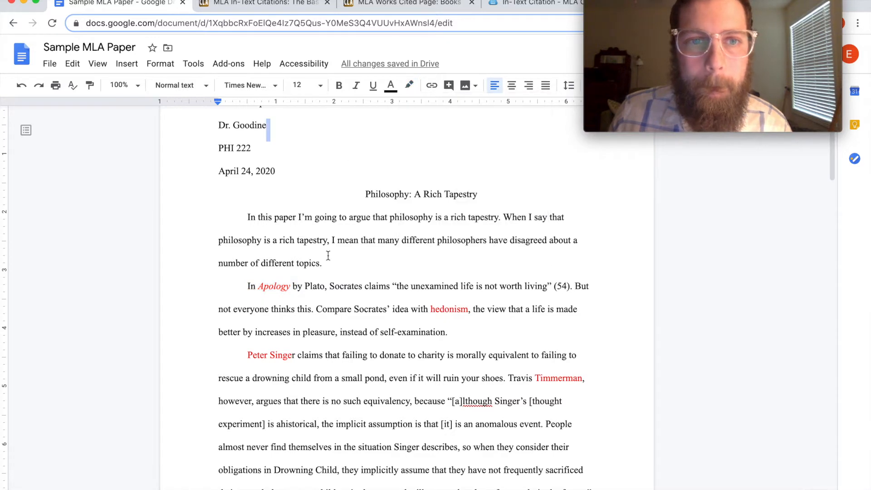
Step: Change the text color of the title "Apology" in the second body paragraph to black
{"action": "left_click_drag", "start_coordinate": [293, 286], "coordinate": [255, 287]}
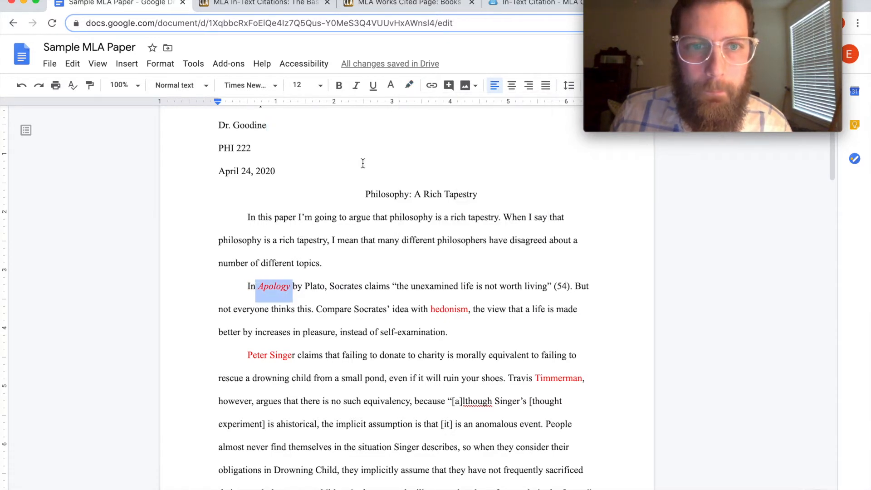
{"action": "left_click", "coordinate": [391, 85]}
{"action": "left_click", "coordinate": [397, 115]}
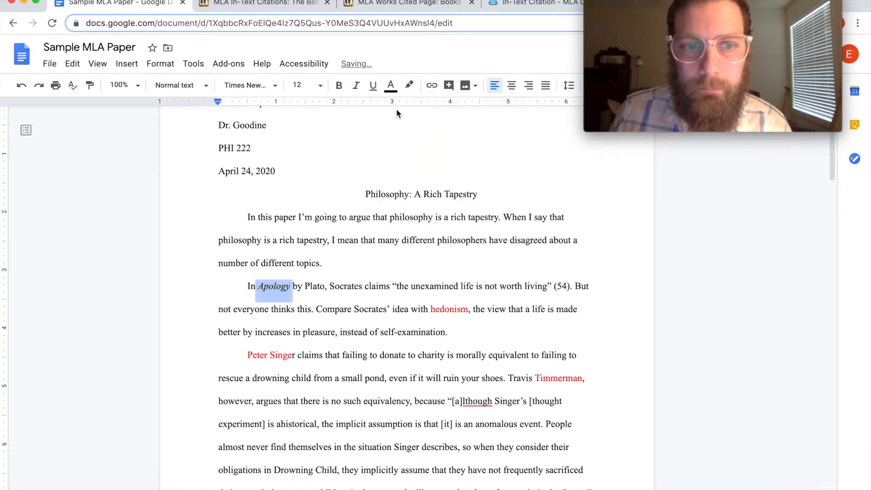
{"action": "left_click", "coordinate": [307, 313]}
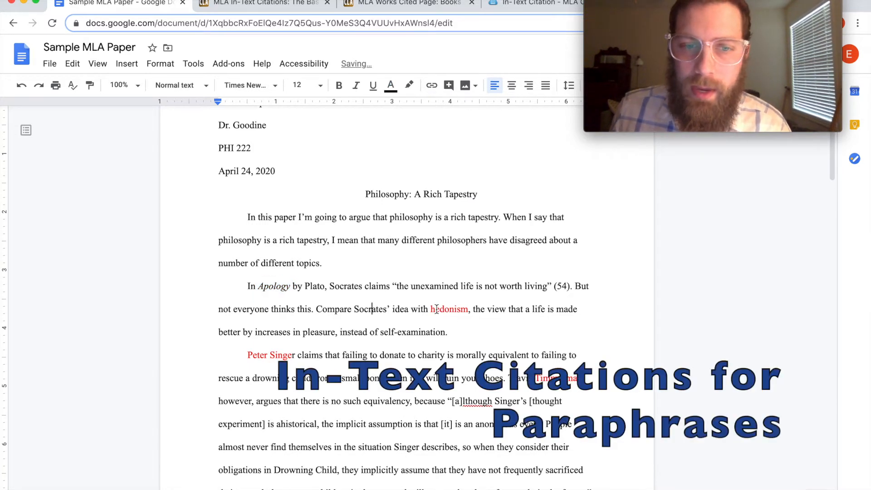
Step: Insert the parenthetical citation "(Shafer-Landau 46)" after "increases in pleasure" in the second body paragraph, without a comma before the page number
{"action": "left_click", "coordinate": [372, 310]}
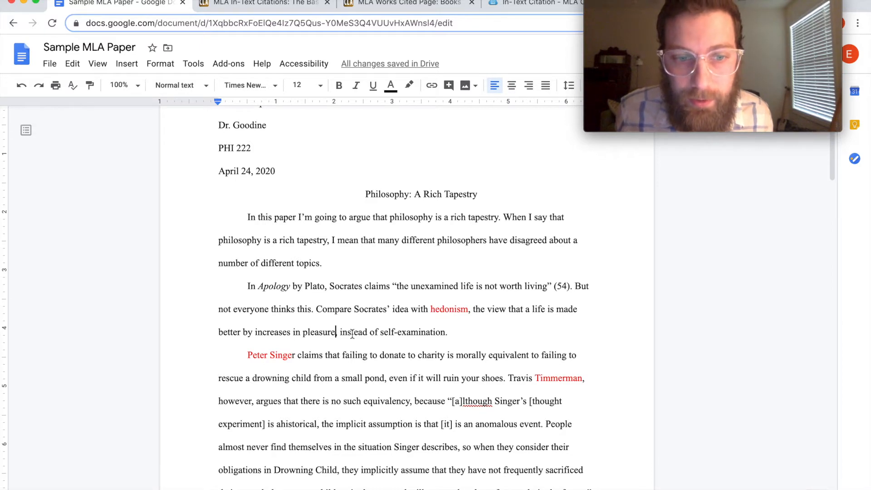
{"action": "left_click", "coordinate": [336, 333]}
{"action": "type", "text": "()"}
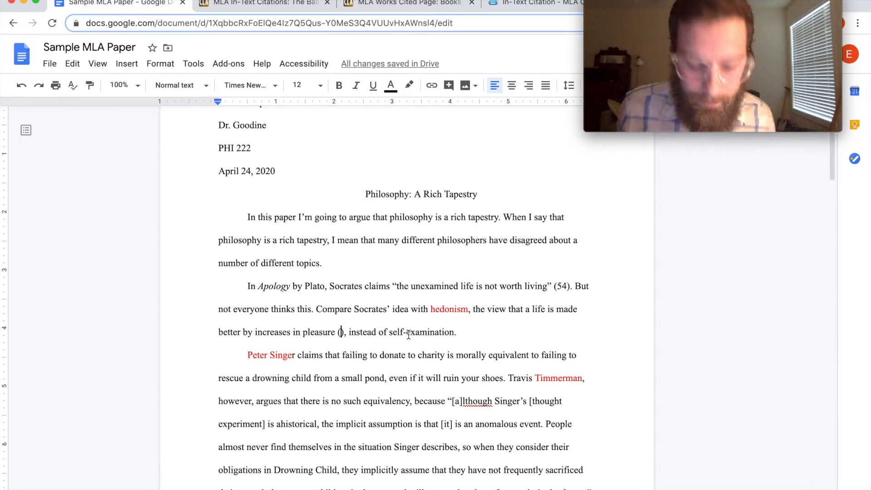
{"action": "type", "text": "Shafer"}
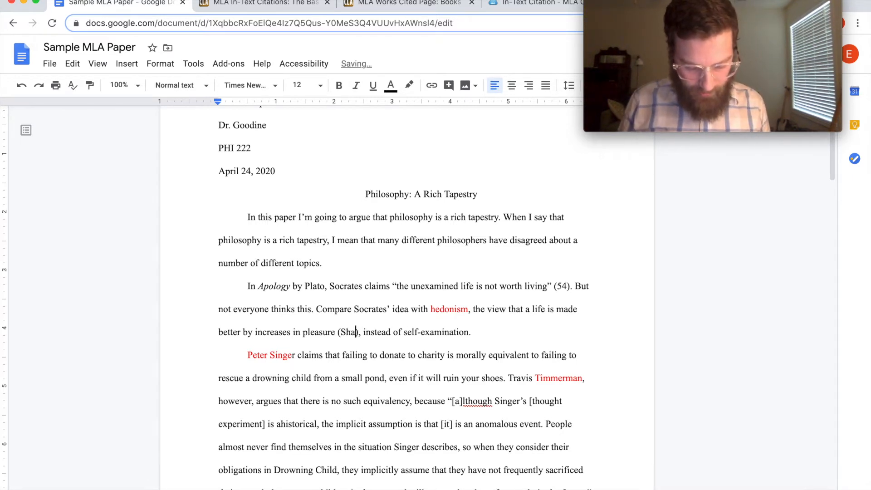
{"action": "type", "text": "-Landa"}
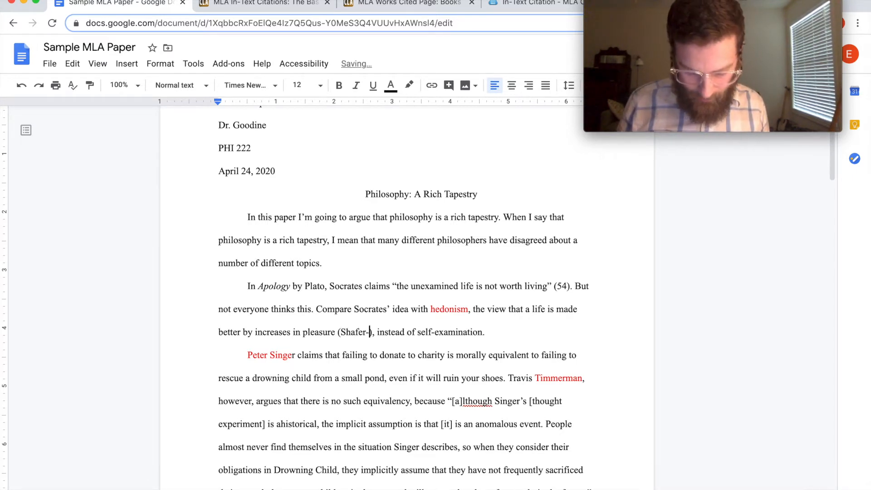
{"action": "type", "text": "u,"}
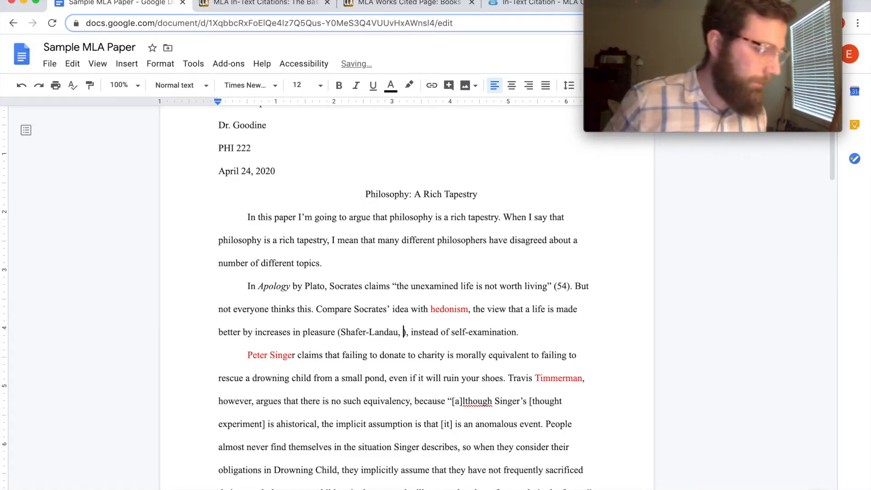
{"action": "key", "text": "BackSpace"}
{"action": "key", "text": "BackSpace"}
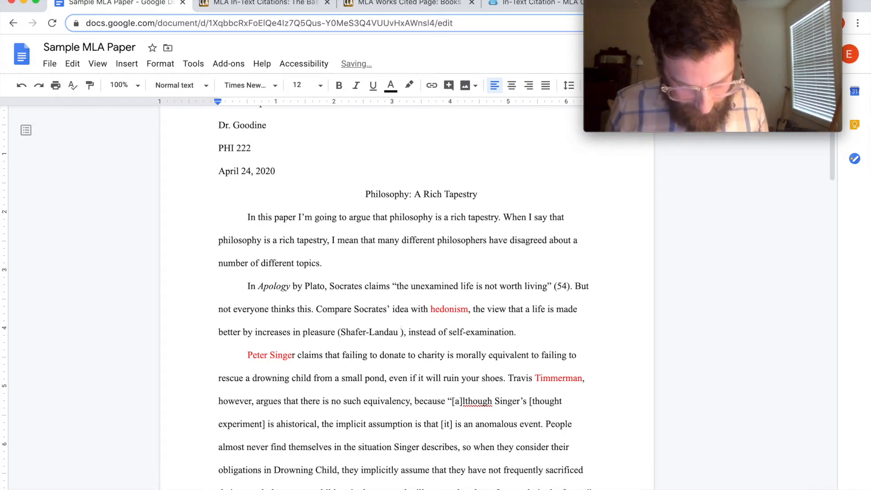
{"action": "type", "text": "46)"}
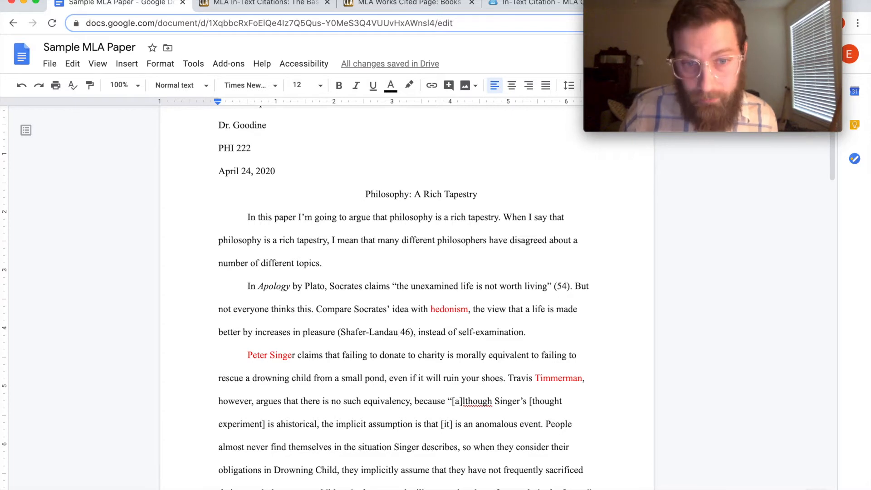
{"action": "type", "text": ","}
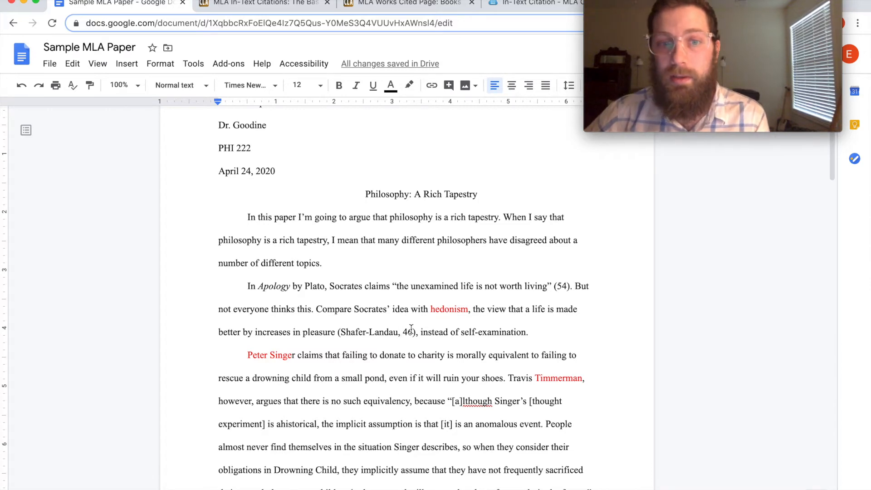
{"action": "key", "text": "BackSpace"}
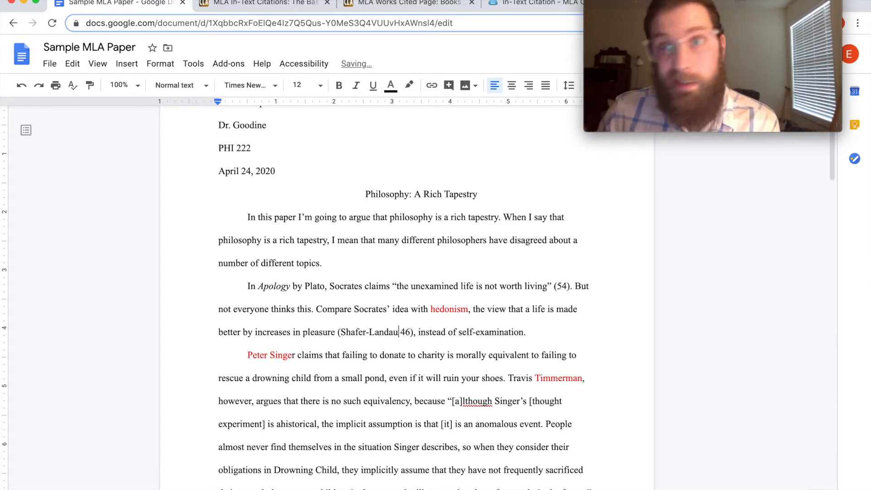
Step: Check the Purdue OWL in-text citation guide for how author name and page number are written in a parenthetical citation
{"action": "left_click", "coordinate": [396, 6]}
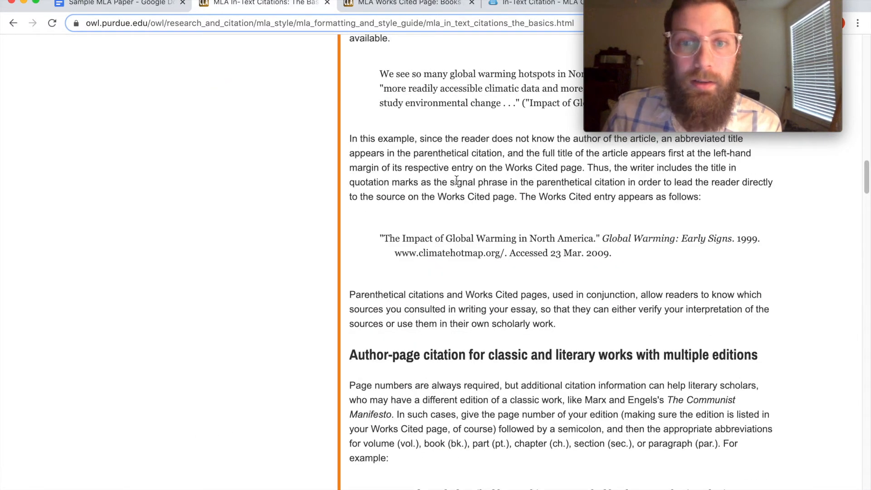
{"action": "mouse_move", "coordinate": [653, 8]}
{"action": "left_click_drag", "start_coordinate": [652, 8], "coordinate": [115, 121]}
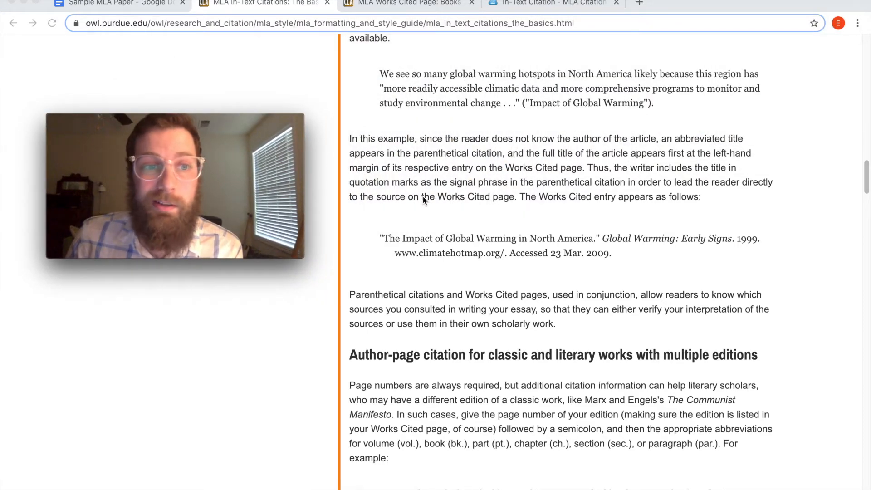
{"action": "scroll", "coordinate": [460, 209], "scroll_direction": "up", "scroll_amount": 15}
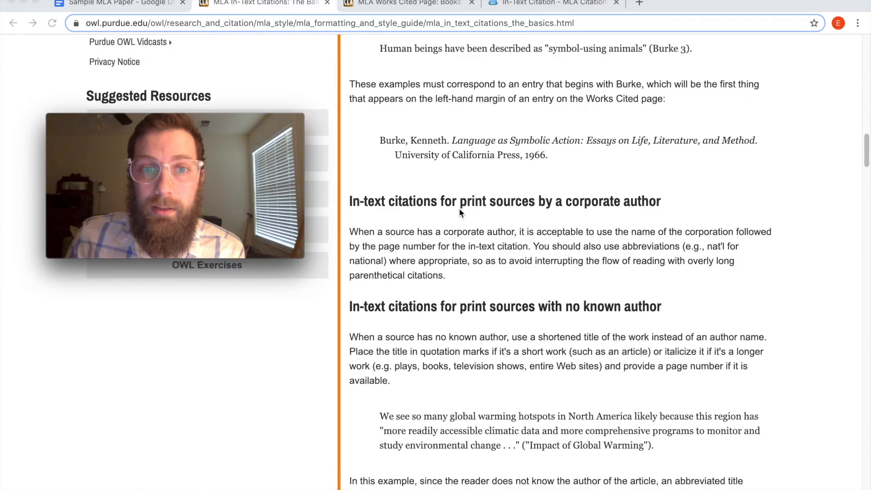
{"action": "scroll", "coordinate": [460, 213], "scroll_direction": "up", "scroll_amount": 3}
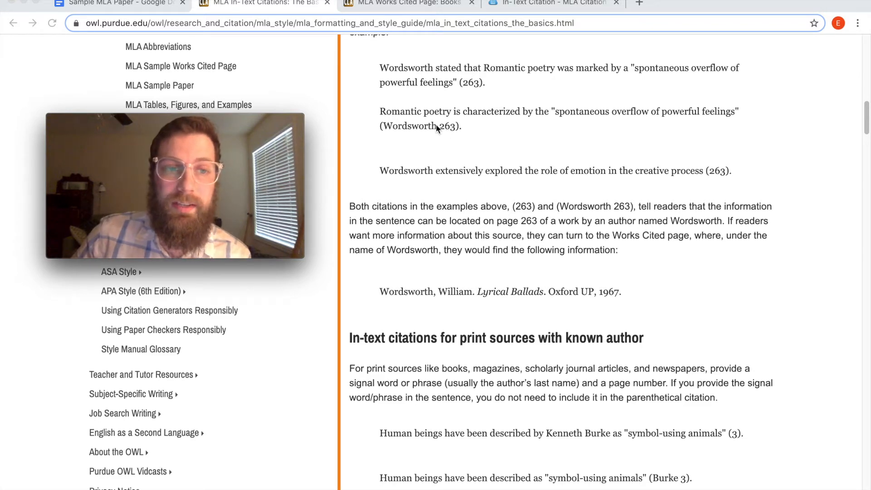
{"action": "mouse_move", "coordinate": [213, 111]}
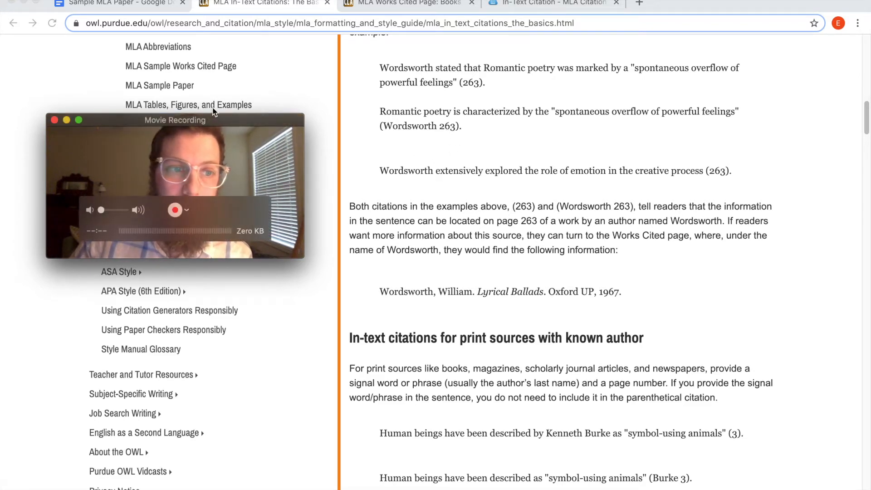
Step: Return to the sample paper and copy the "Shafer-Landau 46" citation from the second body paragraph
{"action": "left_click", "coordinate": [116, 3]}
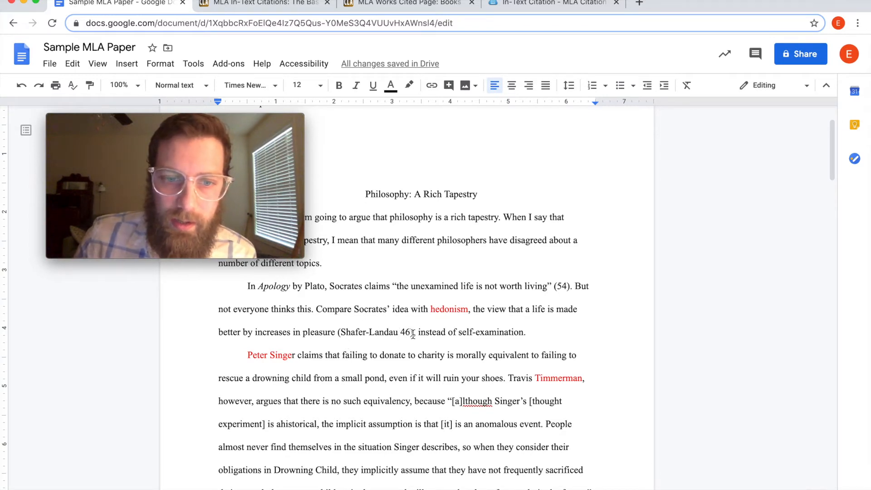
{"action": "left_click_drag", "start_coordinate": [413, 334], "coordinate": [341, 333]}
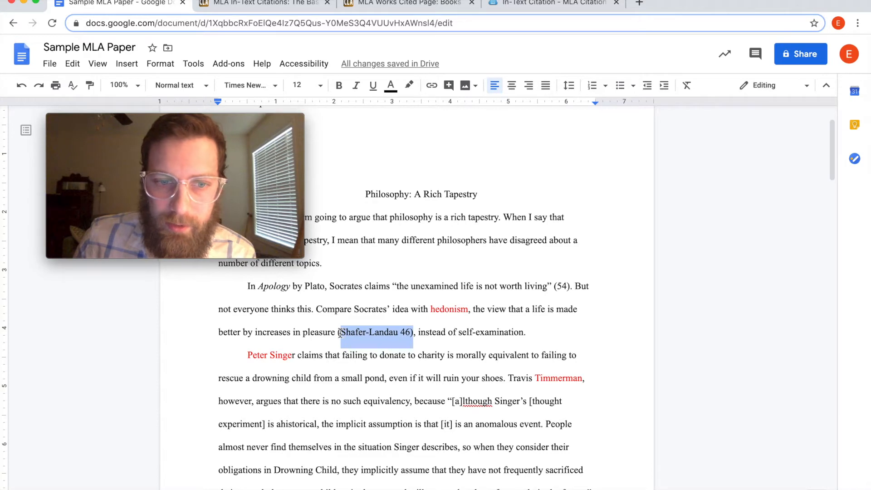
{"action": "right_click", "coordinate": [359, 336]}
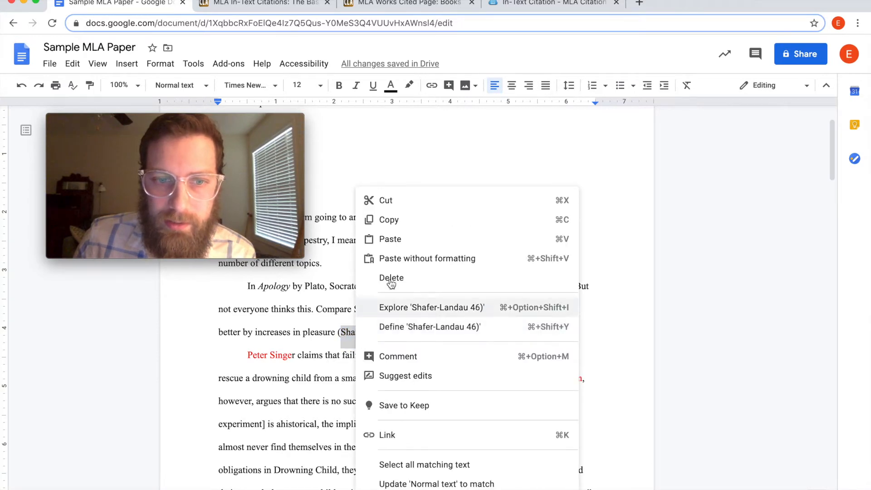
{"action": "left_click", "coordinate": [386, 223]}
Step: Paste the Shafer-Landau citation on a new line under "Apology by Plato" on the Works Cited page
{"action": "scroll", "coordinate": [402, 247], "scroll_direction": "down", "scroll_amount": 20}
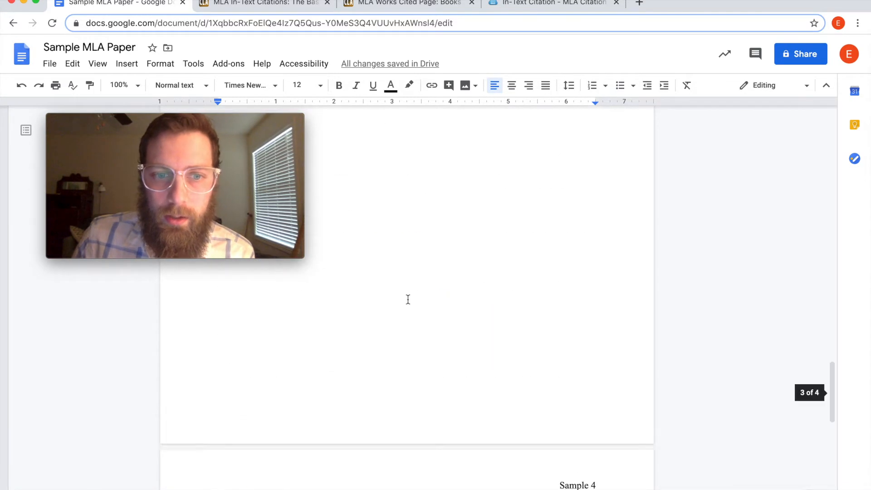
{"action": "scroll", "coordinate": [407, 300], "scroll_direction": "up", "scroll_amount": 6}
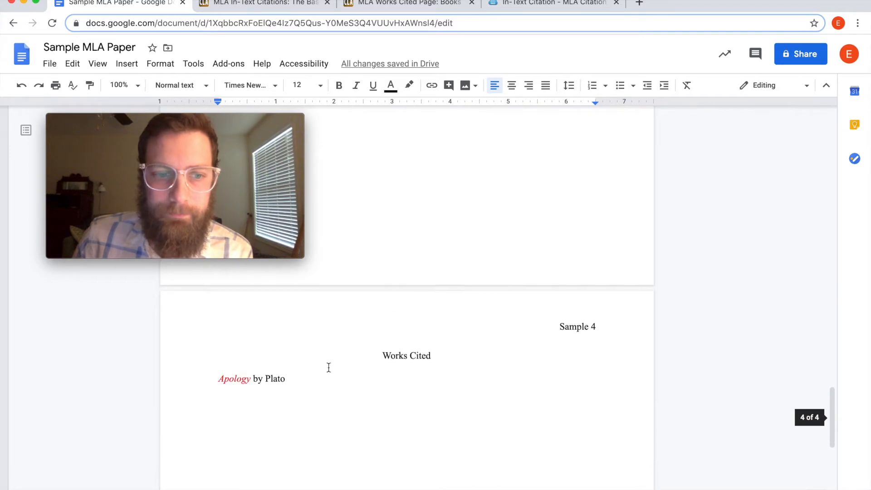
{"action": "left_click", "coordinate": [315, 381]}
{"action": "key", "text": "Return"}
{"action": "key", "text": "Return"}
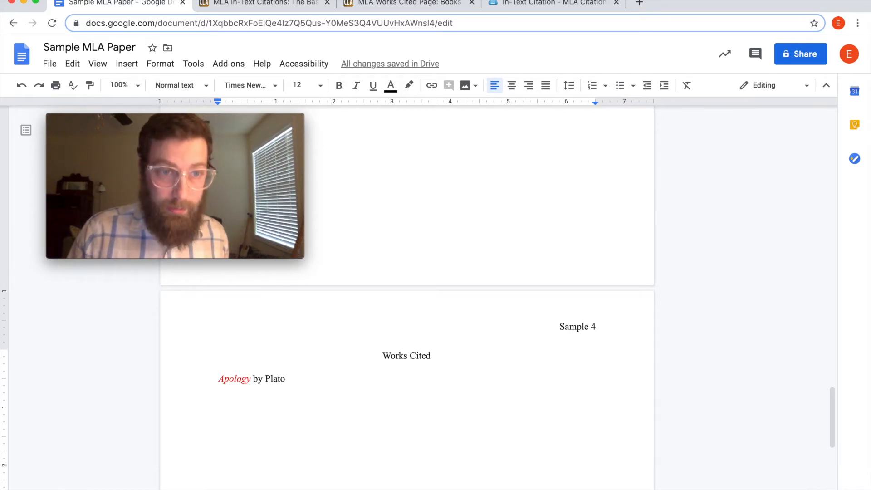
{"action": "key", "text": "super+v"}
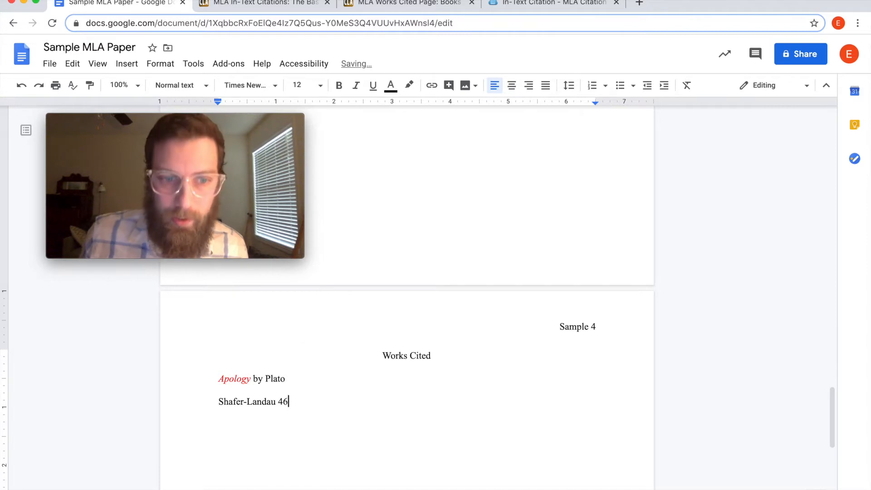
Step: Copy the name "Peter Singer" from the start of the third body paragraph
{"action": "scroll", "coordinate": [386, 266], "scroll_direction": "up", "scroll_amount": 20}
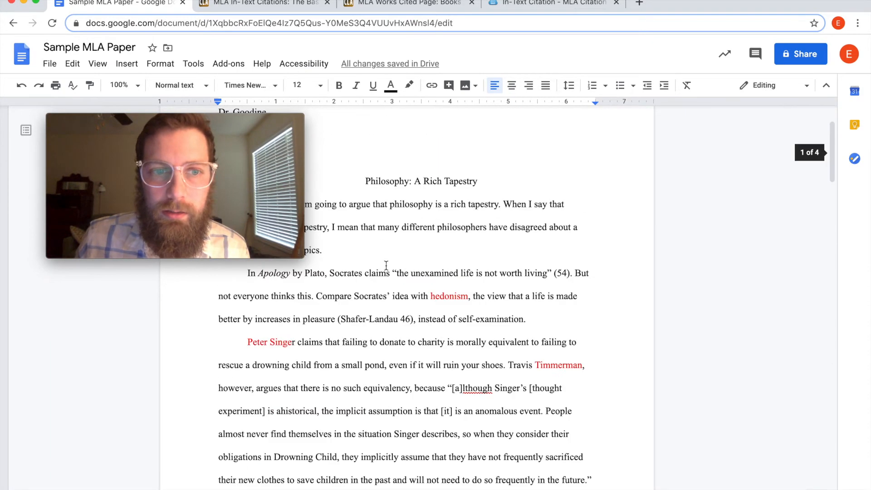
{"action": "scroll", "coordinate": [387, 259], "scroll_direction": "down", "scroll_amount": 1}
{"action": "scroll", "coordinate": [388, 258], "scroll_direction": "down", "scroll_amount": 3}
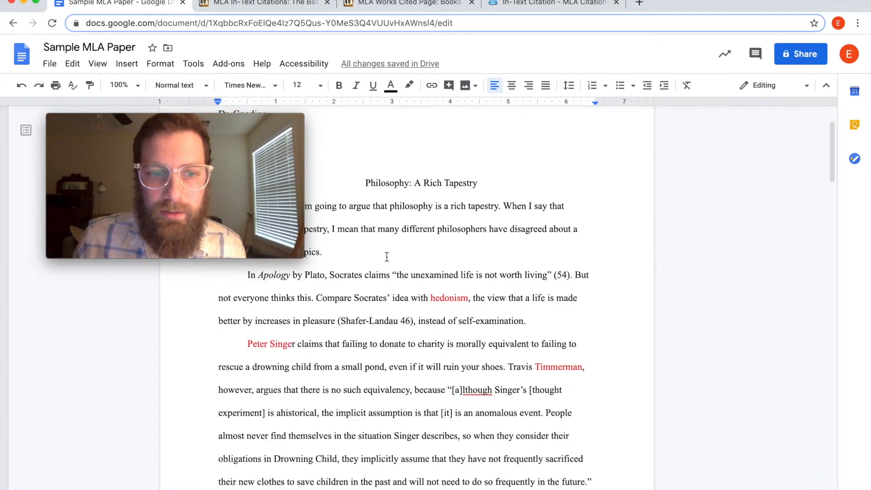
{"action": "scroll", "coordinate": [388, 255], "scroll_direction": "down", "scroll_amount": 1}
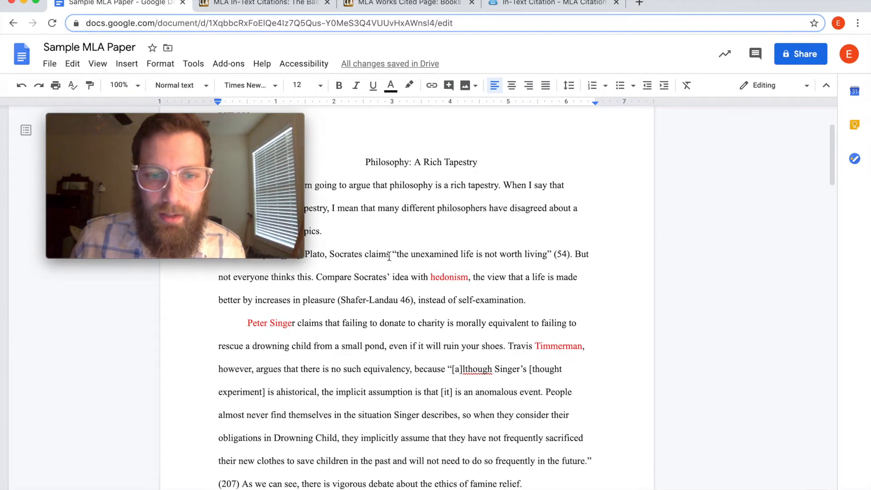
{"action": "scroll", "coordinate": [389, 257], "scroll_direction": "down", "scroll_amount": 1}
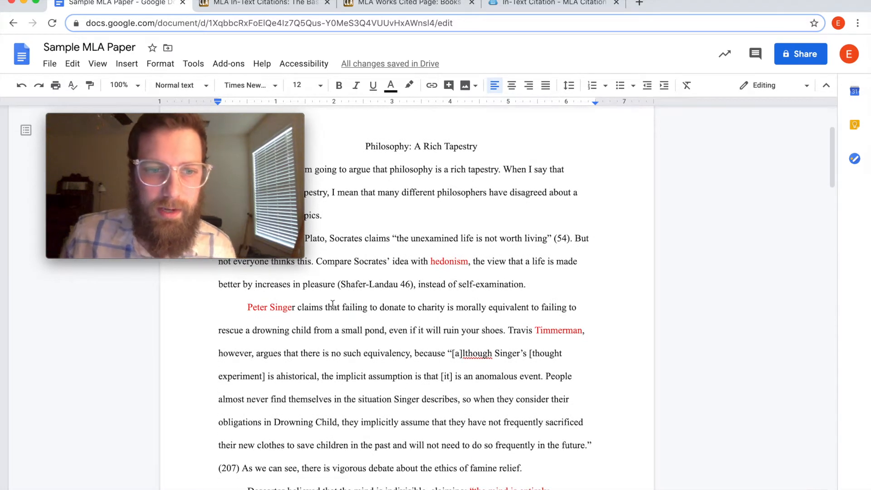
{"action": "left_click_drag", "start_coordinate": [247, 308], "coordinate": [281, 309]}
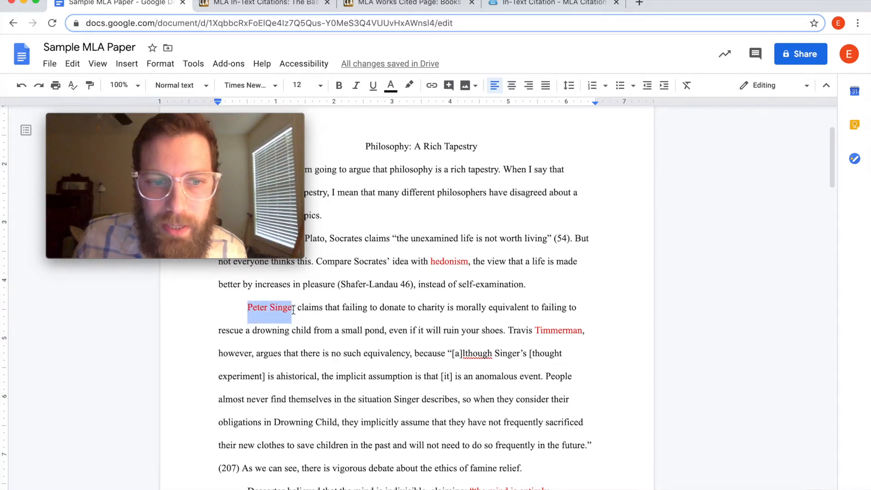
{"action": "right_click", "coordinate": [282, 312]}
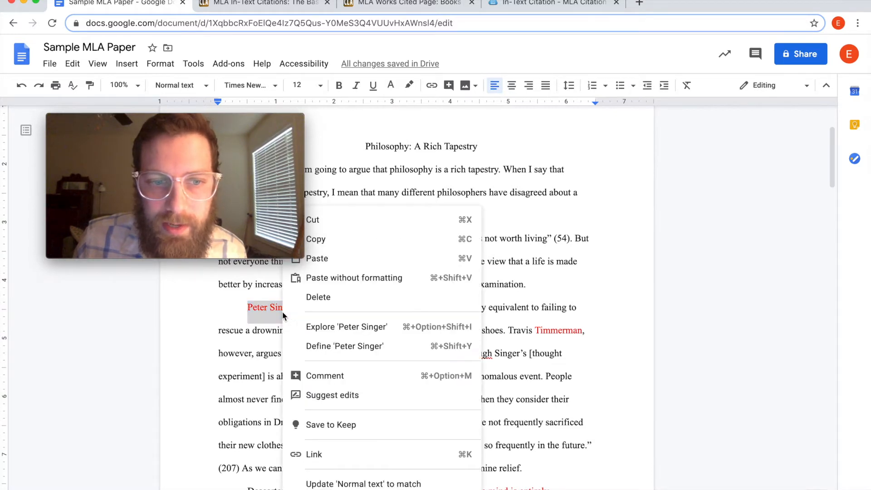
{"action": "left_click", "coordinate": [323, 245]}
Step: Paste "Peter Singer" on a new line below the Shafer-Landau entry on the Works Cited page
{"action": "scroll", "coordinate": [396, 450], "scroll_direction": "down", "scroll_amount": 20}
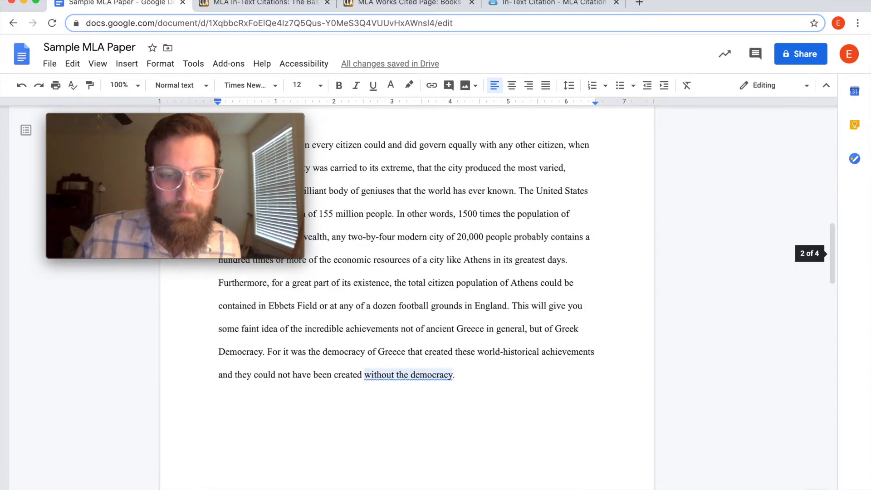
{"action": "scroll", "coordinate": [321, 476], "scroll_direction": "up", "scroll_amount": 9}
{"action": "scroll", "coordinate": [321, 477], "scroll_direction": "down", "scroll_amount": 1}
{"action": "left_click", "coordinate": [320, 477]}
{"action": "key", "text": "Return"}
{"action": "key", "text": "Return"}
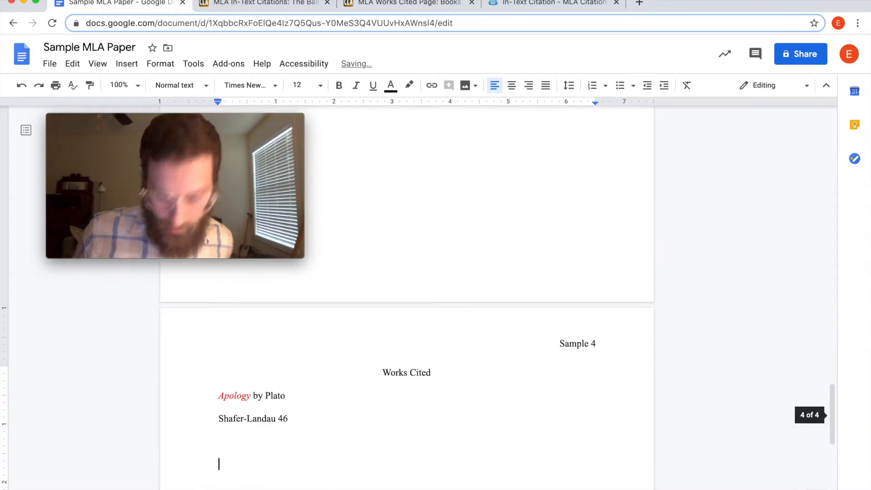
{"action": "key", "text": "super+v"}
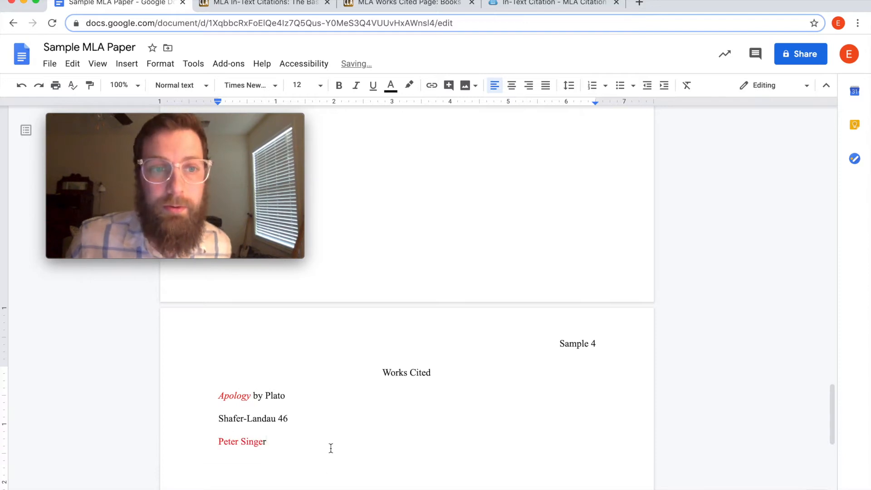
Step: Change the text color of the red name "Peter Singer" in the third body paragraph to black
{"action": "scroll", "coordinate": [330, 449], "scroll_direction": "up", "scroll_amount": 20}
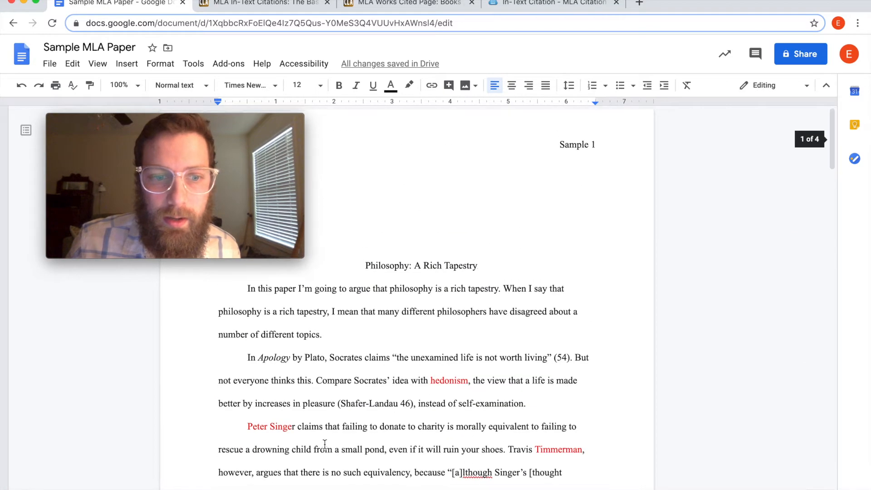
{"action": "scroll", "coordinate": [325, 443], "scroll_direction": "down", "scroll_amount": 5}
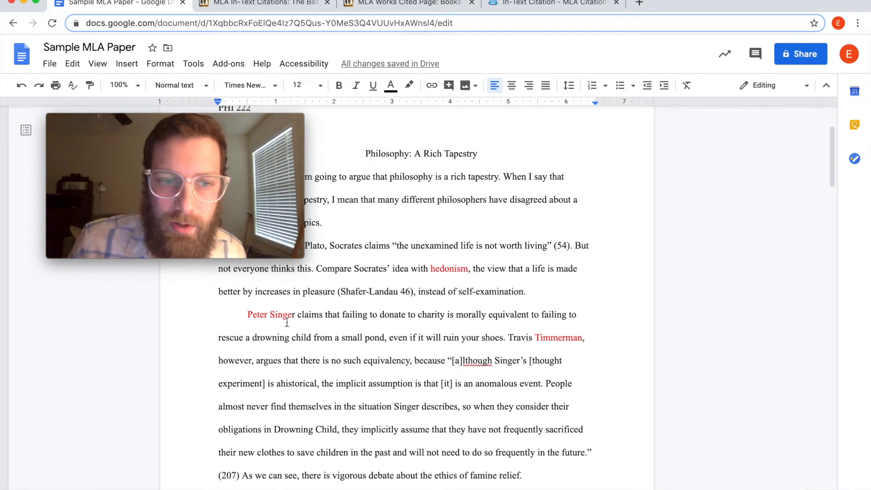
{"action": "left_click_drag", "start_coordinate": [292, 316], "coordinate": [267, 316]}
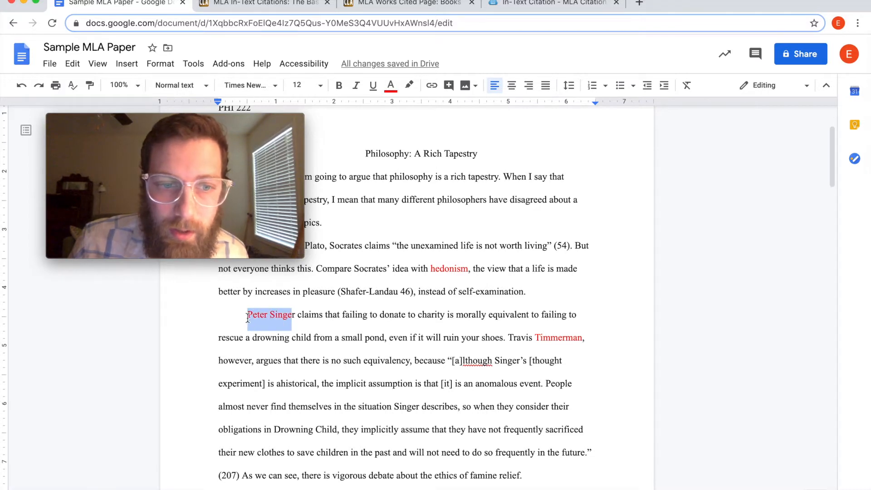
{"action": "left_click", "coordinate": [392, 87]}
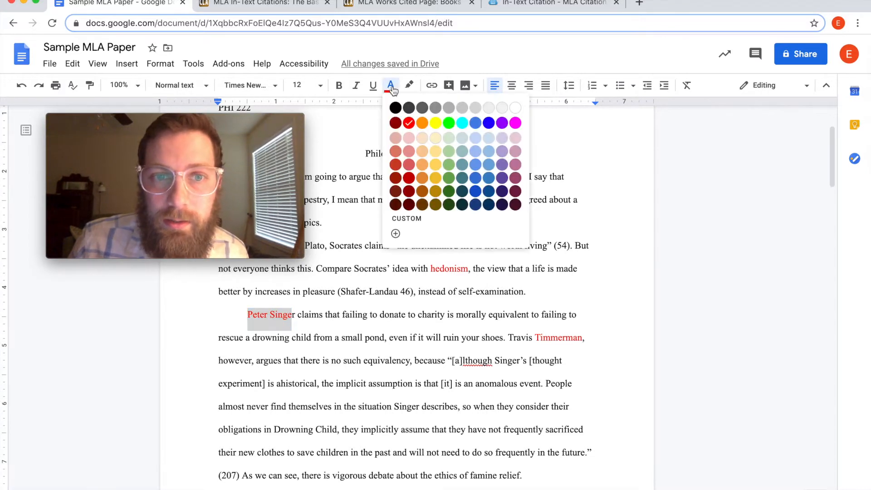
{"action": "left_click", "coordinate": [396, 108]}
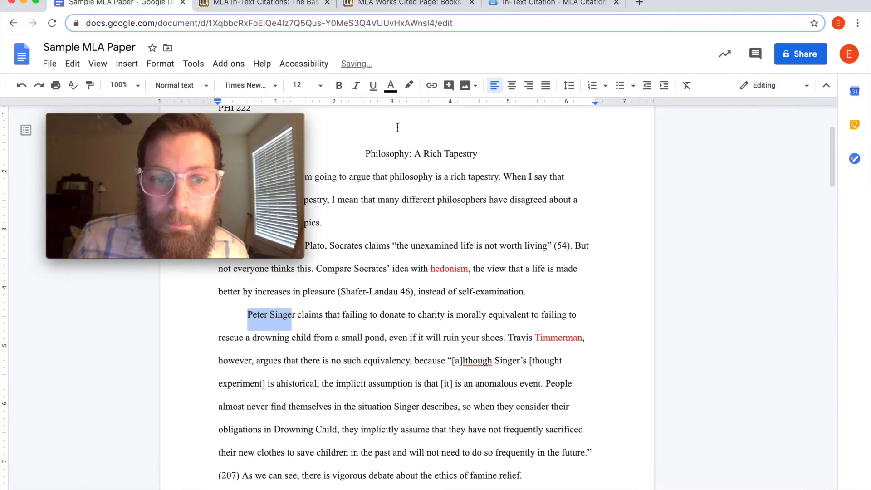
Step: Change the text color of the red word "hedonism" in the second body paragraph to black
{"action": "left_click", "coordinate": [470, 270]}
{"action": "left_click_drag", "start_coordinate": [433, 271], "coordinate": [430, 264]}
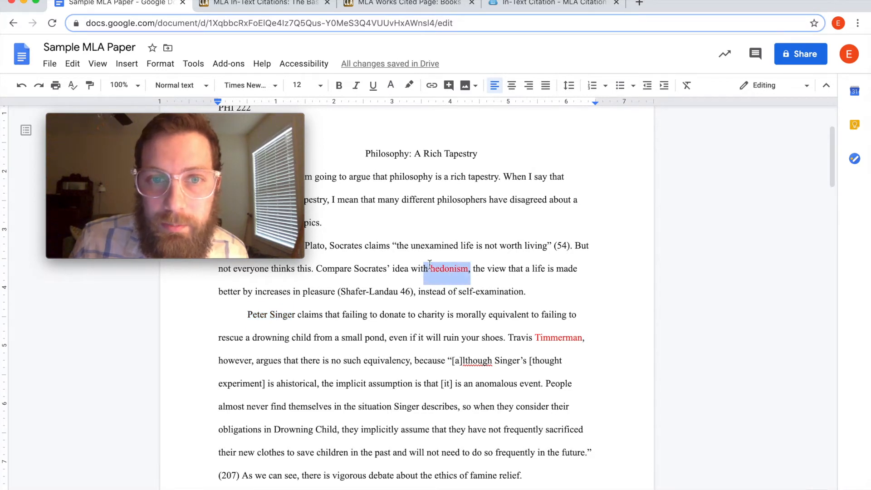
{"action": "left_click", "coordinate": [391, 86]}
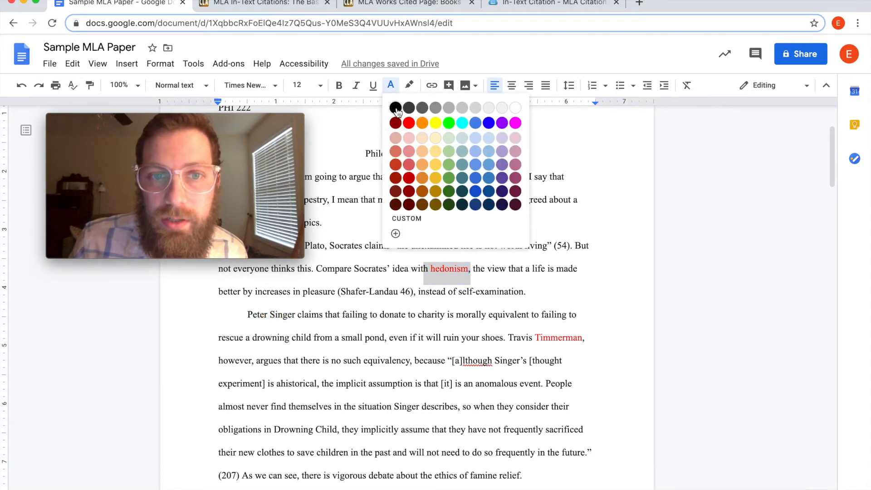
{"action": "left_click", "coordinate": [396, 109]}
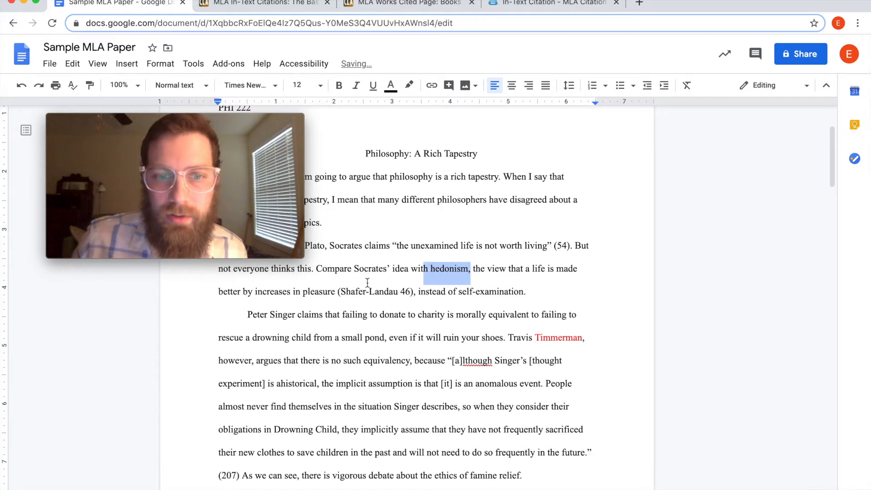
Step: Insert empty citation parentheses after "shoes", before the period, in the Peter Singer paragraph
{"action": "left_click", "coordinate": [504, 338]}
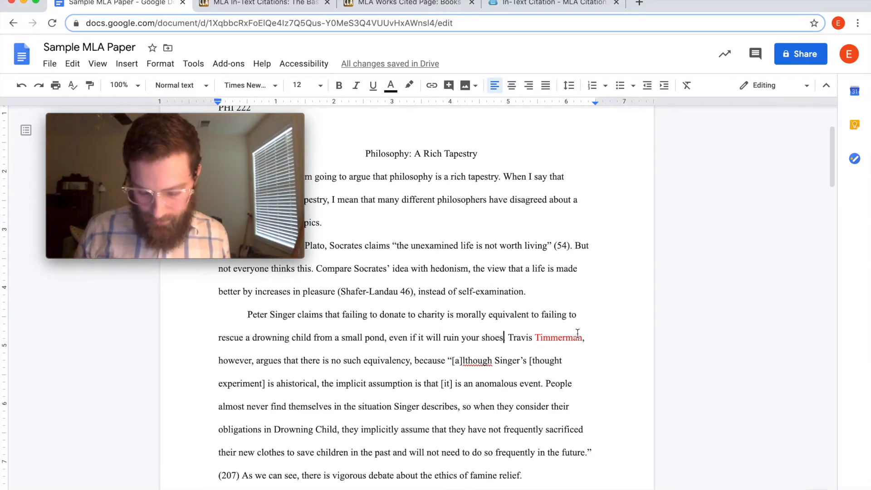
{"action": "type", "text": "()"}
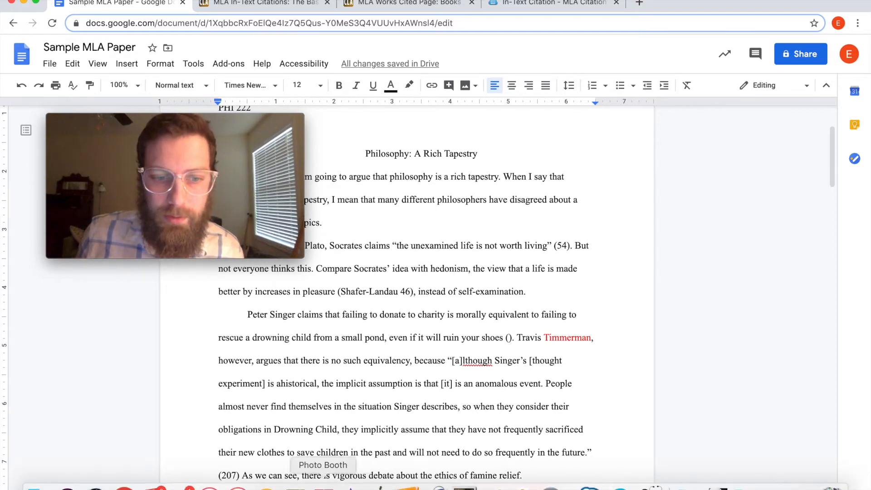
Step: Switch to the Singer PDF in Preview and find the page number of the drowning child passage
{"action": "left_click", "coordinate": [295, 483]}
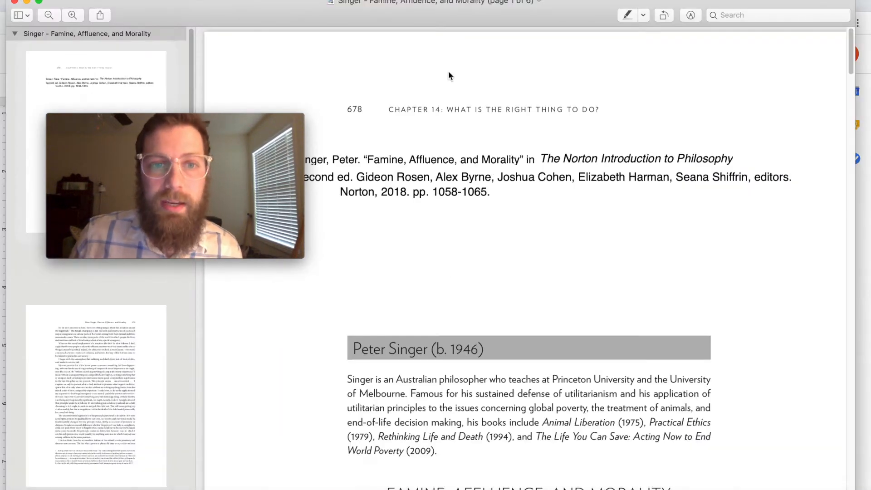
{"action": "mouse_move", "coordinate": [285, 126]}
{"action": "left_click_drag", "start_coordinate": [283, 126], "coordinate": [280, 222]}
{"action": "scroll", "coordinate": [502, 204], "scroll_direction": "down", "scroll_amount": 15}
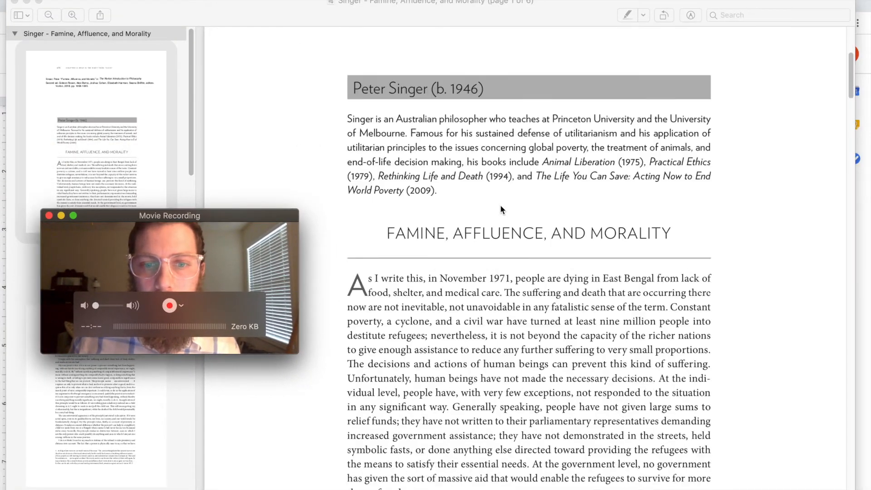
{"action": "scroll", "coordinate": [499, 207], "scroll_direction": "down", "scroll_amount": 10}
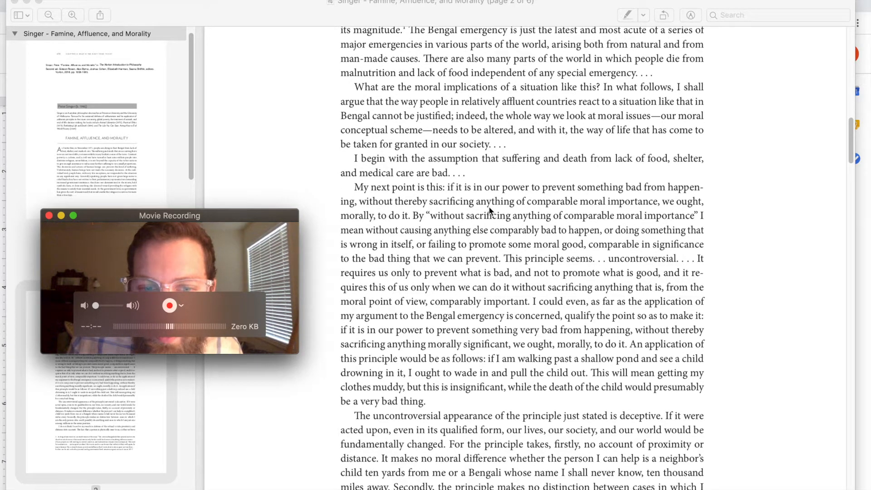
{"action": "scroll", "coordinate": [490, 211], "scroll_direction": "down", "scroll_amount": 2}
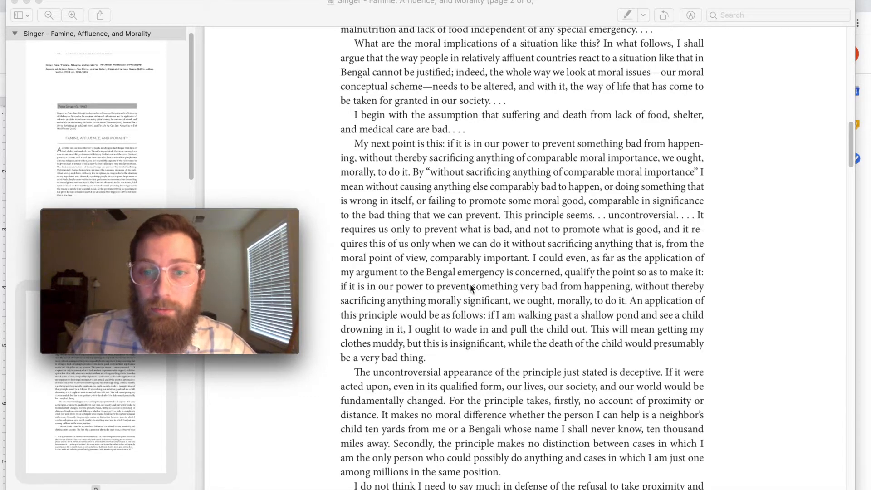
{"action": "scroll", "coordinate": [500, 298], "scroll_direction": "up", "scroll_amount": 5}
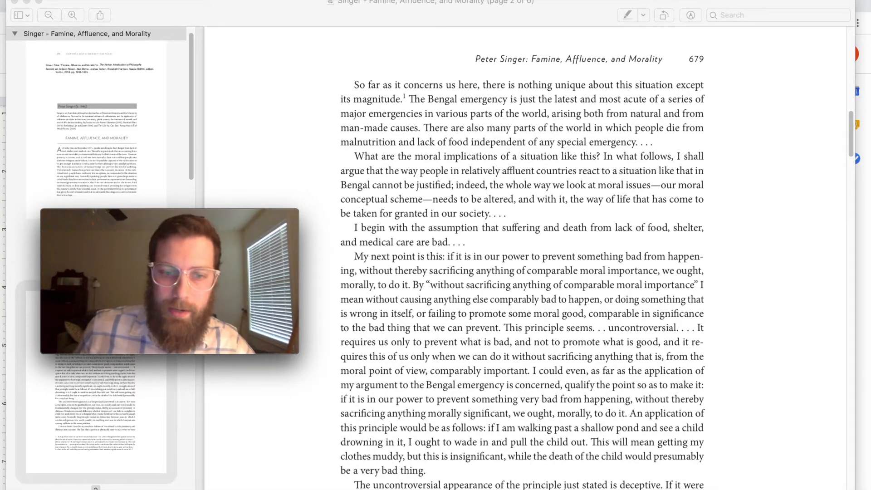
{"action": "mouse_move", "coordinate": [437, 489]}
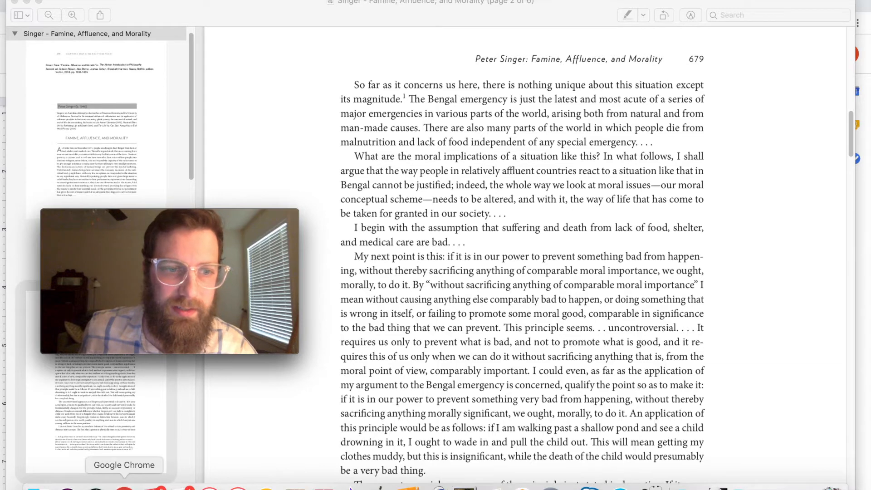
Step: Return to the paper in Google Chrome and enter page number 679 in the parentheses after "shoes"
{"action": "left_click", "coordinate": [127, 477]}
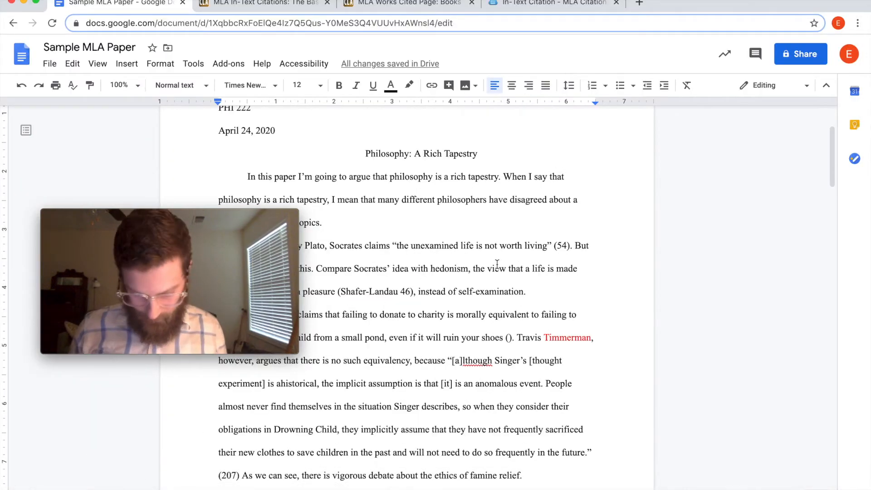
{"action": "type", "text": "679"}
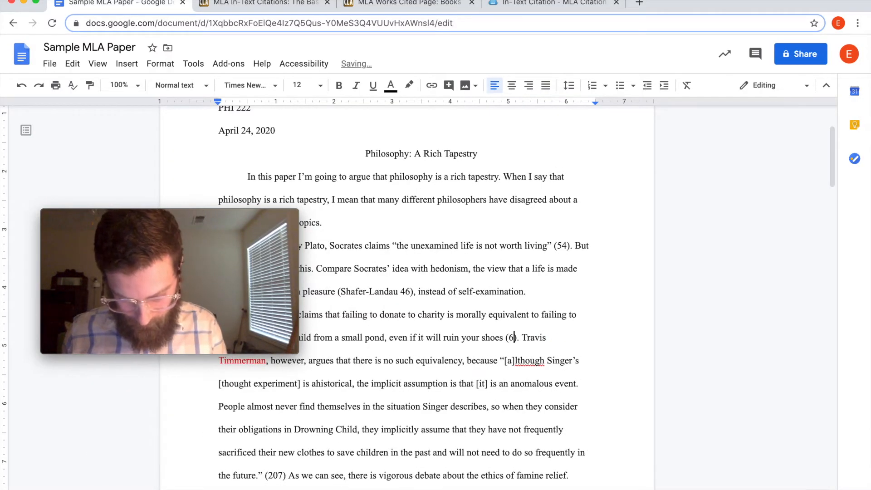
{"action": "left_click_drag", "start_coordinate": [252, 219], "coordinate": [260, 62]}
Step: Check the (207) citation against the quoted passage in the PDF "Timmerman - Sometimes there is nothing wrong.pdf" in Preview
{"action": "double_click", "coordinate": [543, 337]}
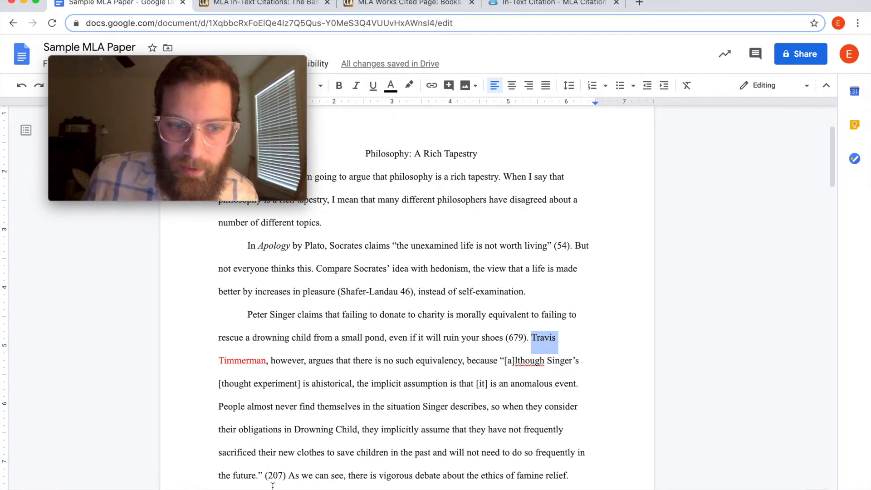
{"action": "scroll", "coordinate": [360, 389], "scroll_direction": "down", "scroll_amount": 3}
{"action": "scroll", "coordinate": [359, 389], "scroll_direction": "down", "scroll_amount": 1}
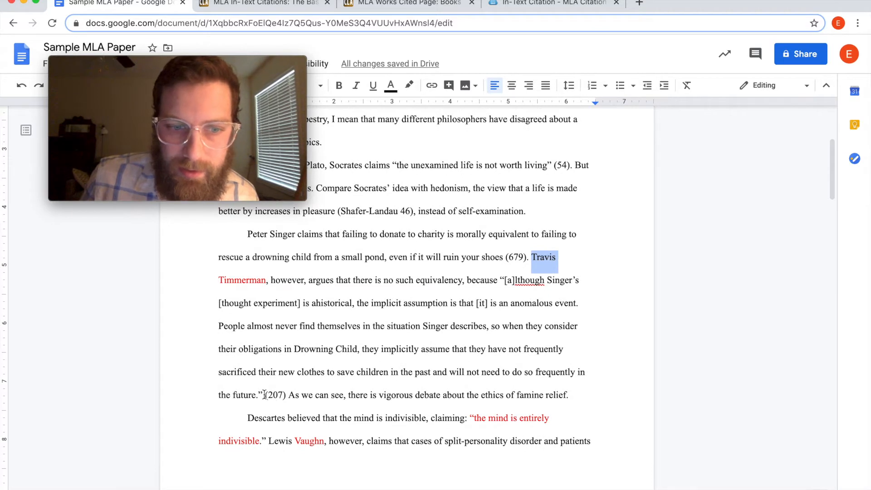
{"action": "left_click_drag", "start_coordinate": [267, 395], "coordinate": [279, 396]}
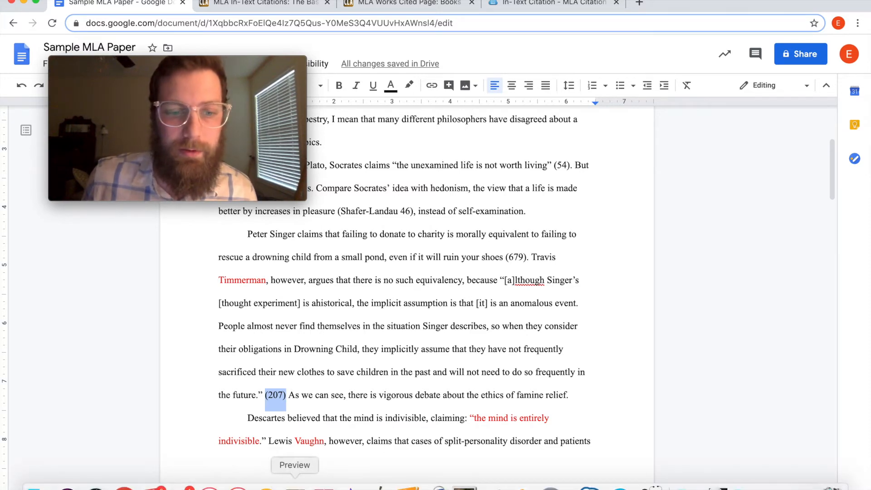
{"action": "left_click", "coordinate": [295, 487]}
{"action": "left_click", "coordinate": [225, 1]}
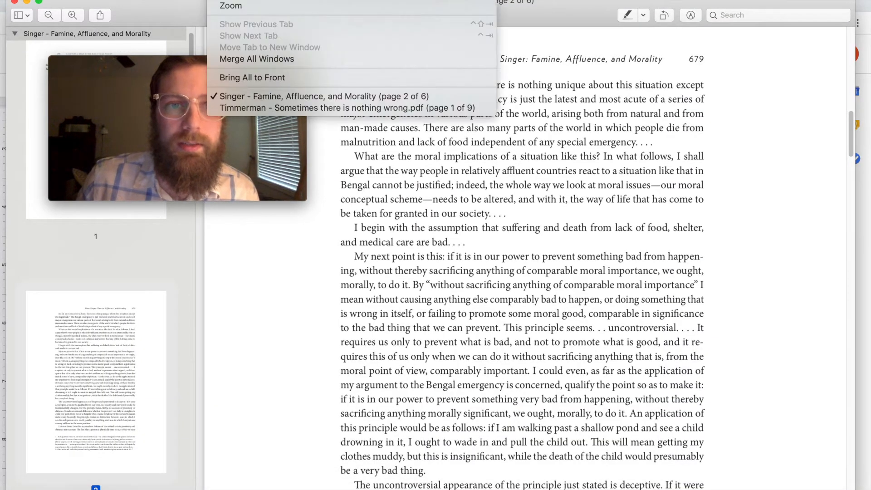
{"action": "left_click", "coordinate": [281, 110]}
{"action": "left_click_drag", "start_coordinate": [327, 24], "coordinate": [450, 5]}
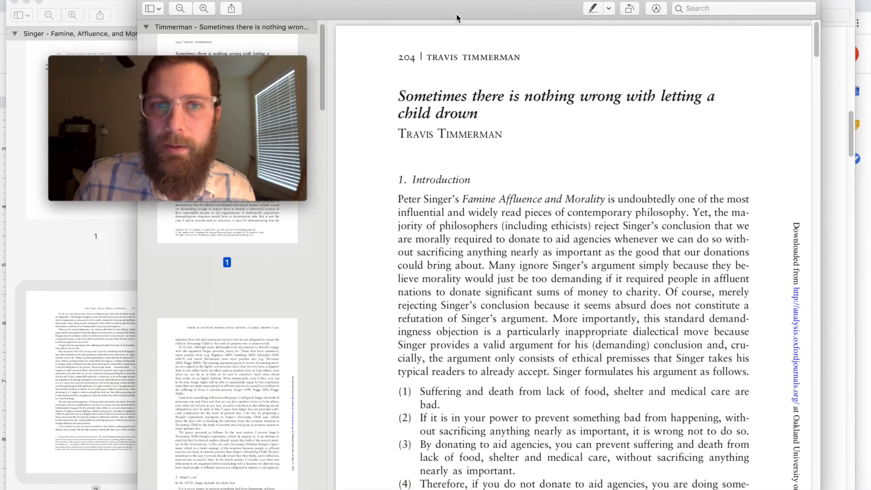
{"action": "scroll", "coordinate": [514, 119], "scroll_direction": "down", "scroll_amount": 12}
{"action": "scroll", "coordinate": [514, 118], "scroll_direction": "down", "scroll_amount": 15}
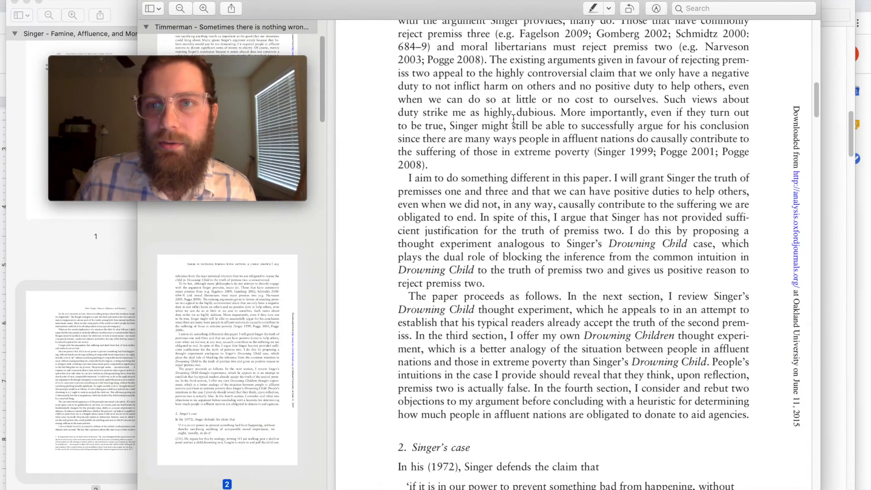
{"action": "scroll", "coordinate": [514, 123], "scroll_direction": "down", "scroll_amount": 15}
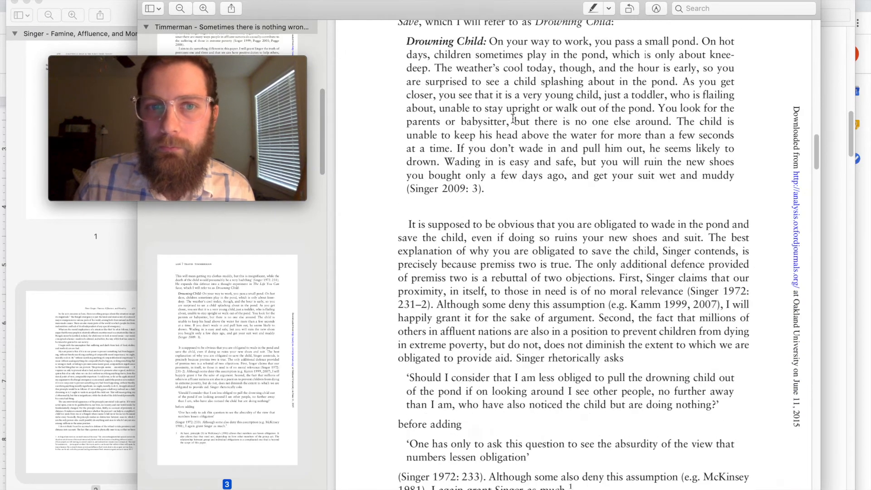
{"action": "scroll", "coordinate": [512, 119], "scroll_direction": "down", "scroll_amount": 9}
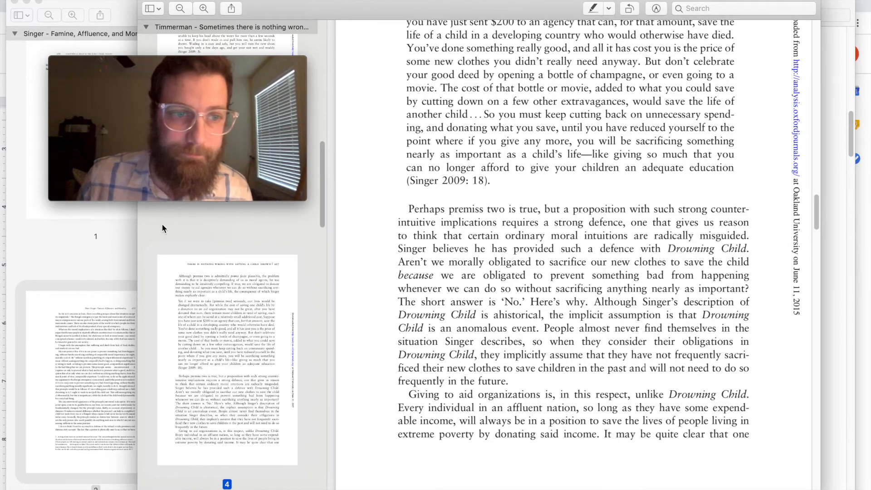
Step: Switch back to the paper in Google Chrome and change the text color of the red name "Timmerman" to black
{"action": "key", "text": "super+Tab"}
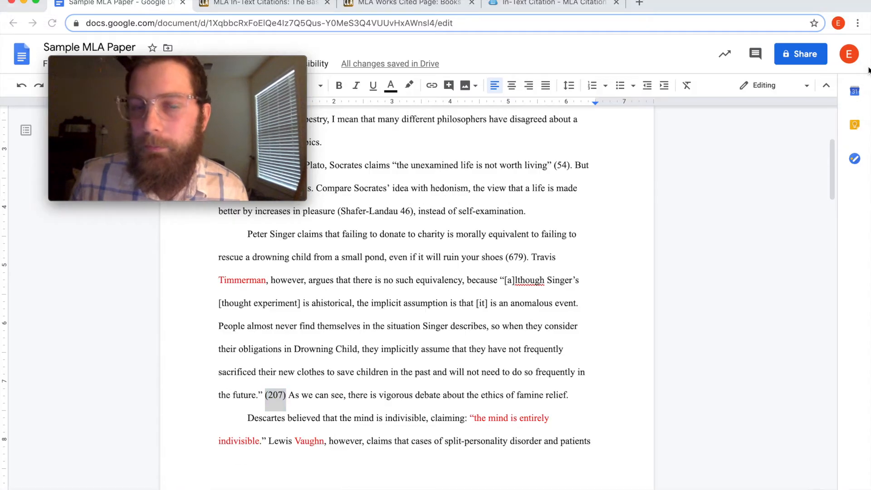
{"action": "left_click", "coordinate": [313, 394]}
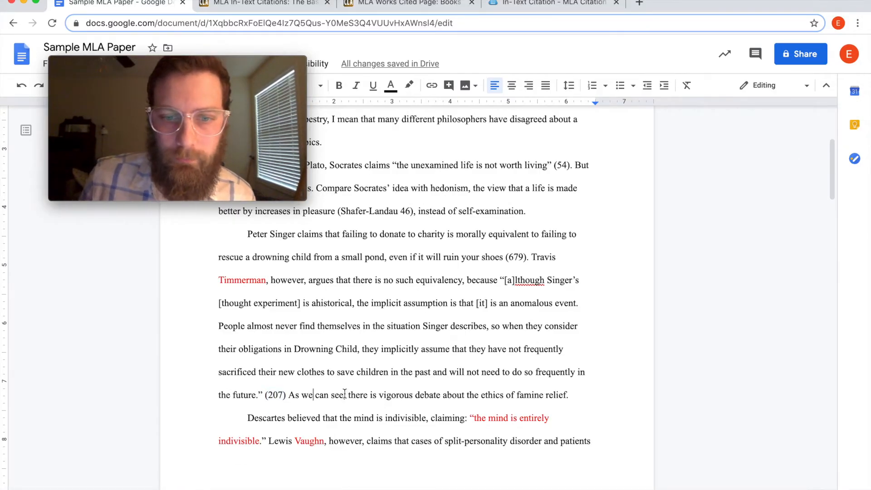
{"action": "scroll", "coordinate": [344, 393], "scroll_direction": "down", "scroll_amount": 4}
{"action": "scroll", "coordinate": [344, 390], "scroll_direction": "up", "scroll_amount": 2}
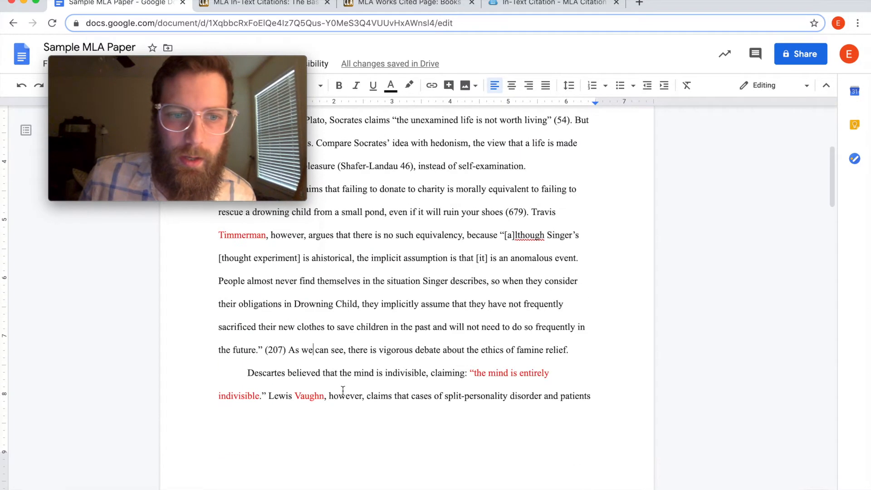
{"action": "scroll", "coordinate": [343, 391], "scroll_direction": "up", "scroll_amount": 3}
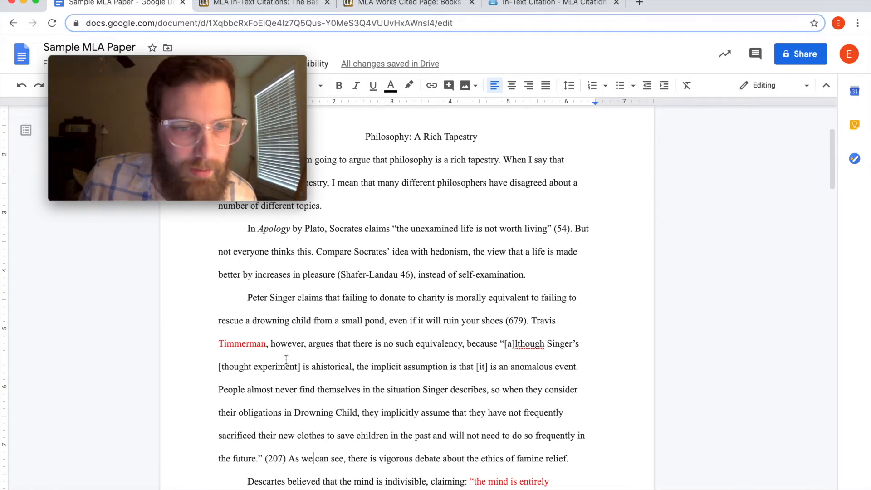
{"action": "left_click_drag", "start_coordinate": [271, 344], "coordinate": [217, 338]}
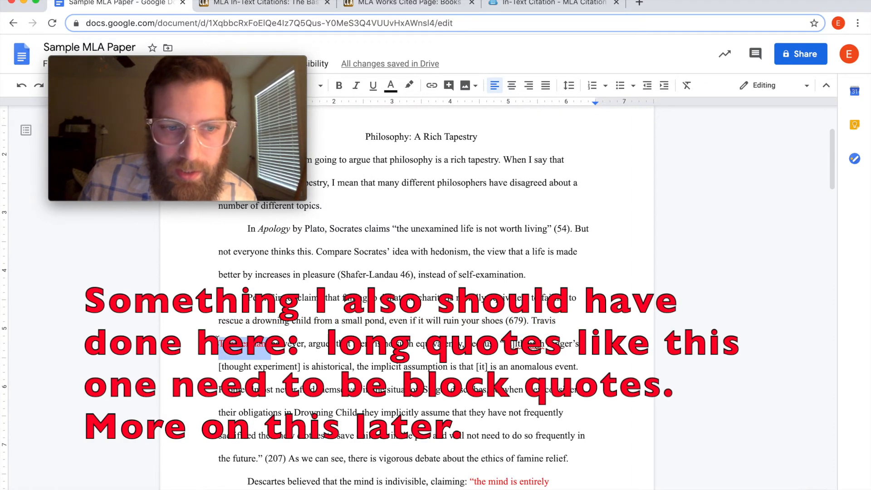
{"action": "left_click", "coordinate": [390, 85]}
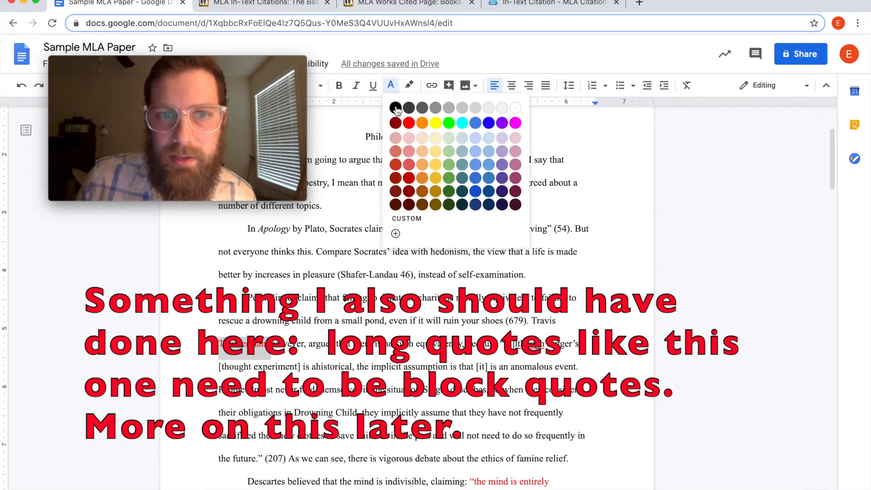
{"action": "left_click", "coordinate": [396, 108]}
Step: Add "Timmerman" on a new line below "Peter Singer" on the Works Cited page
{"action": "scroll", "coordinate": [407, 385], "scroll_direction": "down", "scroll_amount": 2}
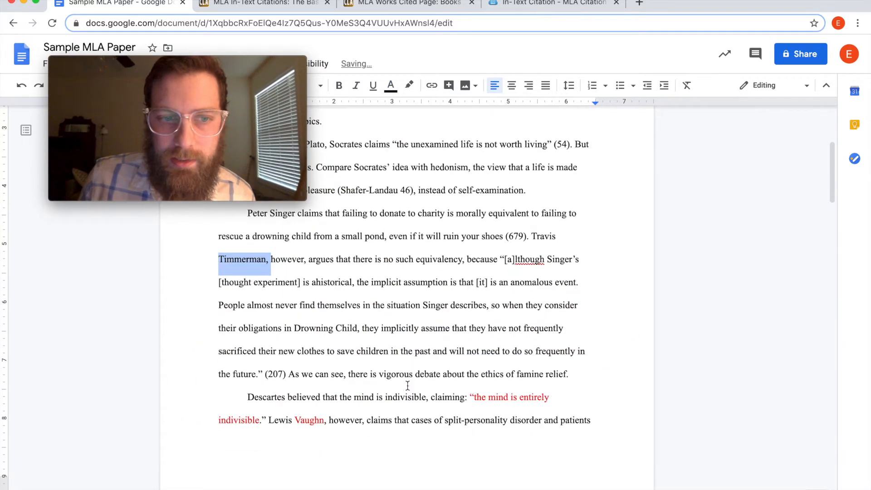
{"action": "scroll", "coordinate": [259, 289], "scroll_direction": "down", "scroll_amount": 15}
{"action": "scroll", "coordinate": [258, 289], "scroll_direction": "down", "scroll_amount": 8}
{"action": "scroll", "coordinate": [259, 289], "scroll_direction": "up", "scroll_amount": 6}
{"action": "scroll", "coordinate": [259, 289], "scroll_direction": "down", "scroll_amount": 5}
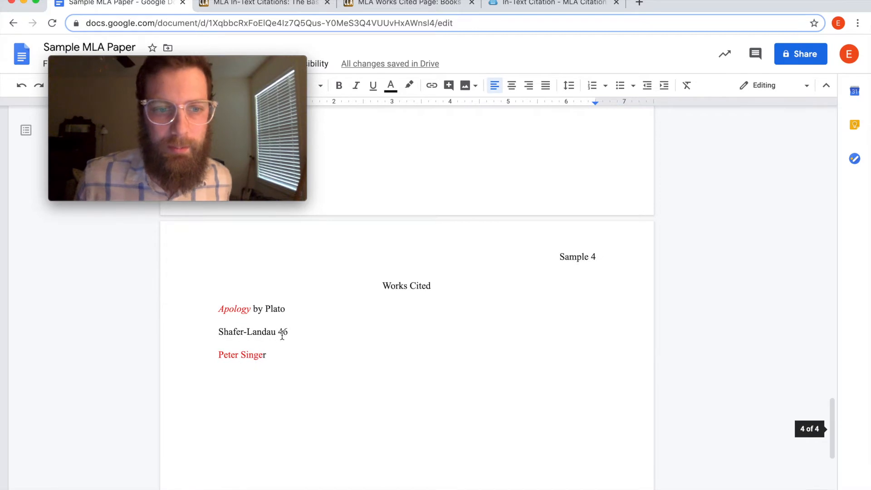
{"action": "left_click", "coordinate": [283, 355]}
{"action": "key", "text": "Return"}
{"action": "key", "text": "Return"}
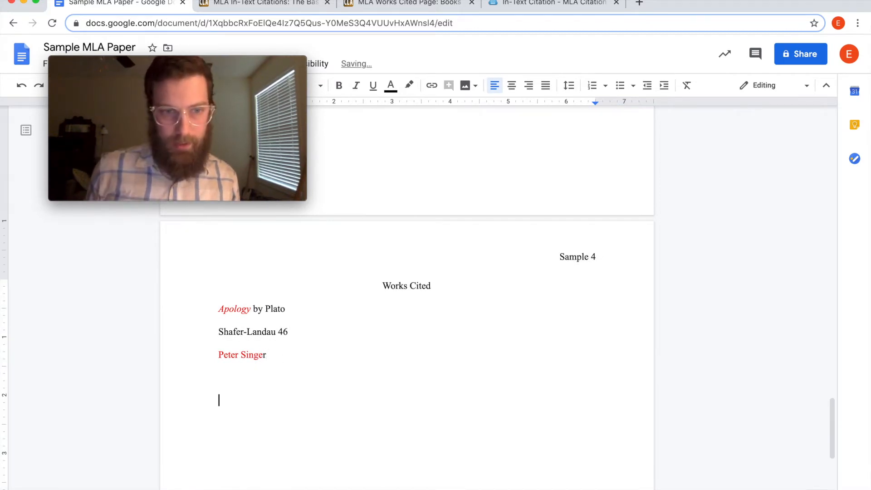
{"action": "key", "text": "BackSpace"}
{"action": "type", "text": "Timmerman"}
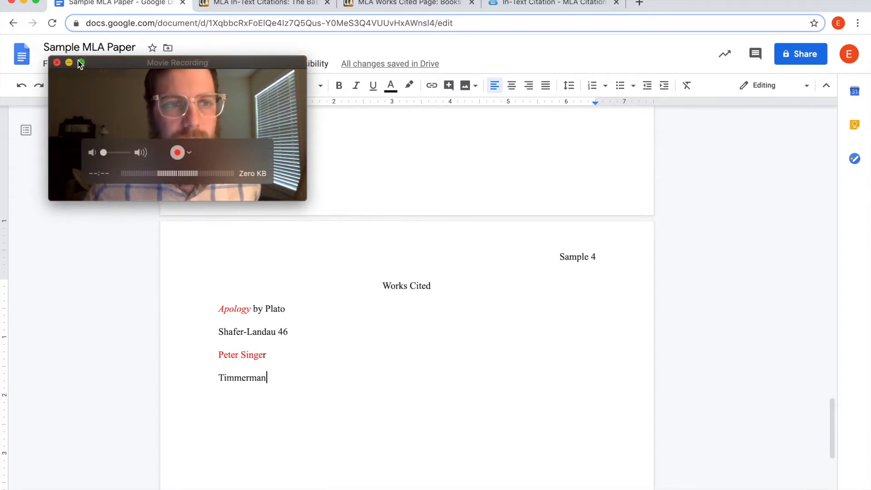
Step: Insert the parenthetical page citation (213) after the Descartes quotation "the mind is entirely indivisible."
{"action": "scroll", "coordinate": [384, 206], "scroll_direction": "up", "scroll_amount": 20}
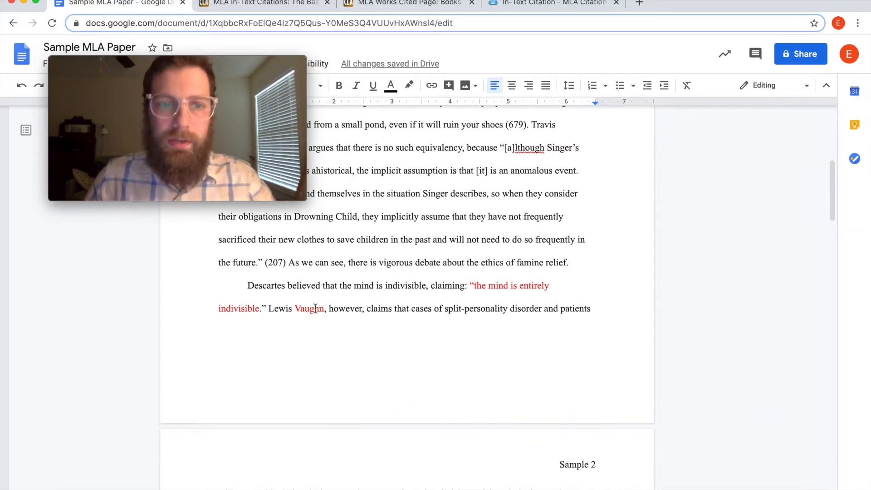
{"action": "left_click_drag", "start_coordinate": [267, 309], "coordinate": [470, 285]}
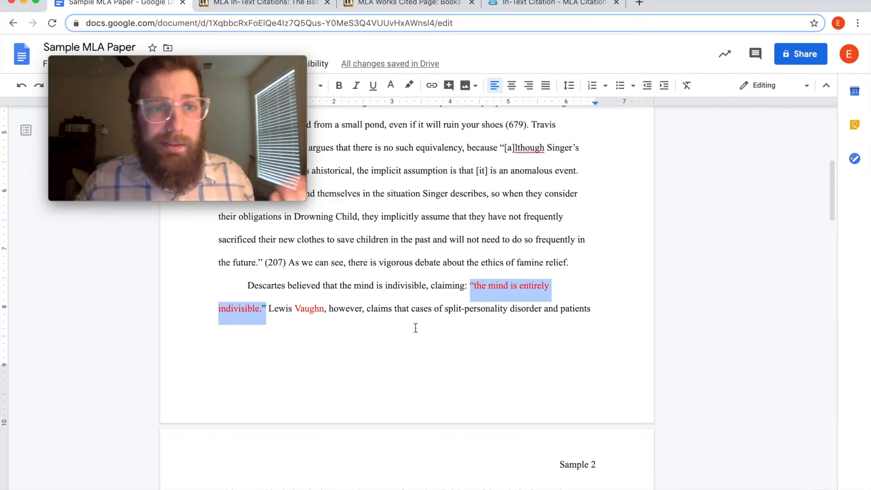
{"action": "left_click", "coordinate": [267, 308]}
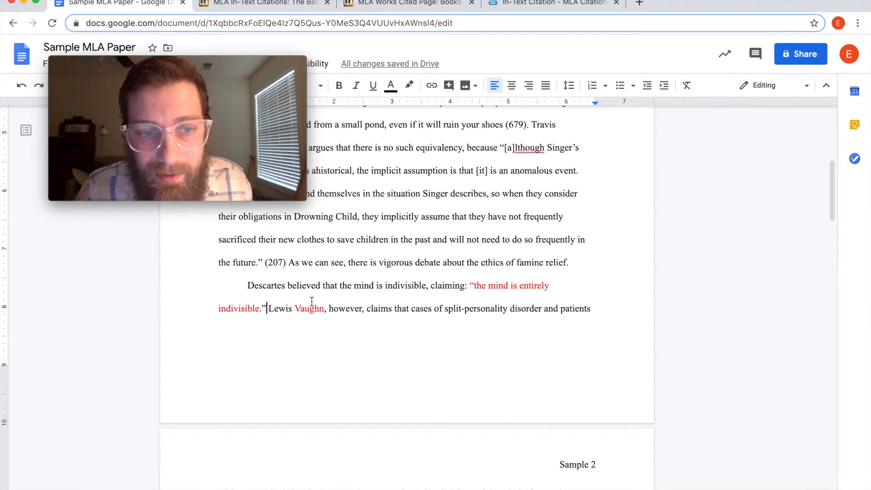
{"action": "type", "text": "90"}
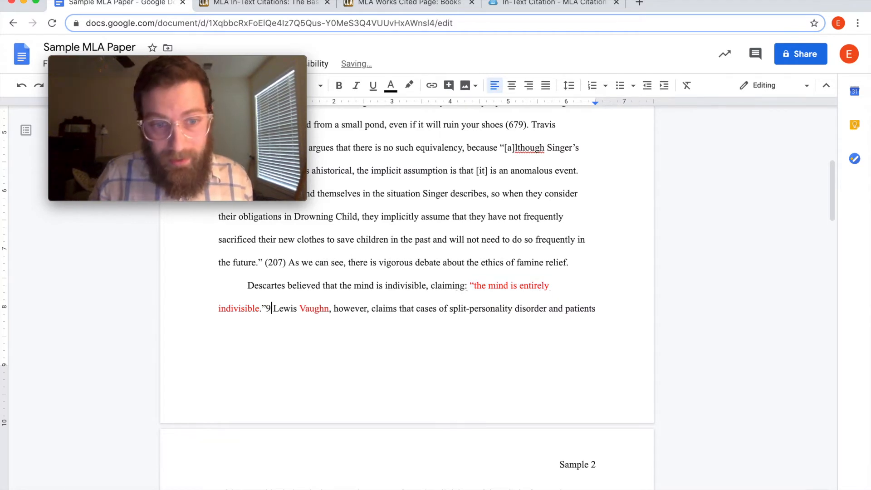
{"action": "key", "text": "BackSpace"}
{"action": "key", "text": "BackSpace"}
{"action": "type", "text": "() "}
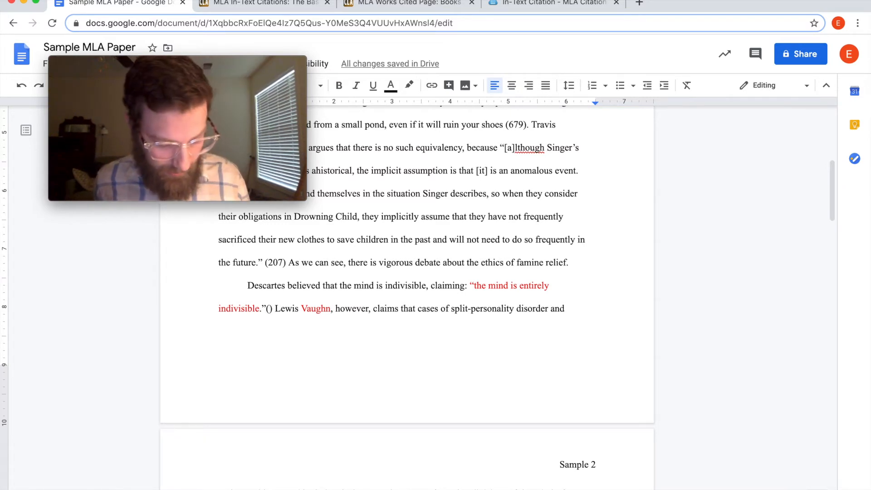
{"action": "type", "text": "213"}
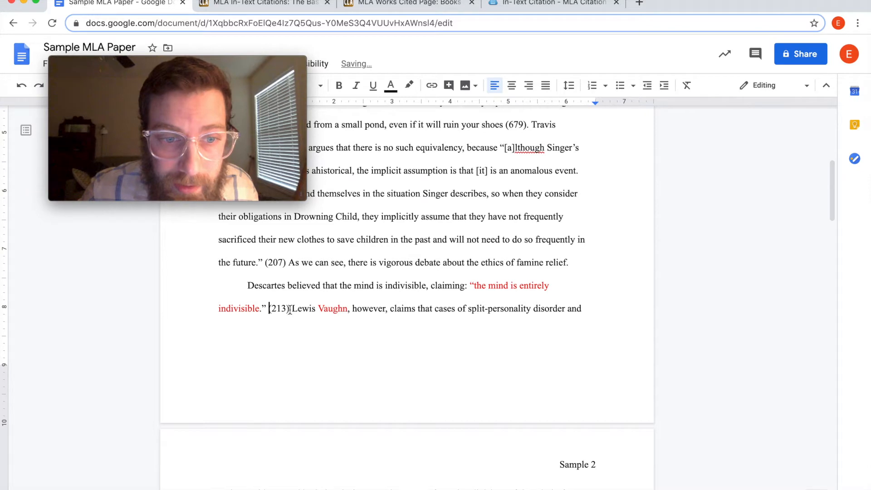
Step: Change the text color of the red Descartes quotation, including its citation, to black
{"action": "left_click_drag", "start_coordinate": [279, 307], "coordinate": [440, 285]}
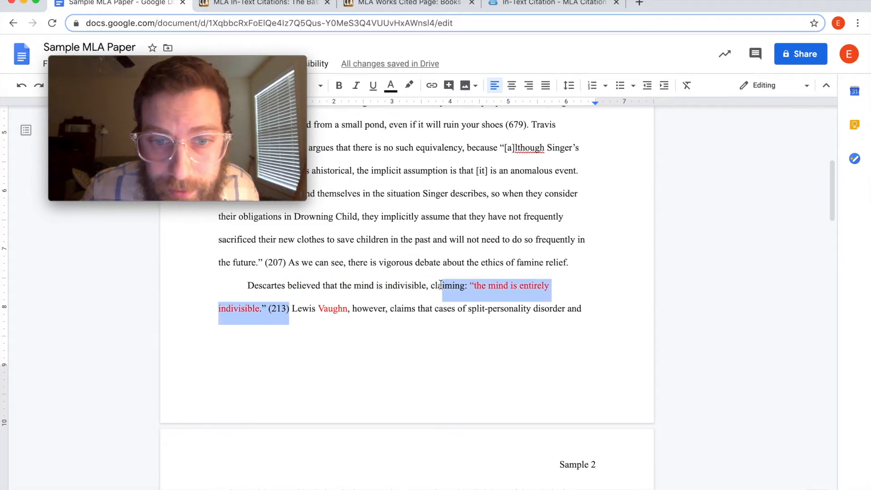
{"action": "left_click", "coordinate": [391, 86]}
{"action": "left_click", "coordinate": [396, 108]}
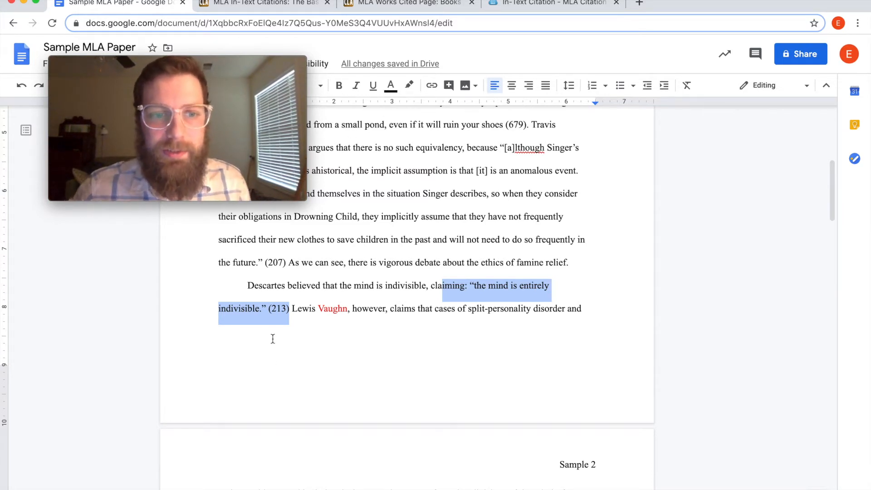
Step: Expand the page citation after the Descartes quotation to read "(qtd. in Vaughn 213)"
{"action": "left_click", "coordinate": [271, 311]}
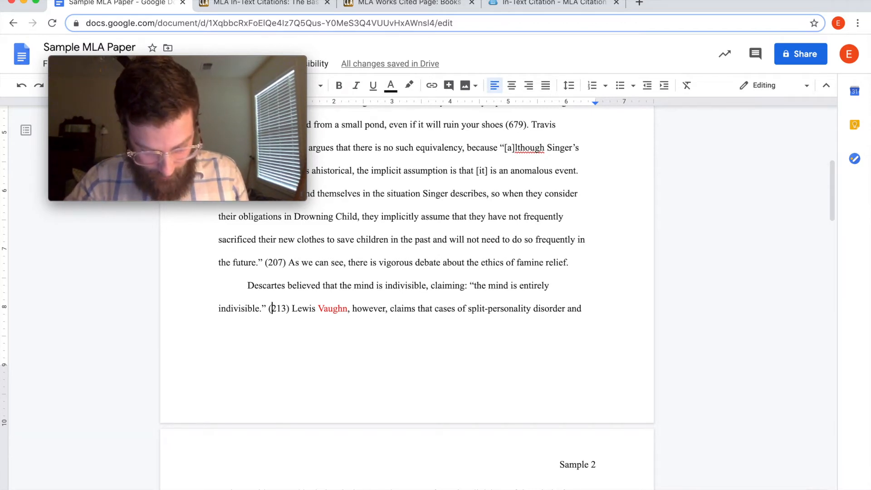
{"action": "type", "text": "qtd"}
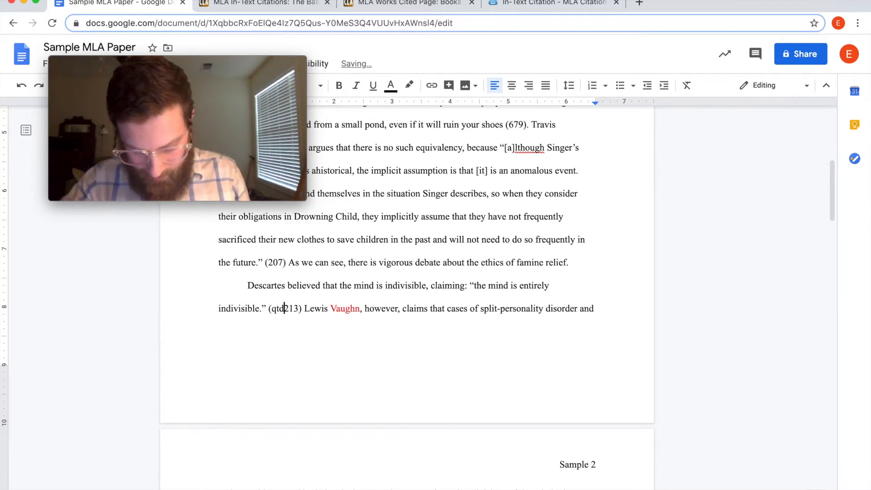
{"action": "type", "text": ". In"}
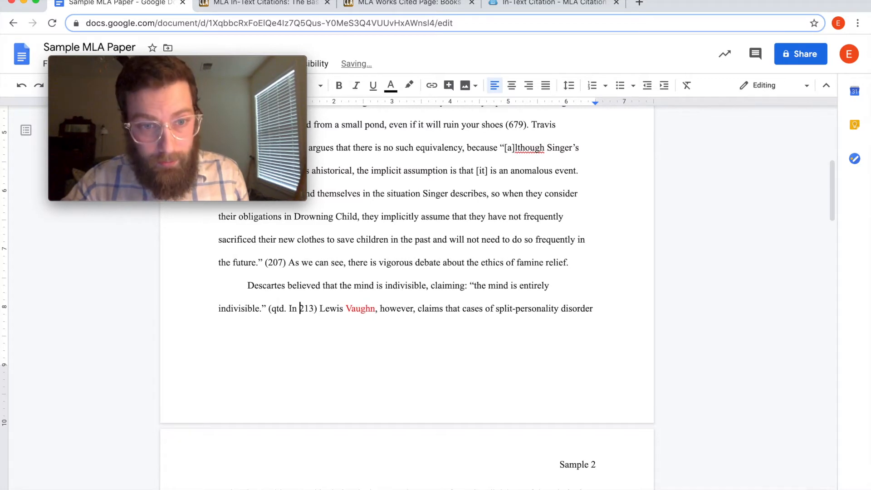
{"action": "key", "text": "BackSpace"}
{"action": "key", "text": "BackSpace"}
{"action": "key", "text": "BackSpace"}
{"action": "type", "text": "i"}
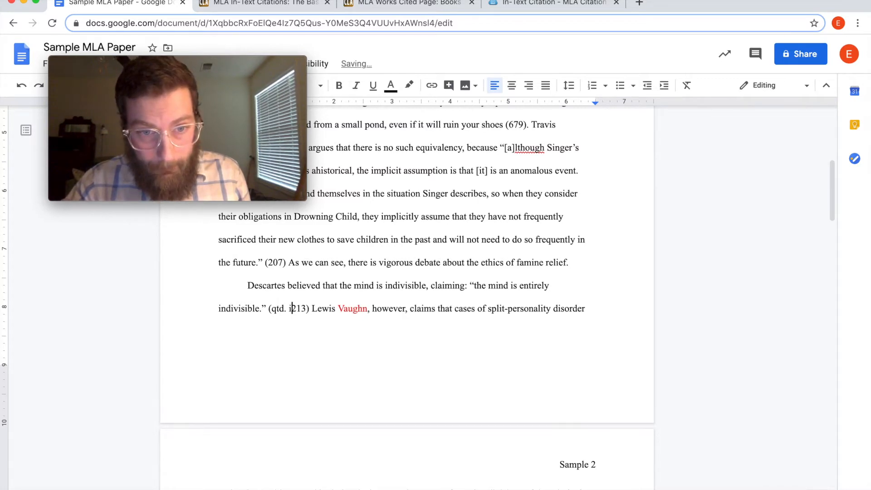
{"action": "type", "text": "nd"}
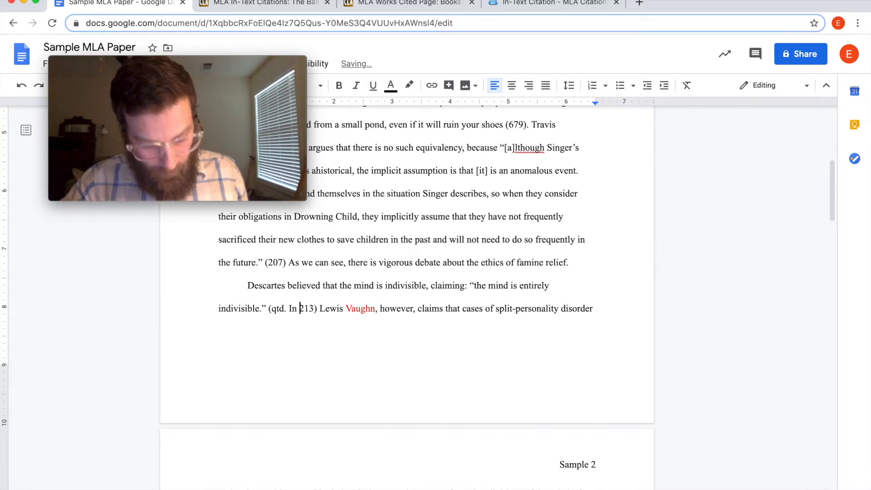
{"action": "key", "text": "ctrl+z"}
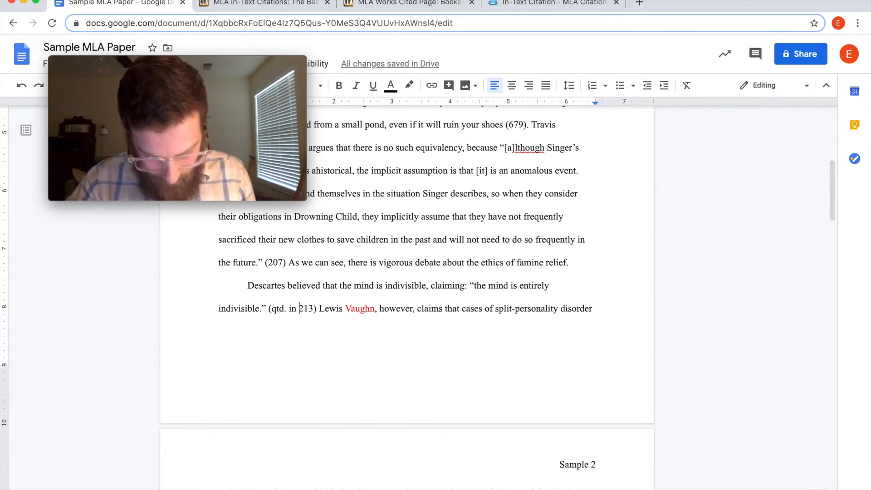
{"action": "type", "text": "Va"}
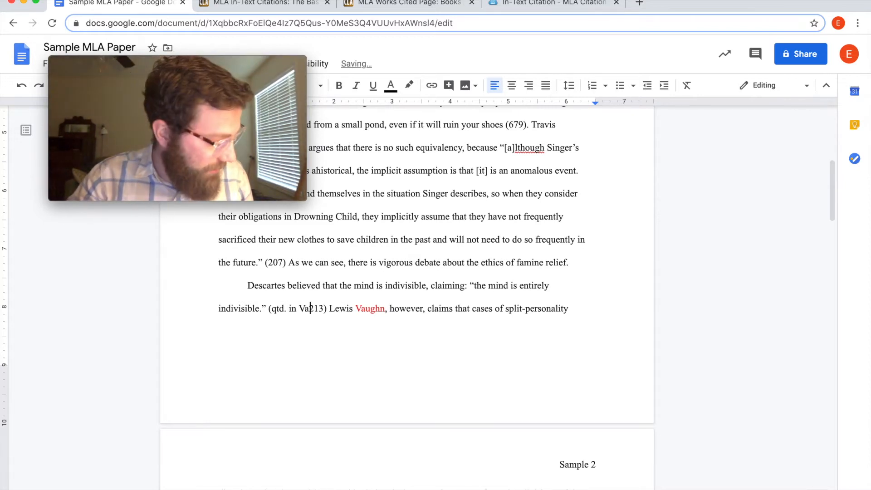
{"action": "type", "text": "ughn"}
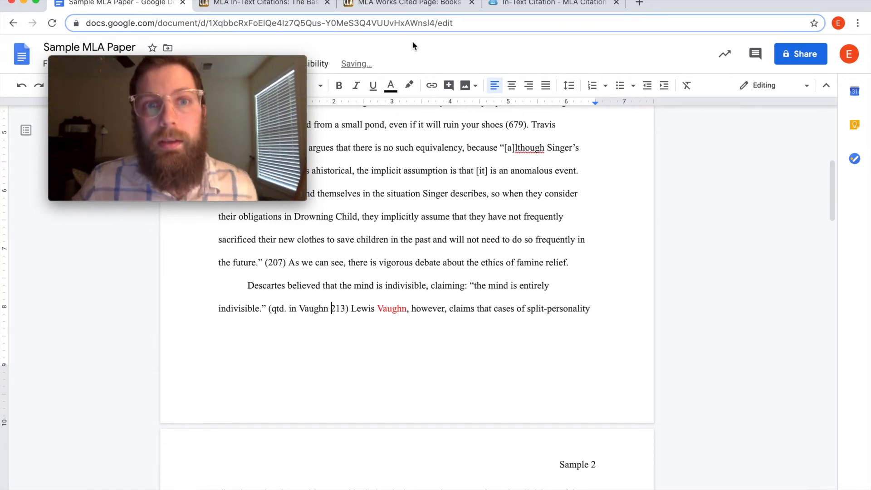
Step: Examine the Works Quoted in Another Source section of the Columbia College MLA in-text citation guide for the indirect-source rules
{"action": "left_click", "coordinate": [524, 3]}
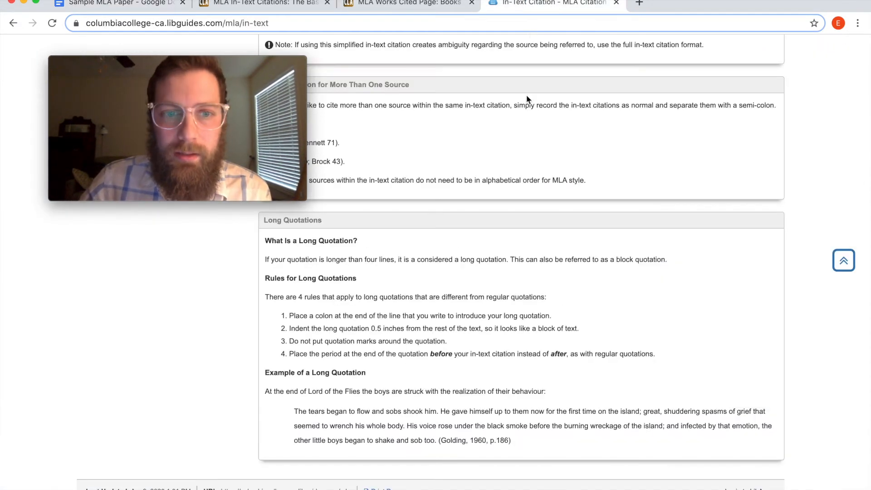
{"action": "left_click_drag", "start_coordinate": [219, 61], "coordinate": [171, 54]}
{"action": "scroll", "coordinate": [409, 263], "scroll_direction": "up", "scroll_amount": 2}
{"action": "scroll", "coordinate": [408, 263], "scroll_direction": "down", "scroll_amount": 2}
{"action": "scroll", "coordinate": [408, 263], "scroll_direction": "up", "scroll_amount": 2}
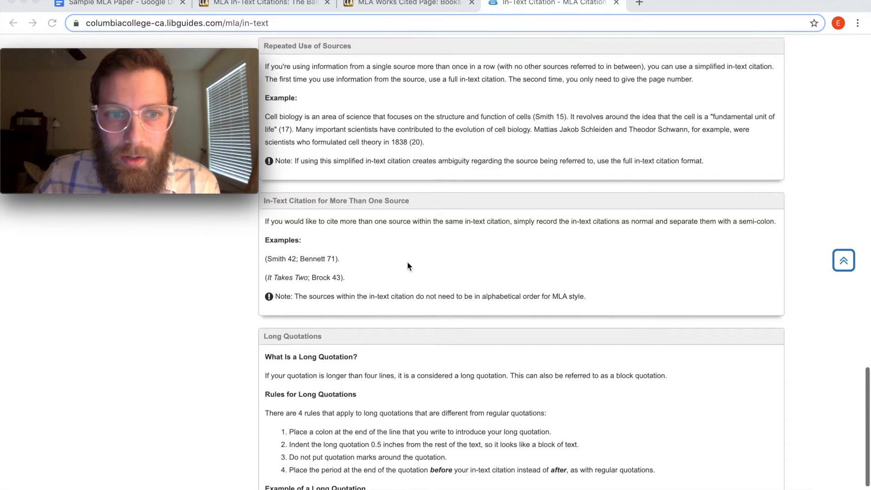
{"action": "scroll", "coordinate": [407, 261], "scroll_direction": "up", "scroll_amount": 4}
{"action": "scroll", "coordinate": [407, 263], "scroll_direction": "up", "scroll_amount": 8}
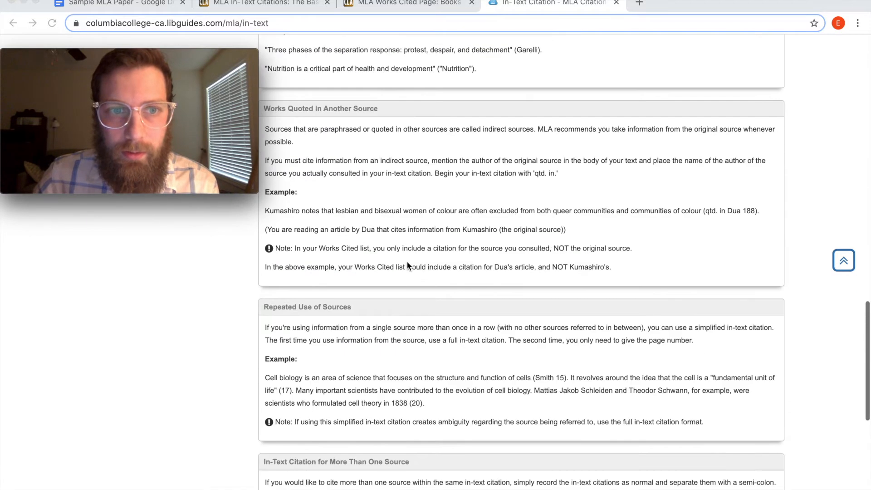
{"action": "scroll", "coordinate": [407, 264], "scroll_direction": "up", "scroll_amount": 8}
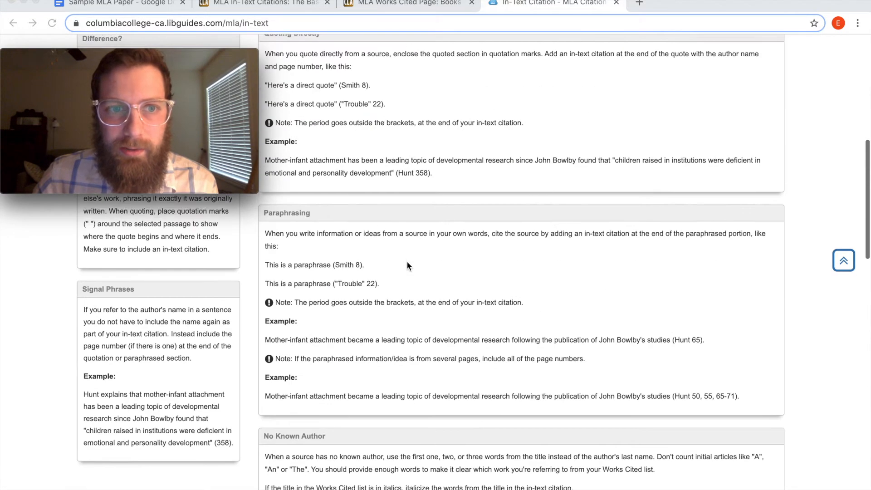
{"action": "scroll", "coordinate": [406, 263], "scroll_direction": "down", "scroll_amount": 15}
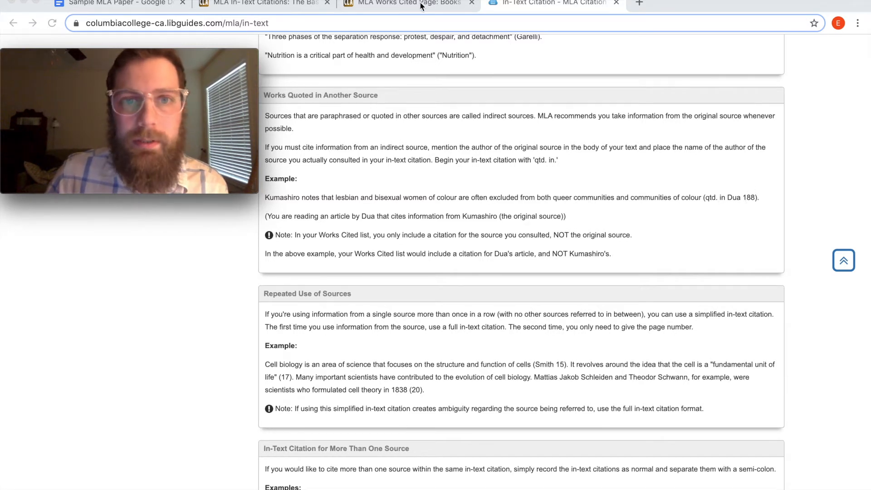
Step: Return to the sample paper and change the text color of the red name "Vaughn" after "Lewis" to black
{"action": "left_click", "coordinate": [126, 4]}
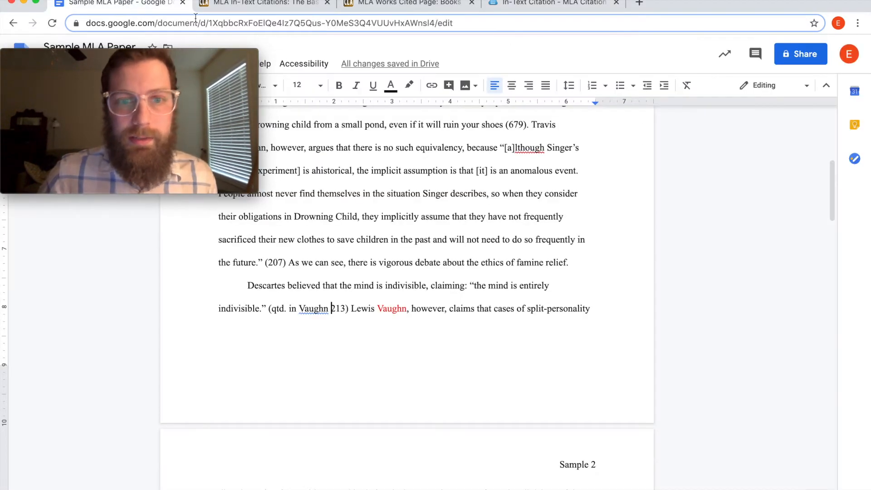
{"action": "left_click", "coordinate": [286, 310]}
{"action": "type", "text": "."}
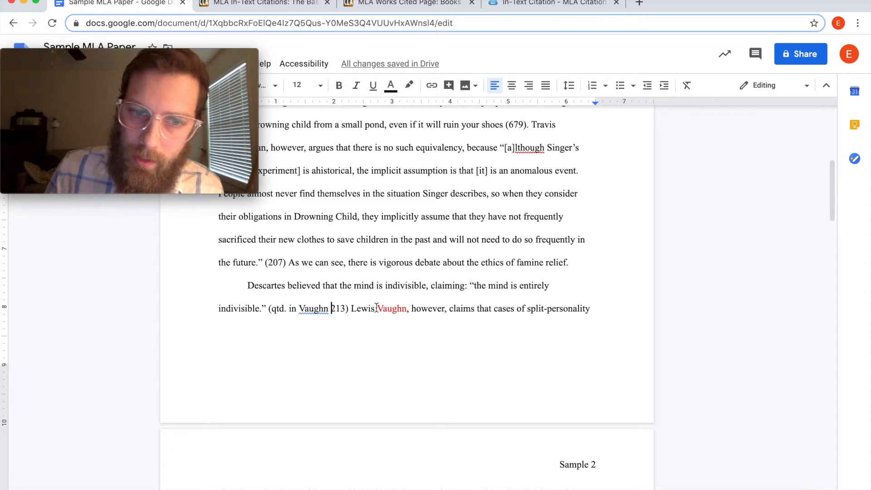
{"action": "left_click_drag", "start_coordinate": [375, 308], "coordinate": [409, 311]}
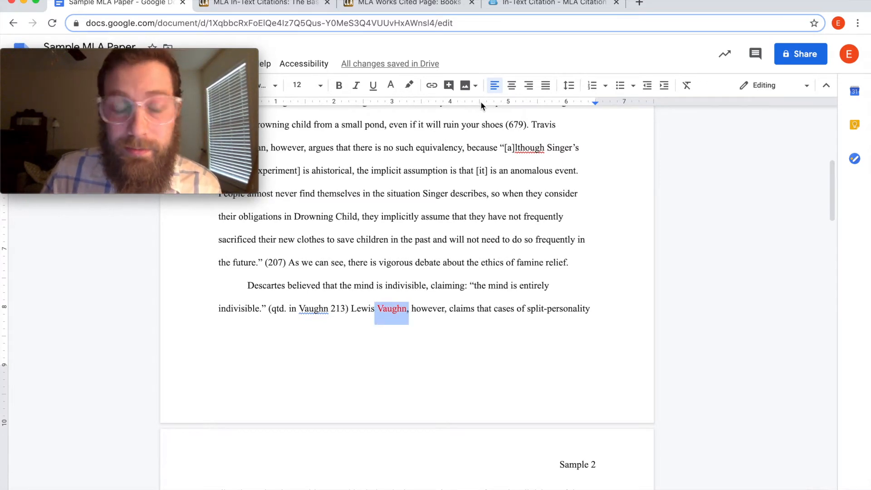
{"action": "left_click_drag", "start_coordinate": [219, 59], "coordinate": [770, 23]}
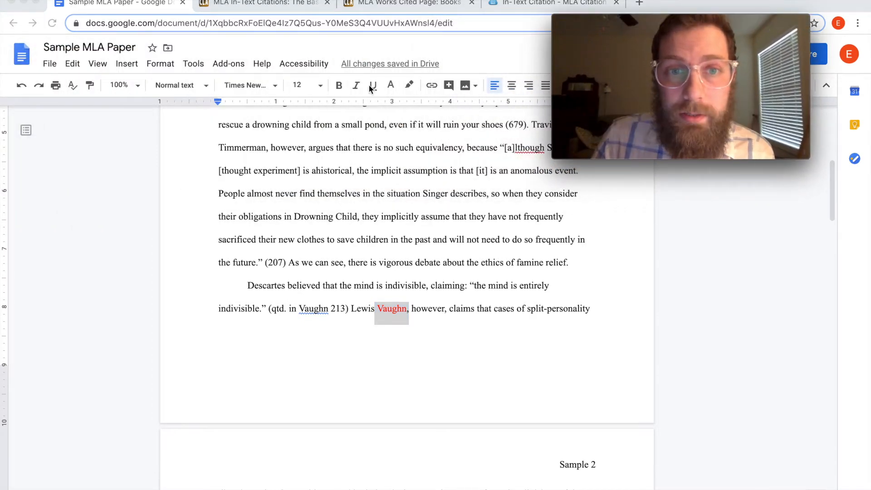
{"action": "left_click", "coordinate": [390, 87]}
{"action": "left_click", "coordinate": [391, 87]}
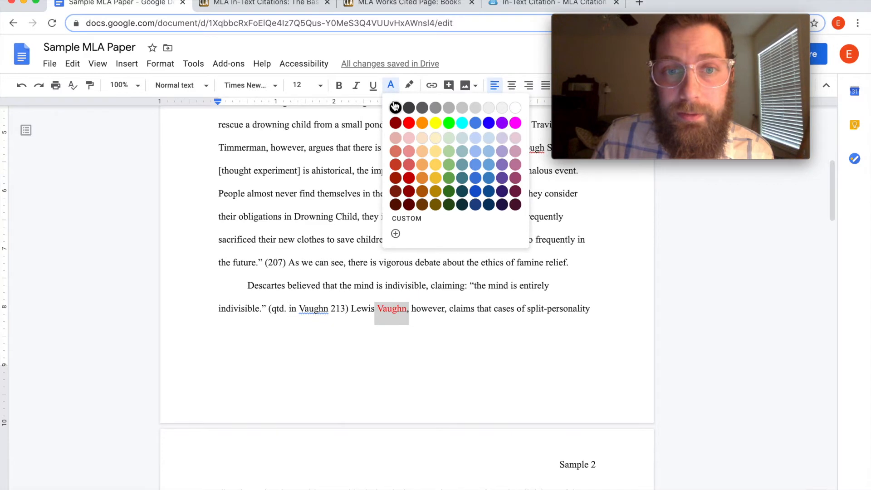
{"action": "left_click", "coordinate": [395, 107]}
Step: Add the citation (213) after "genuine divisions of the mind" on page 2, placing the sentence's period after the parentheses
{"action": "scroll", "coordinate": [431, 214], "scroll_direction": "down", "scroll_amount": 5}
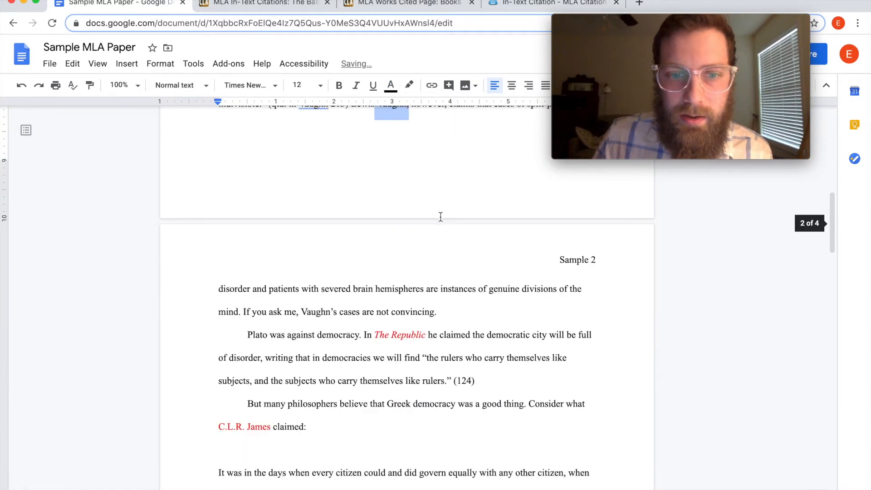
{"action": "scroll", "coordinate": [436, 209], "scroll_direction": "up", "scroll_amount": 5}
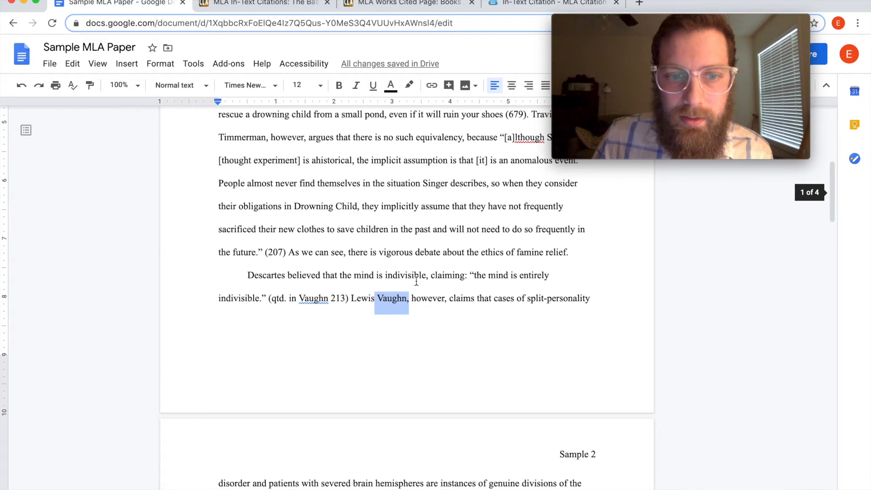
{"action": "scroll", "coordinate": [423, 303], "scroll_direction": "down", "scroll_amount": 2}
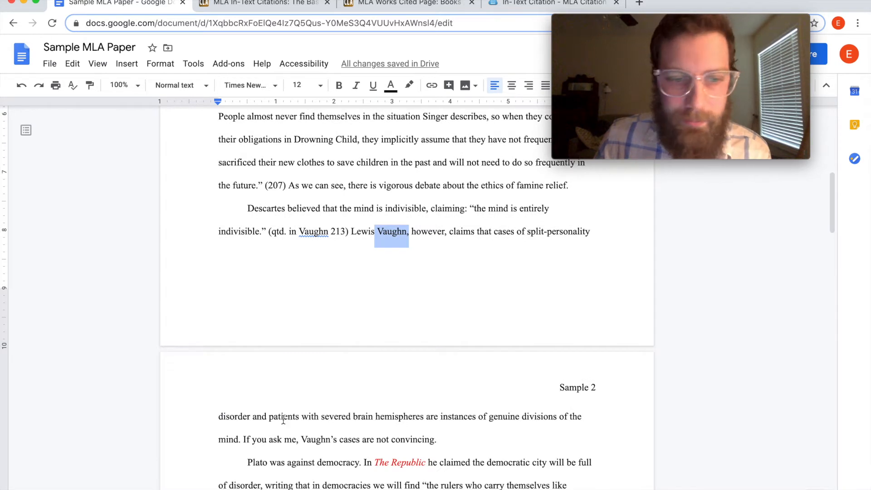
{"action": "left_click", "coordinate": [249, 439]}
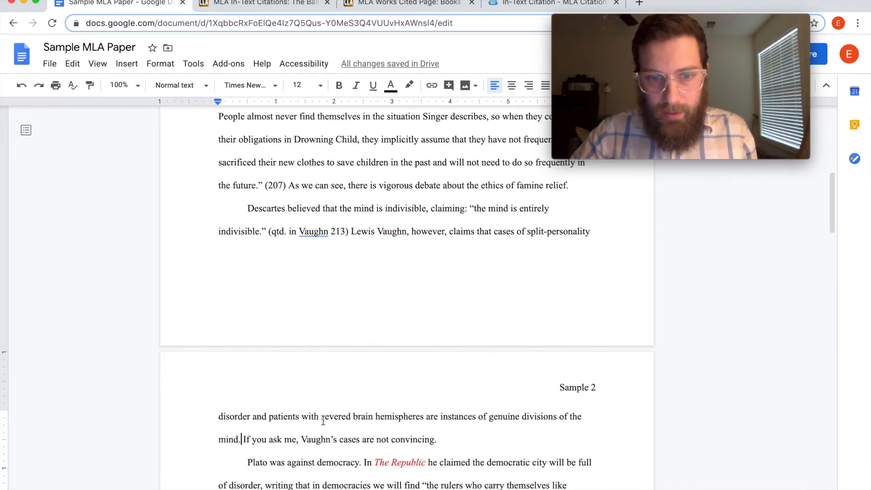
{"action": "type", "text": "()"}
{"action": "key", "text": "Left"}
{"action": "key", "text": "Left"}
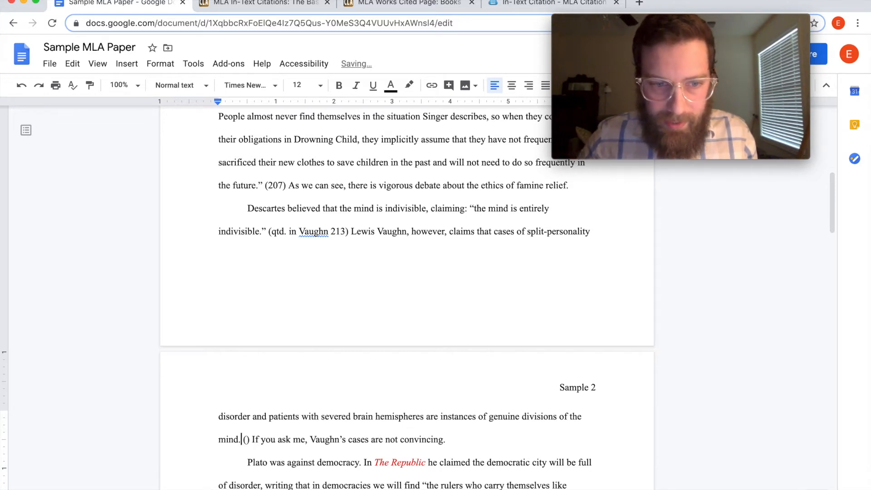
{"action": "key", "text": "Delete"}
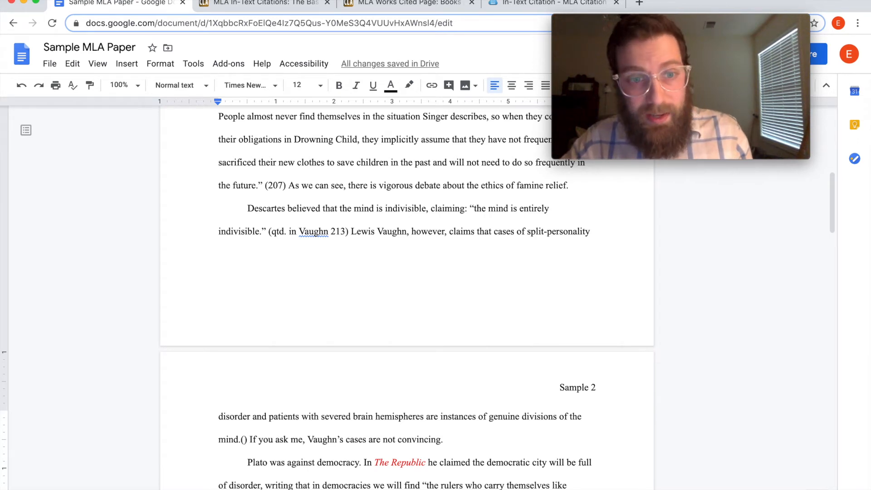
{"action": "type", "text": "213"}
{"action": "left_click", "coordinate": [241, 439]}
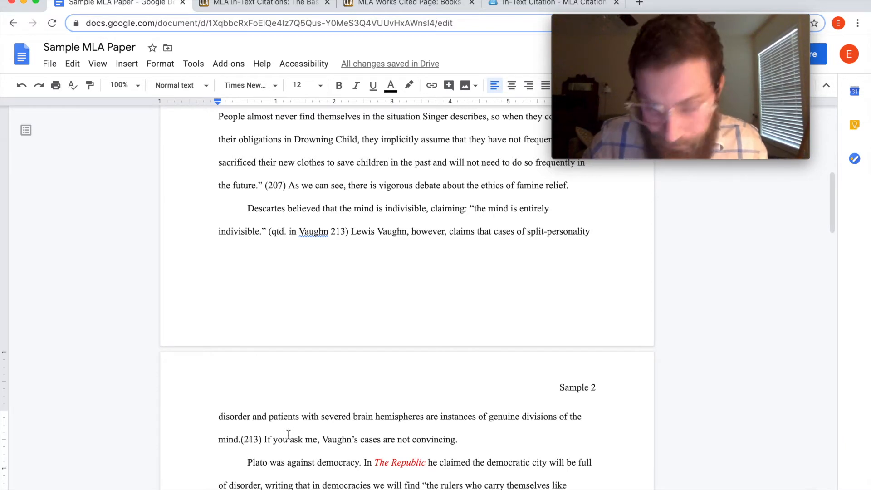
{"action": "key", "text": "BackSpace"}
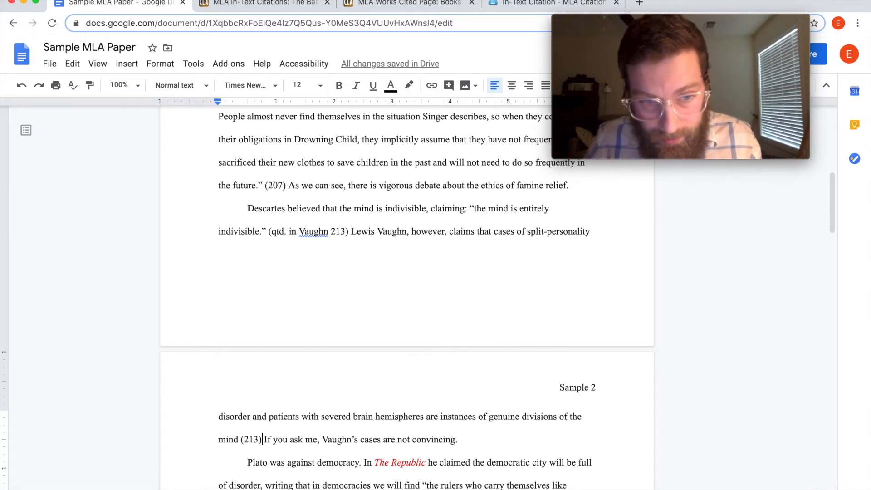
{"action": "type", "text": "."}
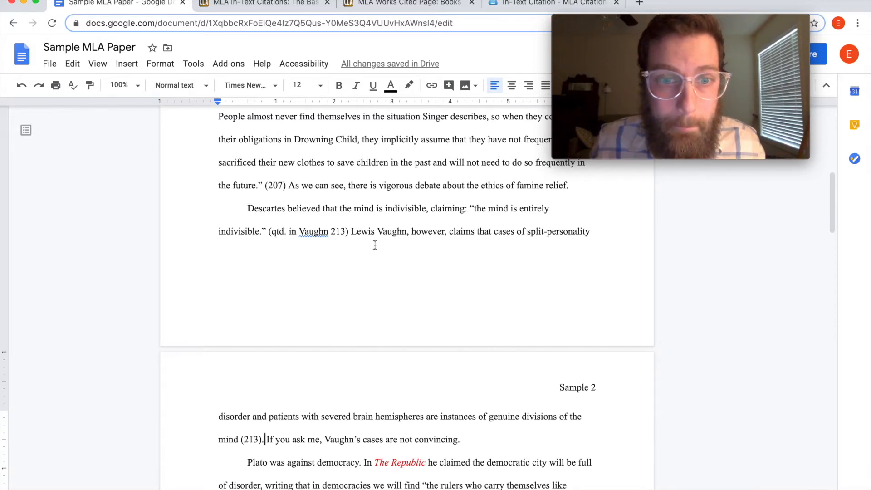
Step: Add the entry "Vaughn" on a new line below "Timmerman" in the Works Cited list
{"action": "scroll", "coordinate": [368, 264], "scroll_direction": "down", "scroll_amount": 10}
{"action": "scroll", "coordinate": [370, 265], "scroll_direction": "down", "scroll_amount": 15}
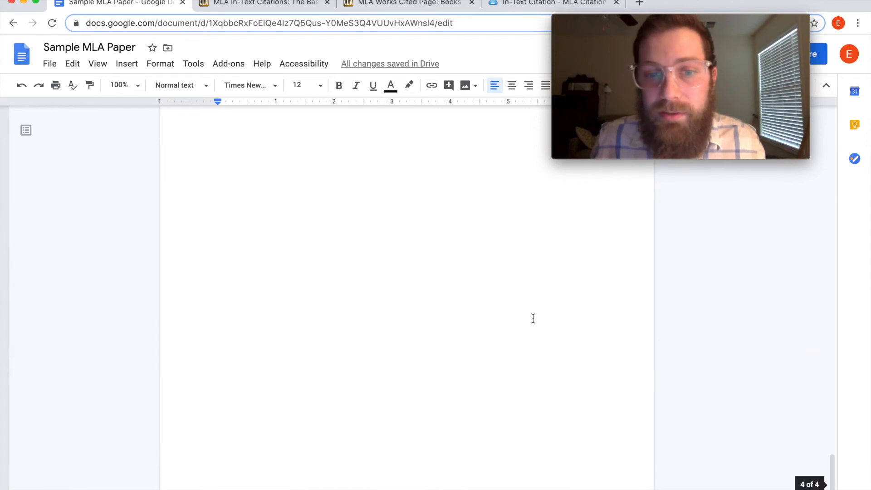
{"action": "left_click", "coordinate": [302, 318]}
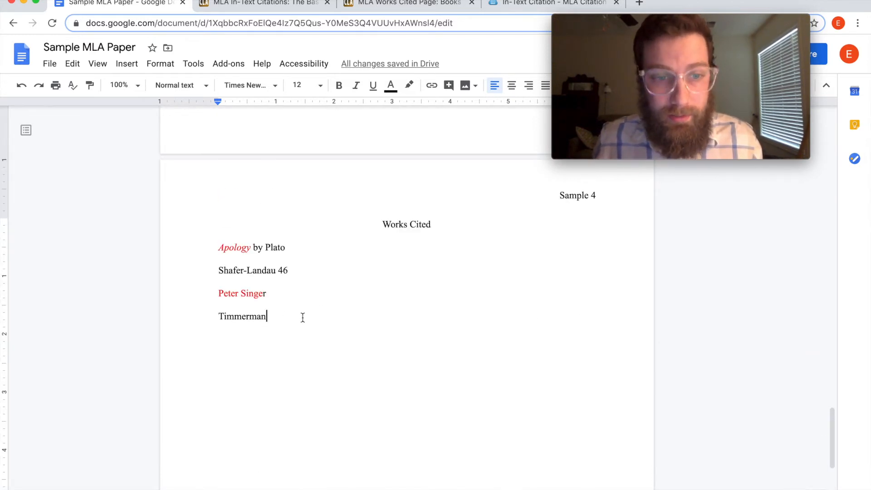
{"action": "key", "text": "Return"}
{"action": "key", "text": "Return"}
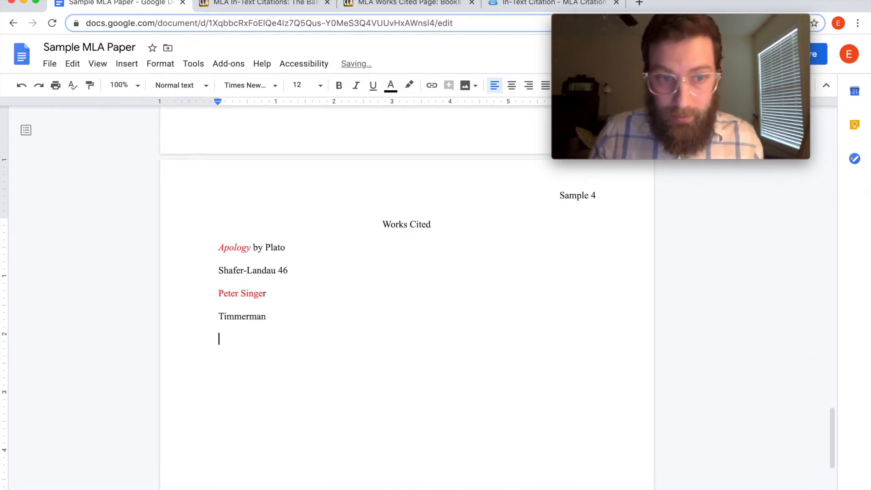
{"action": "type", "text": "Vaughn"}
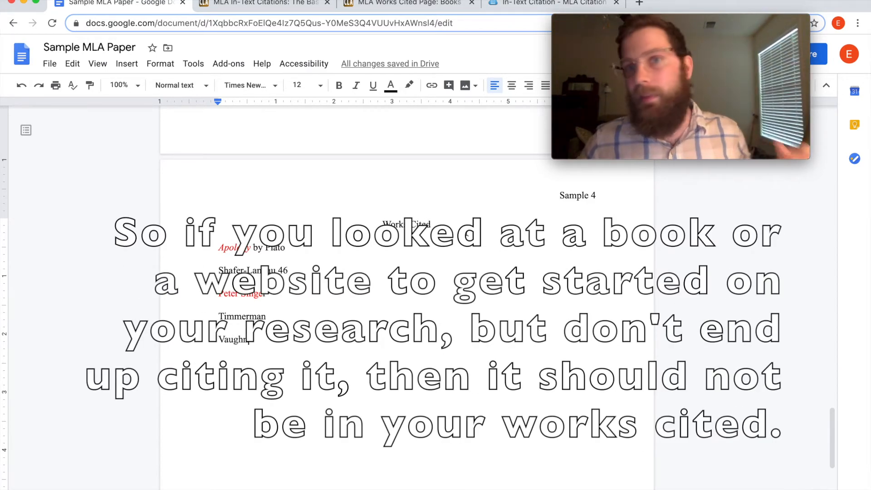
Step: Copy the title "The Republic" from the Plato paragraph on page 2 onto a new Works Cited line below "Apology by Plato"
{"action": "scroll", "coordinate": [472, 229], "scroll_direction": "up", "scroll_amount": 10}
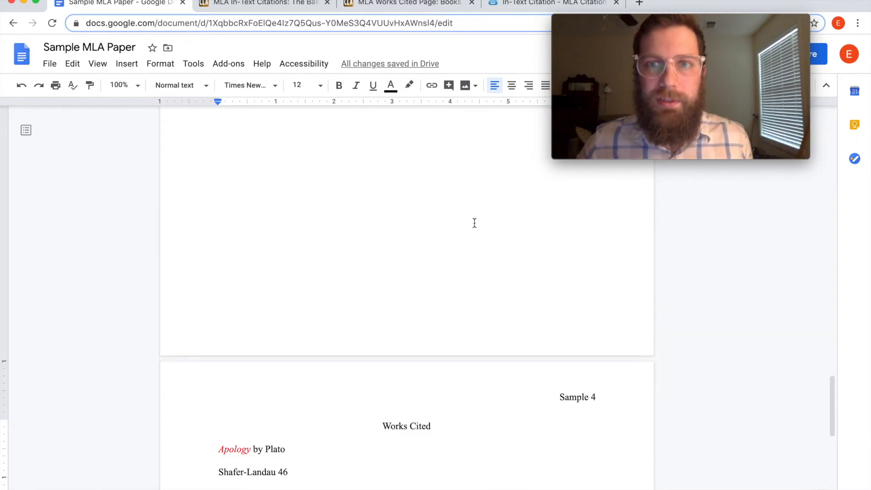
{"action": "scroll", "coordinate": [473, 225], "scroll_direction": "up", "scroll_amount": 20}
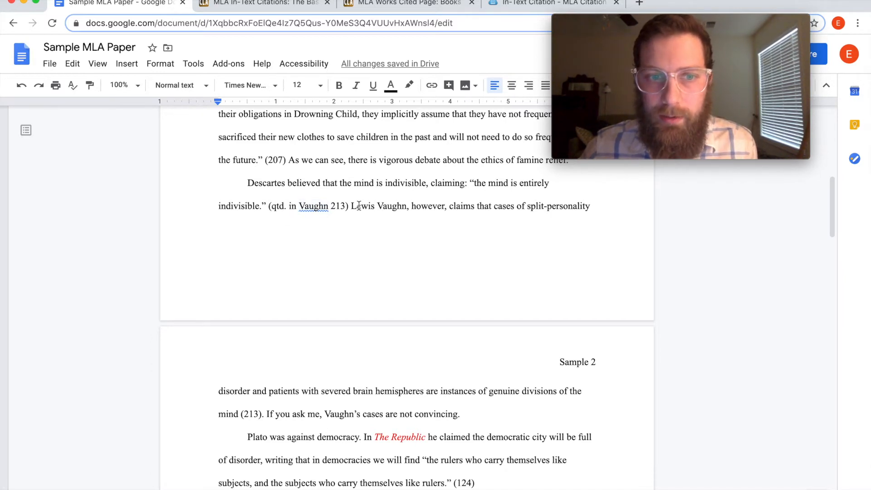
{"action": "scroll", "coordinate": [409, 216], "scroll_direction": "down", "scroll_amount": 5}
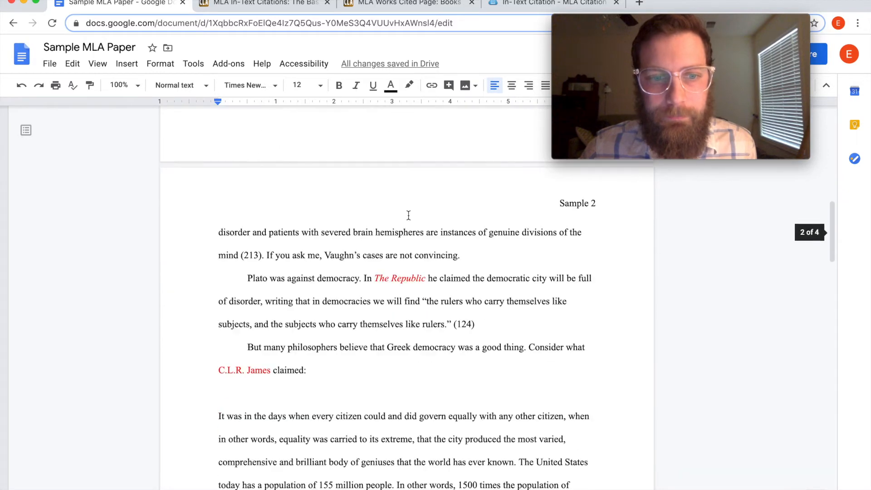
{"action": "scroll", "coordinate": [440, 184], "scroll_direction": "down", "scroll_amount": 2}
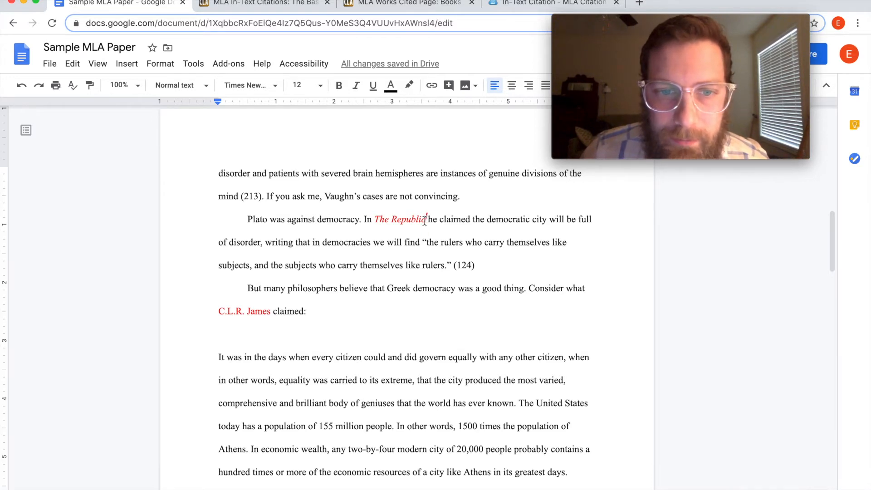
{"action": "left_click_drag", "start_coordinate": [427, 221], "coordinate": [375, 223]}
{"action": "right_click", "coordinate": [395, 223]}
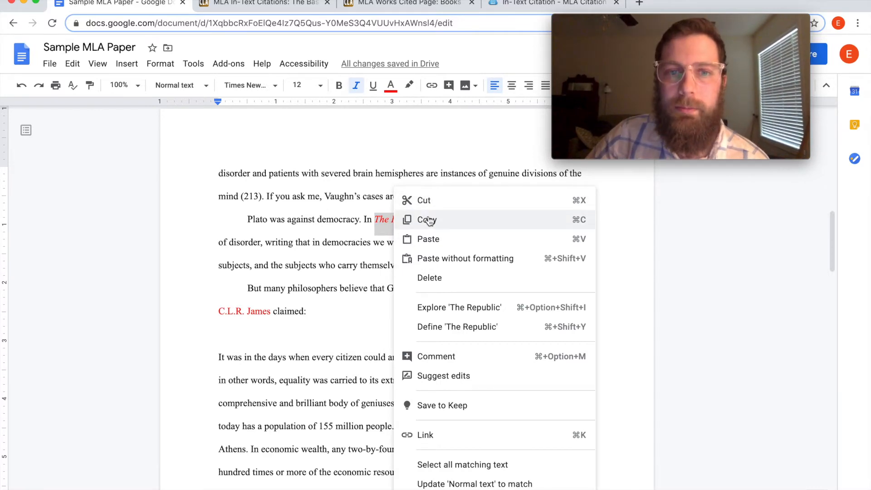
{"action": "left_click", "coordinate": [426, 220]}
{"action": "scroll", "coordinate": [397, 233], "scroll_direction": "down", "scroll_amount": 15}
{"action": "scroll", "coordinate": [393, 236], "scroll_direction": "down", "scroll_amount": 6}
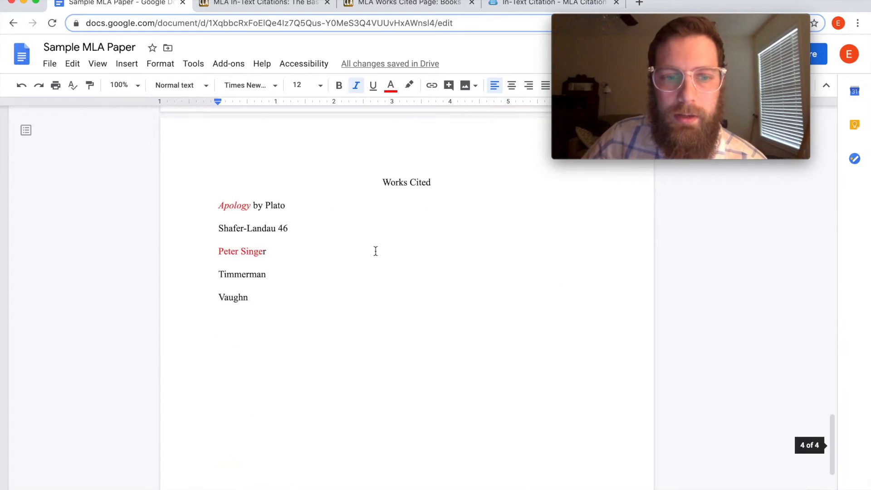
{"action": "left_click", "coordinate": [297, 206]}
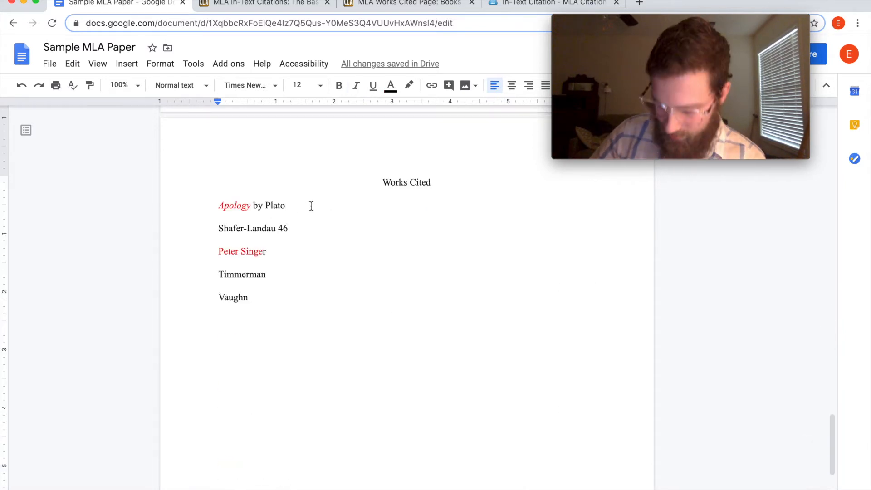
{"action": "key", "text": "Return"}
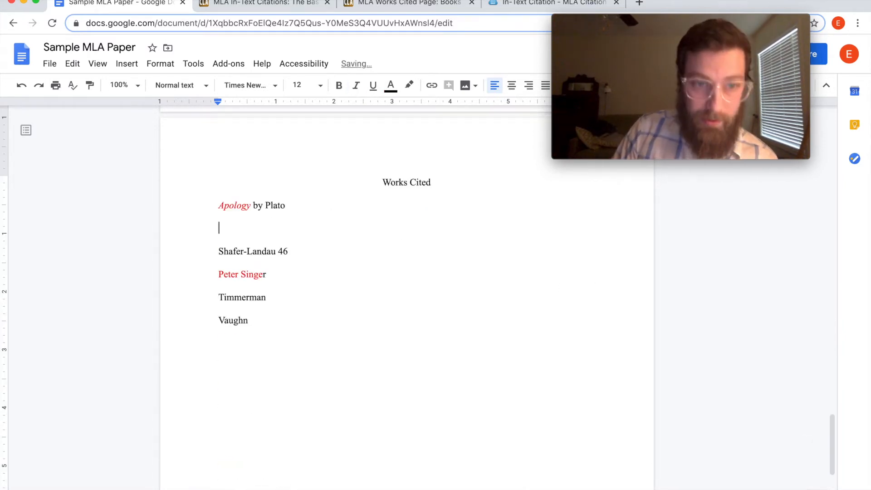
{"action": "key", "text": "super+v"}
Step: Change the text color of "The Republic" in the Plato paragraph on page 2 to black
{"action": "scroll", "coordinate": [468, 222], "scroll_direction": "up", "scroll_amount": 20}
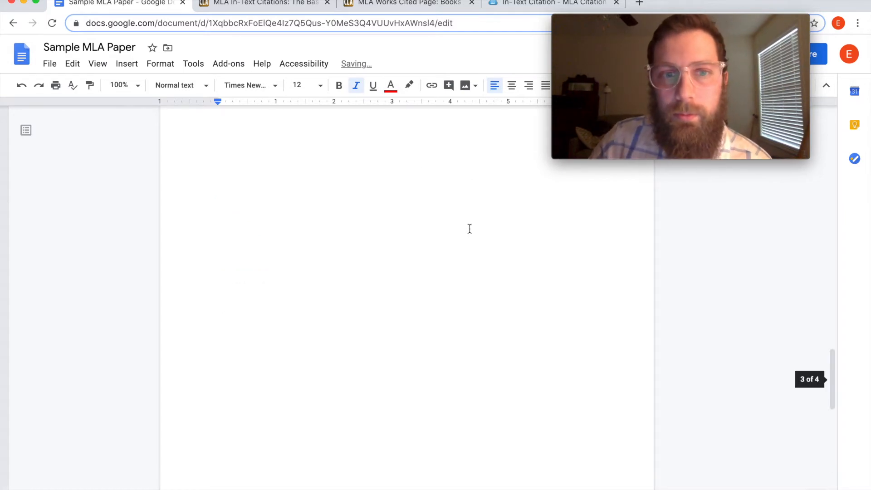
{"action": "scroll", "coordinate": [467, 228], "scroll_direction": "down", "scroll_amount": 5}
{"action": "scroll", "coordinate": [467, 227], "scroll_direction": "down", "scroll_amount": 4}
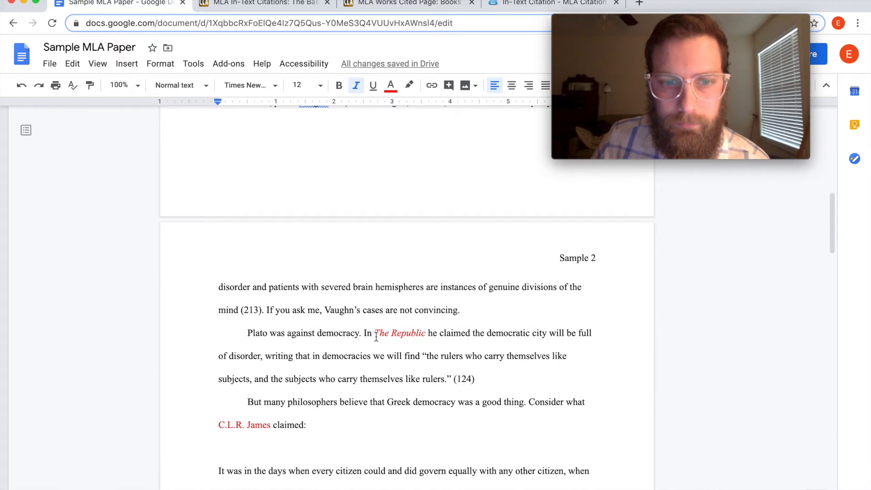
{"action": "left_click_drag", "start_coordinate": [427, 336], "coordinate": [372, 334]}
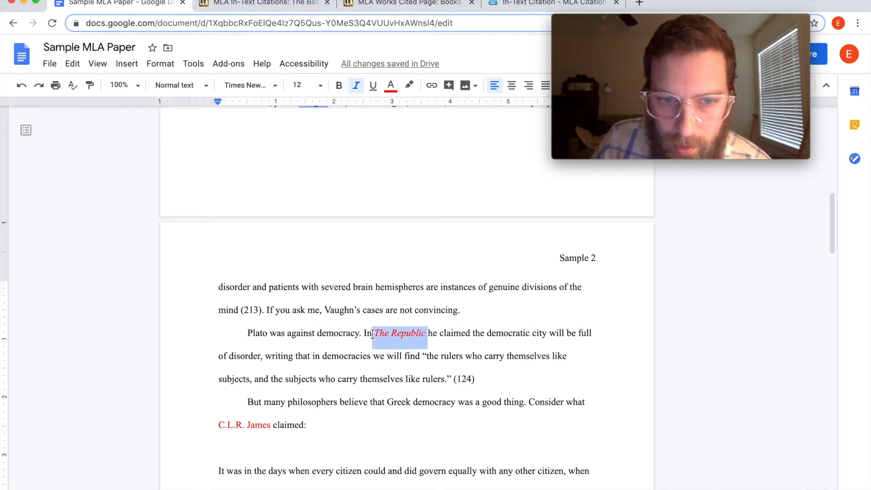
{"action": "left_click", "coordinate": [390, 85]}
{"action": "left_click", "coordinate": [395, 108]}
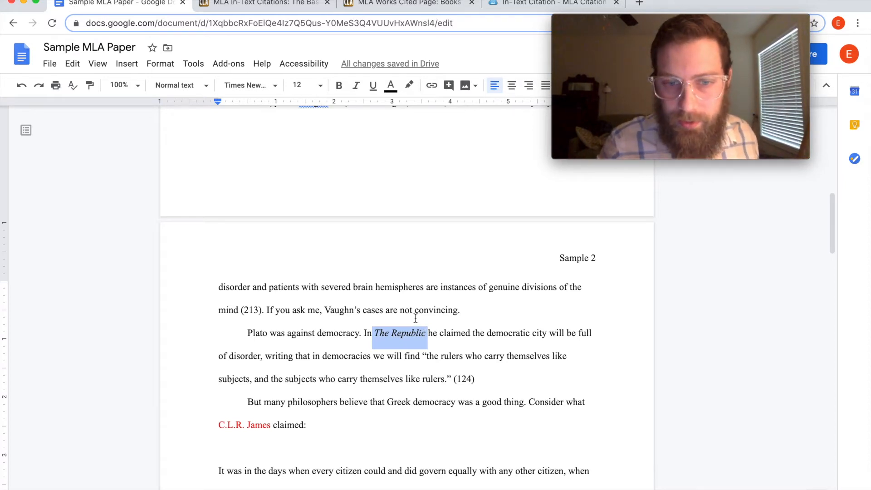
Step: Move the period from inside the closing quotation mark after "rulers" to after the citation (124)
{"action": "left_click", "coordinate": [446, 381]}
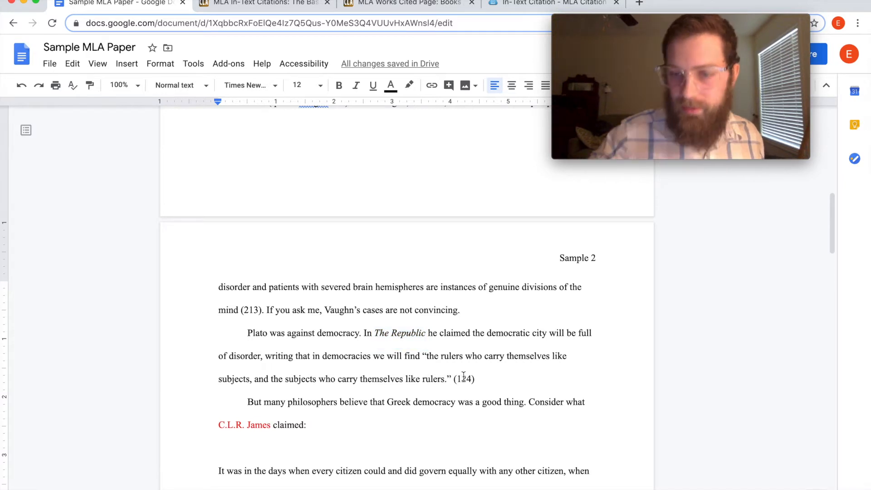
{"action": "key", "text": "BackSpace"}
{"action": "left_click", "coordinate": [479, 381]}
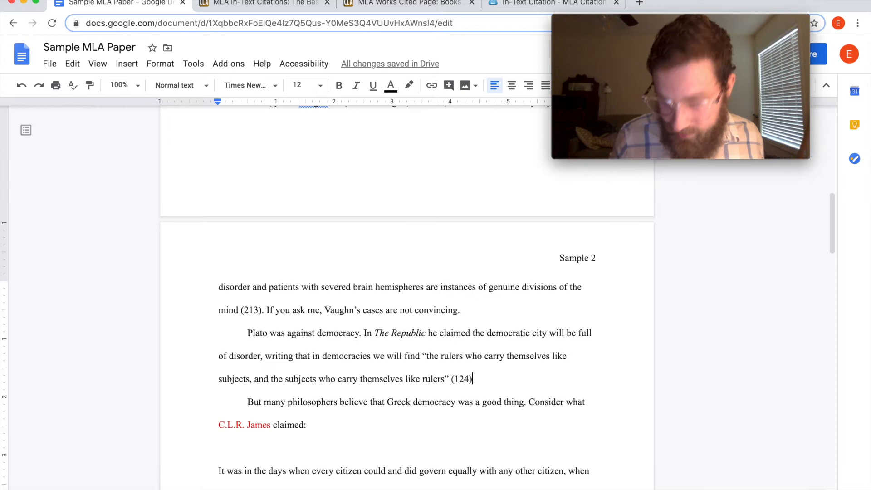
{"action": "type", "text": "."}
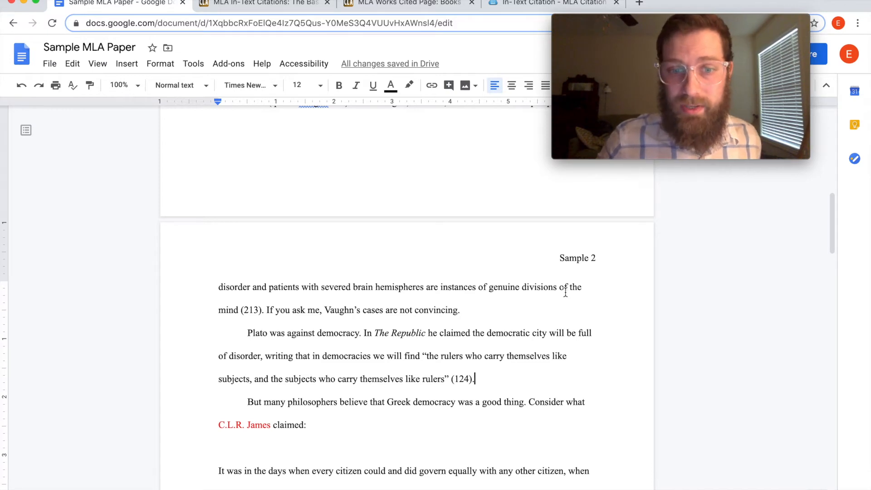
Step: Copy the name "C.L.R. James" from page 2 and add it on a new line below "Vaughn" in the Works Cited list
{"action": "scroll", "coordinate": [510, 298], "scroll_direction": "down", "scroll_amount": 5}
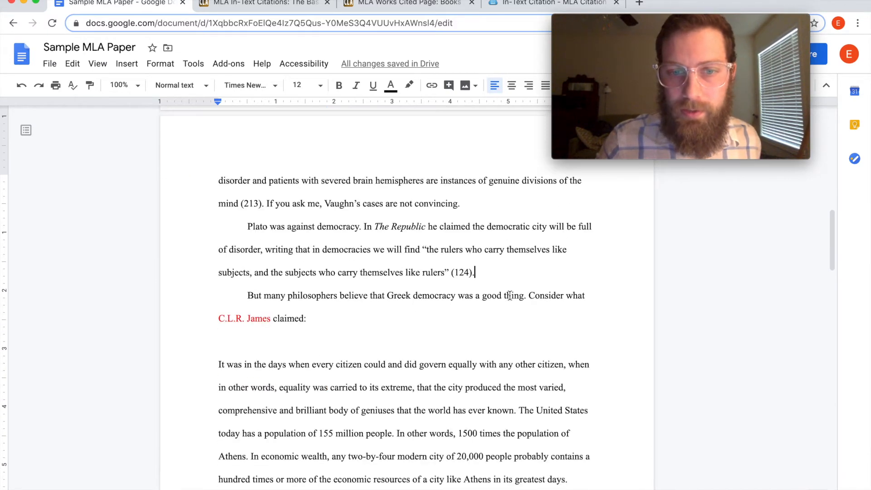
{"action": "scroll", "coordinate": [365, 279], "scroll_direction": "down", "scroll_amount": 5}
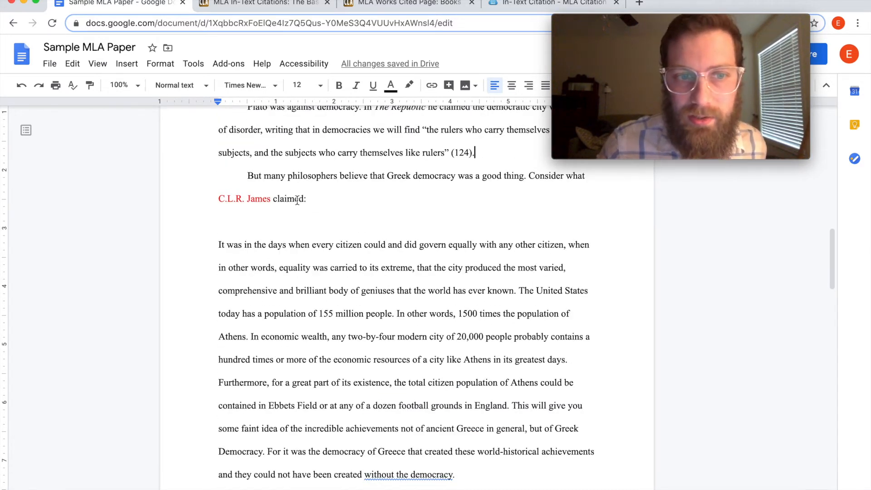
{"action": "left_click_drag", "start_coordinate": [274, 200], "coordinate": [218, 201]}
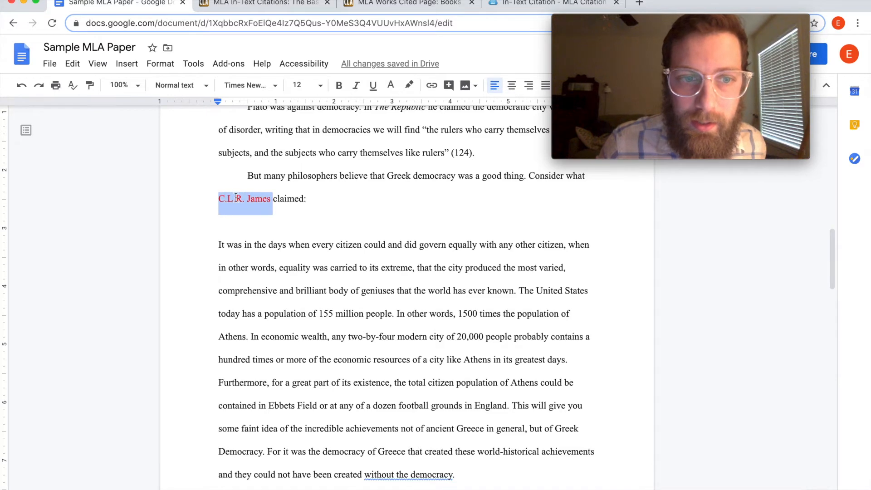
{"action": "right_click", "coordinate": [246, 200]}
{"action": "left_click", "coordinate": [262, 234]}
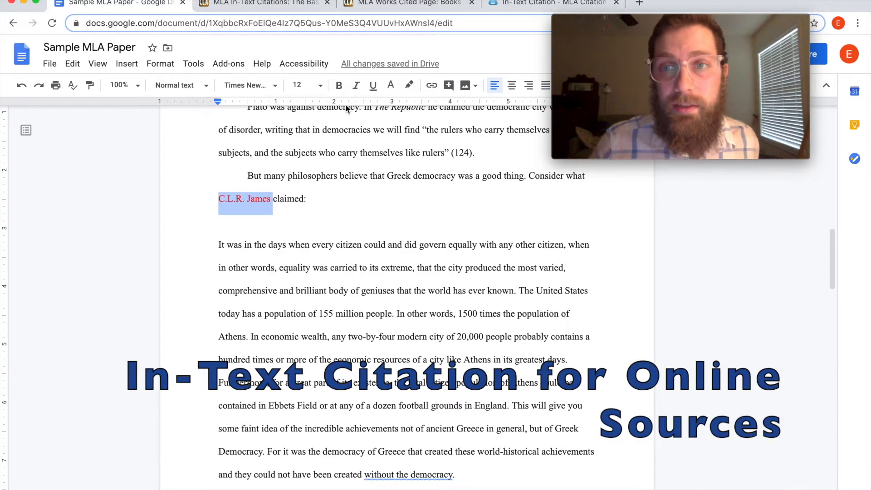
{"action": "scroll", "coordinate": [352, 122], "scroll_direction": "down", "scroll_amount": 20}
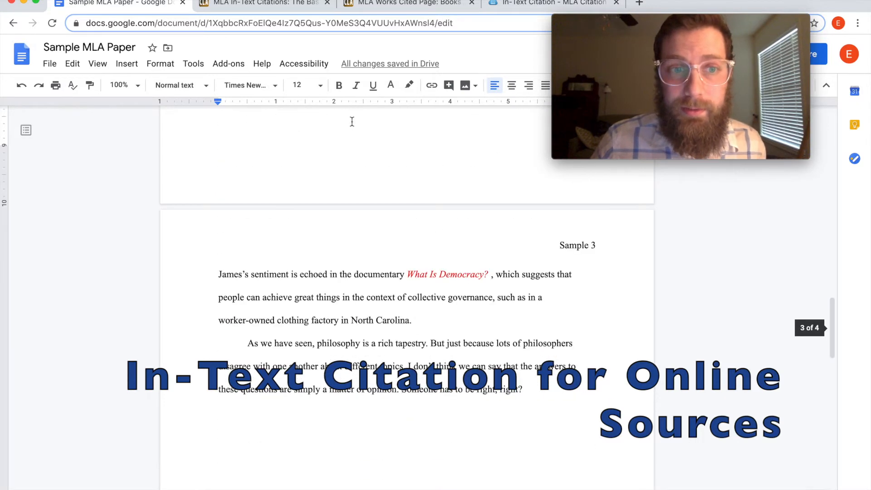
{"action": "scroll", "coordinate": [421, 279], "scroll_direction": "down", "scroll_amount": 8}
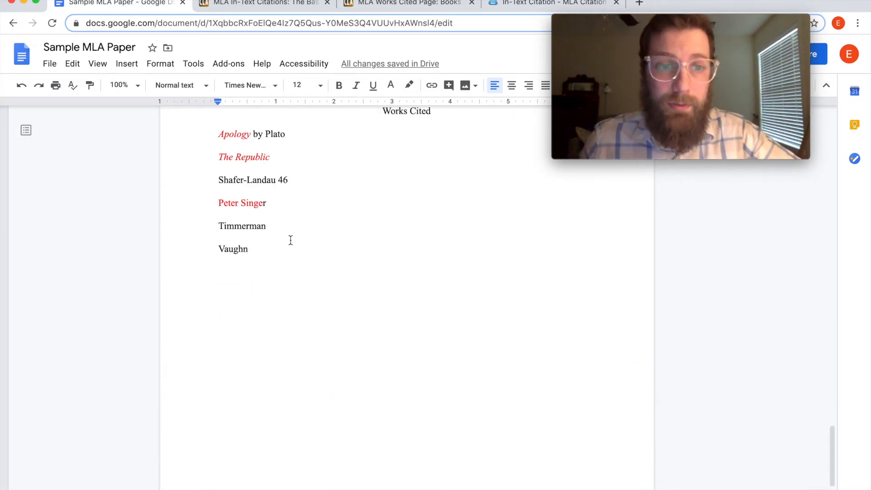
{"action": "left_click", "coordinate": [266, 250]}
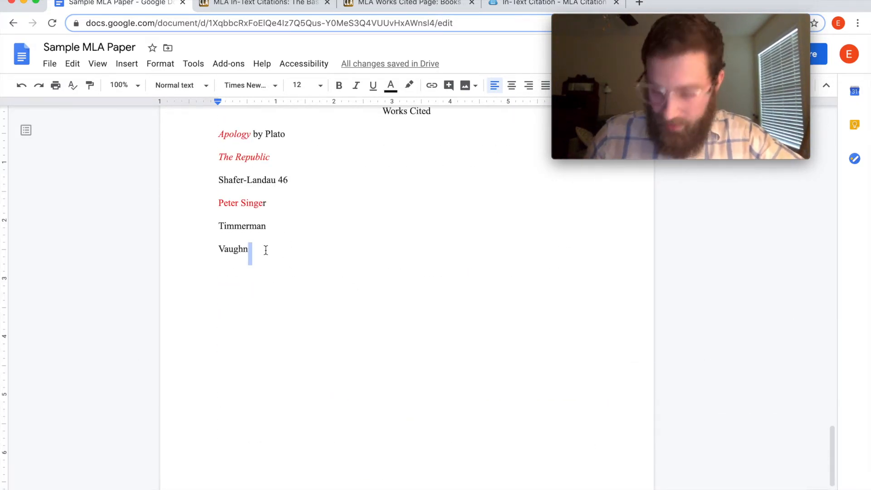
{"action": "left_click", "coordinate": [269, 247]}
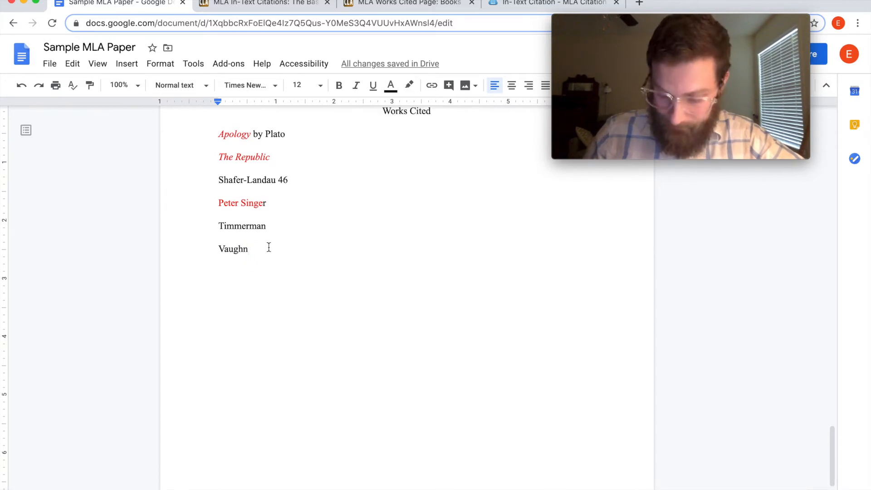
{"action": "key", "text": "Return"}
{"action": "key", "text": "Return"}
{"action": "type", "text": "C.L.R. James"}
Step: Copy the documentary title "What Is Democracy?" from page 3 onto a new line at the end of the Works Cited list
{"action": "scroll", "coordinate": [326, 268], "scroll_direction": "up", "scroll_amount": 10}
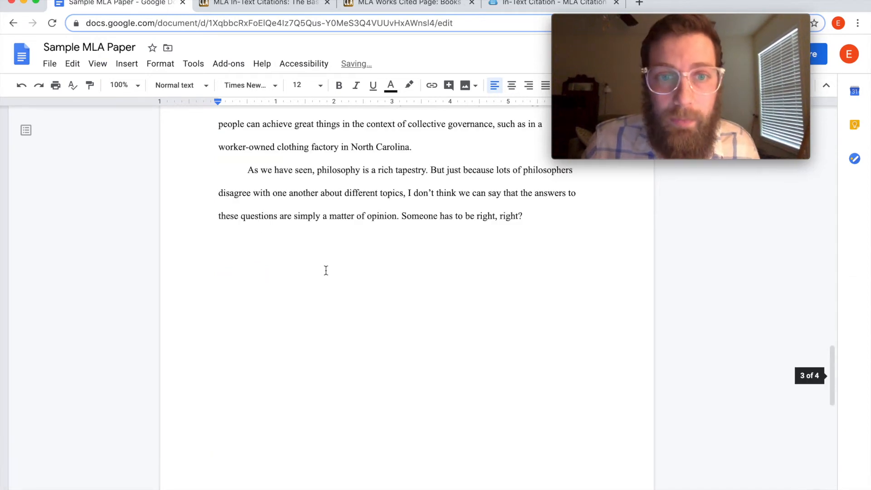
{"action": "scroll", "coordinate": [328, 267], "scroll_direction": "up", "scroll_amount": 6}
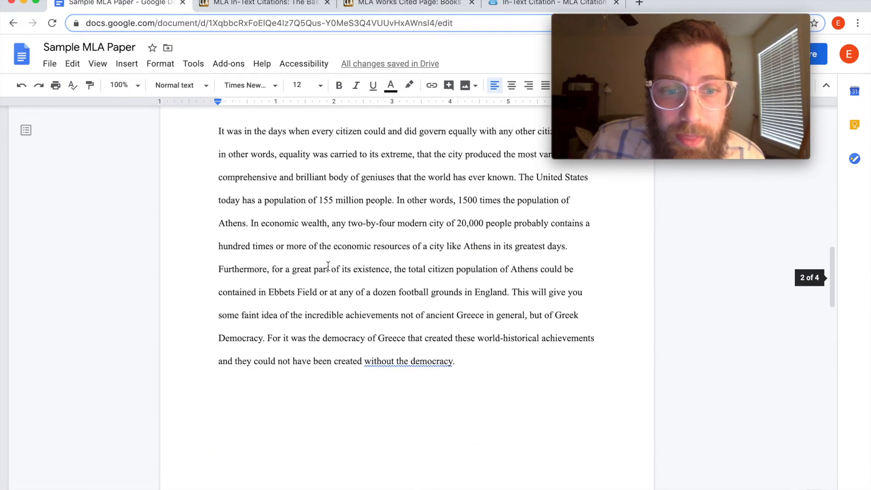
{"action": "scroll", "coordinate": [328, 266], "scroll_direction": "down", "scroll_amount": 3}
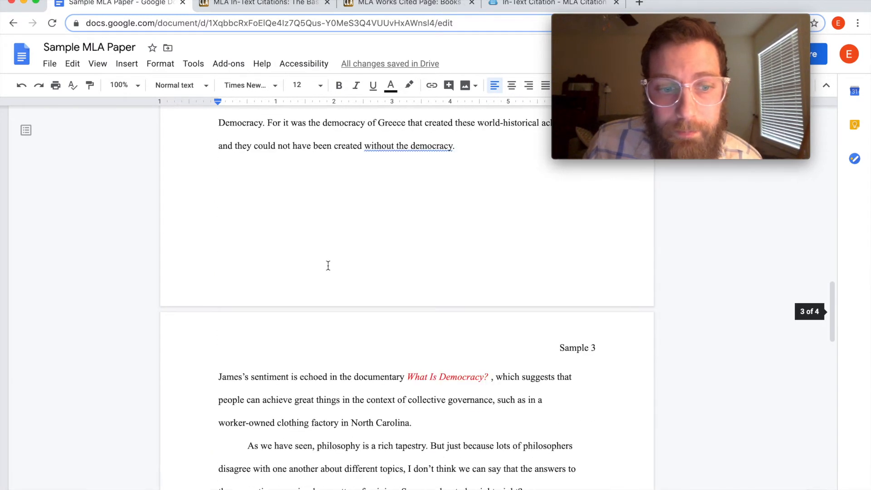
{"action": "scroll", "coordinate": [328, 266], "scroll_direction": "up", "scroll_amount": 7}
{"action": "scroll", "coordinate": [328, 266], "scroll_direction": "down", "scroll_amount": 10}
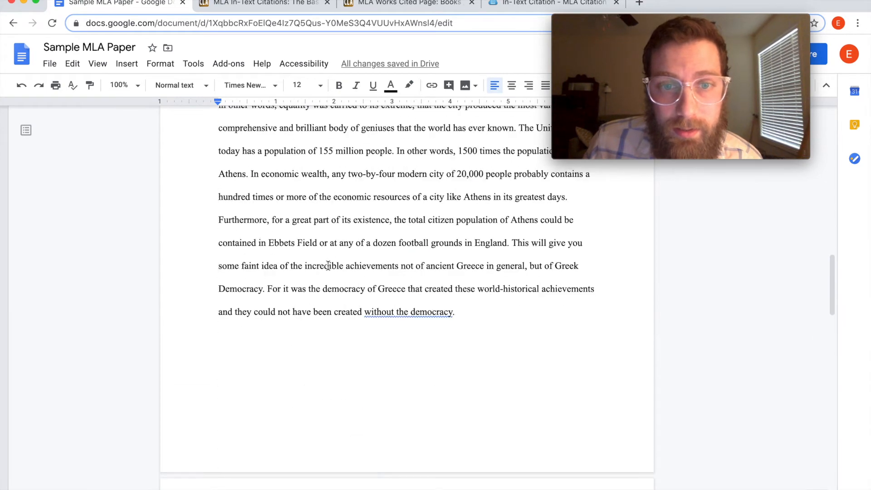
{"action": "scroll", "coordinate": [328, 266], "scroll_direction": "up", "scroll_amount": 2}
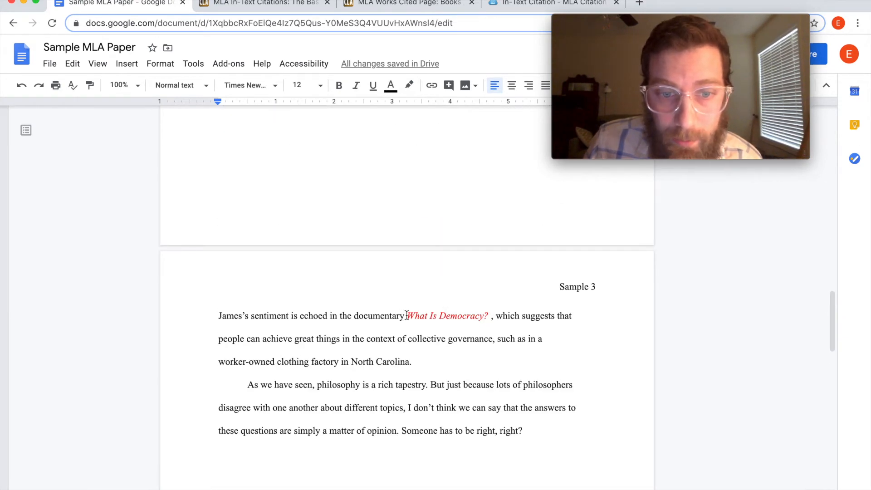
{"action": "left_click_drag", "start_coordinate": [407, 316], "coordinate": [493, 316]}
{"action": "right_click", "coordinate": [463, 317]}
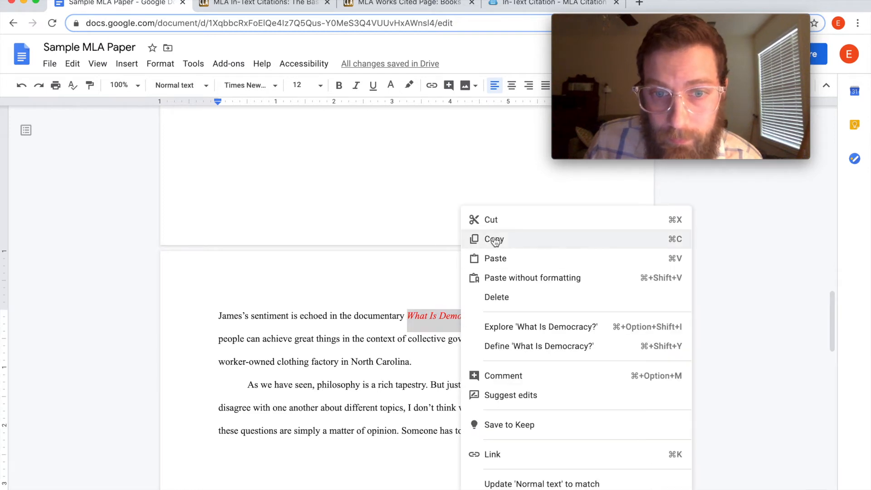
{"action": "left_click", "coordinate": [495, 240]}
{"action": "scroll", "coordinate": [408, 217], "scroll_direction": "down", "scroll_amount": 15}
{"action": "left_click", "coordinate": [331, 354]}
{"action": "key", "text": "Return"}
{"action": "right_click", "coordinate": [282, 374]}
{"action": "left_click", "coordinate": [311, 248]}
Step: Remove the extra space between "What Is Democracy?" and the comma that follows it on page 3
{"action": "scroll", "coordinate": [393, 306], "scroll_direction": "up", "scroll_amount": 10}
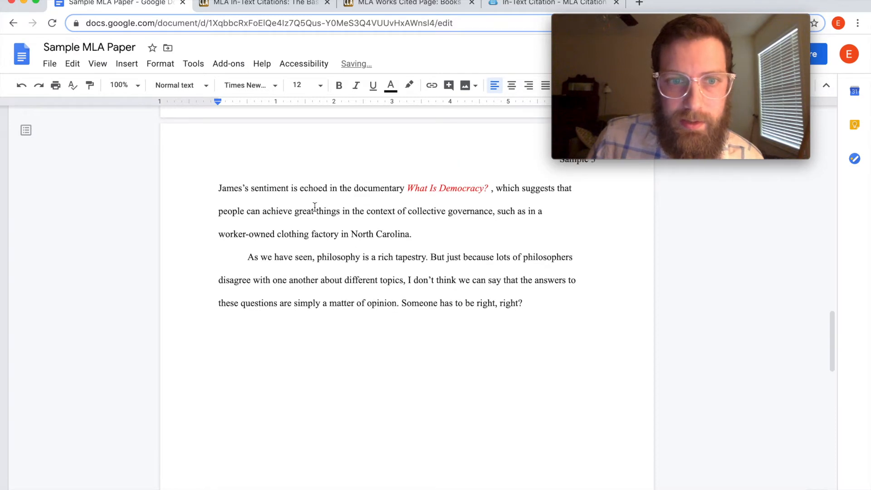
{"action": "left_click", "coordinate": [492, 189]}
{"action": "key", "text": "Delete"}
{"action": "type", "text": ","}
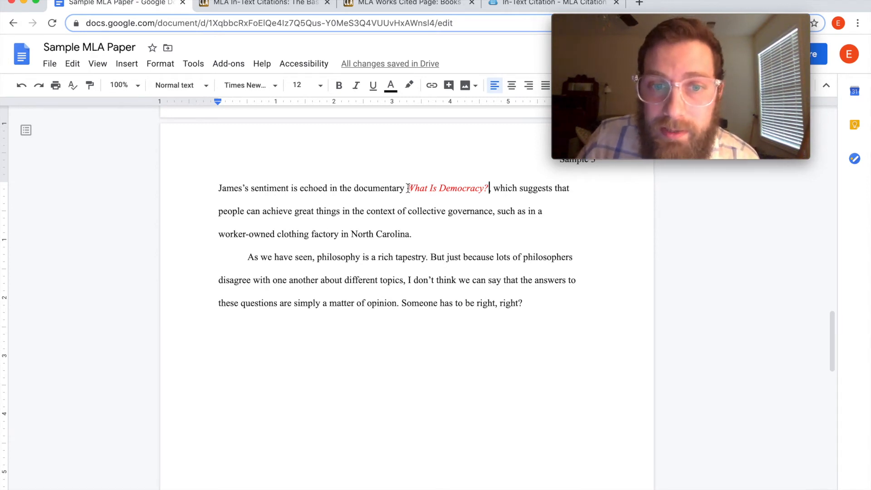
Step: Change the text colour of the documentary title "What Is Democracy?" on page 3 to black
{"action": "left_click_drag", "start_coordinate": [405, 189], "coordinate": [490, 189]}
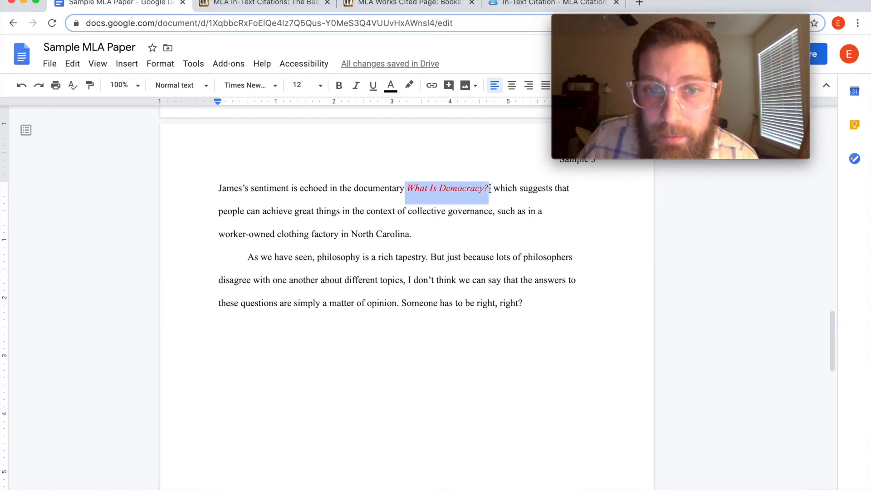
{"action": "left_click", "coordinate": [394, 87]}
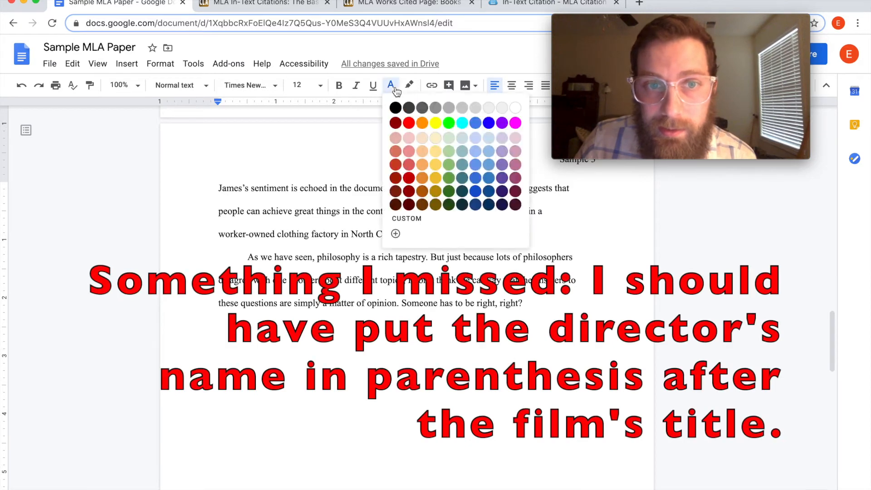
{"action": "left_click", "coordinate": [396, 108]}
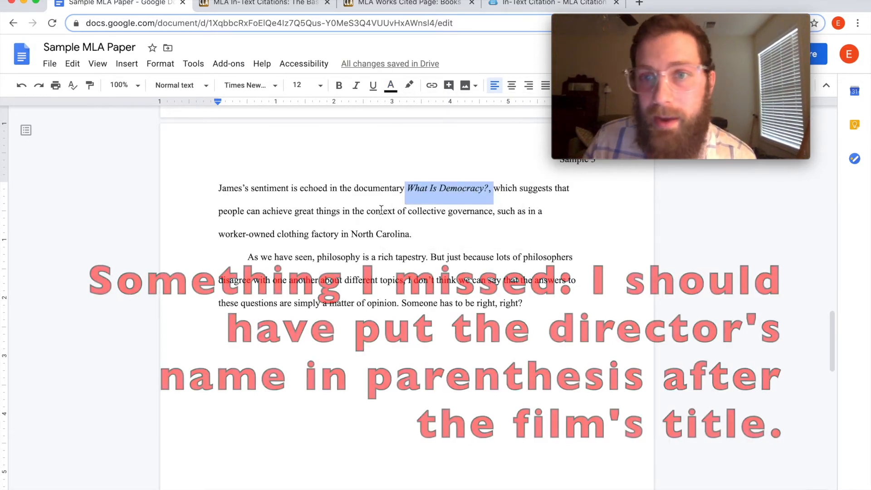
Step: Set the Timmerman quotation on page 1, from "[a]lthough" through the citation (207), apart as its own paragraph
{"action": "scroll", "coordinate": [422, 234], "scroll_direction": "up", "scroll_amount": 5}
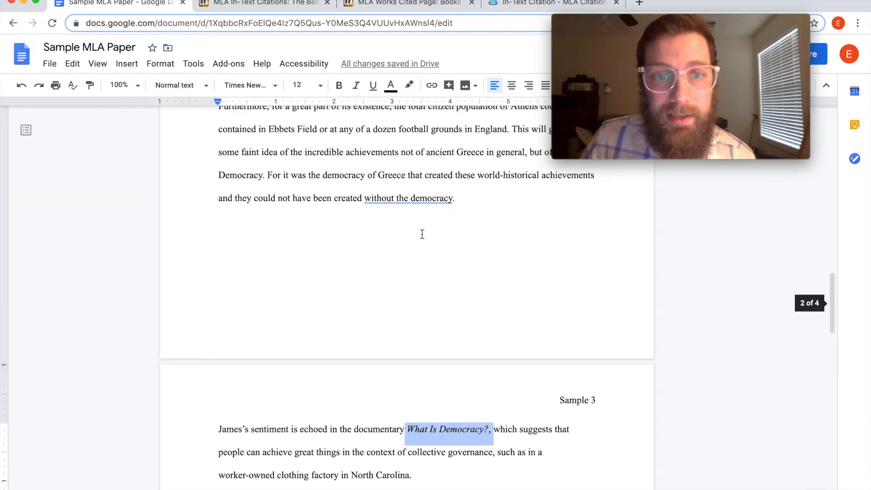
{"action": "scroll", "coordinate": [422, 234], "scroll_direction": "up", "scroll_amount": 7}
{"action": "scroll", "coordinate": [422, 236], "scroll_direction": "down", "scroll_amount": 3}
{"action": "scroll", "coordinate": [422, 236], "scroll_direction": "up", "scroll_amount": 10}
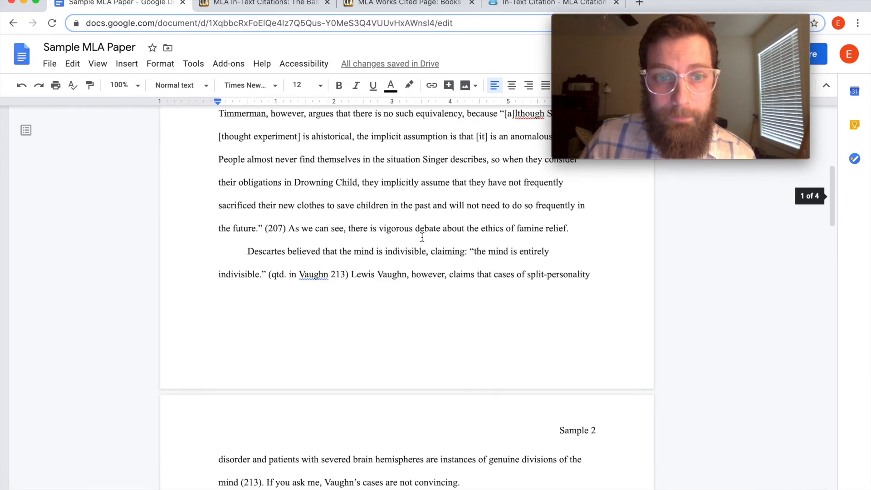
{"action": "scroll", "coordinate": [422, 236], "scroll_direction": "up", "scroll_amount": 5}
{"action": "scroll", "coordinate": [422, 236], "scroll_direction": "down", "scroll_amount": 1}
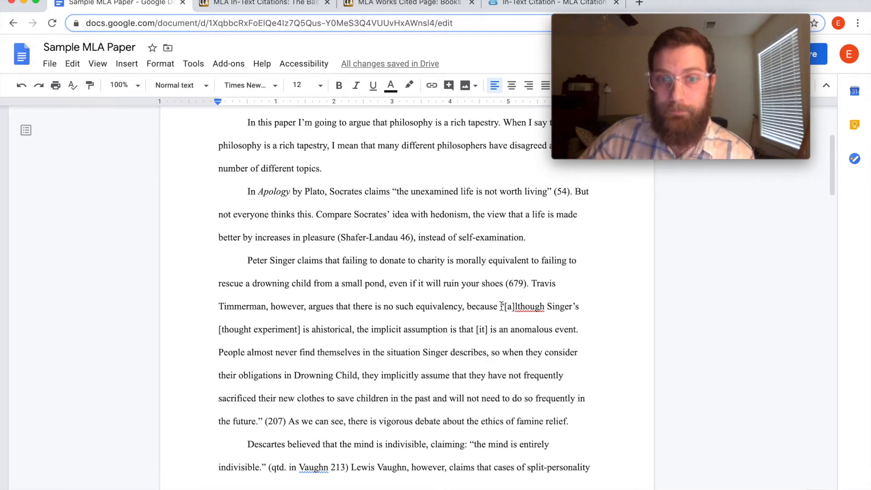
{"action": "left_click", "coordinate": [501, 307]}
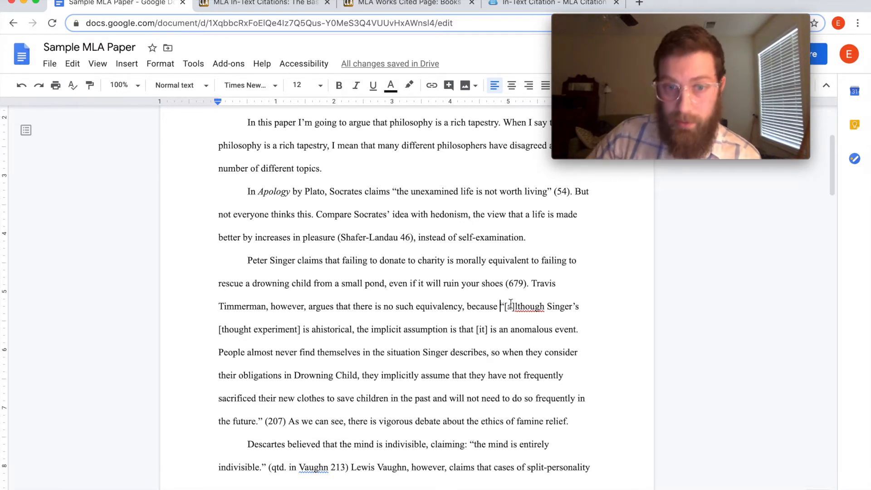
{"action": "key", "text": "Return"}
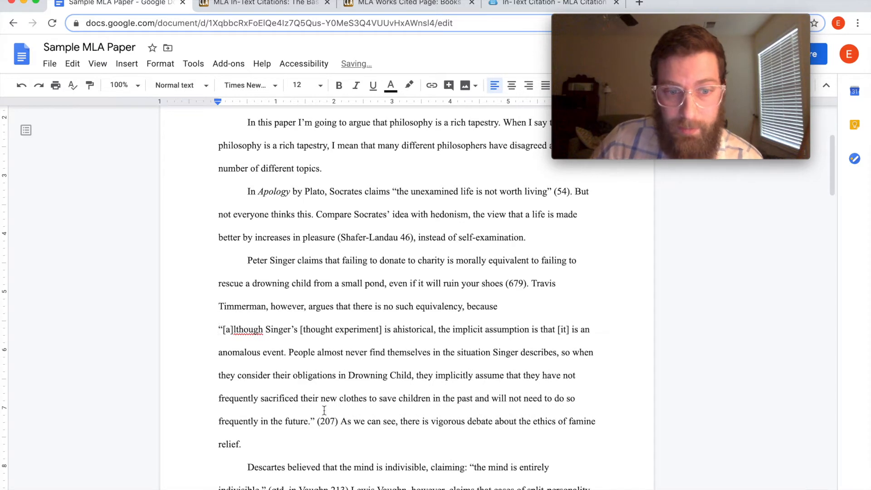
{"action": "left_click", "coordinate": [340, 421]}
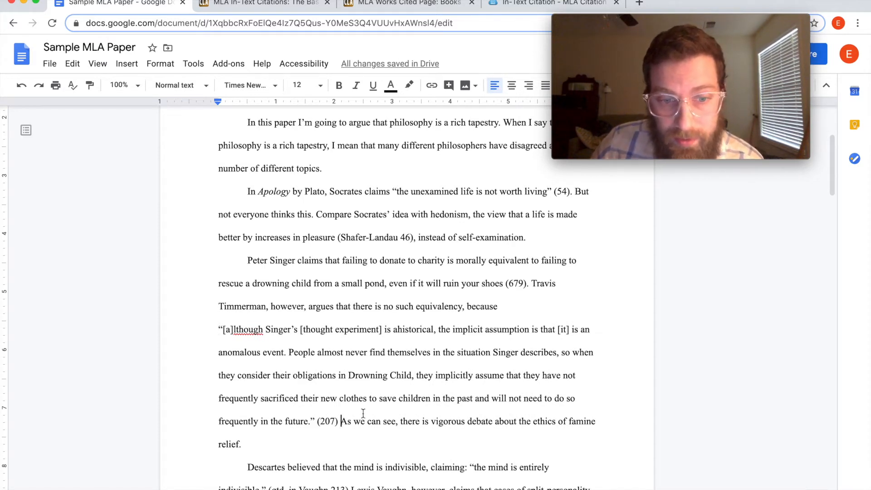
{"action": "key", "text": "Return"}
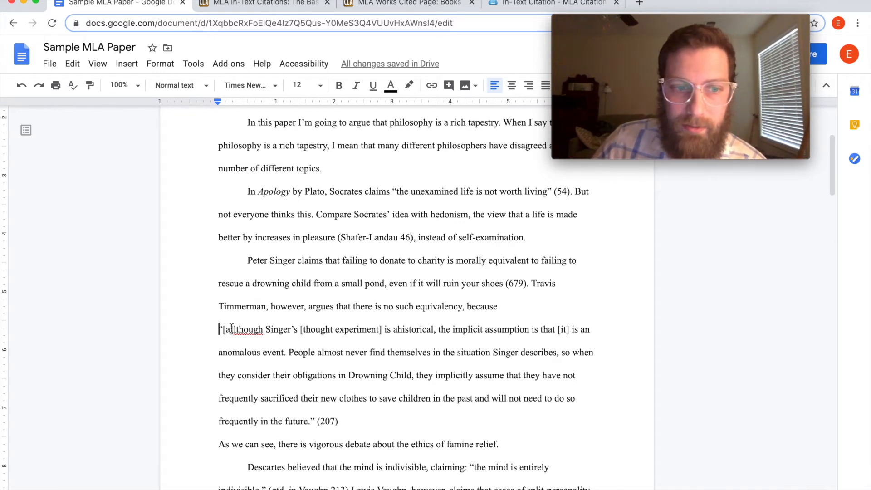
Step: Indent the whole Timmerman quotation paragraph half an inch from the left margin as a block quote
{"action": "left_click", "coordinate": [246, 328]}
{"action": "key", "text": "BackSpace"}
{"action": "key", "text": "Return"}
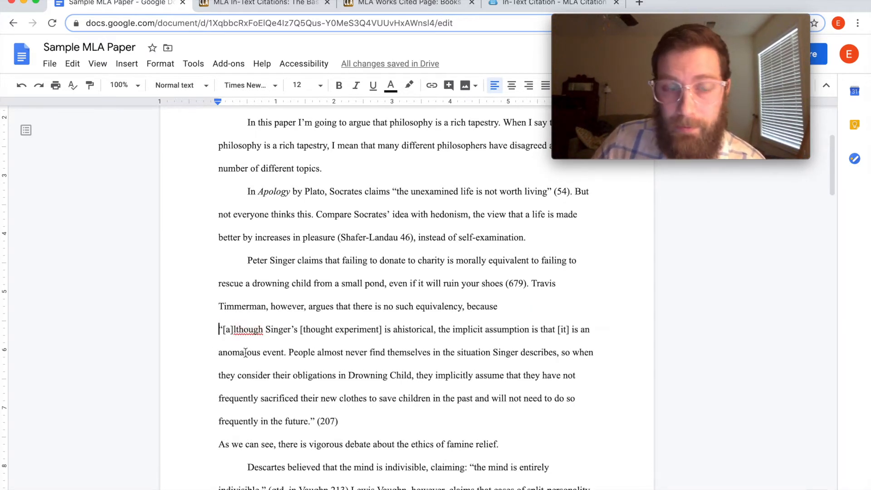
{"action": "left_click", "coordinate": [219, 336]}
{"action": "left_click", "coordinate": [223, 330]}
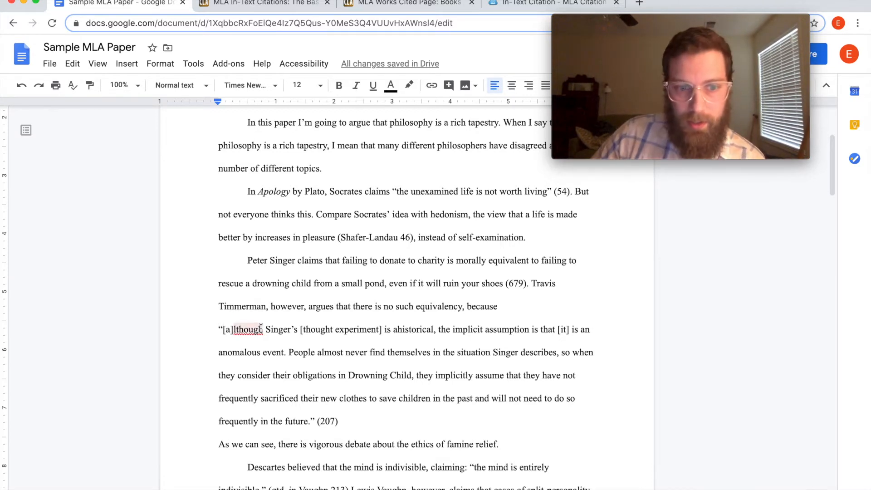
{"action": "left_click_drag", "start_coordinate": [340, 422], "coordinate": [215, 331]}
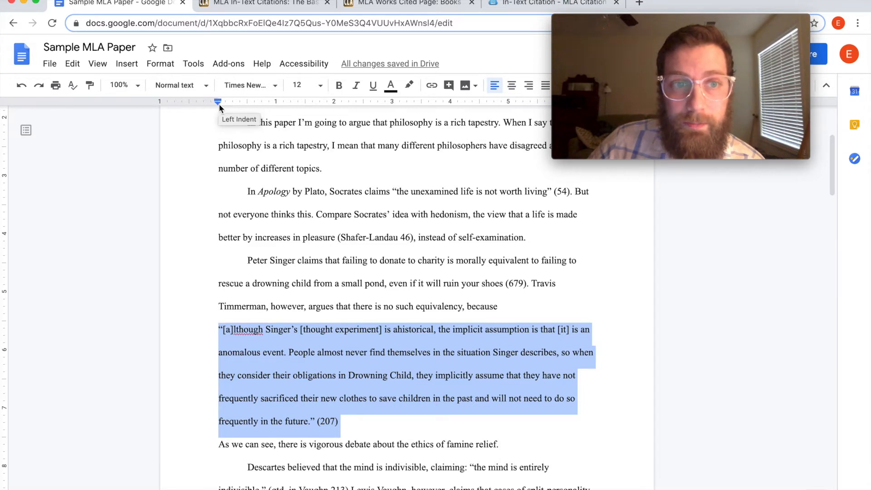
{"action": "left_click_drag", "start_coordinate": [220, 105], "coordinate": [248, 108]}
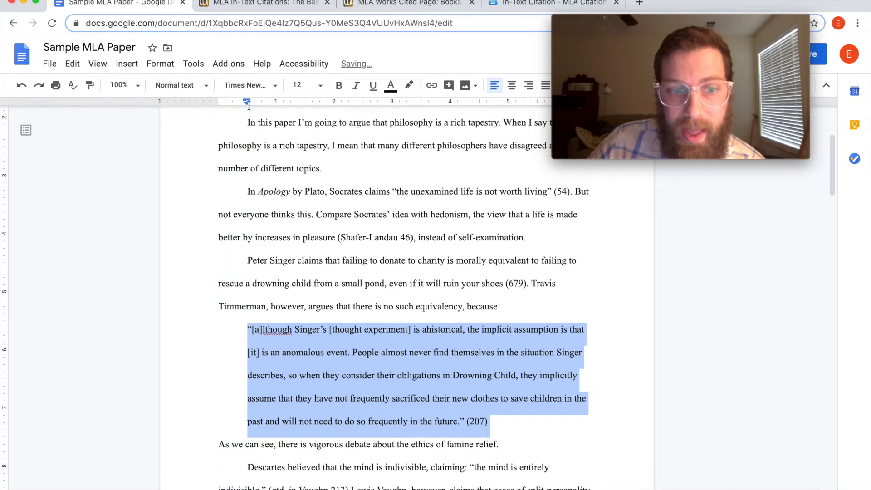
{"action": "left_click", "coordinate": [223, 408]}
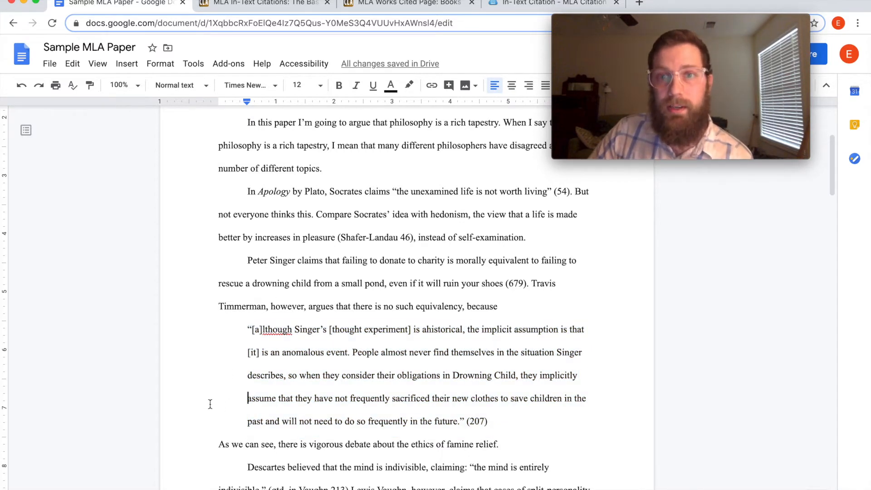
Step: Delete the opening and closing quotation marks around the Timmerman block quote
{"action": "left_click", "coordinate": [252, 329]}
{"action": "key", "text": "BackSpace"}
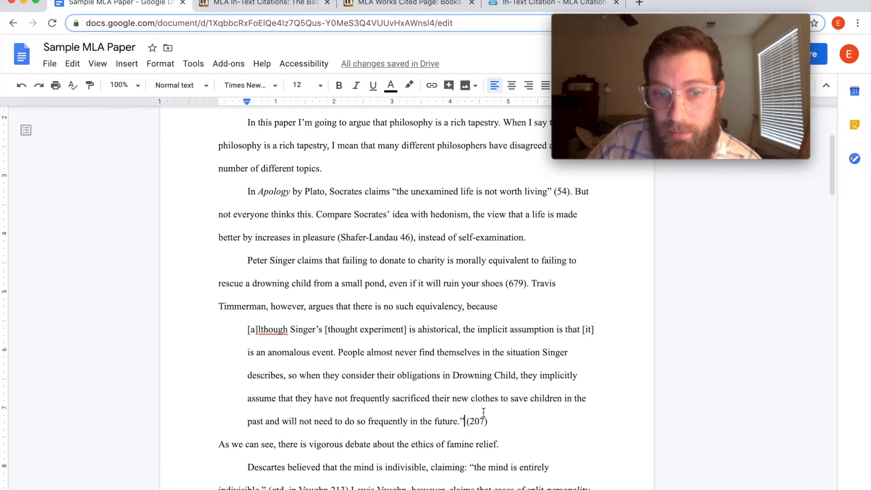
{"action": "left_click", "coordinate": [465, 420]}
{"action": "key", "text": "BackSpace"}
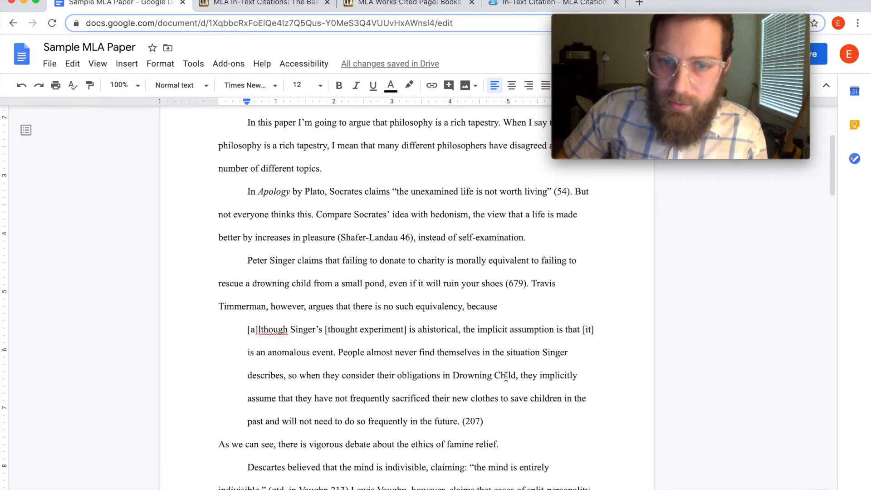
Step: Replace "Drowning Child" in the Timmerman block quote with the bracketed phrase "[Singer's thought experiment]"
{"action": "left_click_drag", "start_coordinate": [517, 375], "coordinate": [455, 379]}
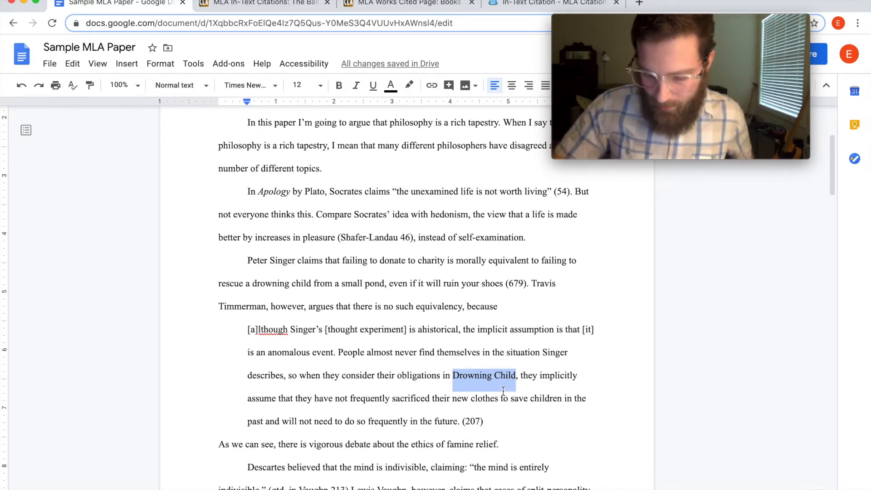
{"action": "key", "text": "BackSpace"}
{"action": "type", "text": "[]"}
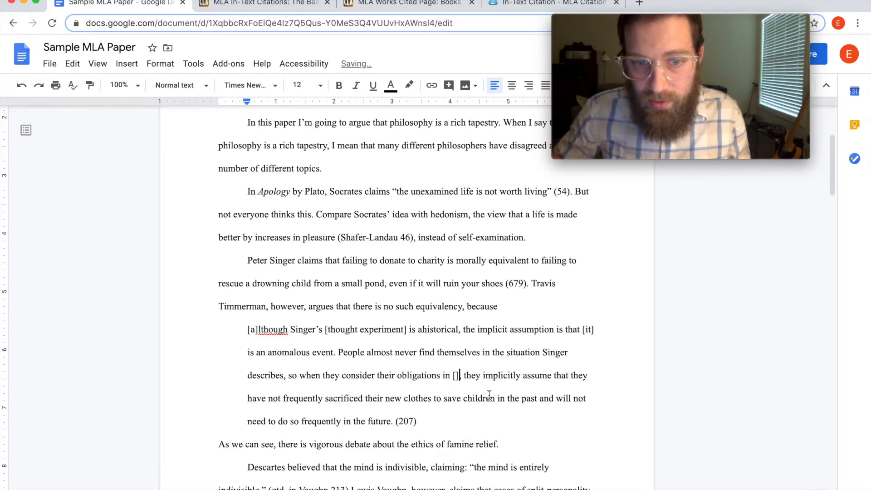
{"action": "key", "text": "Left"}
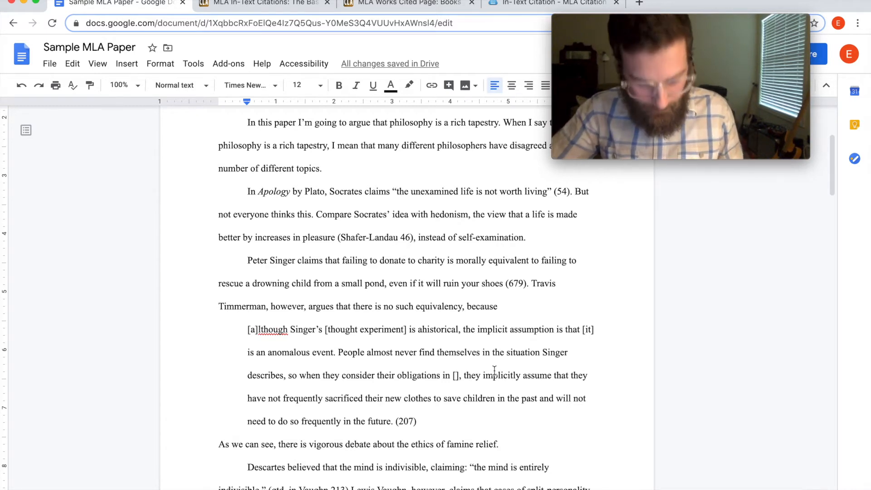
{"action": "type", "text": "Singer's thought experiment"}
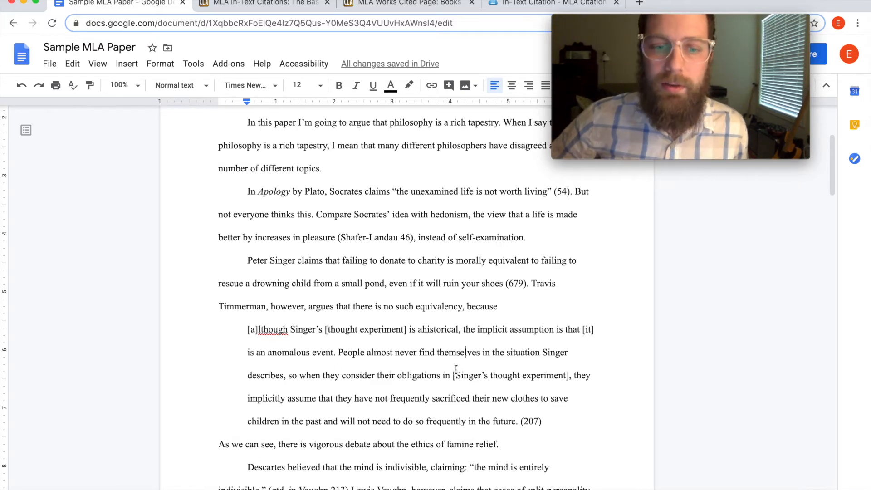
Step: Remove the blank lines above and below the long C.L.R. James quotation on page 2
{"action": "scroll", "coordinate": [456, 368], "scroll_direction": "down", "scroll_amount": 15}
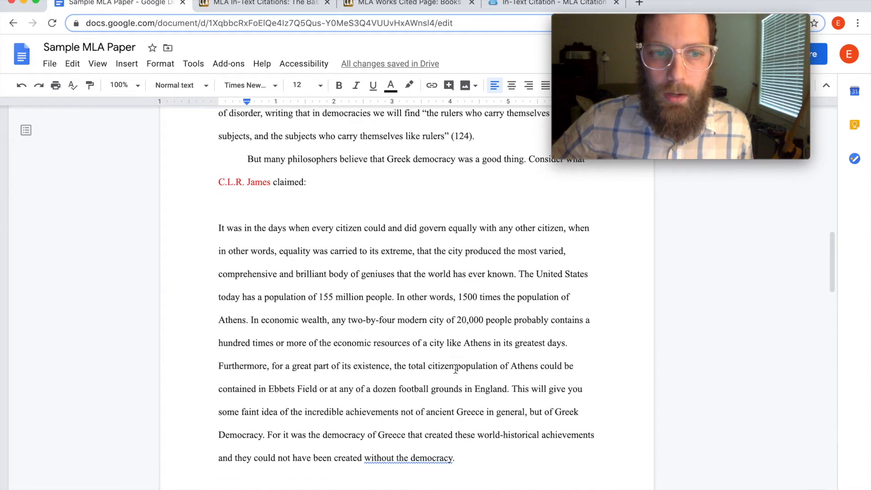
{"action": "scroll", "coordinate": [456, 368], "scroll_direction": "down", "scroll_amount": 5}
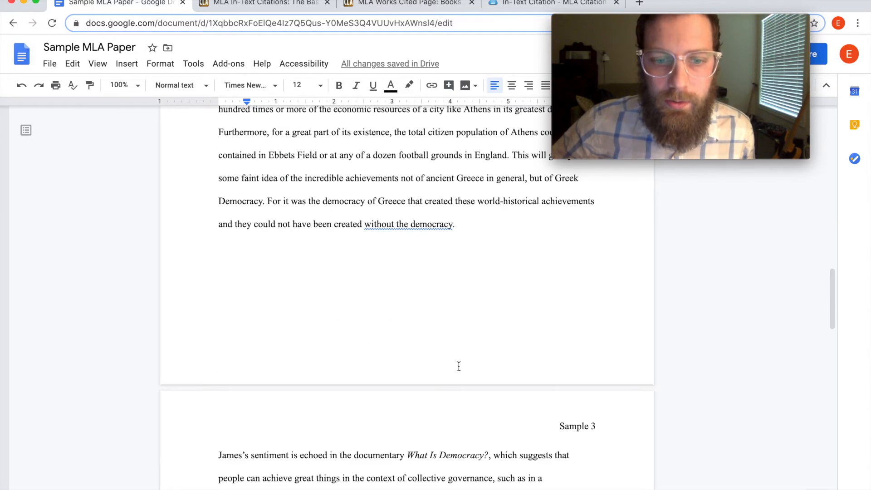
{"action": "scroll", "coordinate": [456, 366], "scroll_direction": "up", "scroll_amount": 4}
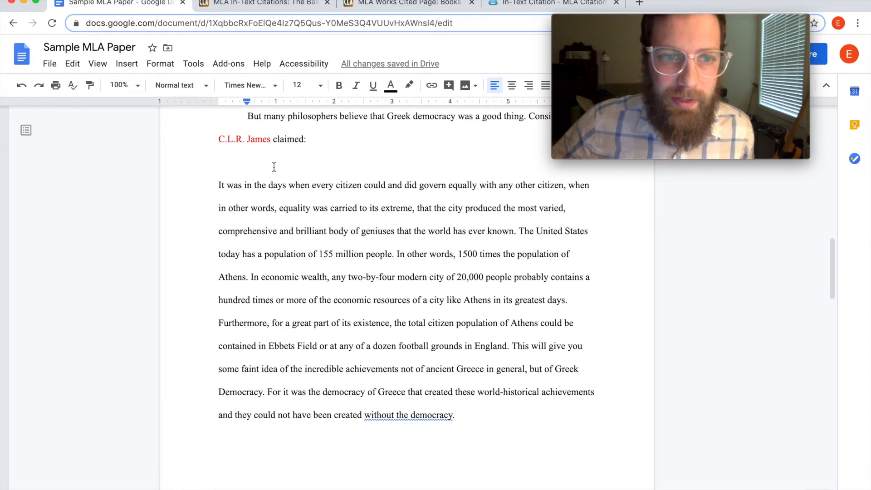
{"action": "left_click", "coordinate": [274, 167]}
{"action": "key", "text": "BackSpace"}
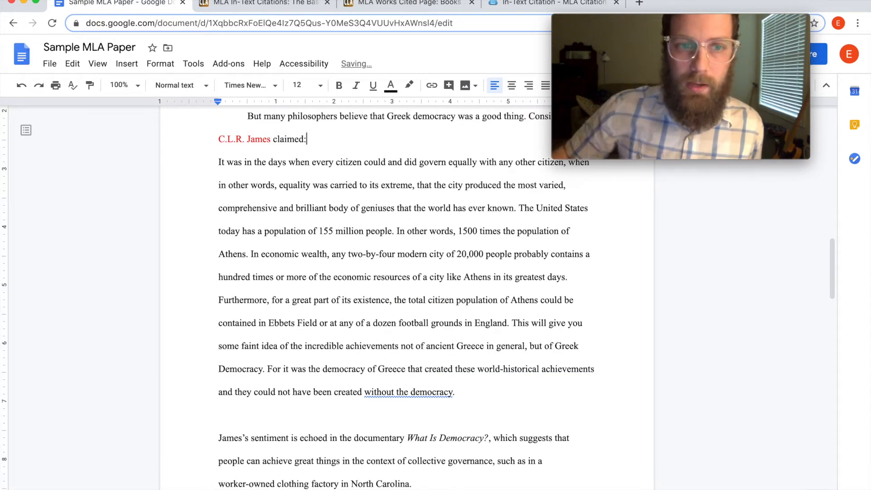
{"action": "left_click", "coordinate": [295, 416]}
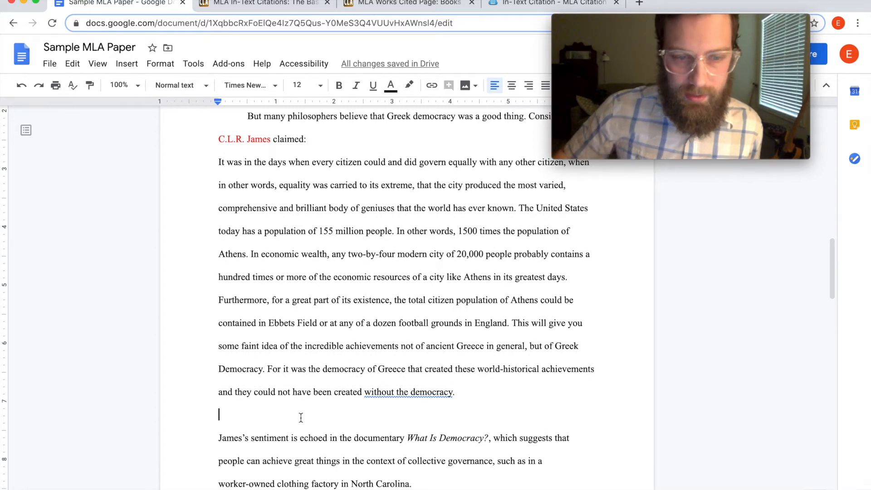
{"action": "key", "text": "BackSpace"}
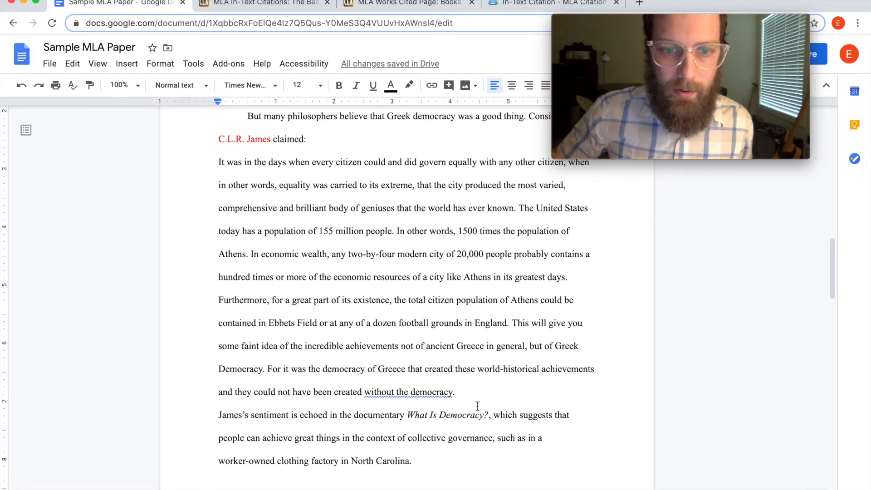
Step: Indent the whole C.L.R. James quotation half an inch from the left margin as a block quote
{"action": "left_click_drag", "start_coordinate": [448, 392], "coordinate": [218, 174]}
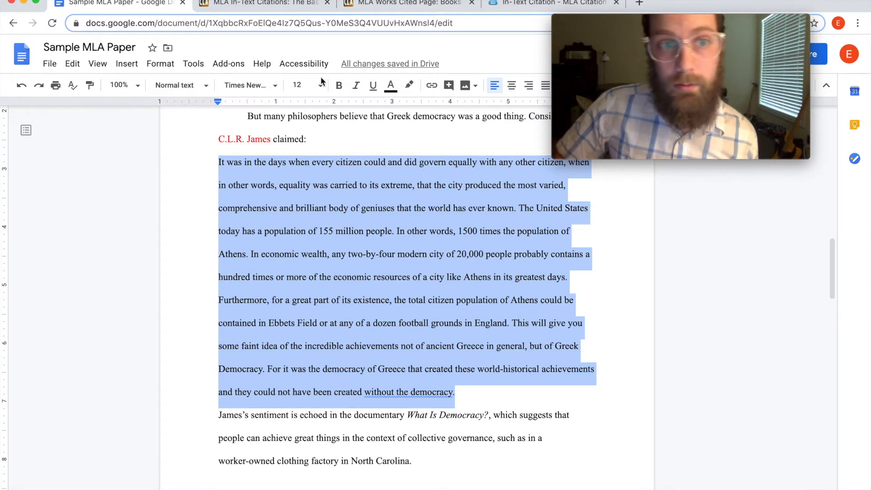
{"action": "left_click_drag", "start_coordinate": [220, 105], "coordinate": [248, 112]}
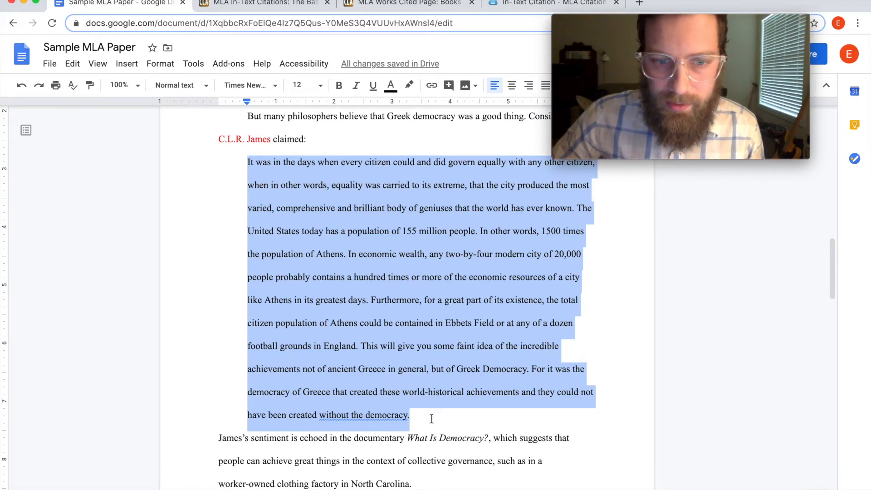
{"action": "left_click", "coordinate": [431, 418]}
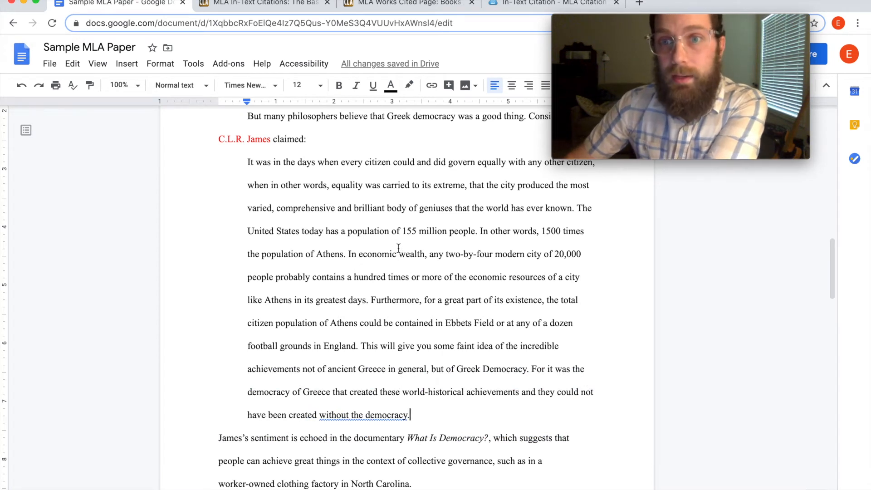
Step: Find C.L.R. James's "Every Cook Can Govern" on marxists.org in a new browser tab and check the article for page numbers
{"action": "left_click", "coordinate": [640, 3]}
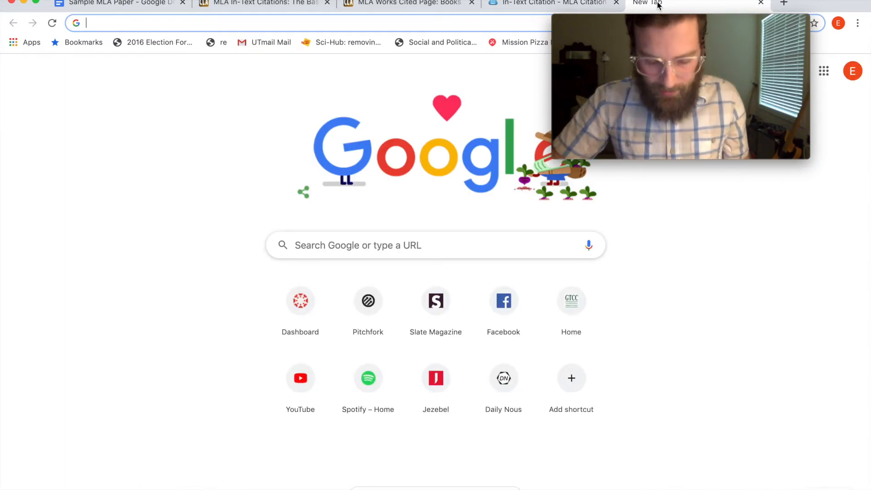
{"action": "type", "text": "clr james"}
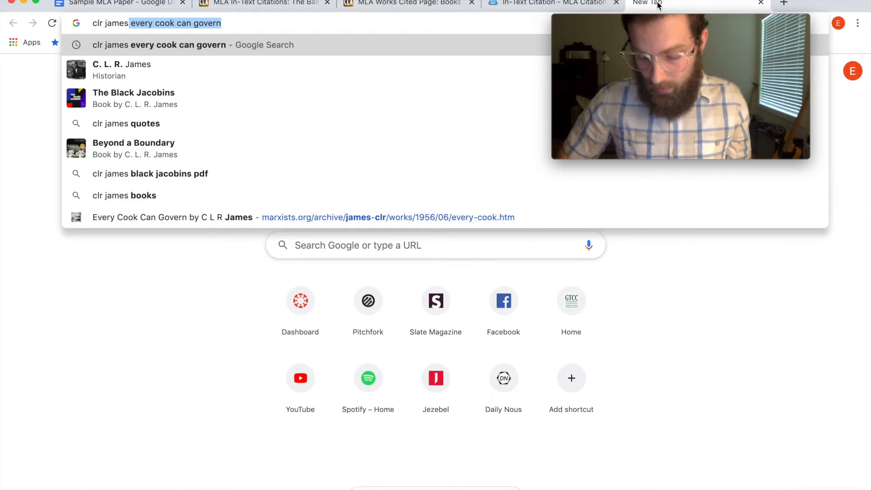
{"action": "key", "text": "Return"}
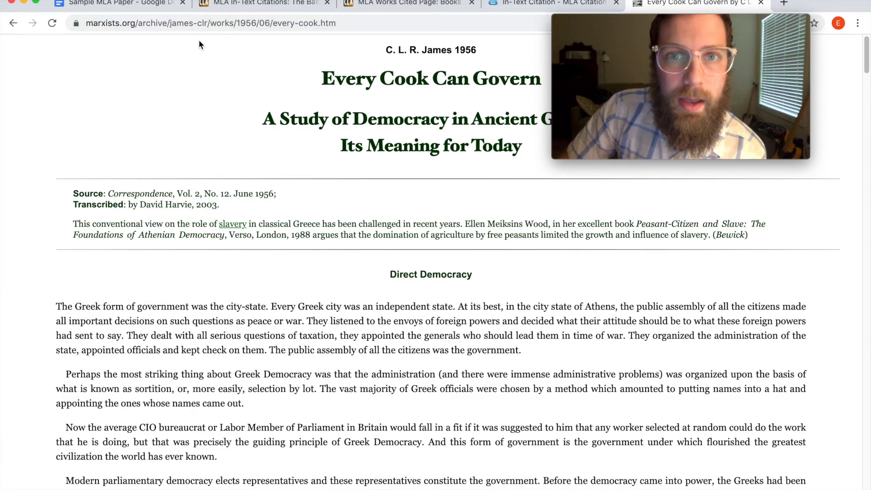
{"action": "scroll", "coordinate": [250, 138], "scroll_direction": "down", "scroll_amount": 20}
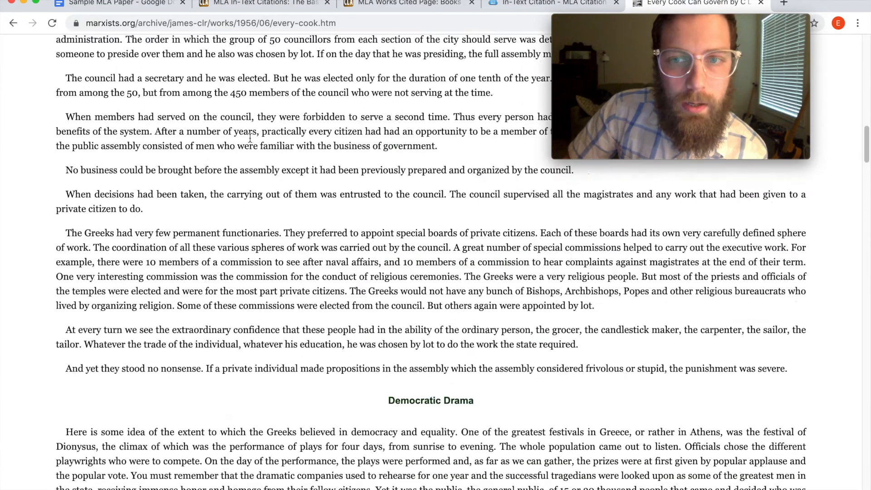
{"action": "scroll", "coordinate": [251, 141], "scroll_direction": "up", "scroll_amount": 12}
{"action": "scroll", "coordinate": [251, 141], "scroll_direction": "up", "scroll_amount": 15}
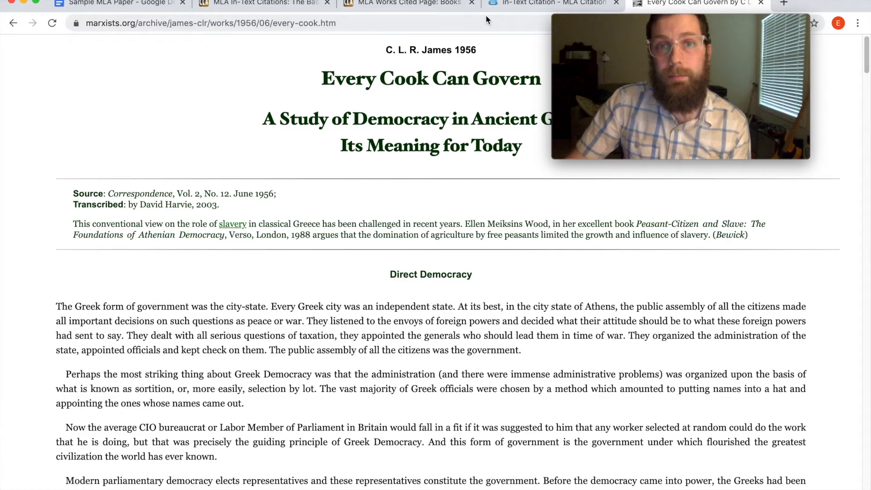
Step: Look up how to cite electronic sources without page numbers in the Columbia College MLA in-text citation guide
{"action": "left_click", "coordinate": [509, 14]}
{"action": "scroll", "coordinate": [405, 178], "scroll_direction": "down", "scroll_amount": 7}
{"action": "scroll", "coordinate": [404, 179], "scroll_direction": "up", "scroll_amount": 5}
{"action": "scroll", "coordinate": [405, 177], "scroll_direction": "up", "scroll_amount": 10}
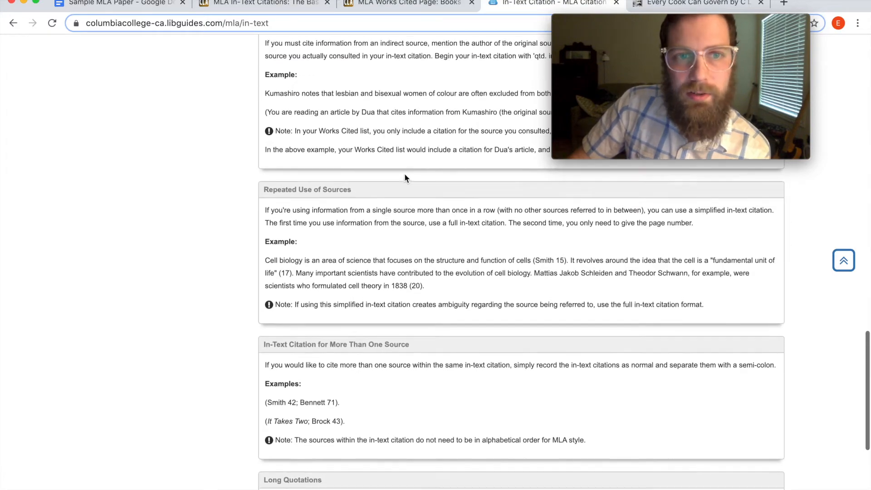
{"action": "scroll", "coordinate": [405, 177], "scroll_direction": "up", "scroll_amount": 8}
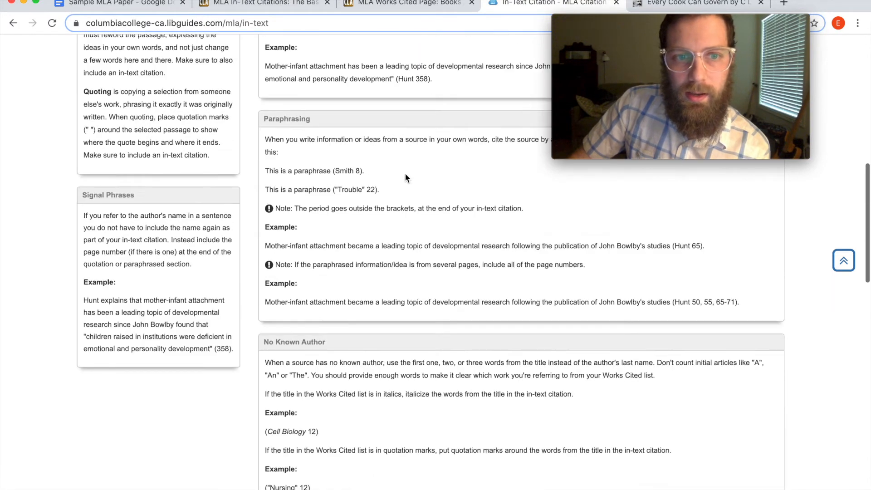
{"action": "scroll", "coordinate": [406, 177], "scroll_direction": "up", "scroll_amount": 2}
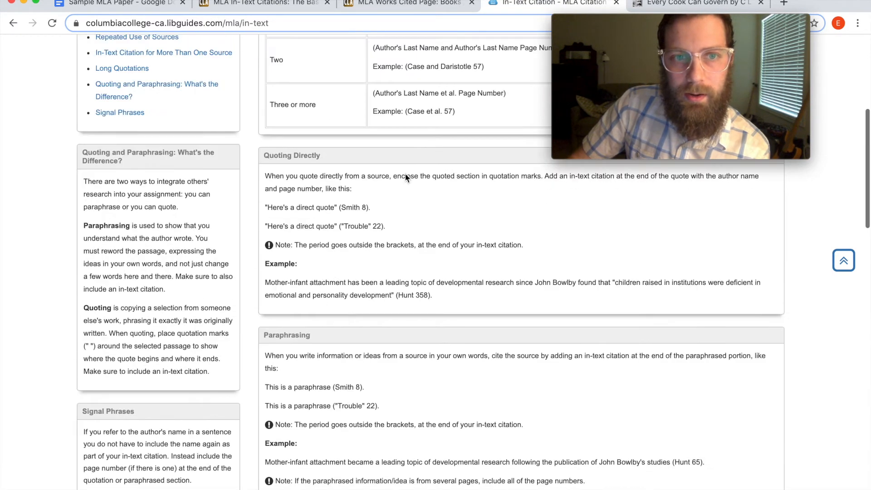
{"action": "scroll", "coordinate": [405, 173], "scroll_direction": "down", "scroll_amount": 9}
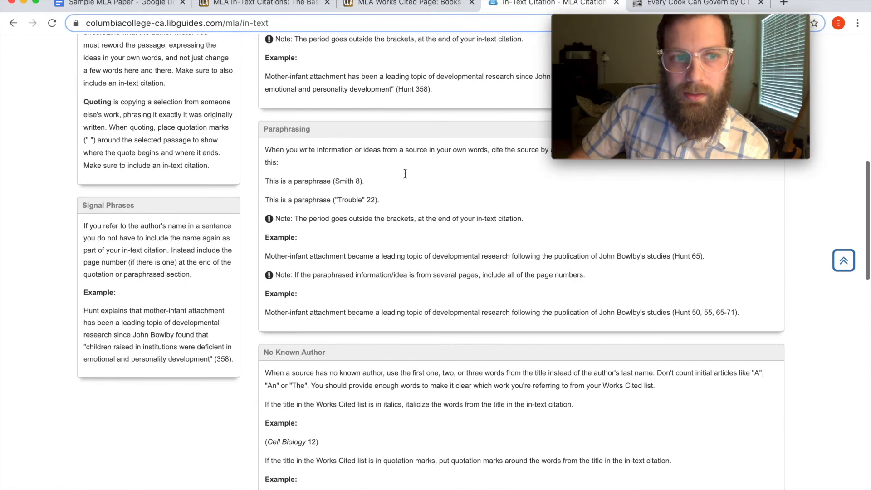
{"action": "scroll", "coordinate": [405, 174], "scroll_direction": "down", "scroll_amount": 7}
{"action": "scroll", "coordinate": [405, 172], "scroll_direction": "up", "scroll_amount": 6}
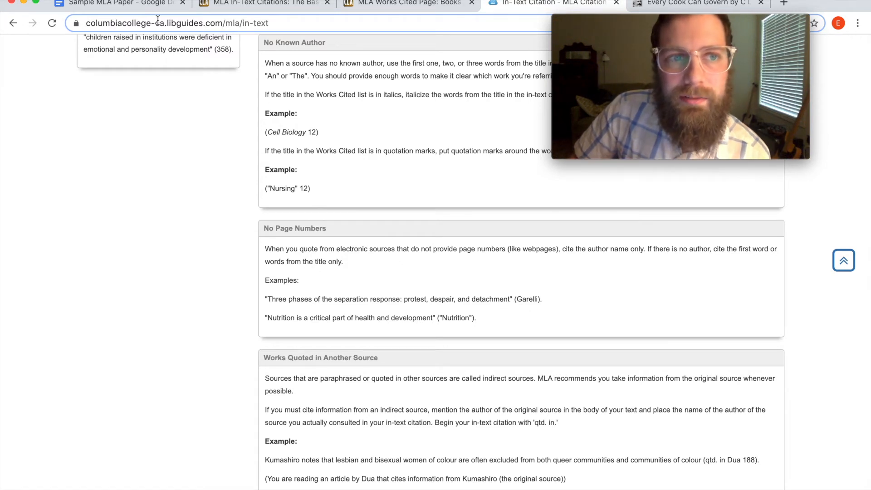
Step: Add the citation "(James)" at the end of the C.L.R. James block quote and recolor the name "C.L.R. James" introducing it black
{"action": "left_click", "coordinate": [117, 3]}
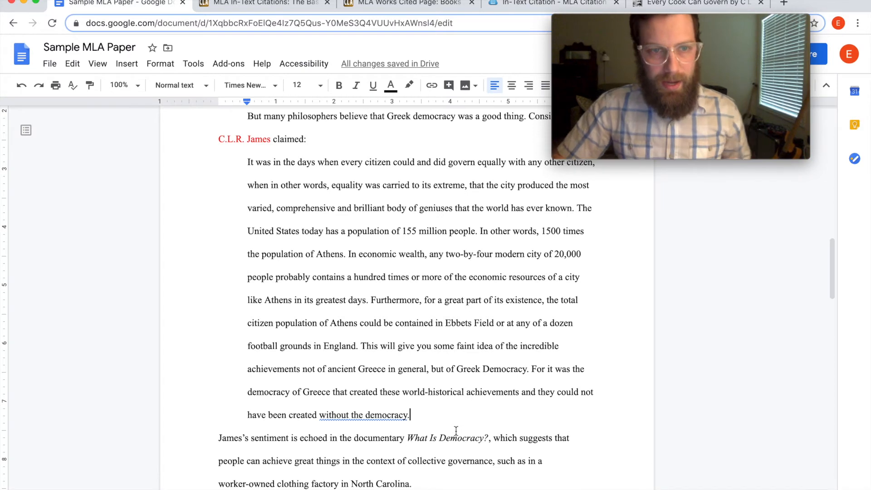
{"action": "type", "text": "(James)"}
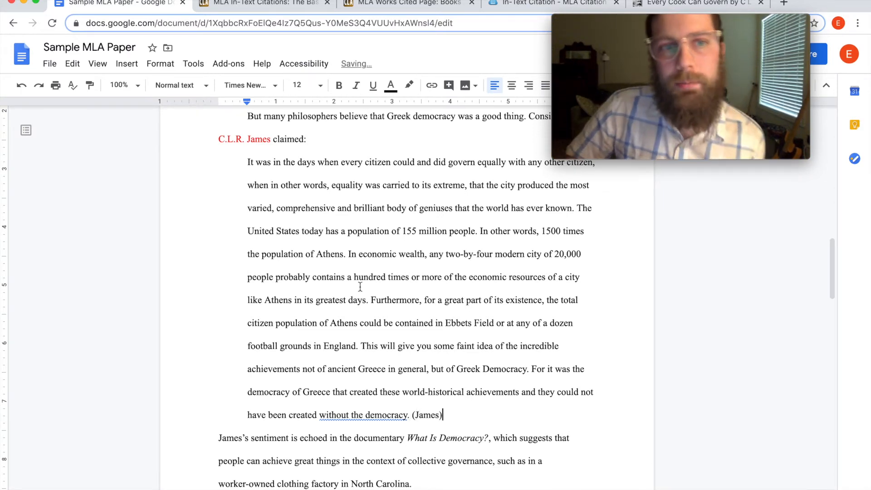
{"action": "left_click_drag", "start_coordinate": [272, 140], "coordinate": [218, 140]}
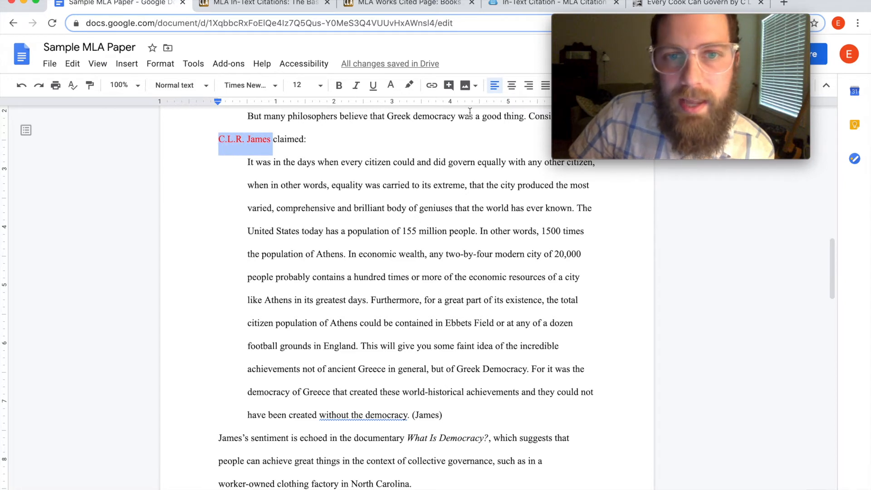
{"action": "mouse_move", "coordinate": [585, 23]}
{"action": "left_click_drag", "start_coordinate": [585, 23], "coordinate": [642, 54]}
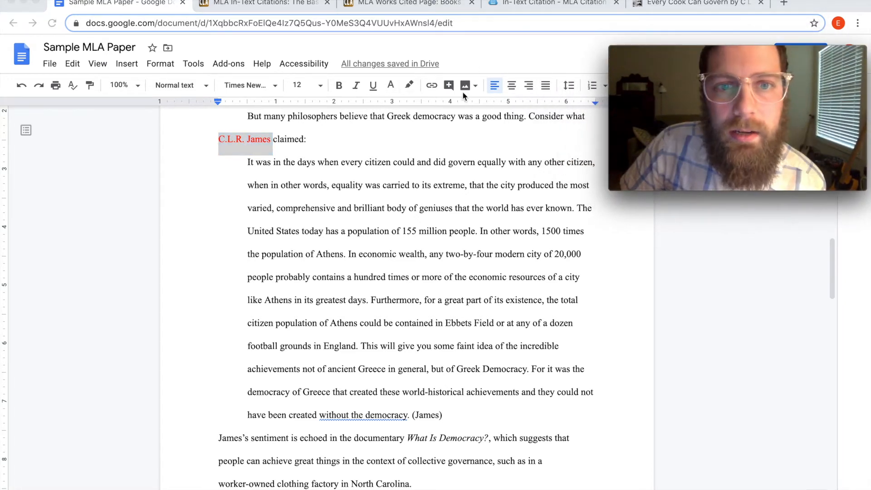
{"action": "left_click", "coordinate": [394, 87]}
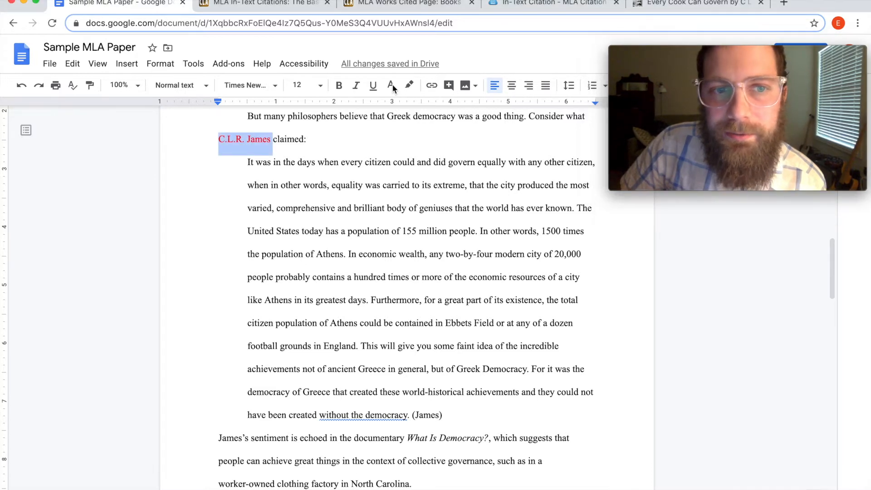
{"action": "left_click", "coordinate": [393, 87]}
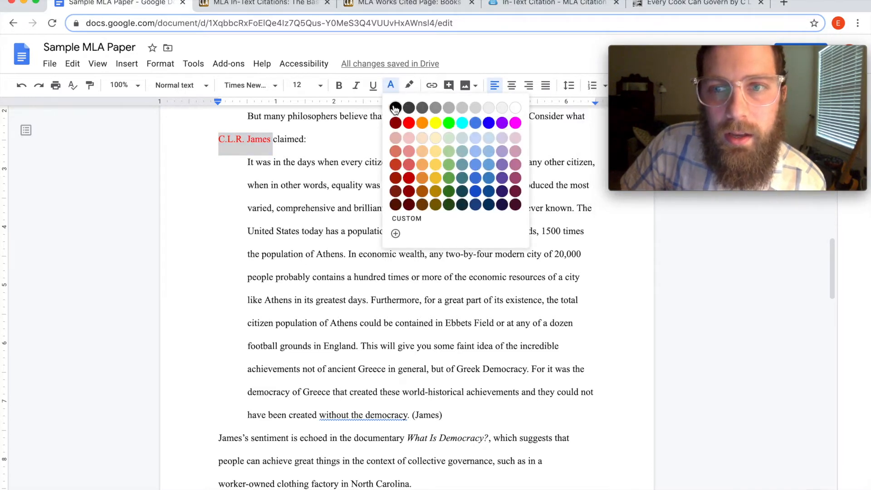
{"action": "left_click", "coordinate": [395, 108]}
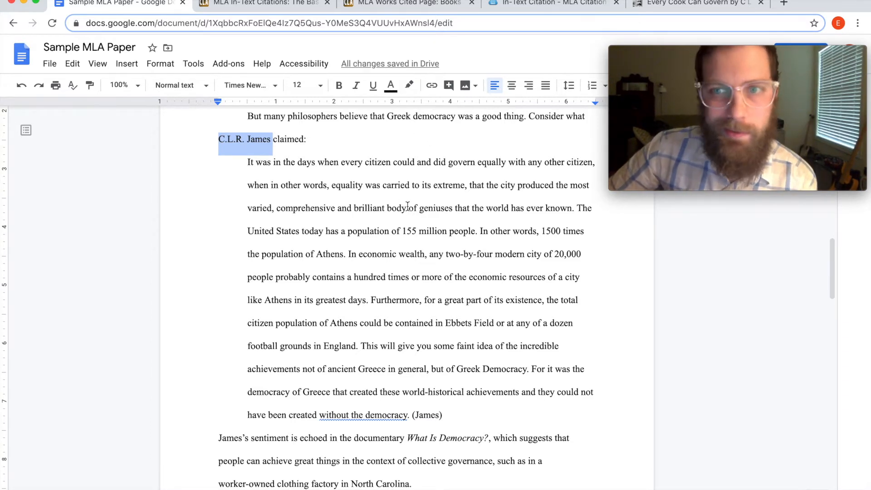
Step: Review the in-text citations throughout the paper and compare them with the Works Cited list on the last page
{"action": "scroll", "coordinate": [411, 263], "scroll_direction": "down", "scroll_amount": 3}
{"action": "left_click_drag", "start_coordinate": [445, 338], "coordinate": [410, 337]}
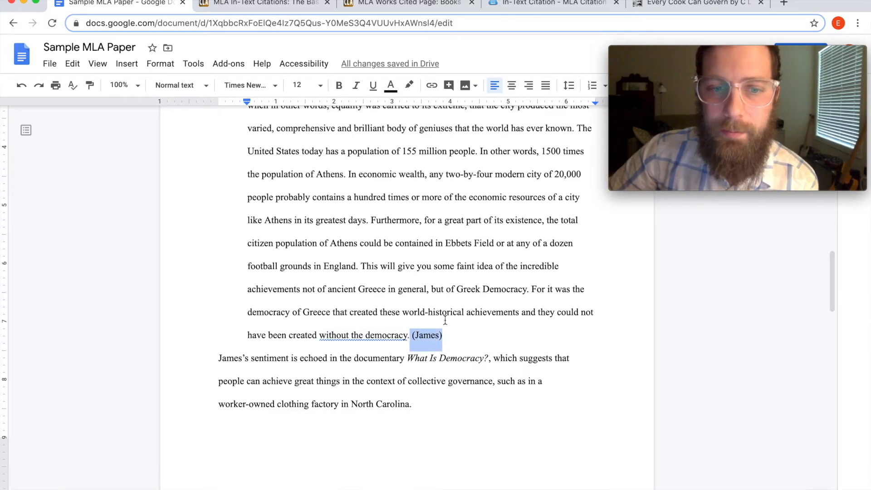
{"action": "left_click", "coordinate": [462, 334]}
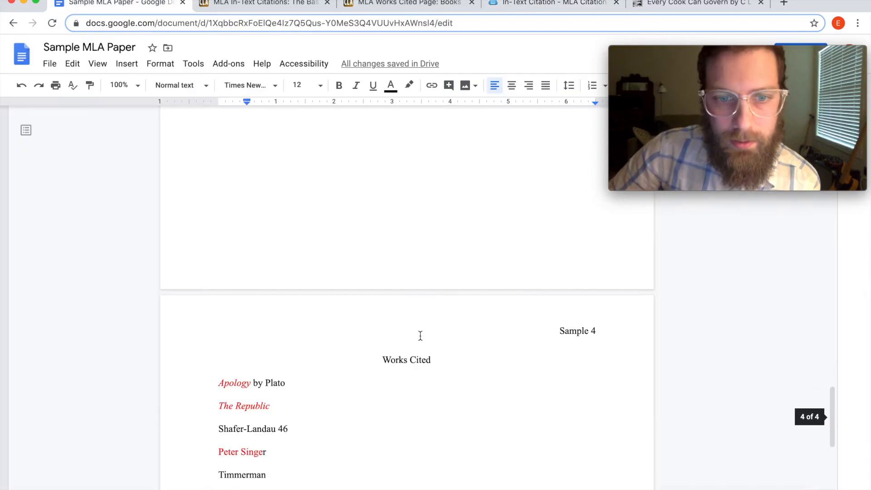
{"action": "scroll", "coordinate": [421, 335], "scroll_direction": "up", "scroll_amount": 2}
{"action": "scroll", "coordinate": [420, 336], "scroll_direction": "down", "scroll_amount": 5}
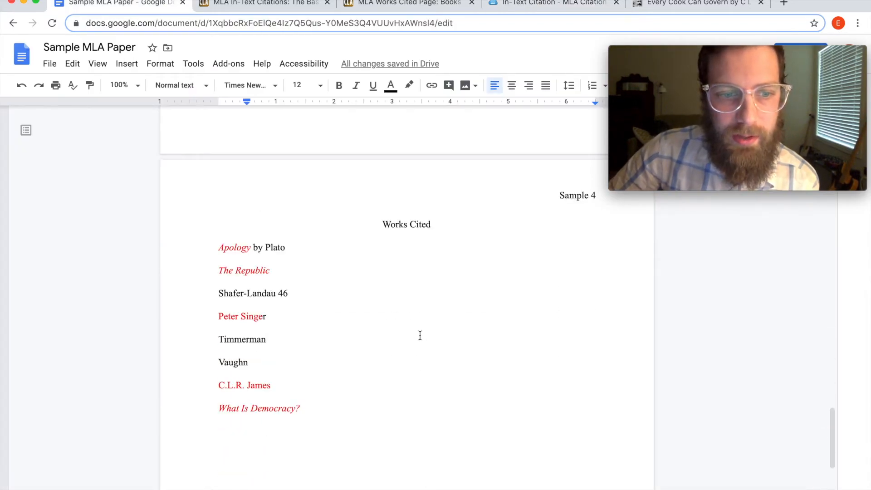
{"action": "scroll", "coordinate": [421, 336], "scroll_direction": "up", "scroll_amount": 13}
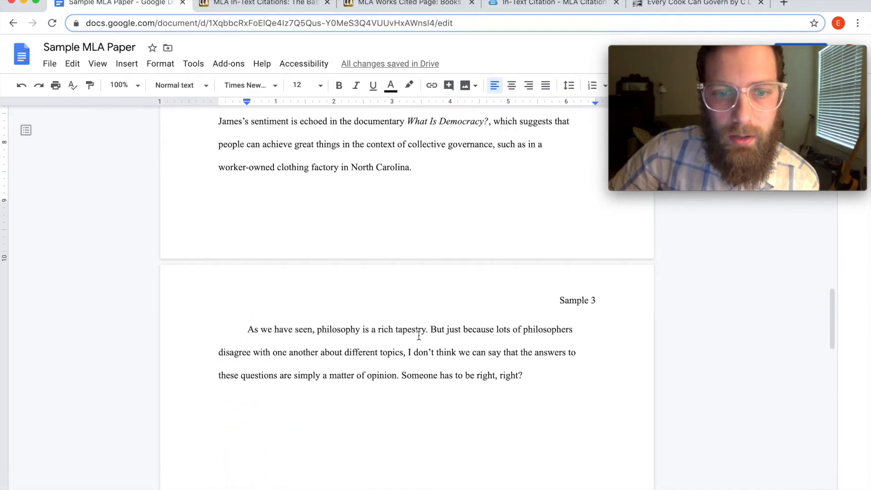
{"action": "scroll", "coordinate": [419, 336], "scroll_direction": "up", "scroll_amount": 8}
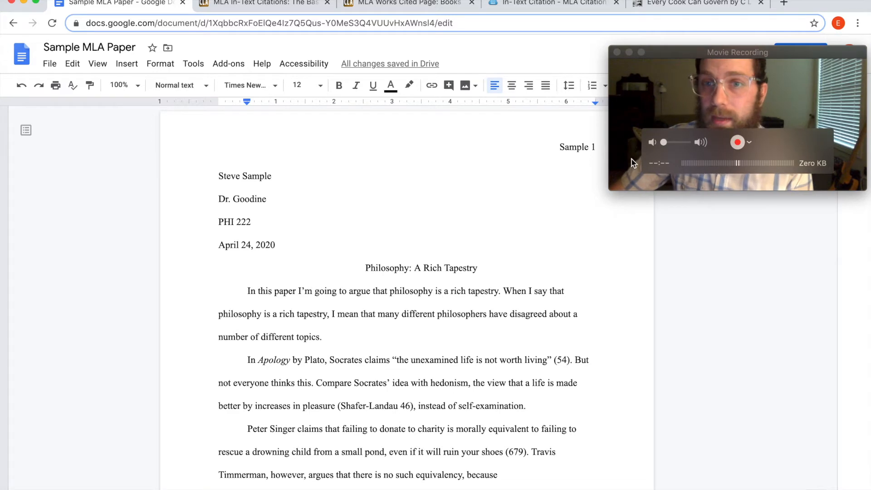
{"action": "scroll", "coordinate": [567, 195], "scroll_direction": "down", "scroll_amount": 20}
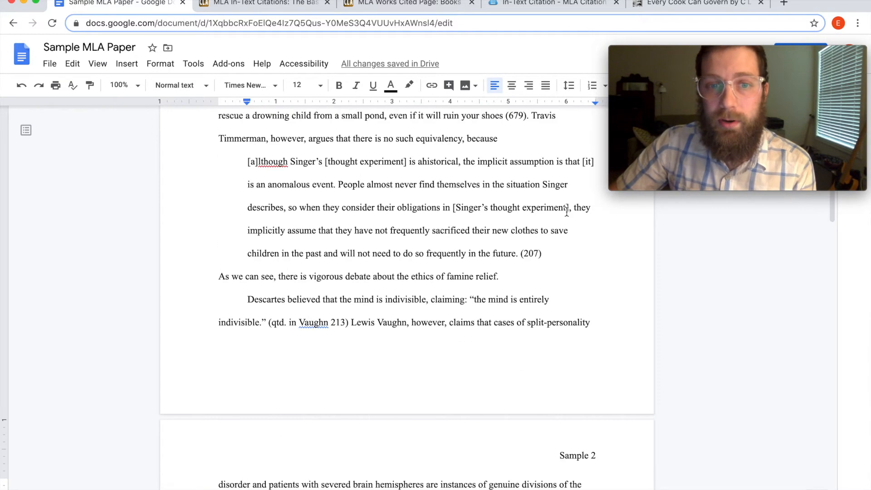
{"action": "scroll", "coordinate": [567, 212], "scroll_direction": "down", "scroll_amount": 1}
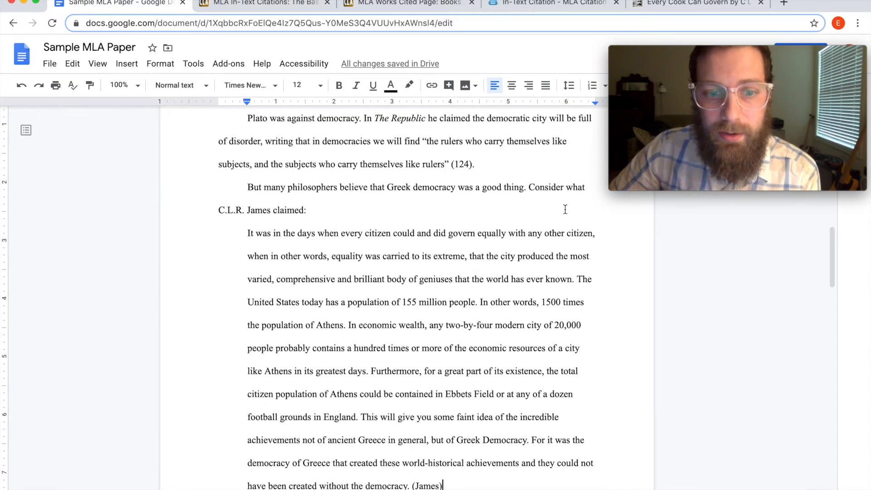
{"action": "scroll", "coordinate": [564, 210], "scroll_direction": "down", "scroll_amount": 4}
{"action": "scroll", "coordinate": [564, 209], "scroll_direction": "down", "scroll_amount": 15}
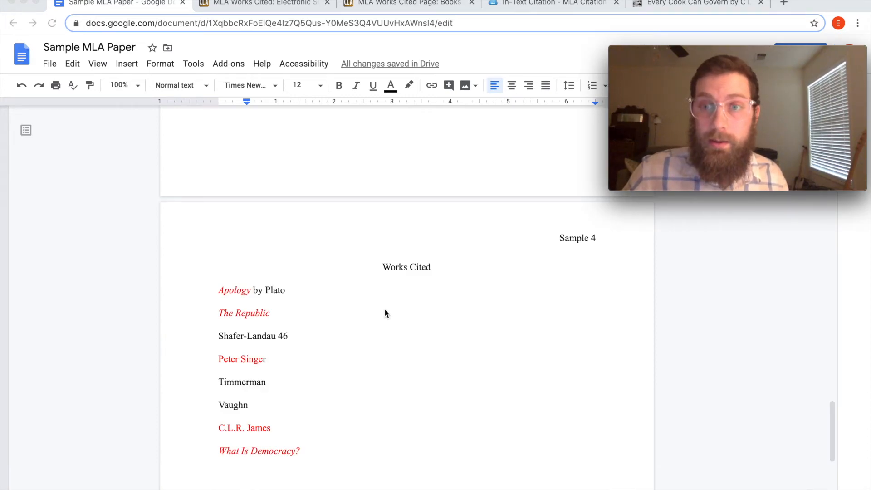
{"action": "scroll", "coordinate": [414, 286], "scroll_direction": "up", "scroll_amount": 15}
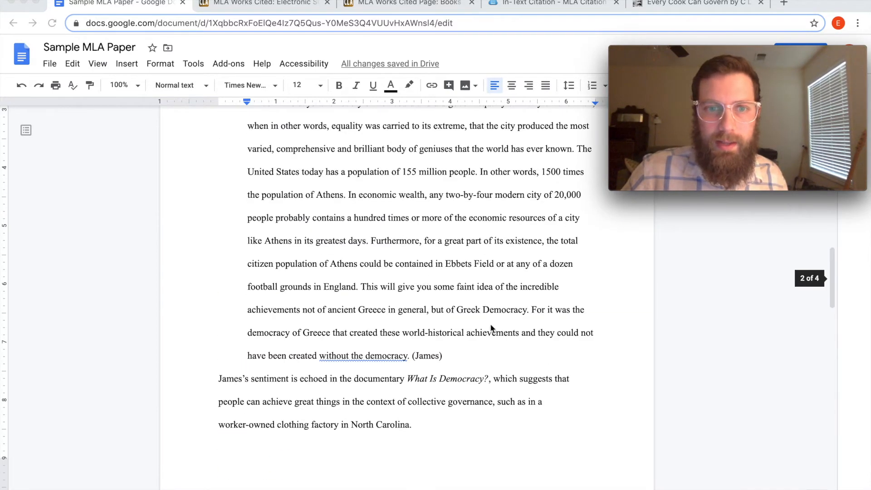
{"action": "scroll", "coordinate": [472, 367], "scroll_direction": "up", "scroll_amount": 5}
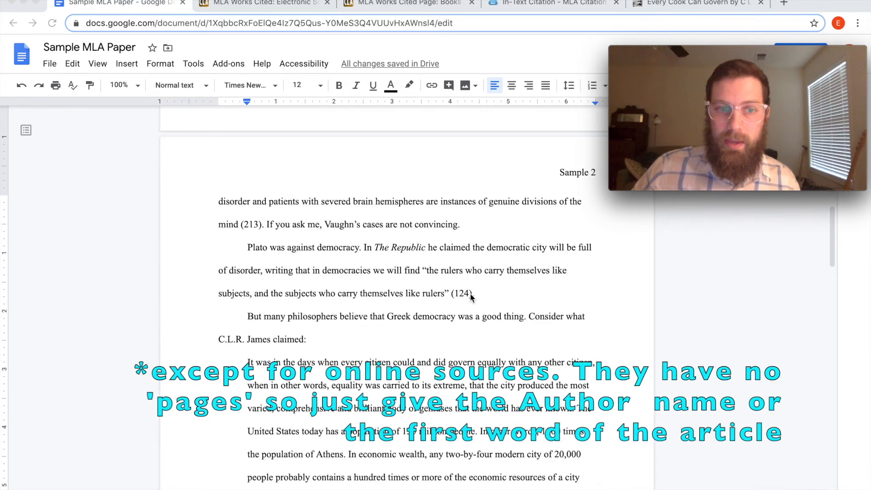
{"action": "scroll", "coordinate": [470, 295], "scroll_direction": "down", "scroll_amount": 20}
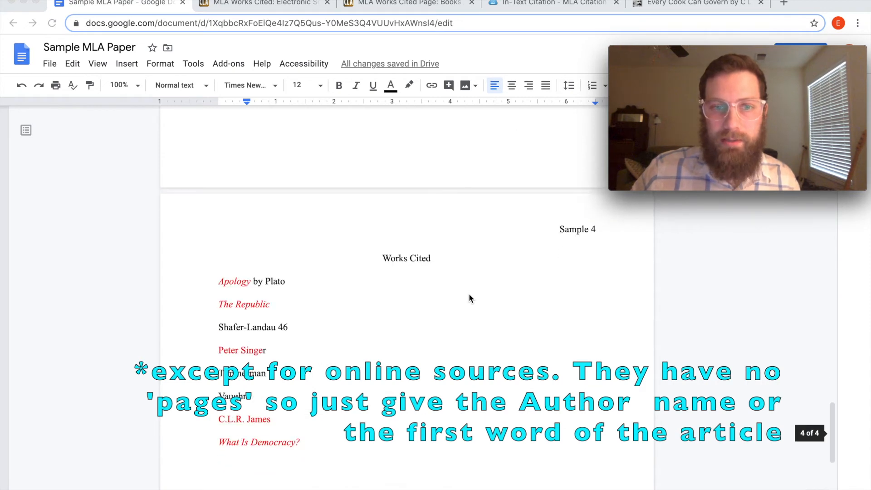
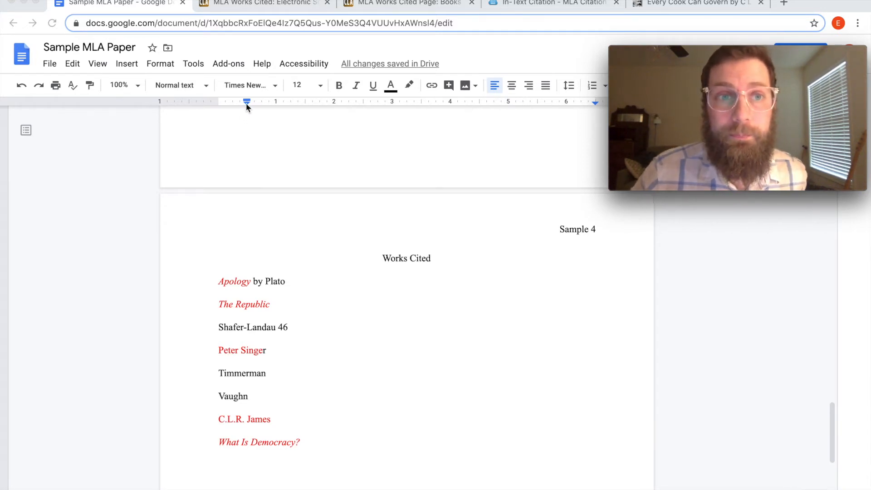
Step: Open Purdue OWL's "MLA Works Cited Page: Books" guide and examine the basic format for a book with one author
{"action": "left_click", "coordinate": [262, 7]}
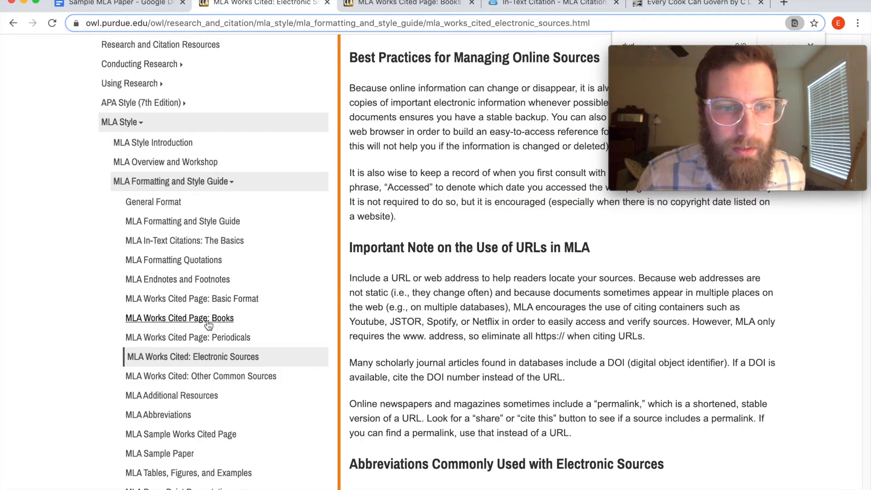
{"action": "left_click", "coordinate": [182, 324]}
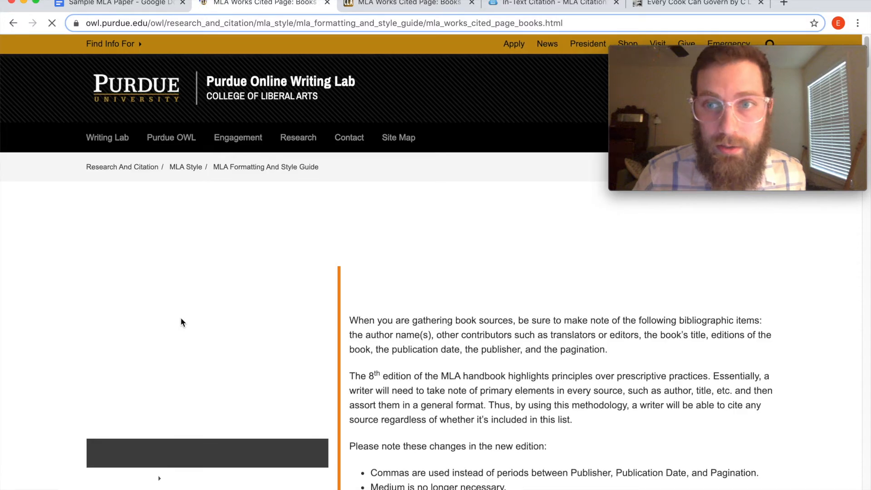
{"action": "scroll", "coordinate": [436, 334], "scroll_direction": "down", "scroll_amount": 4}
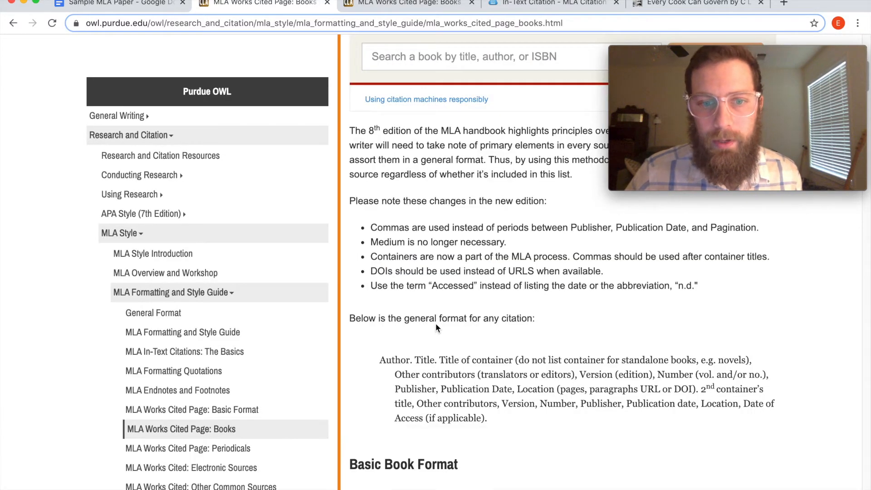
{"action": "scroll", "coordinate": [436, 328], "scroll_direction": "down", "scroll_amount": 9}
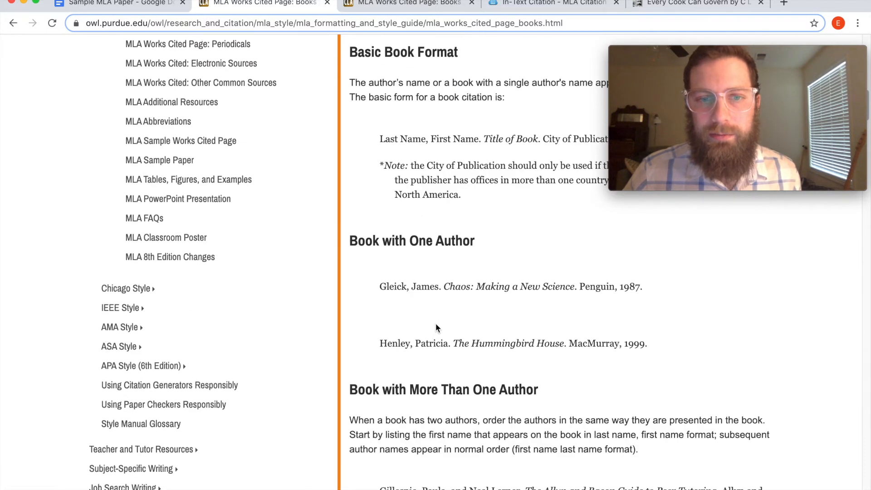
{"action": "scroll", "coordinate": [435, 323], "scroll_direction": "up", "scroll_amount": 2}
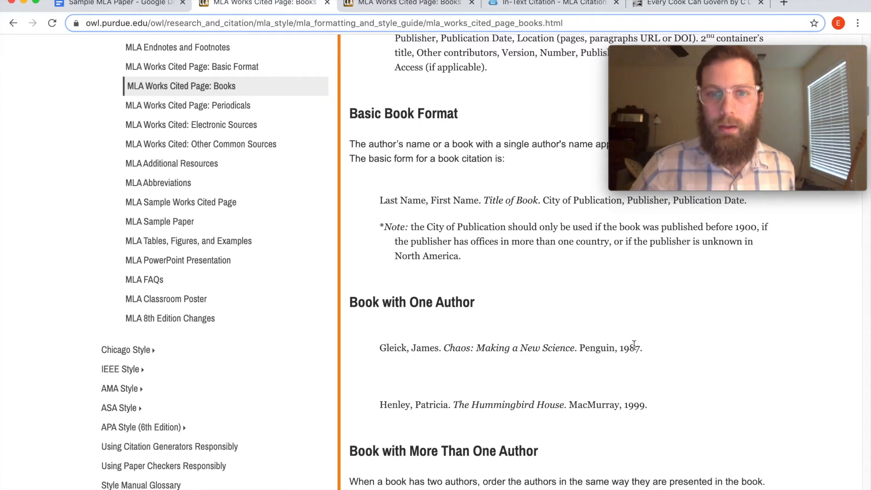
Step: In the paper's Works Cited list, remove the page number 46 from the Shafer-Landau entry and complete the author as "Shafer-Landau, Russ."
{"action": "left_click", "coordinate": [139, 6]}
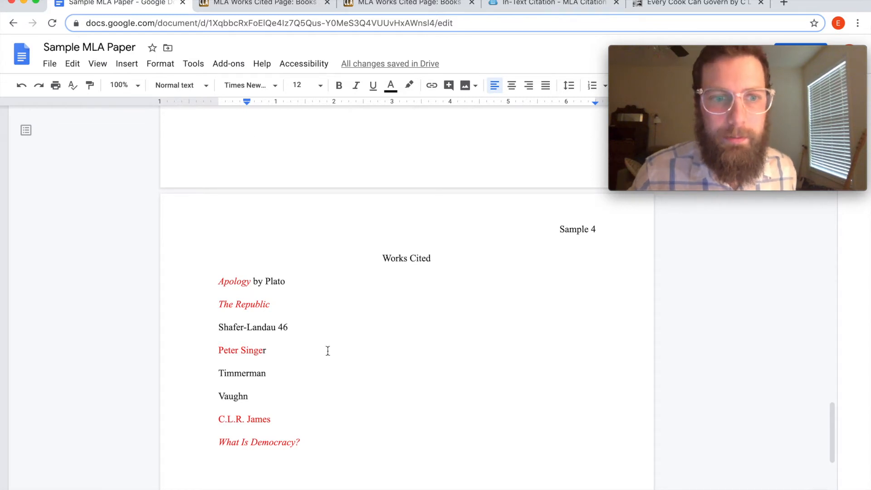
{"action": "left_click", "coordinate": [290, 327]}
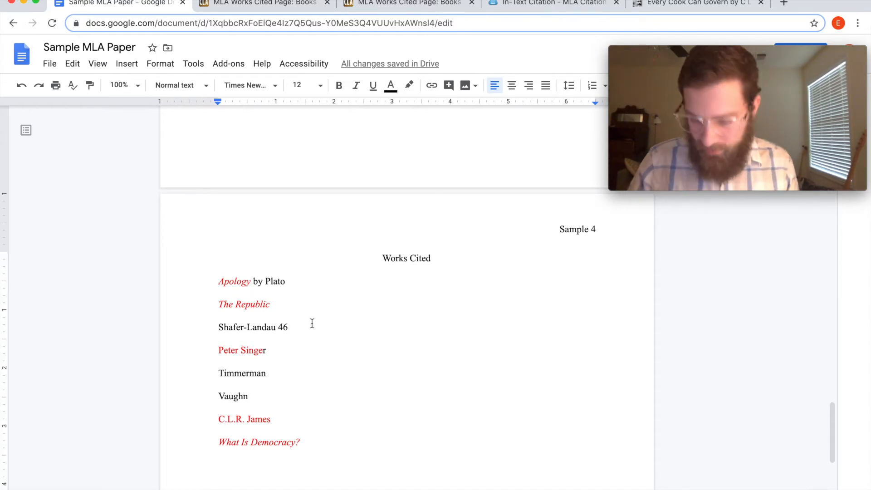
{"action": "key", "text": "BackSpace"}
{"action": "key", "text": "BackSpace"}
{"action": "key", "text": "BackSpace"}
{"action": "type", "text": ","}
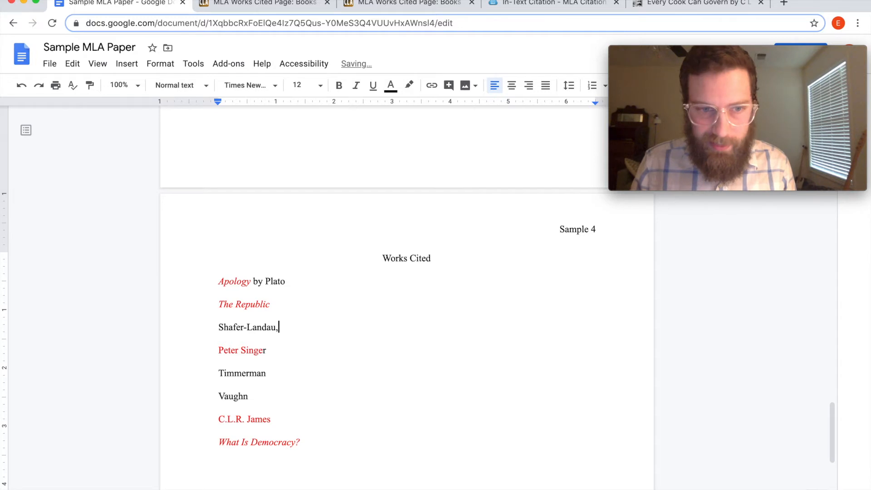
{"action": "type", "text": " Rus"}
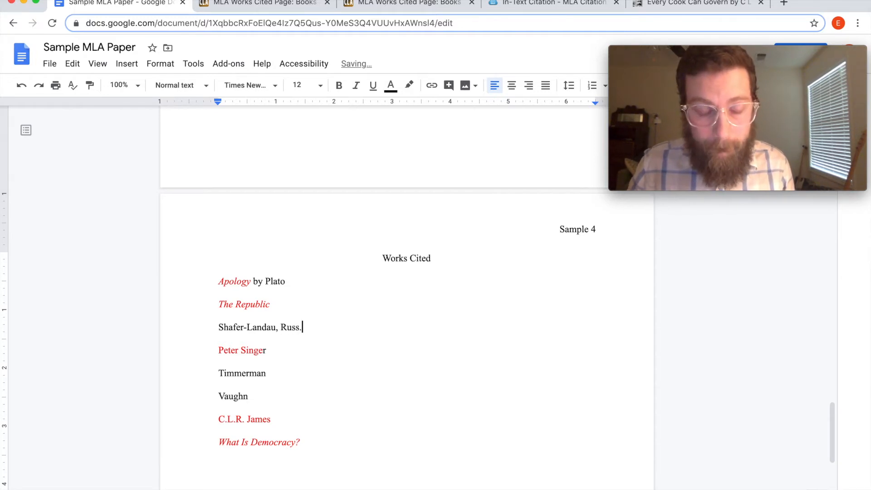
{"action": "type", "text": "s."}
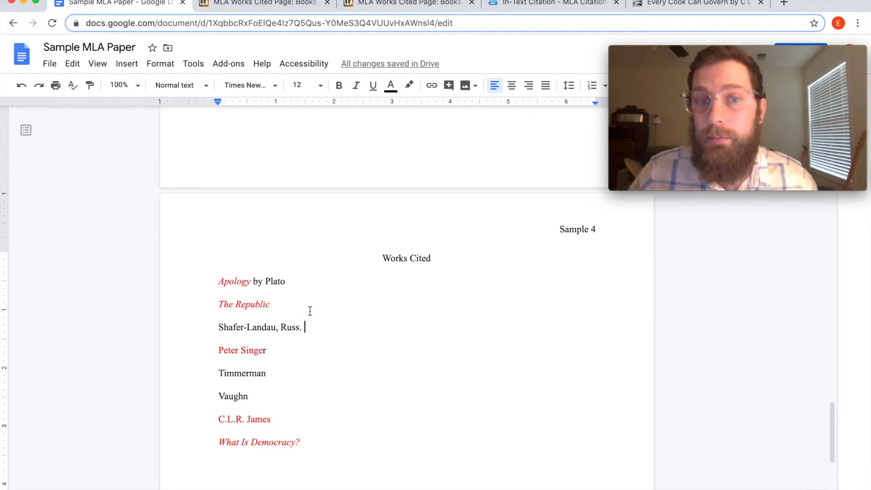
Step: Add the italic book title "Living Ethics: An Introduction with Readings" followed by a non-italic period to the Shafer-Landau entry in Works Cited
{"action": "left_click", "coordinate": [358, 90]}
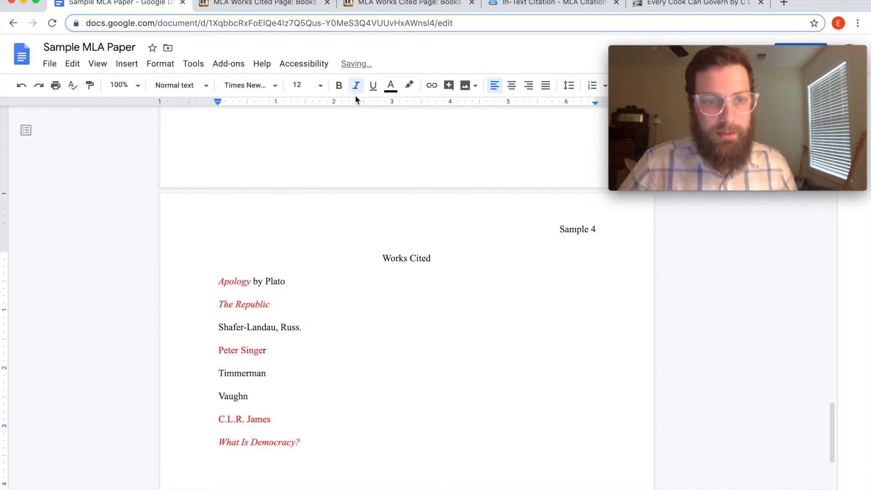
{"action": "type", "text": "Liv"}
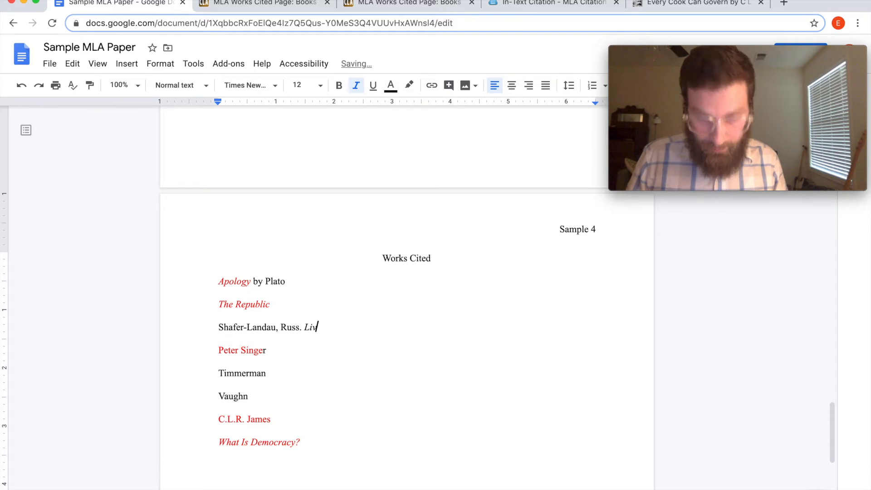
{"action": "type", "text": "ing Ethics:"}
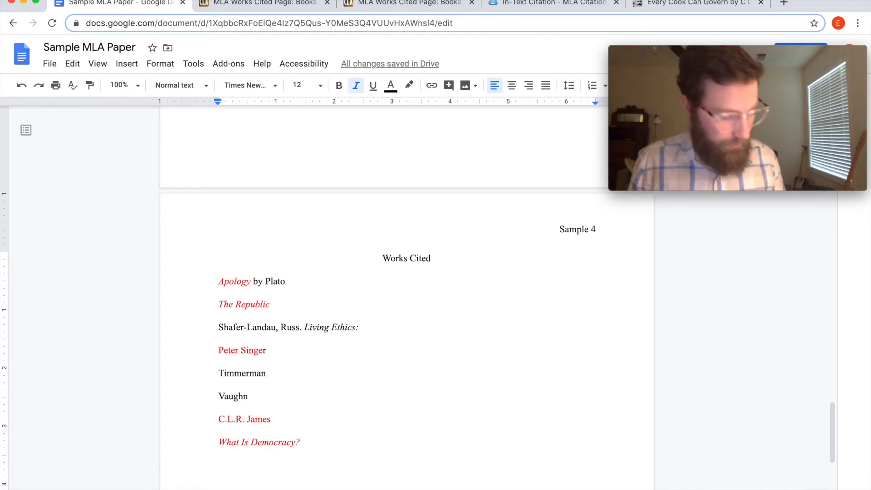
{"action": "type", "text": "An Introd"}
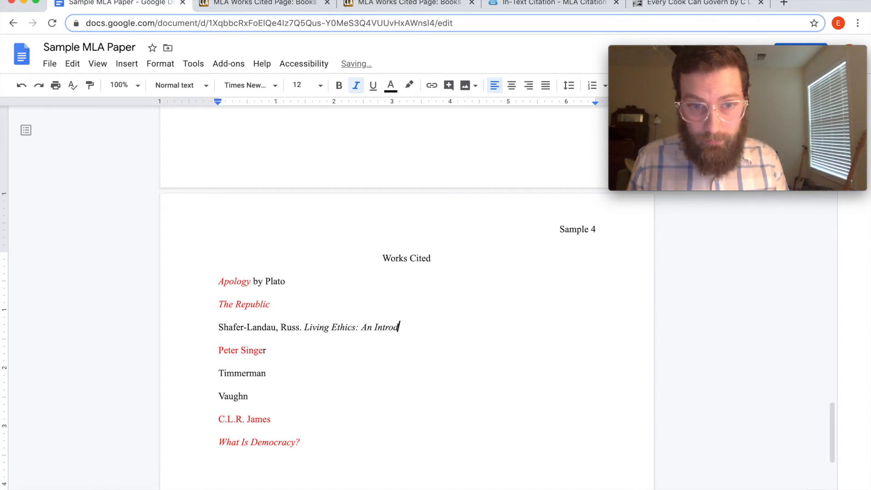
{"action": "type", "text": "uction with Readings"}
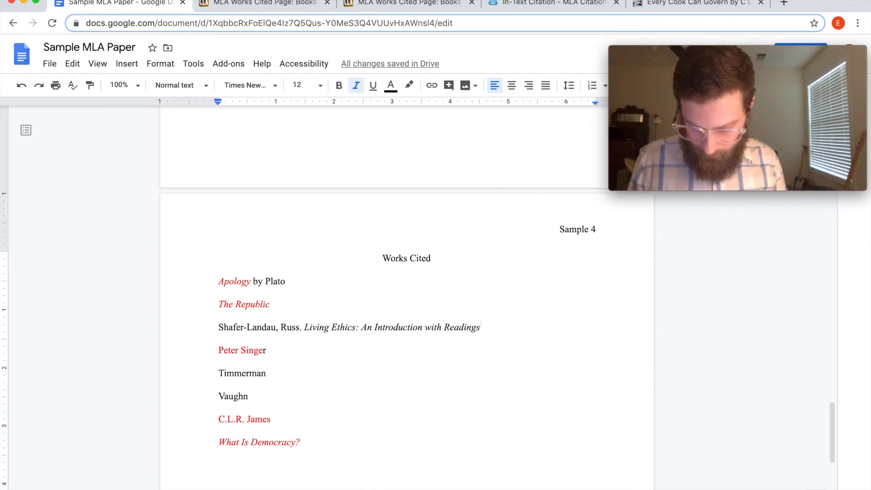
{"action": "key", "text": "ctrl+i"}
{"action": "type", "text": "."}
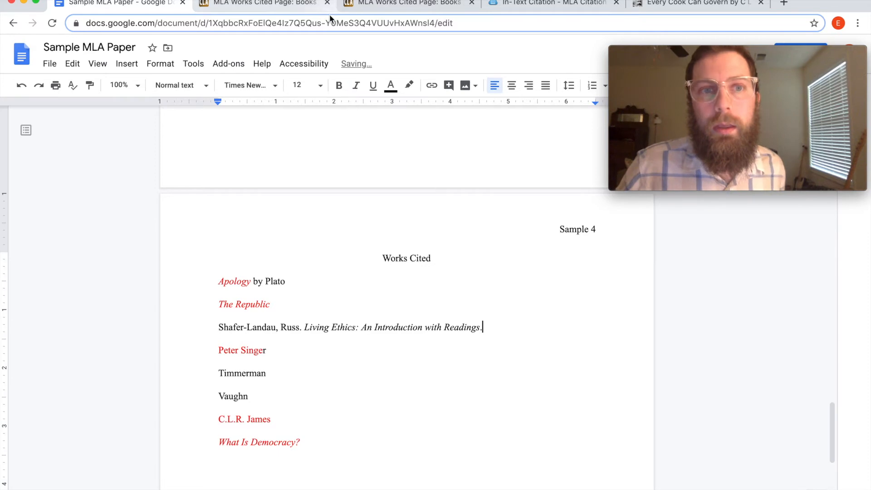
Step: Complete the Shafer-Landau entry with the publisher and year "Oxford University Press, 2019."
{"action": "left_click", "coordinate": [265, 7]}
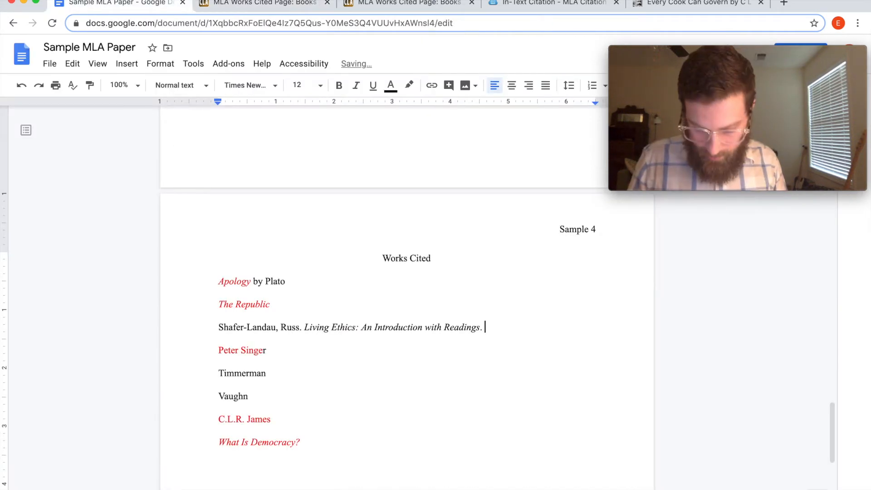
{"action": "type", "text": "Oxford "}
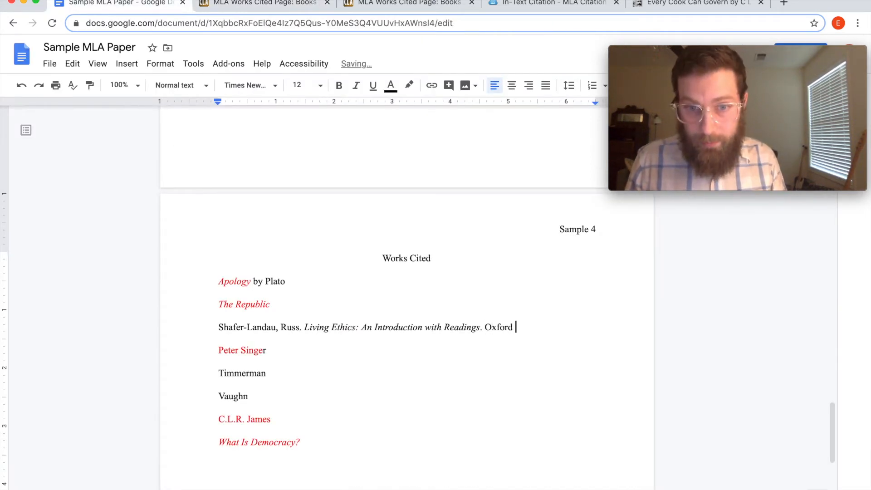
{"action": "type", "text": "Univ"}
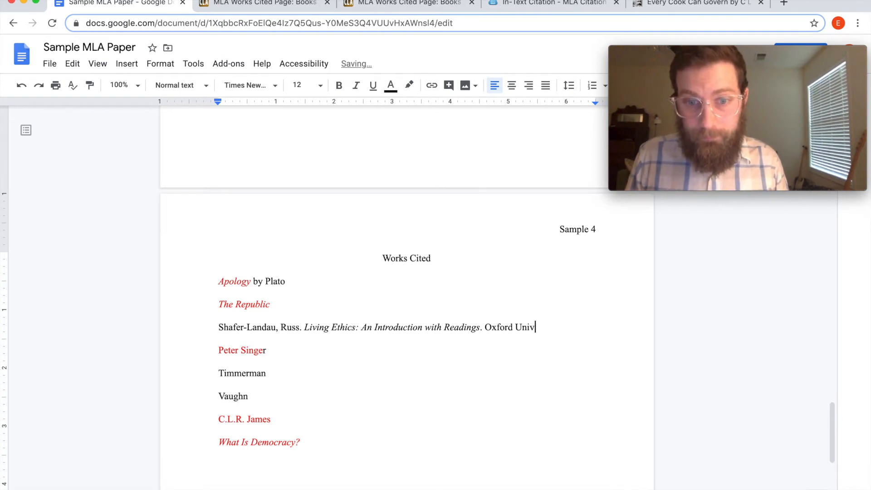
{"action": "type", "text": "ersity Press,"}
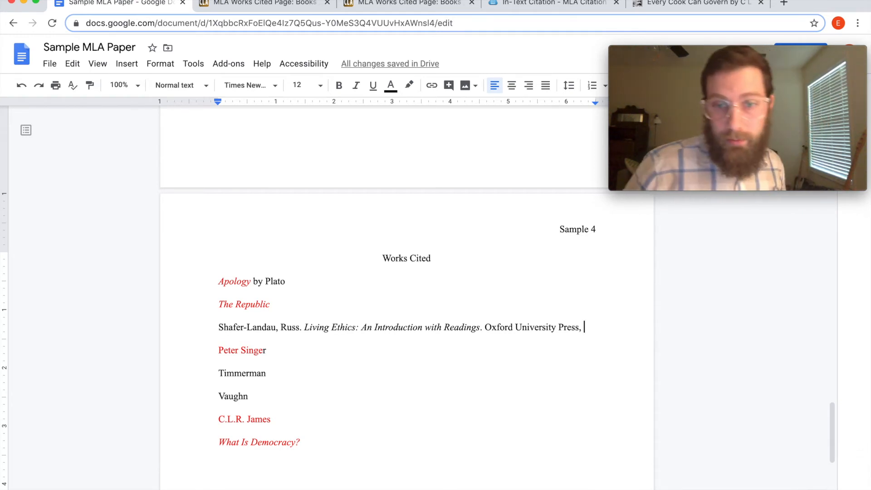
{"action": "type", "text": "20"}
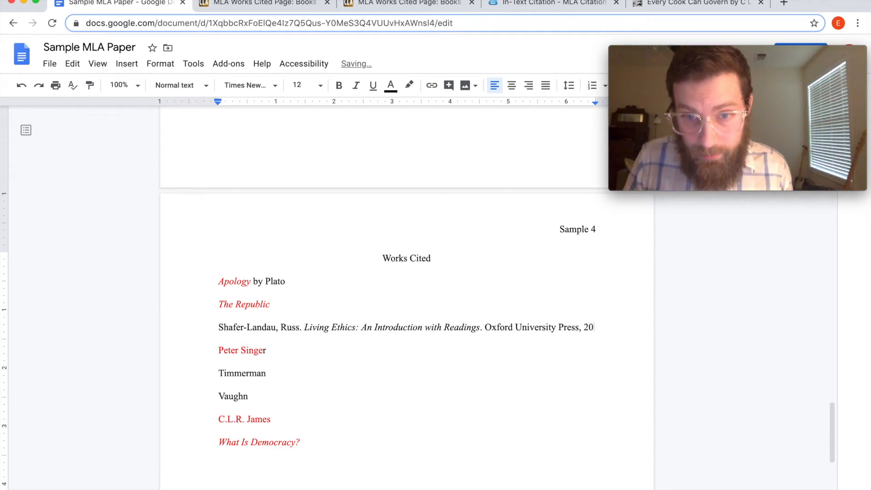
{"action": "type", "text": "19."}
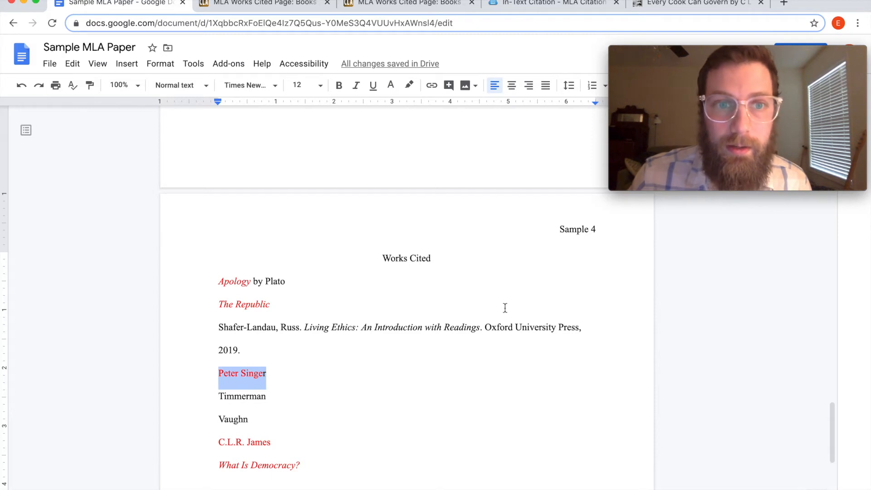
Step: Recolor the "Peter Singer" entry in Works Cited black and rewrite it as "Singer, Peter."
{"action": "left_click", "coordinate": [394, 92]}
{"action": "left_click", "coordinate": [395, 108]}
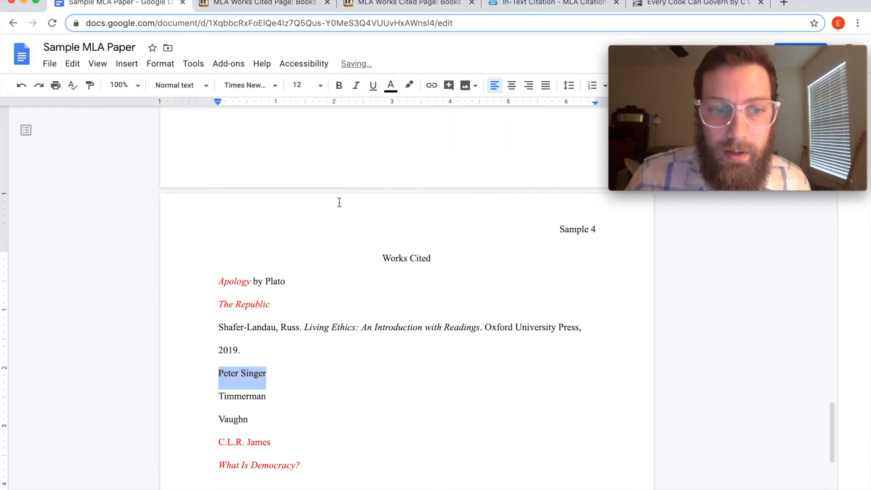
{"action": "left_click", "coordinate": [241, 372]}
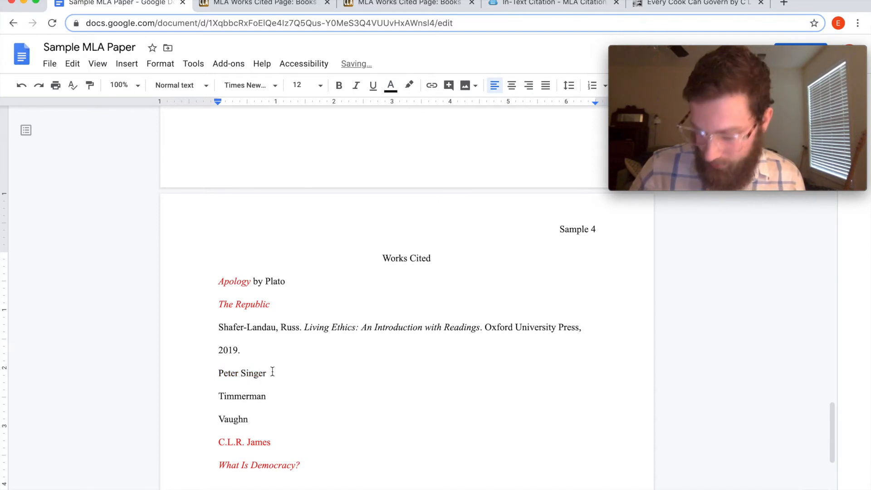
{"action": "key", "text": "BackSpace"}
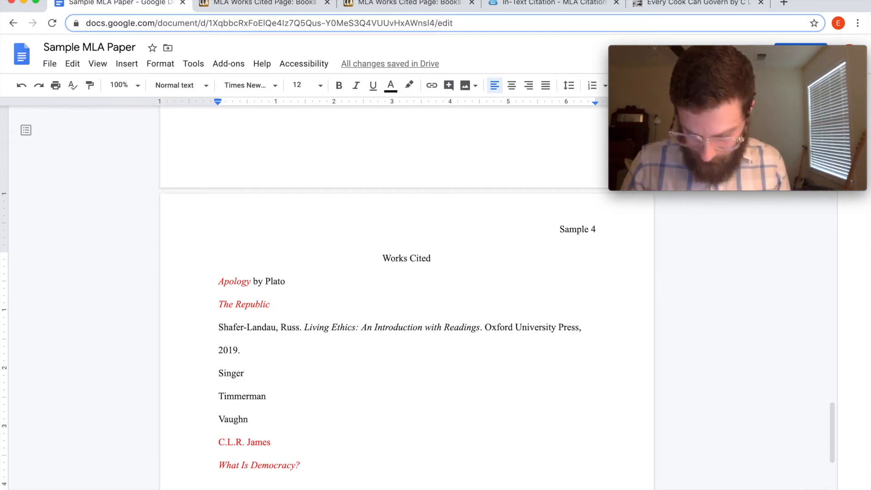
{"action": "type", "text": ", Peter."}
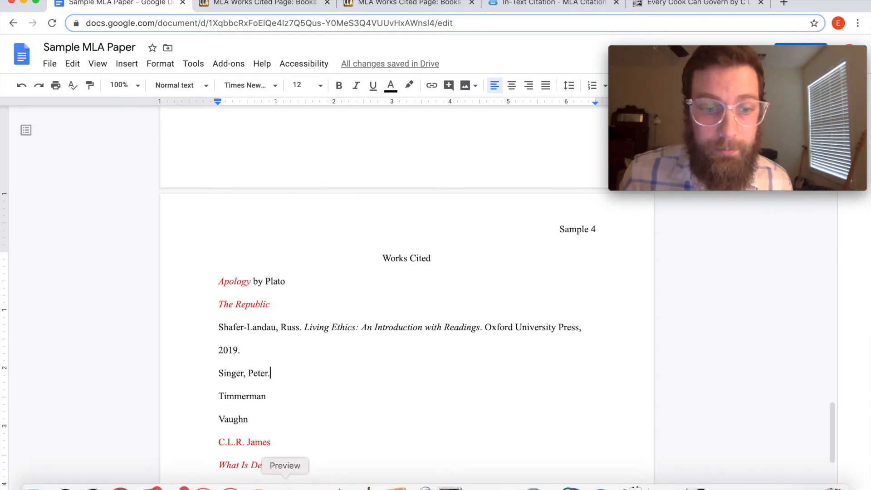
Step: Check the essay title in the Singer PDF in Preview and add "Famine, Affluence and Morality" in quotation marks to the Singer entry in Google Docs
{"action": "left_click", "coordinate": [285, 484]}
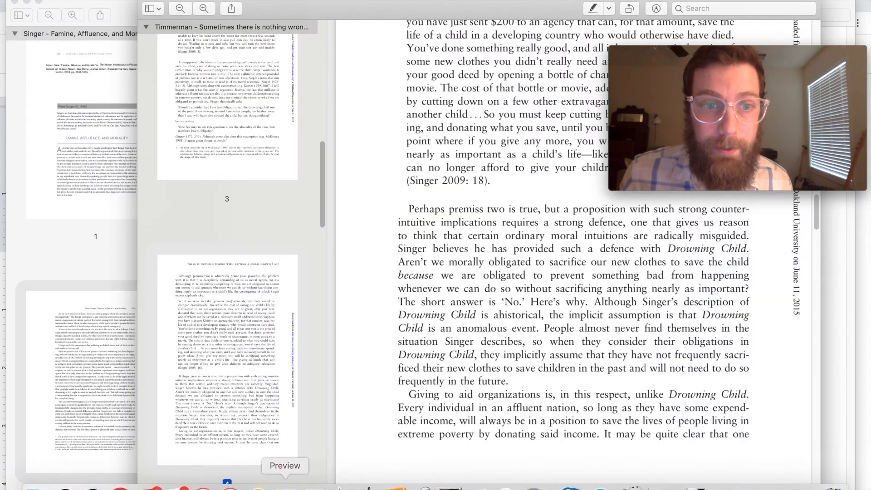
{"action": "left_click", "coordinate": [92, 6]}
{"action": "scroll", "coordinate": [325, 200], "scroll_direction": "up", "scroll_amount": 15}
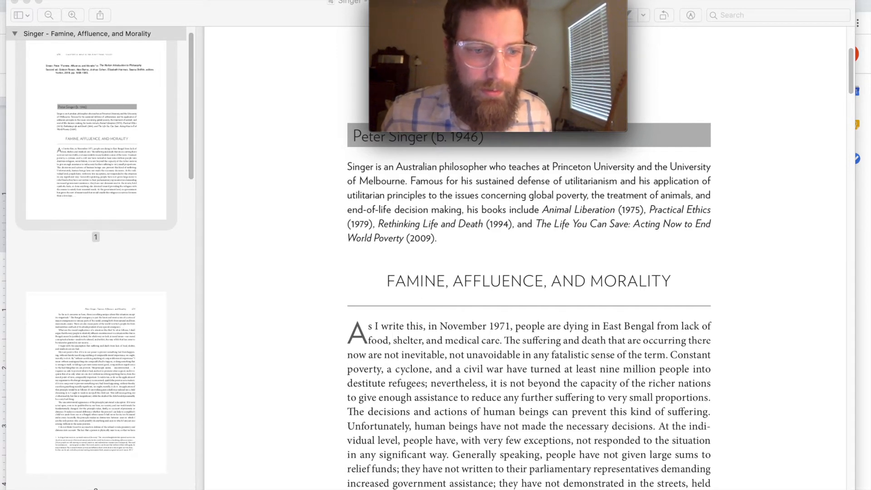
{"action": "left_click", "coordinate": [121, 488]}
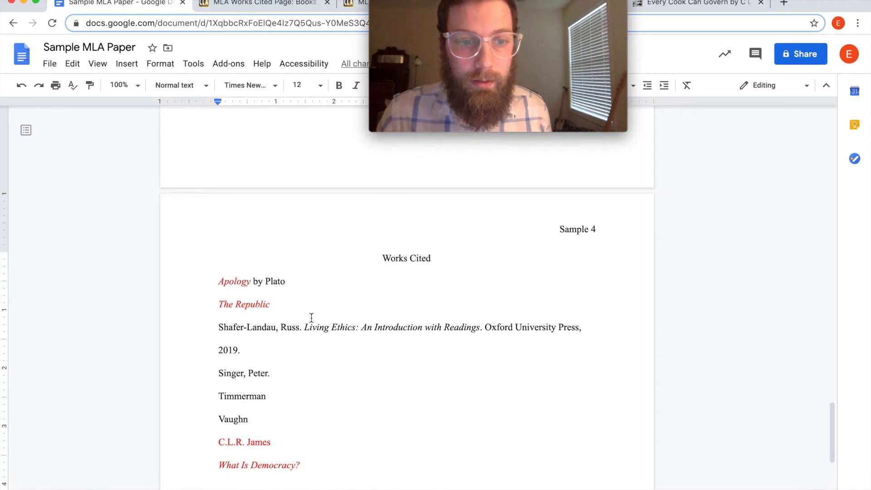
{"action": "type", "text": "\""}
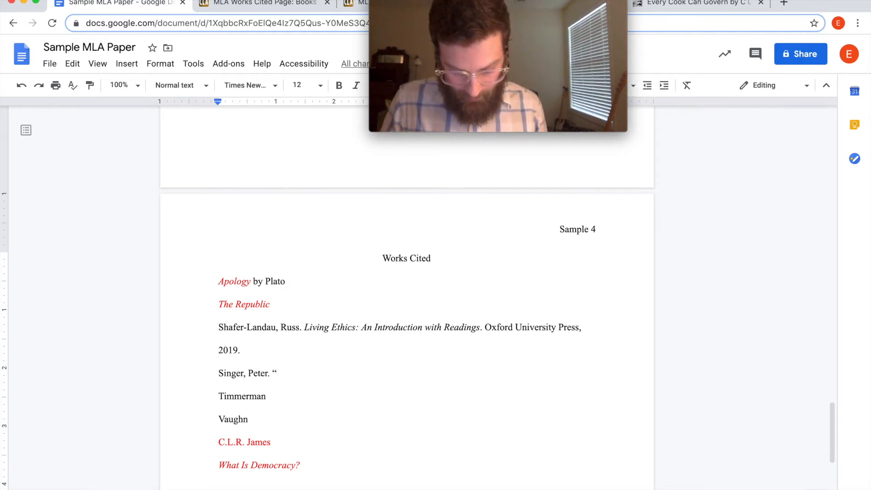
{"action": "type", "text": "Famine, Affluence and Mo"}
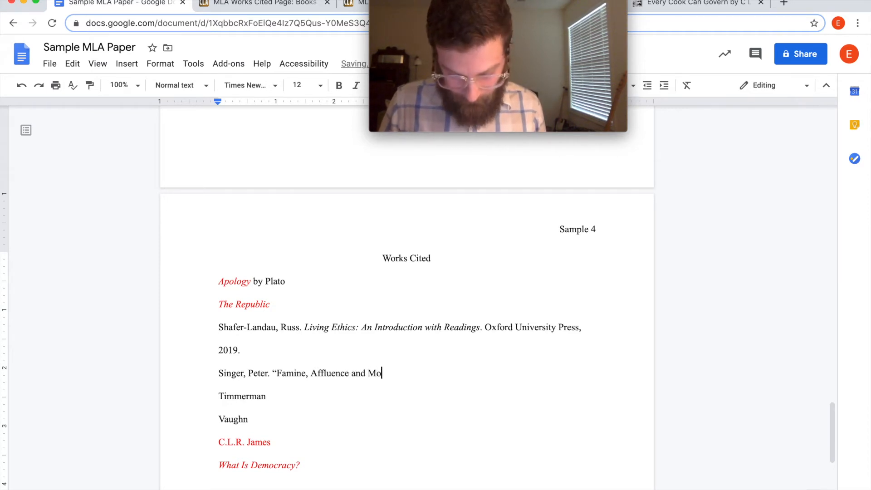
{"action": "type", "text": "ity\""}
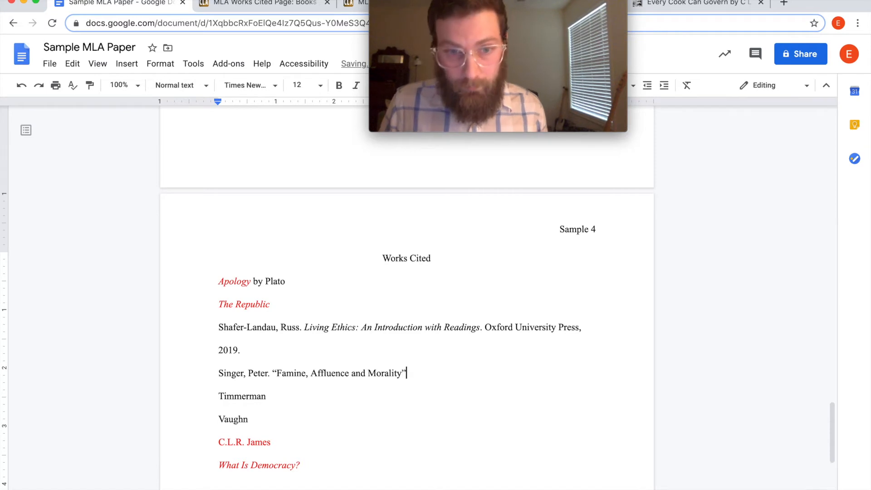
Step: Insert a comma after "Affluence" in the Singer entry's essay title
{"action": "left_click", "coordinate": [395, 373]}
{"action": "key", "text": "Left"}
{"action": "key", "text": "Left"}
{"action": "key", "text": "Left"}
{"action": "key", "text": "Left"}
{"action": "key", "text": "Left"}
{"action": "key", "text": "Left"}
{"action": "key", "text": "Left"}
{"action": "key", "text": "Left"}
{"action": "key", "text": "Left"}
{"action": "key", "text": "Left"}
{"action": "key", "text": "Left"}
{"action": "key", "text": "Left"}
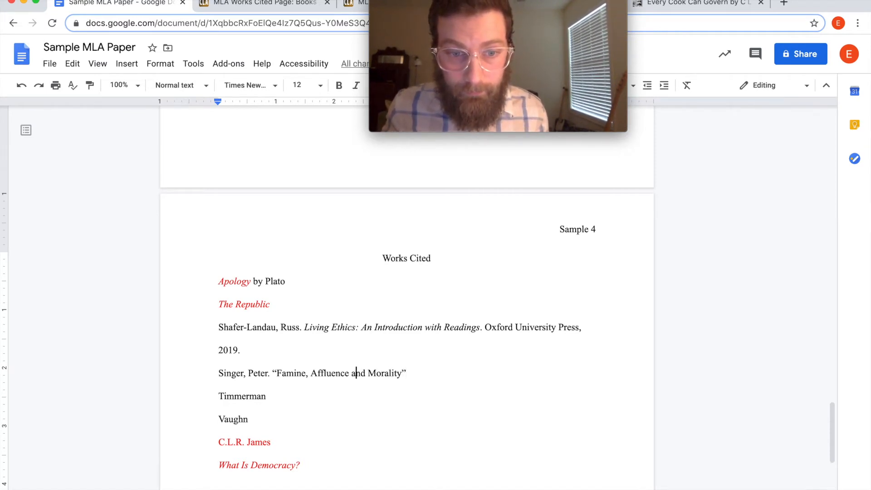
{"action": "key", "text": "Right"}
{"action": "type", "text": ","}
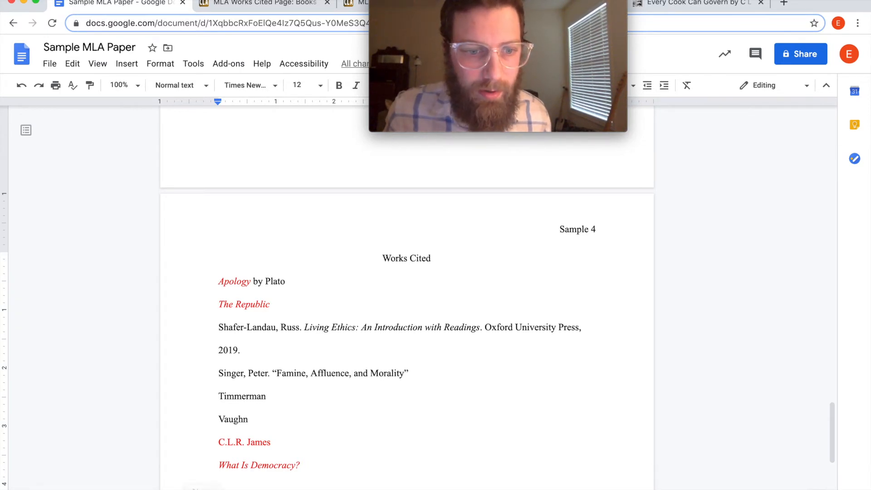
Step: Switch to the Singer PDF in Preview and examine the full source citation above the essay on its first page
{"action": "mouse_move", "coordinate": [230, 489]}
{"action": "left_click", "coordinate": [285, 488]}
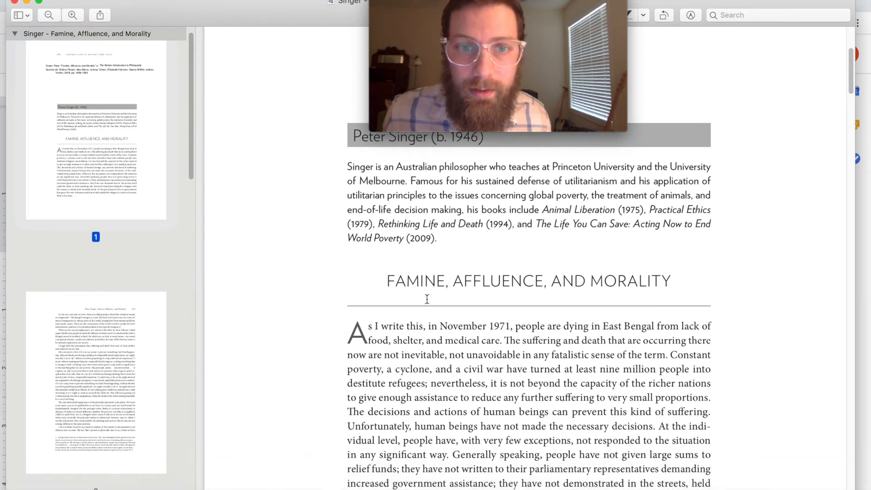
{"action": "scroll", "coordinate": [427, 300], "scroll_direction": "up", "scroll_amount": 2}
{"action": "left_click_drag", "start_coordinate": [447, 3], "coordinate": [669, 162]}
{"action": "scroll", "coordinate": [469, 130], "scroll_direction": "up", "scroll_amount": 5}
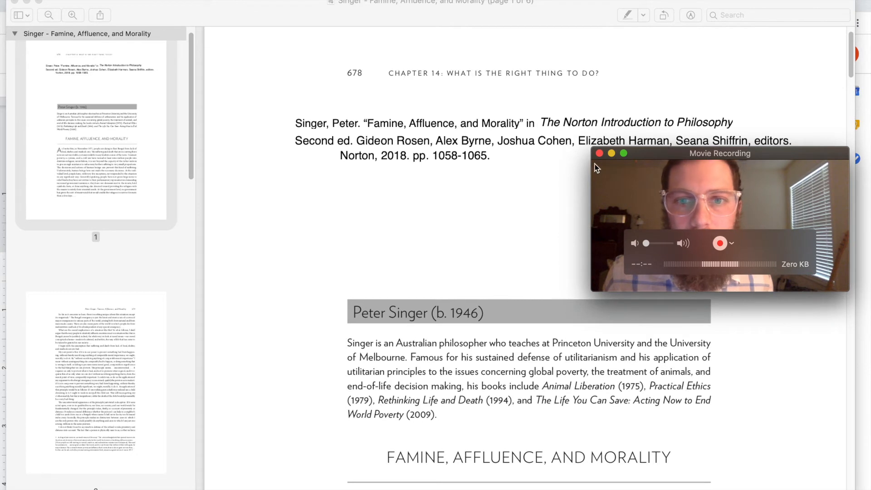
{"action": "left_click_drag", "start_coordinate": [671, 155], "coordinate": [646, 182]}
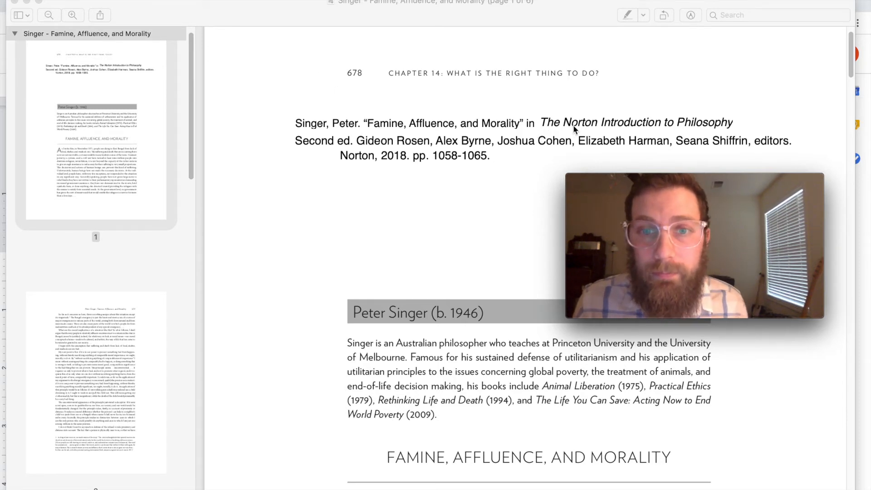
{"action": "left_click", "coordinate": [547, 126]}
{"action": "left_click", "coordinate": [546, 125]}
{"action": "left_click_drag", "start_coordinate": [563, 123], "coordinate": [561, 123]}
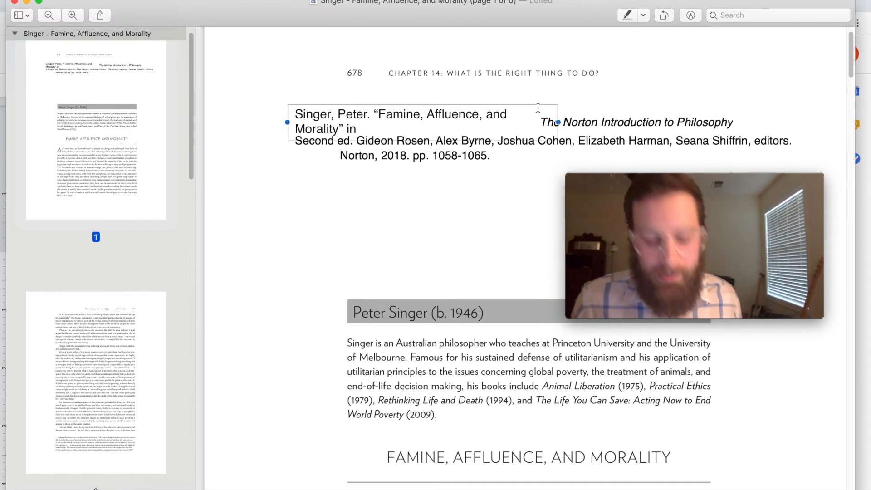
{"action": "key", "text": "super+z"}
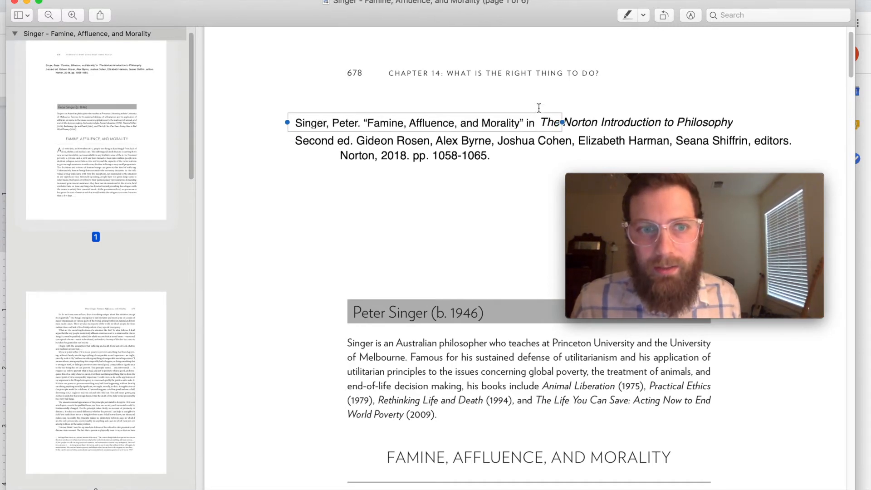
{"action": "left_click", "coordinate": [494, 183]}
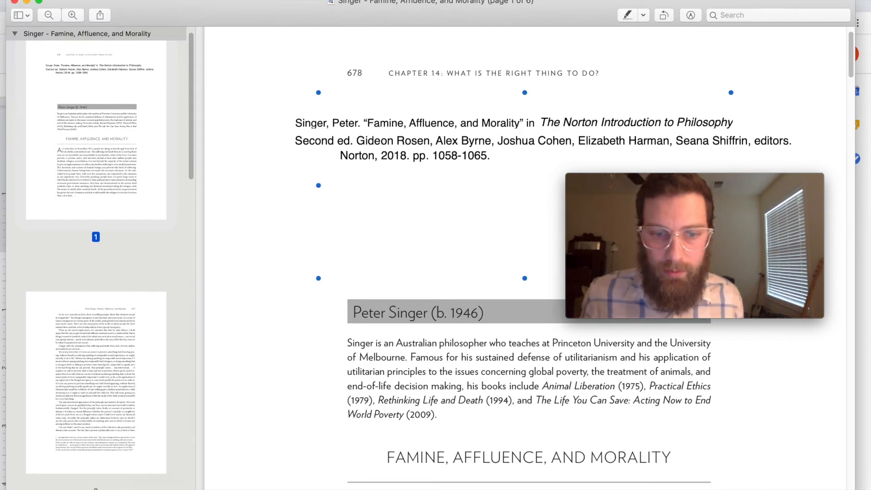
Step: Switch to the Sample MLA Paper in Google Chrome and add "ed.." after "Second" in the Singer works-cited entry
{"action": "mouse_move", "coordinate": [313, 489]}
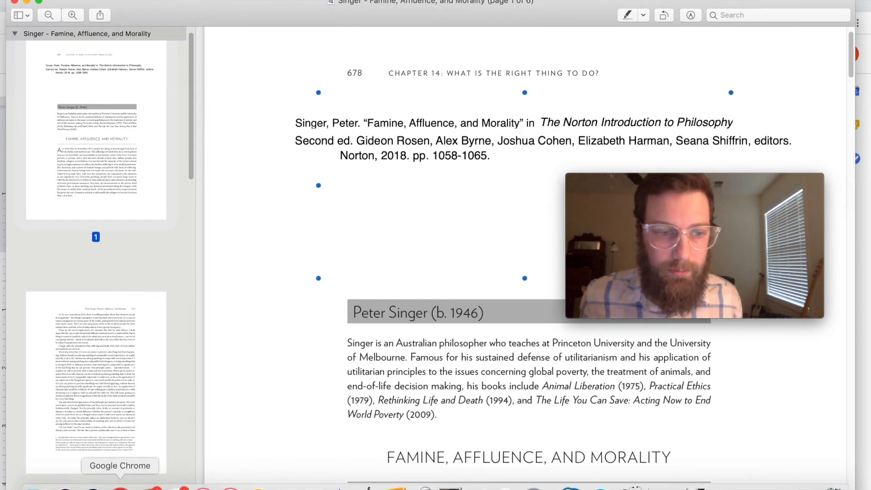
{"action": "left_click", "coordinate": [120, 487]}
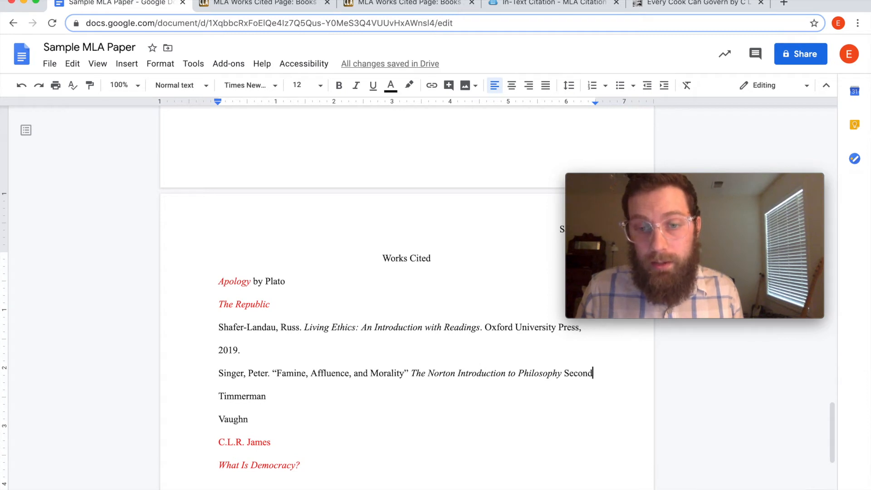
{"action": "type", "text": "ed.."}
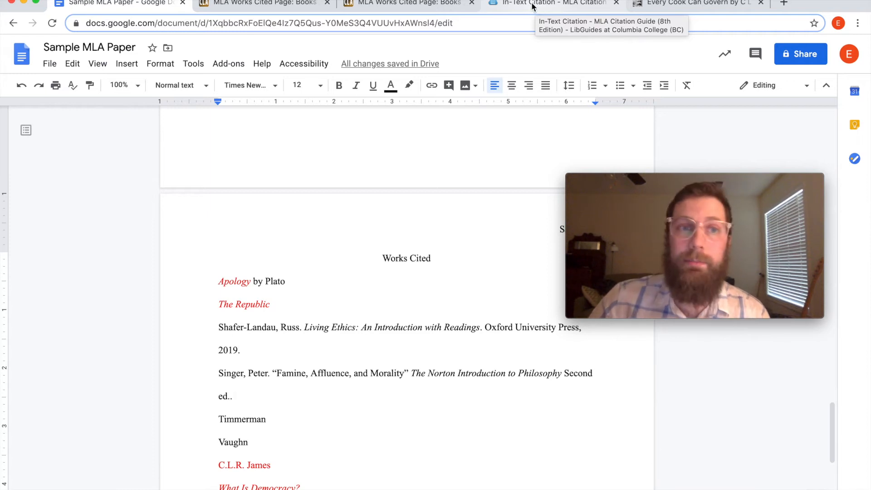
Step: Find the citation format for a work in an anthology, reference, or collection on the Purdue OWL MLA books page
{"action": "left_click", "coordinate": [273, 6]}
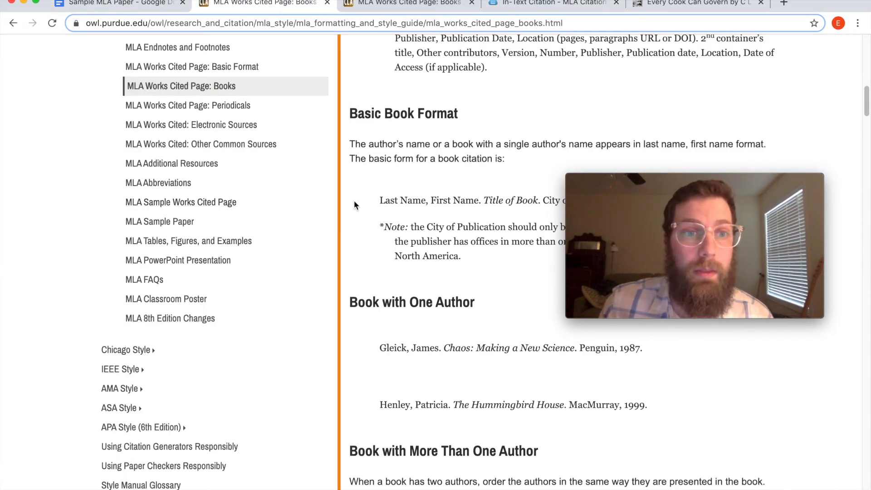
{"action": "scroll", "coordinate": [439, 211], "scroll_direction": "up", "scroll_amount": 5}
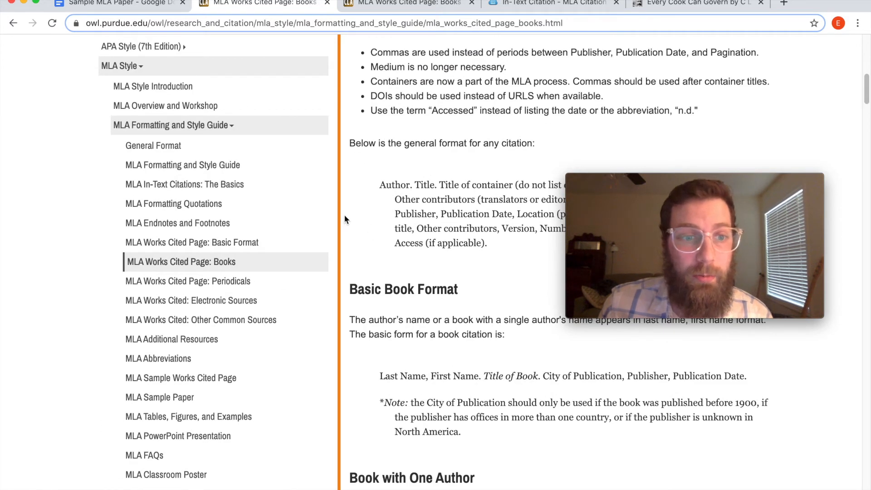
{"action": "scroll", "coordinate": [418, 262], "scroll_direction": "up", "scroll_amount": 5}
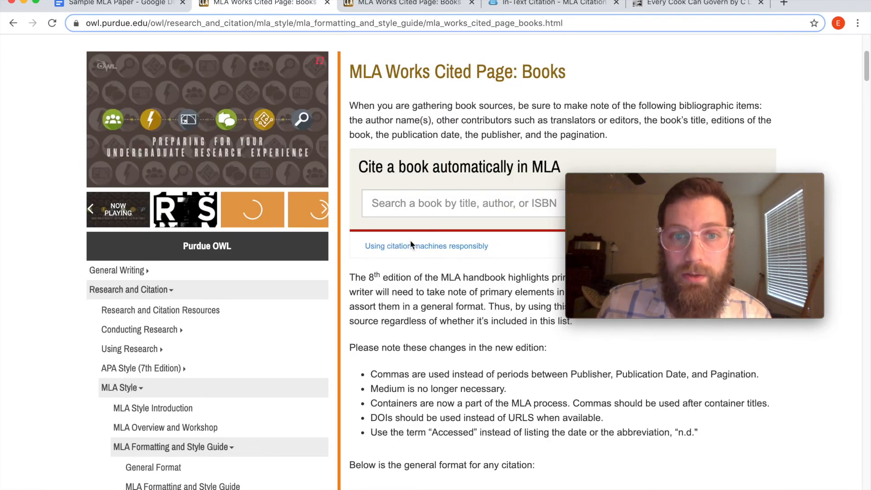
{"action": "scroll", "coordinate": [411, 241], "scroll_direction": "down", "scroll_amount": 2}
{"action": "scroll", "coordinate": [411, 242], "scroll_direction": "down", "scroll_amount": 20}
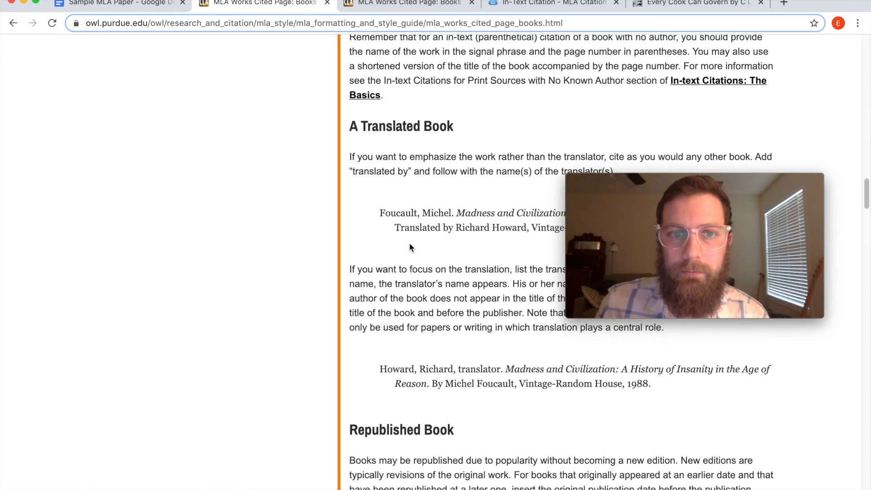
{"action": "scroll", "coordinate": [410, 245], "scroll_direction": "down", "scroll_amount": 20}
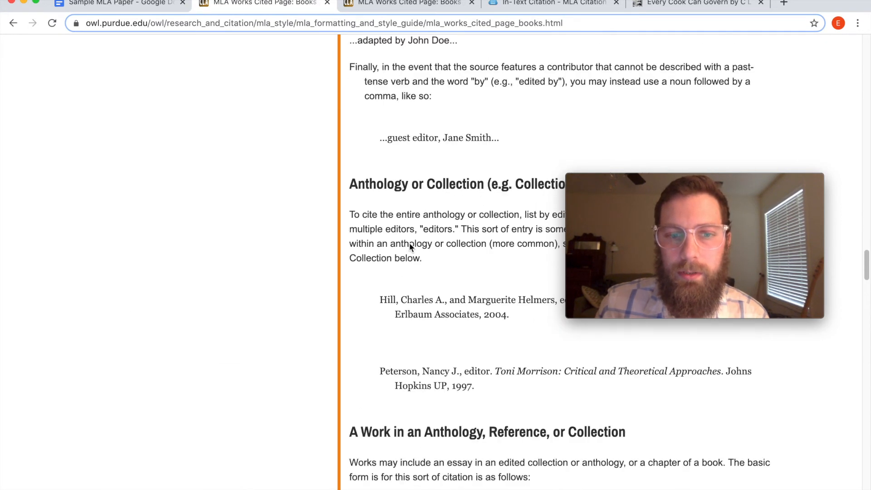
{"action": "left_click_drag", "start_coordinate": [643, 179], "coordinate": [161, 65]}
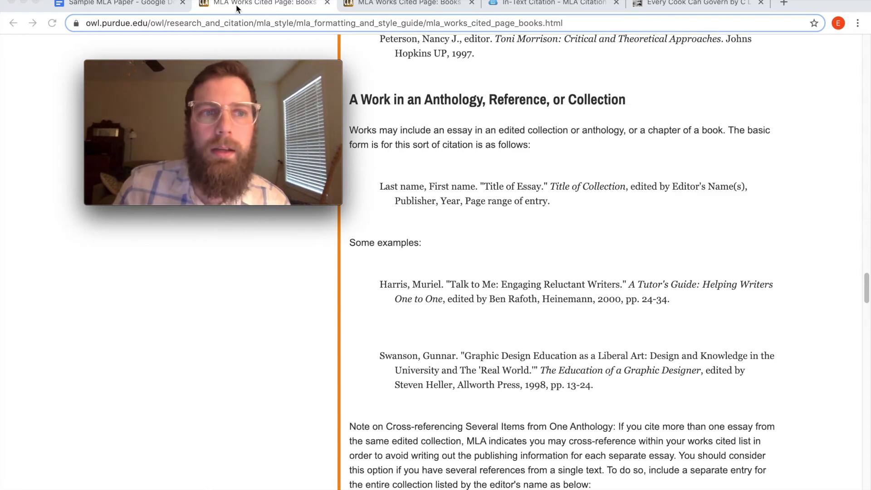
Step: Return to the Sample MLA Paper and replace "ed.." in the Singer entry with "edited by"
{"action": "left_click", "coordinate": [141, 4]}
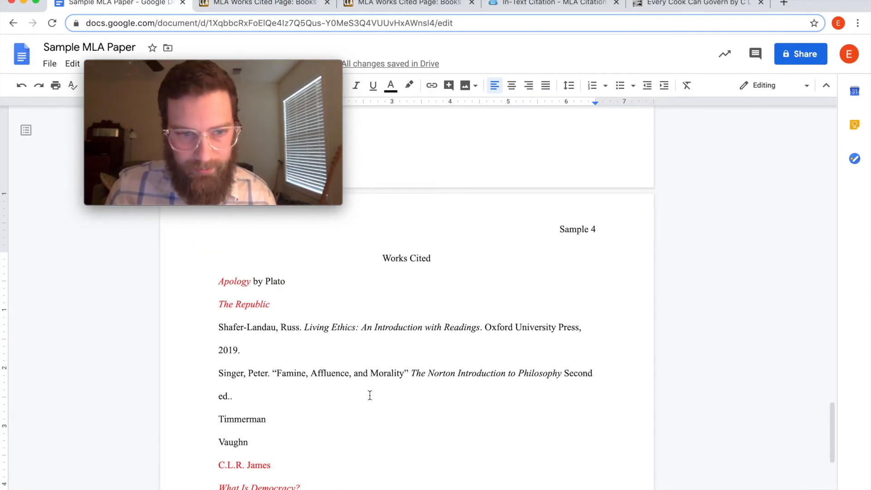
{"action": "key", "text": "BackSpace"}
{"action": "key", "text": "BackSpace"}
{"action": "key", "text": "BackSpace"}
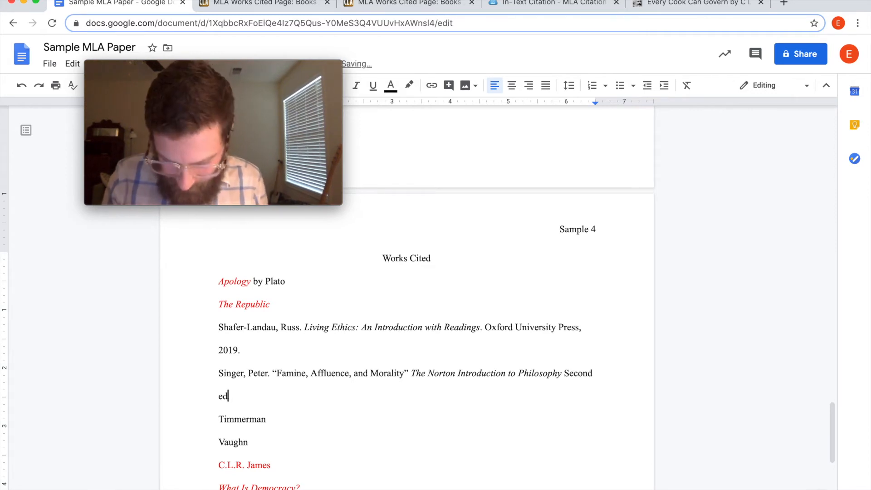
{"action": "type", "text": "ited by"}
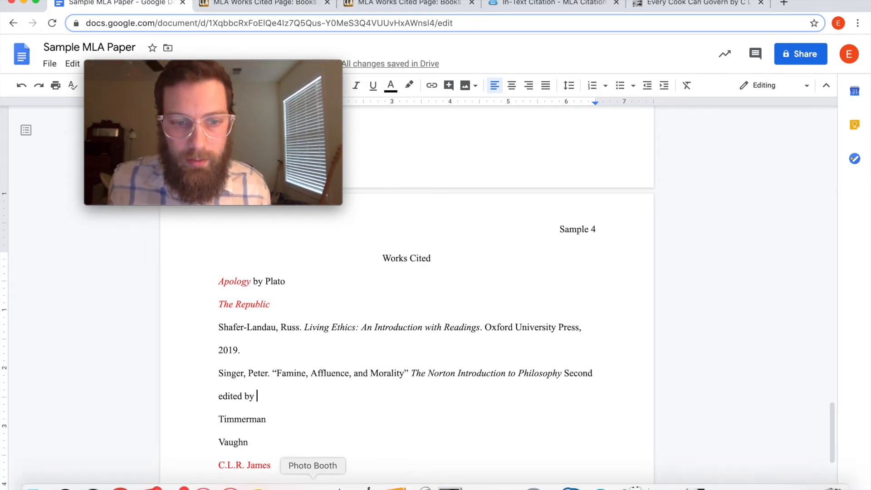
Step: Switch to the Singer PDF in Preview and copy the citation note's line that runs from "Second ed." to "editors."
{"action": "left_click", "coordinate": [287, 483]}
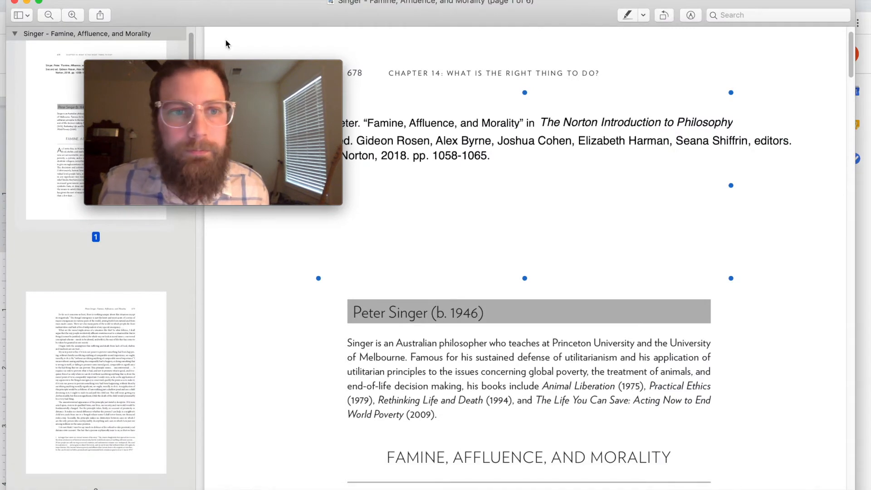
{"action": "left_click_drag", "start_coordinate": [242, 64], "coordinate": [172, 80]}
{"action": "left_click", "coordinate": [362, 143]}
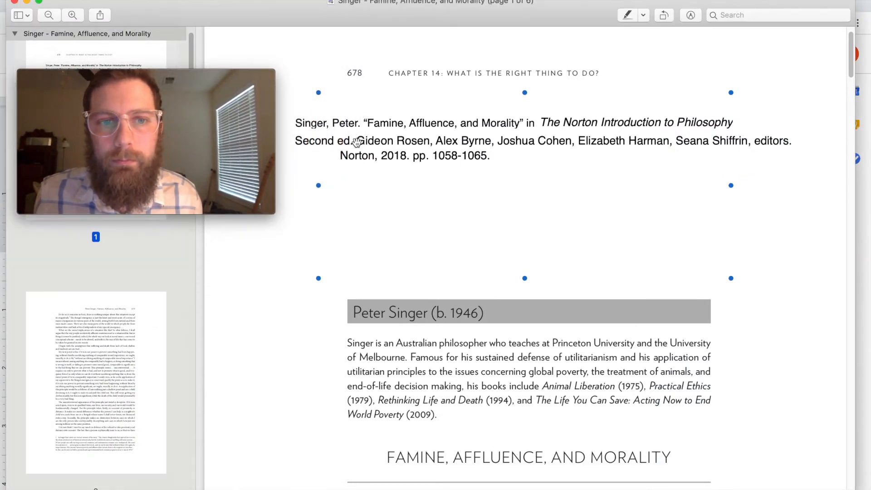
{"action": "left_click", "coordinate": [367, 141]}
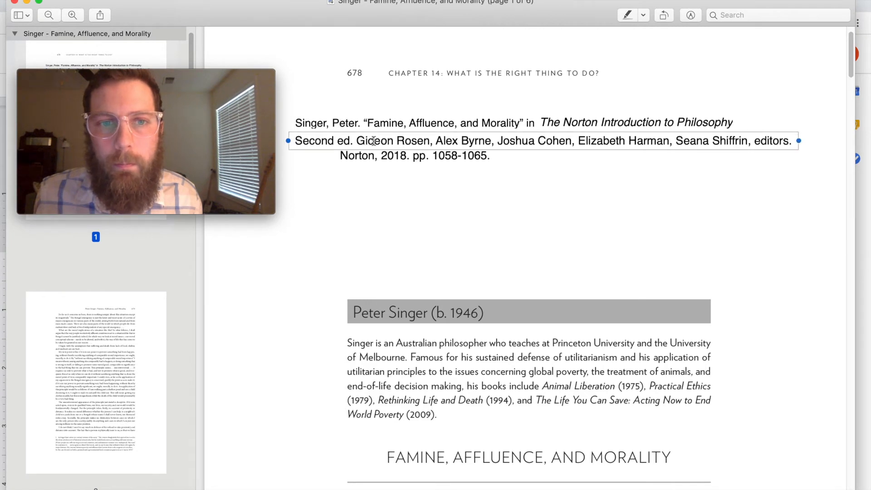
{"action": "double_click", "coordinate": [372, 141]}
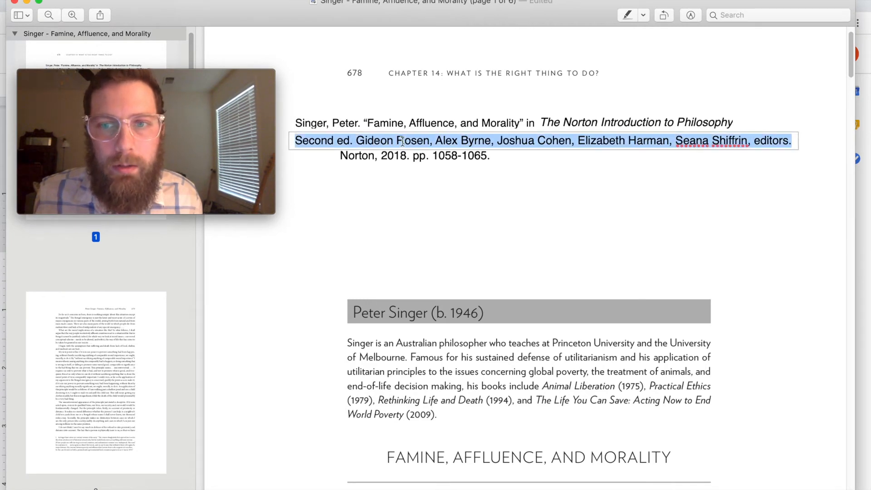
{"action": "right_click", "coordinate": [403, 141]}
{"action": "left_click", "coordinate": [424, 187]}
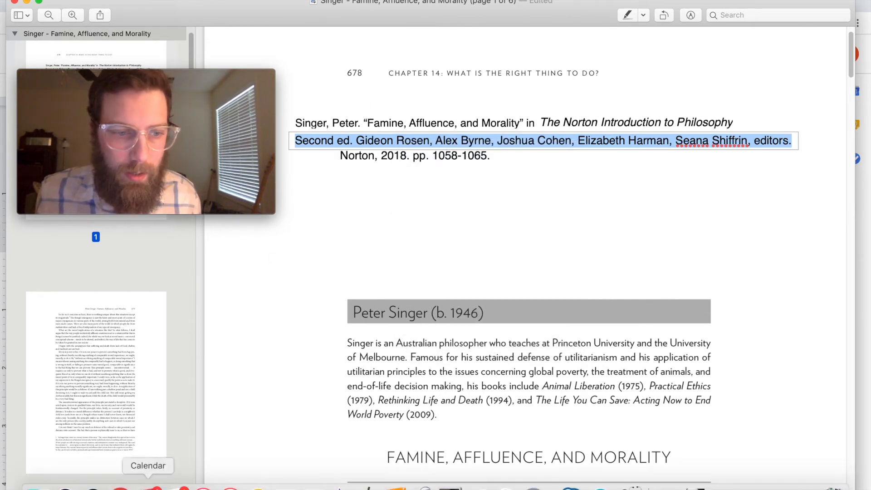
Step: Paste the copied editor line after "edited by" in the paper's Singer entry and remove "Second ed." and the earlier "Second"
{"action": "left_click", "coordinate": [117, 484]}
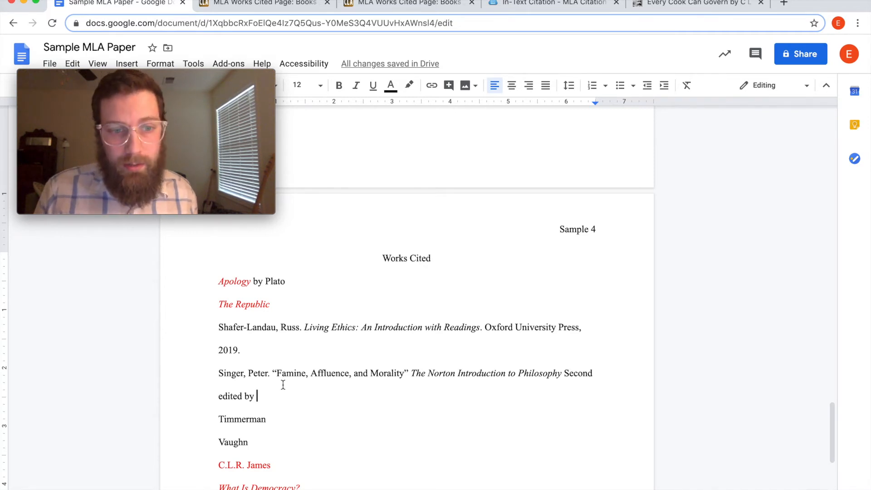
{"action": "key", "text": "super+v"}
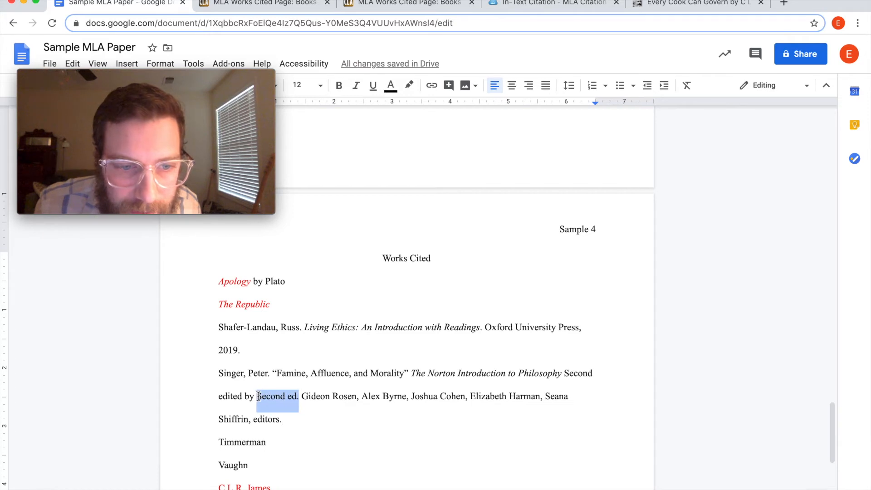
{"action": "key", "text": "BackSpace"}
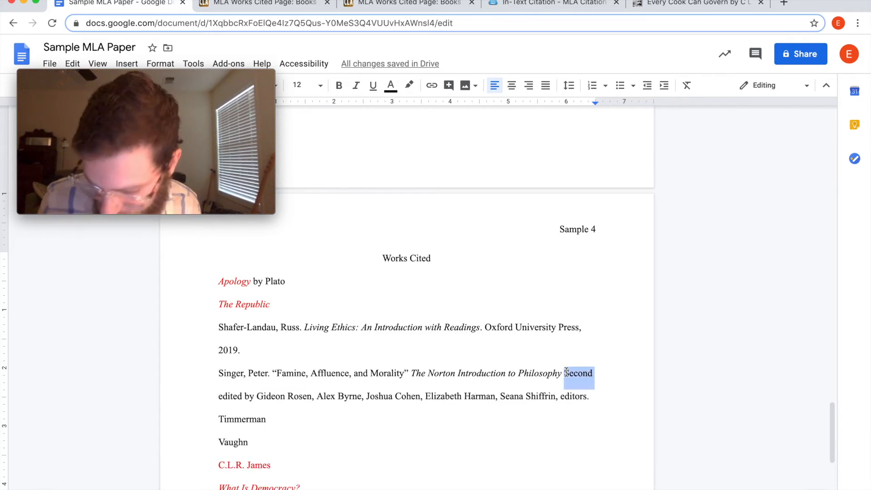
{"action": "key", "text": "BackSpace"}
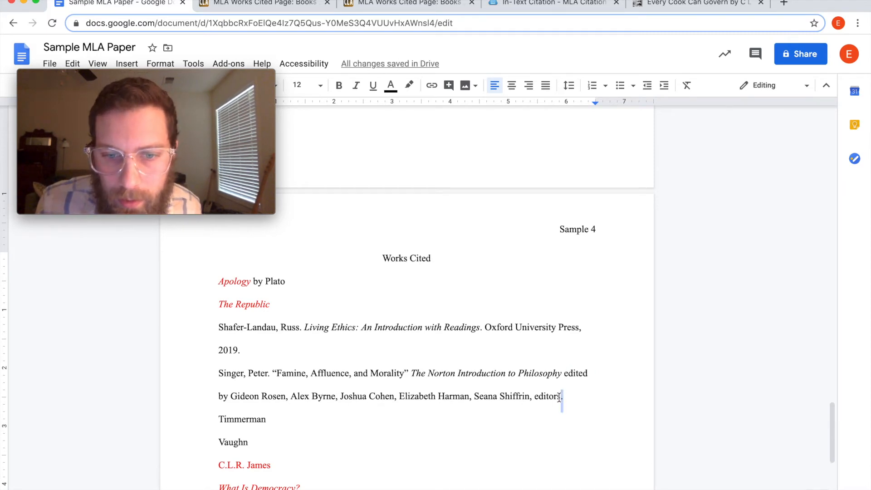
Step: Replace ", editors." at the end of the Singer entry with a period and insert "and" before the last editor's name
{"action": "key", "text": "BackSpace"}
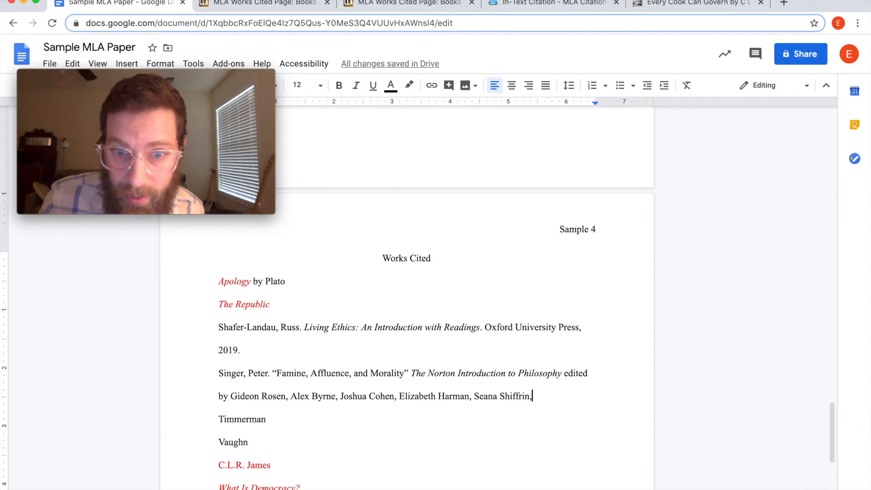
{"action": "key", "text": "BackSpace"}
{"action": "key", "text": "BackSpace"}
{"action": "type", "text": "."}
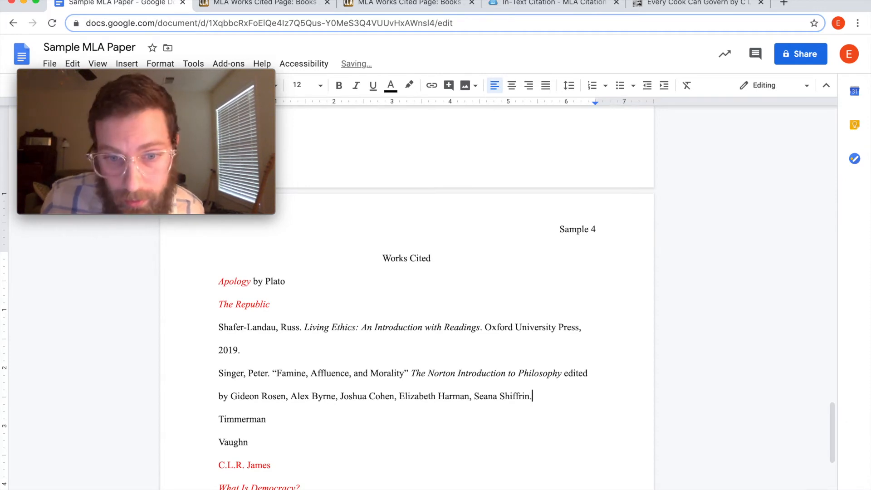
{"action": "left_click", "coordinate": [475, 396]}
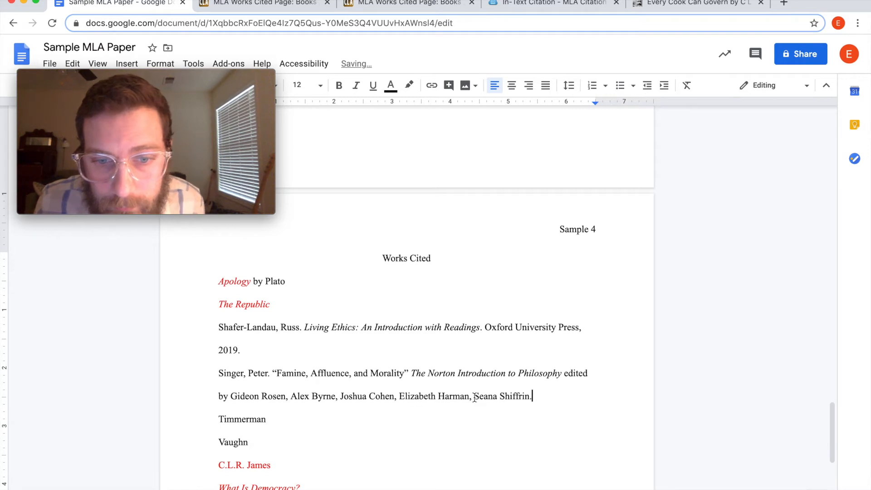
{"action": "type", "text": "and"}
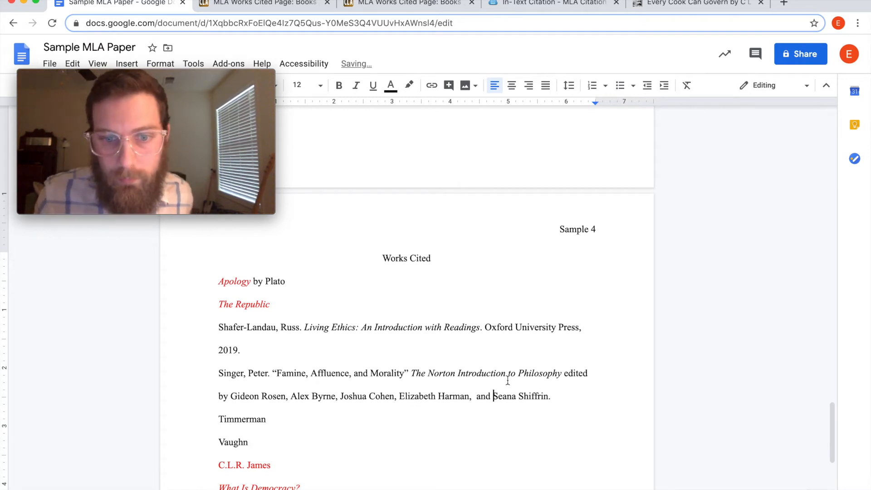
Step: Compare the Singer PDF's citation note and the paper's entry with the Purdue OWL format for a work in an anthology
{"action": "mouse_move", "coordinate": [340, 486]}
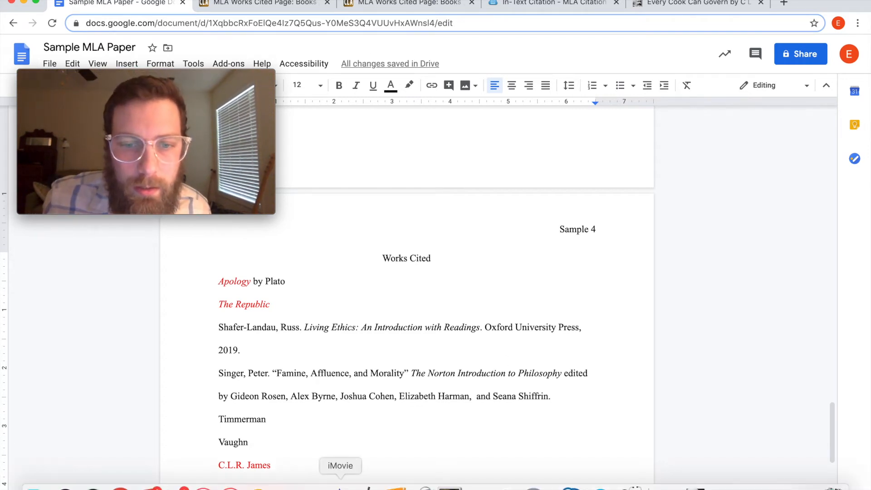
{"action": "left_click", "coordinate": [285, 485]}
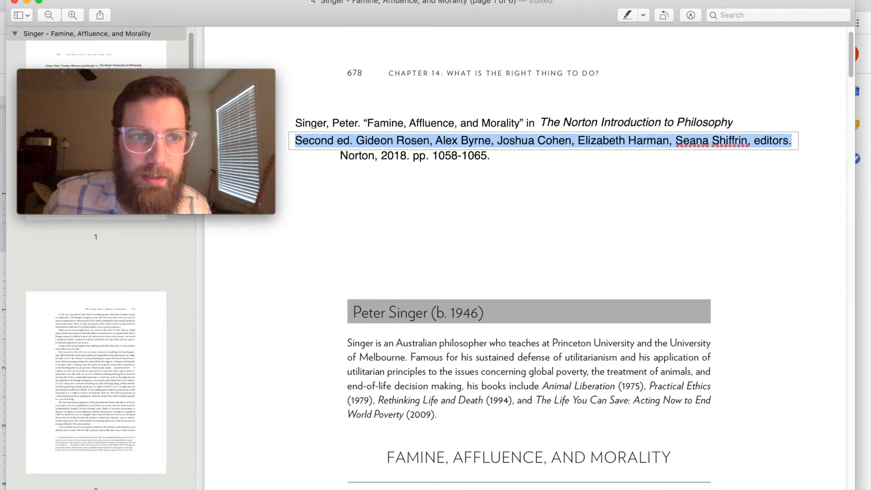
{"action": "key", "text": "super+Tab"}
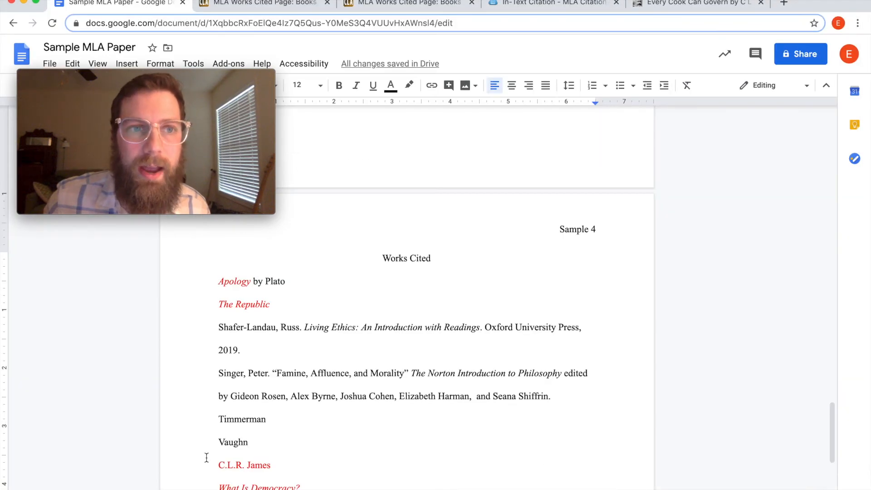
{"action": "left_click", "coordinate": [273, 2]}
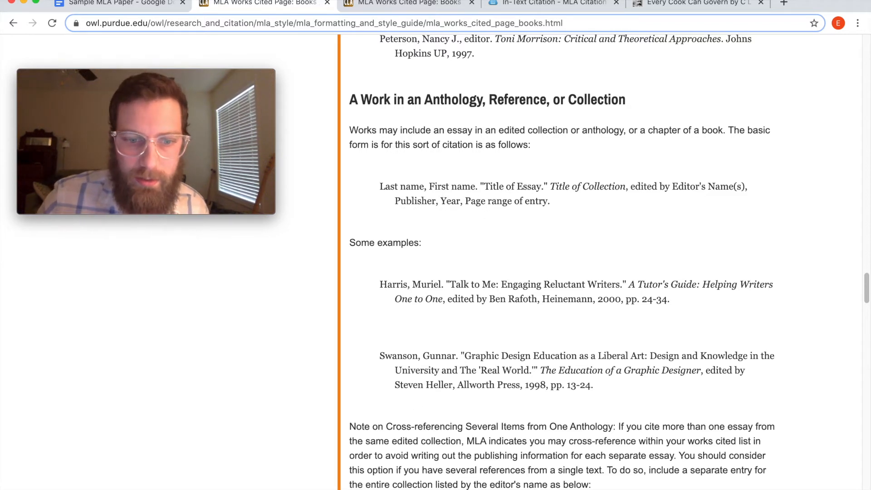
Step: Copy the line "Norton, 2018. pp. 1058-1065." from the Singer PDF in Preview and switch back to Chrome
{"action": "left_click", "coordinate": [286, 480]}
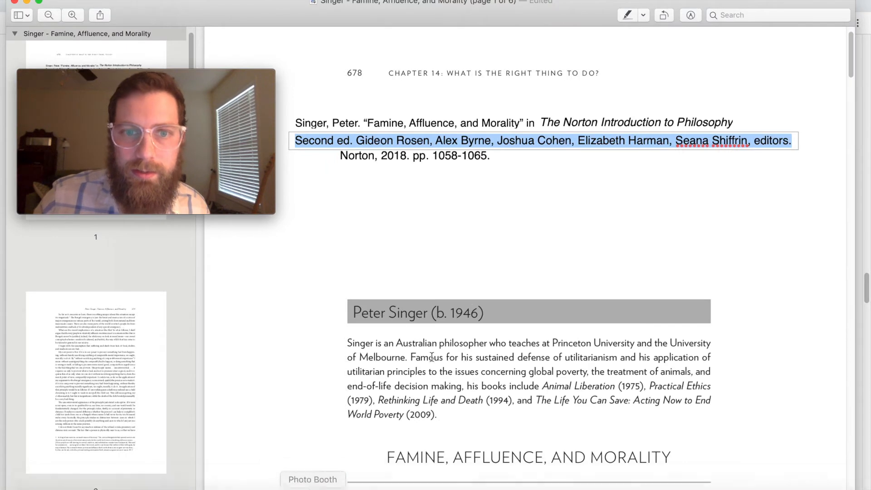
{"action": "left_click", "coordinate": [489, 156]}
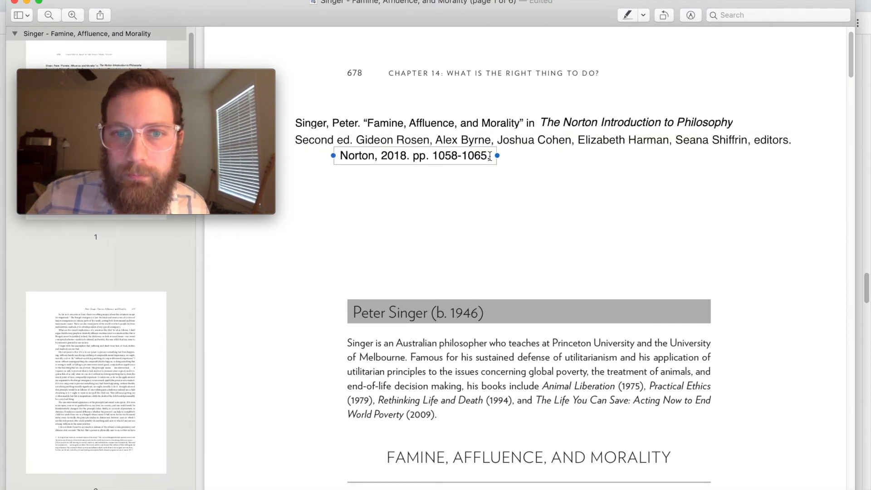
{"action": "left_click_drag", "start_coordinate": [497, 155], "coordinate": [492, 156]}
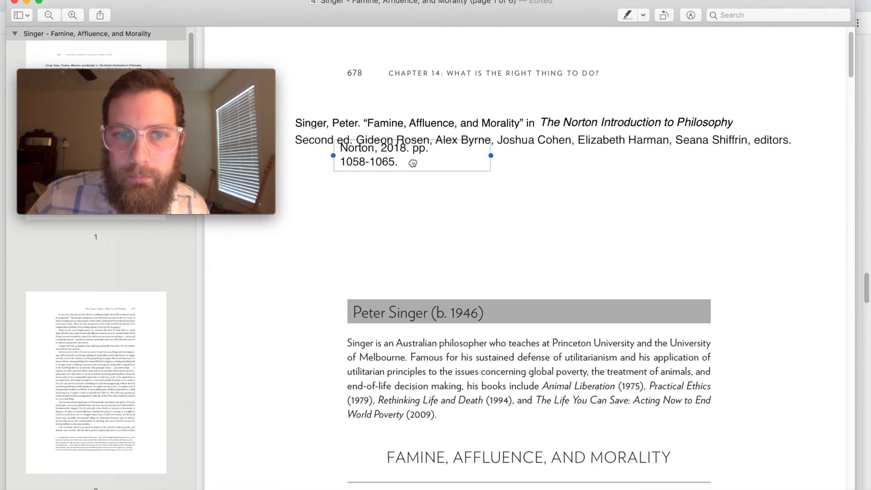
{"action": "left_click_drag", "start_coordinate": [413, 164], "coordinate": [427, 181]}
{"action": "triple_click", "coordinate": [405, 181]}
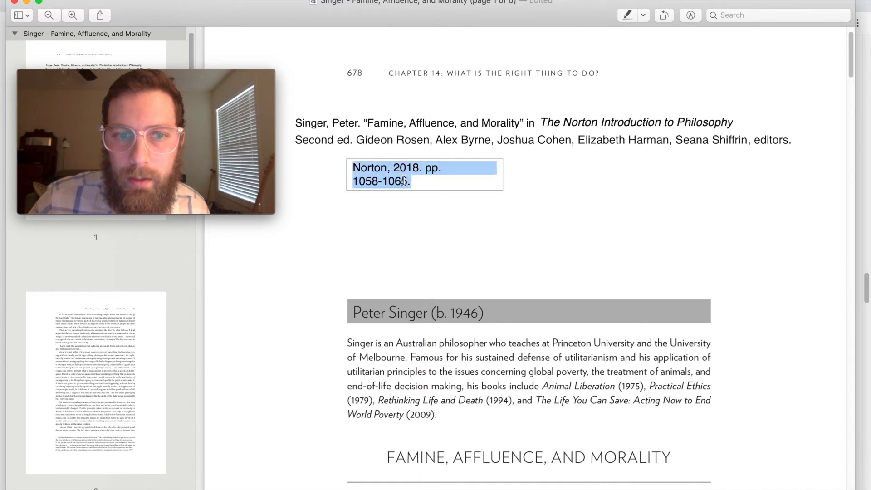
{"action": "right_click", "coordinate": [405, 183]}
{"action": "left_click", "coordinate": [426, 227]}
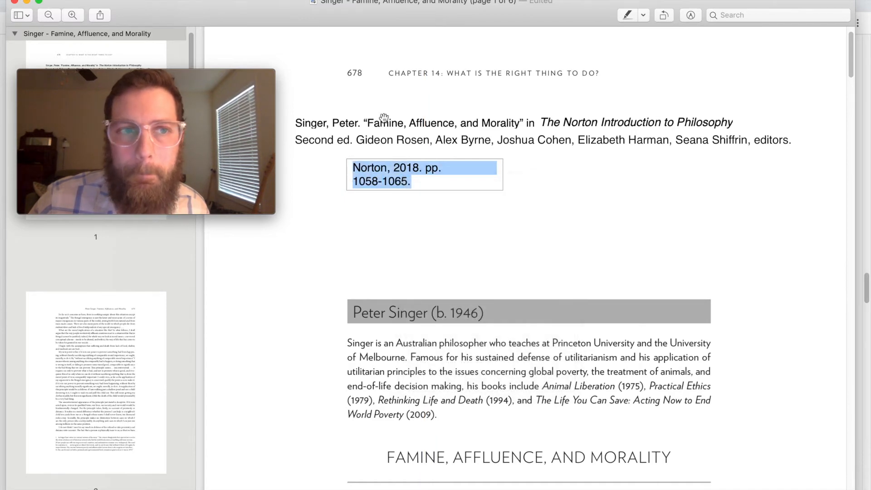
{"action": "key", "text": "super+Tab"}
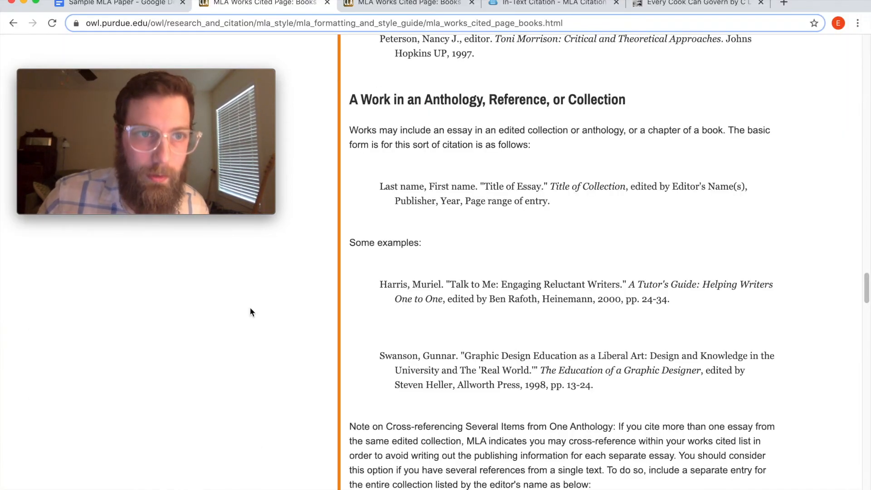
Step: Paste "Norton, 2018. pp. 1058-1065." at the end of the paper's Singer entry and compare it with Purdue OWL's anthology examples
{"action": "left_click", "coordinate": [159, 4]}
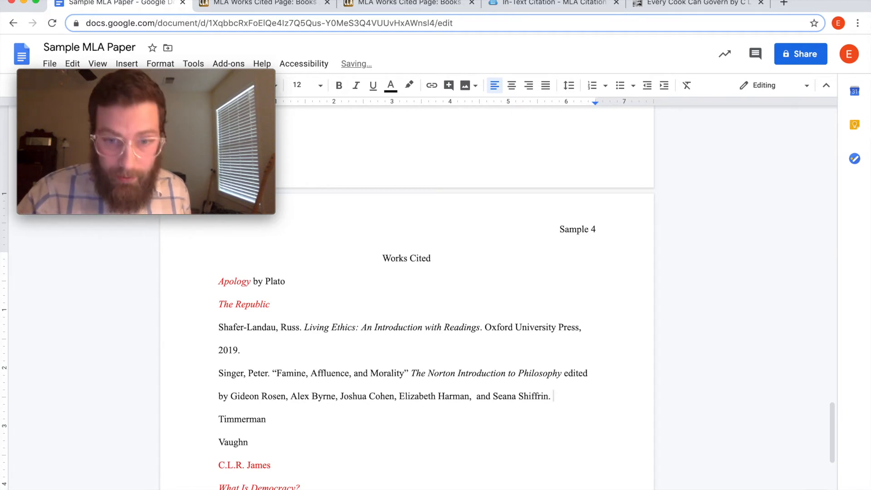
{"action": "key", "text": "super+v"}
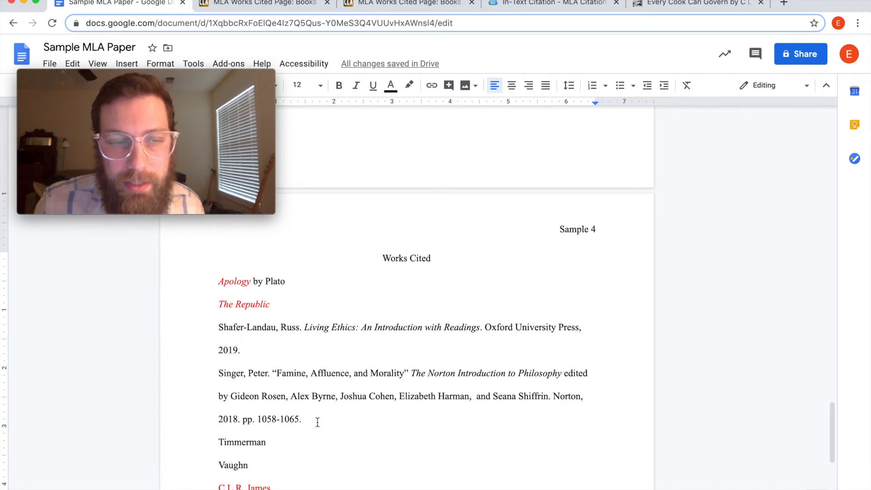
{"action": "left_click", "coordinate": [295, 6]}
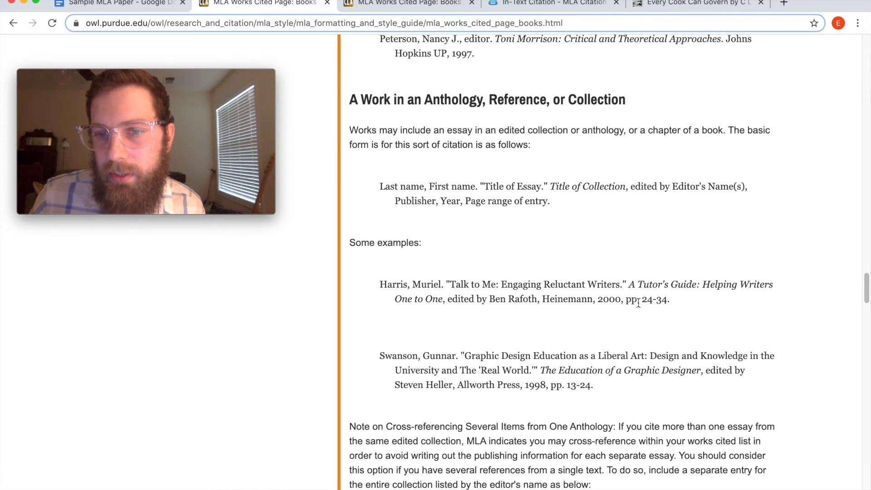
Step: Replace the period after "2018" in the Singer entry with a comma and delete the extra space before "and" in the editor list
{"action": "left_click", "coordinate": [112, 5]}
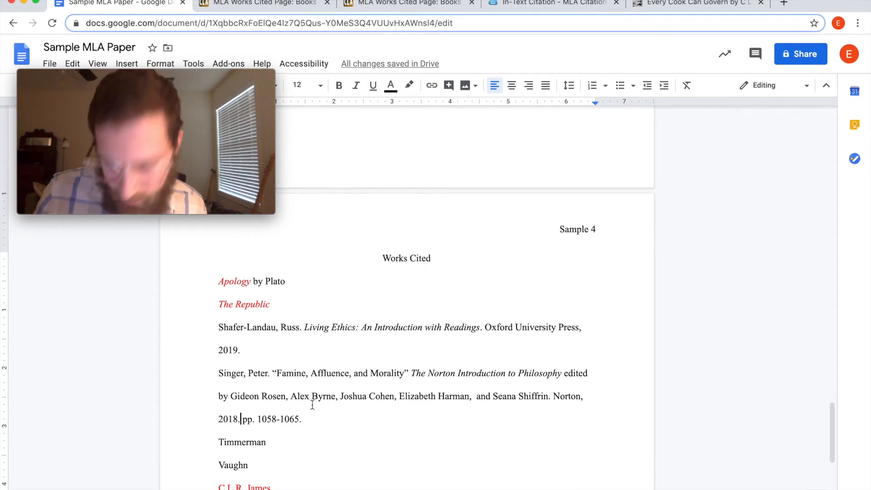
{"action": "left_click", "coordinate": [240, 420]}
{"action": "key", "text": "BackSpace"}
{"action": "type", "text": ","}
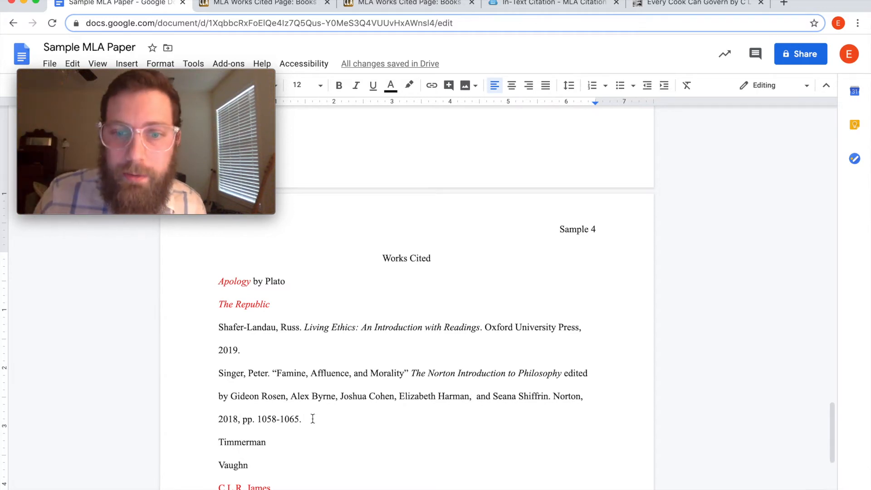
{"action": "left_click", "coordinate": [476, 396]}
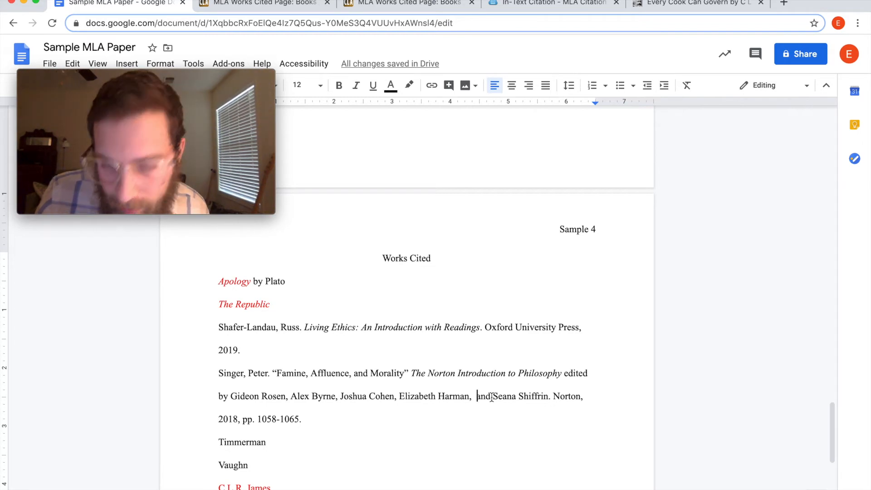
{"action": "key", "text": "BackSpace"}
{"action": "left_click", "coordinate": [551, 397]}
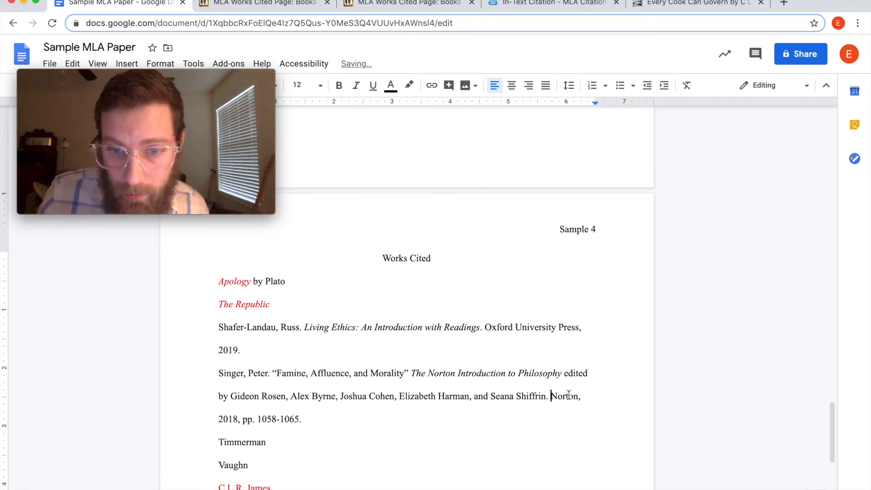
{"action": "type", "text": "Secon"}
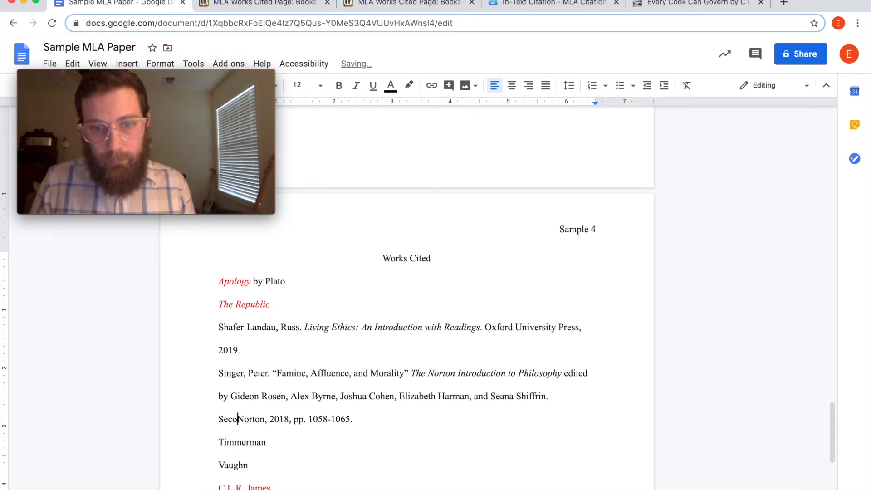
{"action": "key", "text": "BackSpace"}
{"action": "key", "text": "BackSpace"}
{"action": "key", "text": "BackSpace"}
{"action": "key", "text": "BackSpace"}
{"action": "key", "text": "BackSpace"}
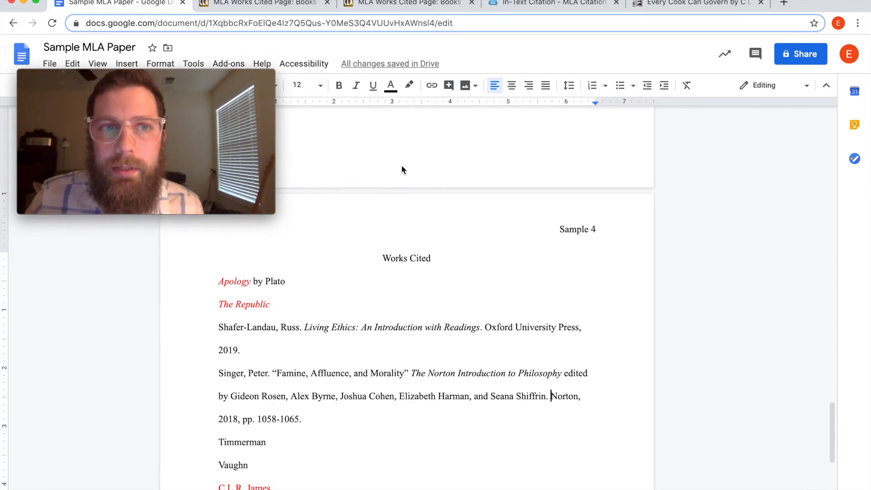
Step: Search the Purdue OWL books page for "edition" and go through the matches as far as the Republished Book section
{"action": "left_click", "coordinate": [294, 5]}
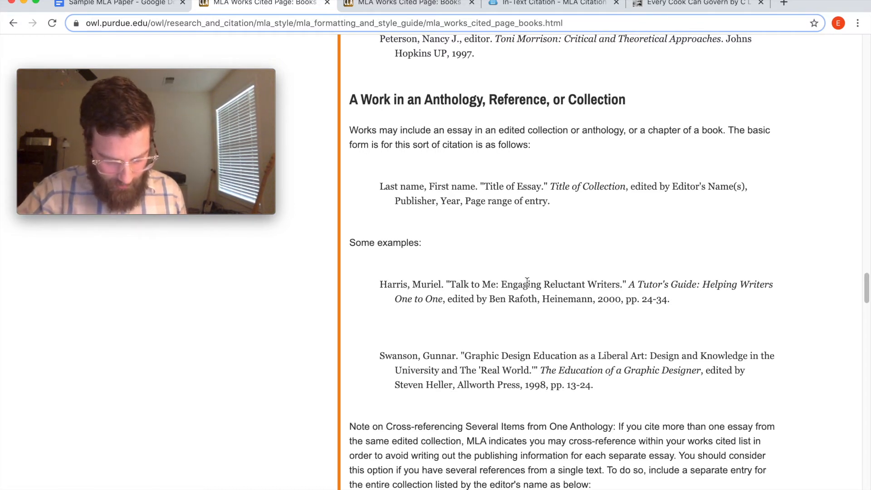
{"action": "key", "text": "super+f"}
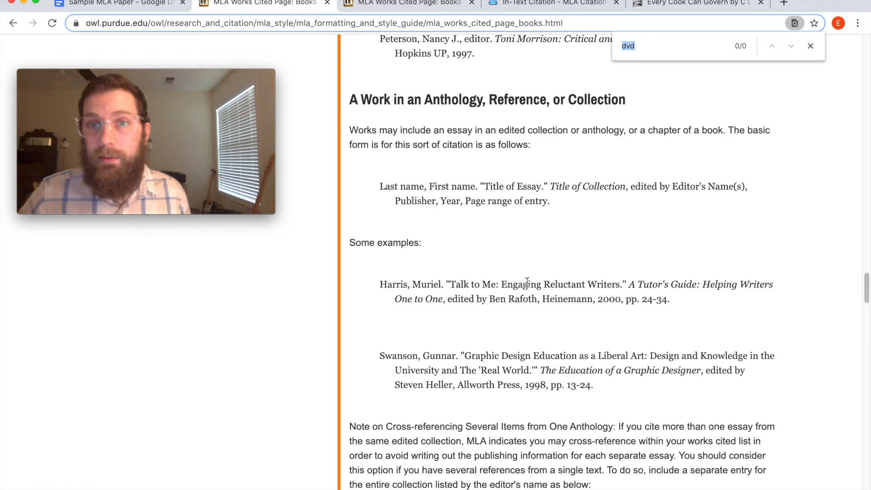
{"action": "key", "text": "BackSpace"}
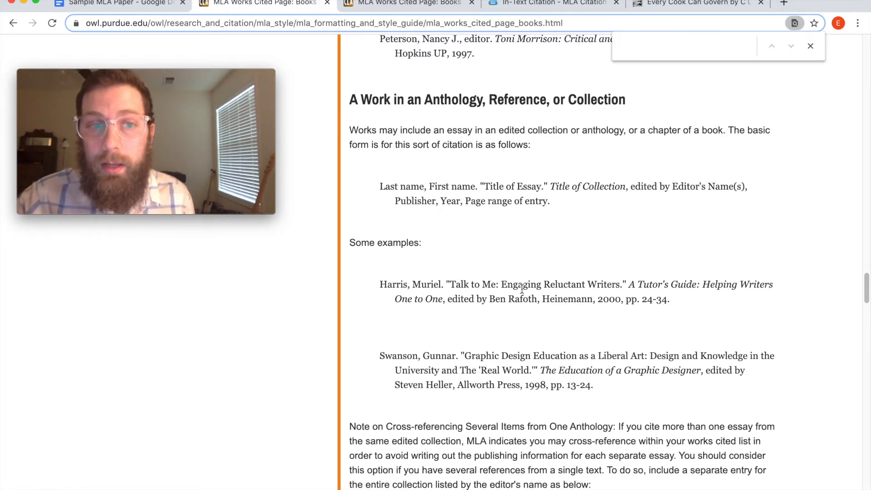
{"action": "type", "text": "edition"}
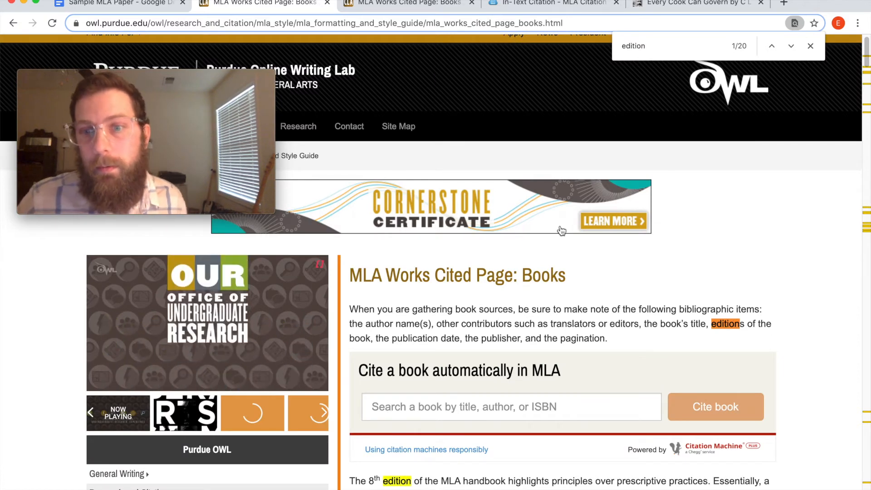
{"action": "left_click", "coordinate": [790, 46]}
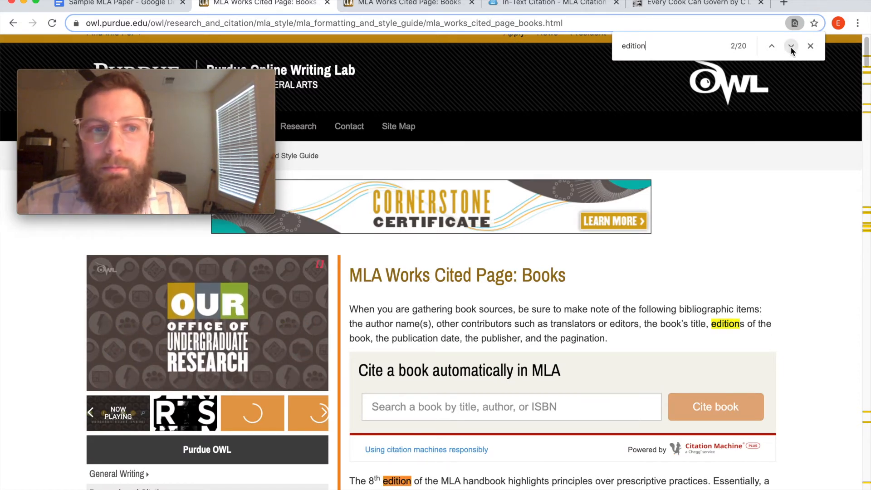
{"action": "left_click", "coordinate": [791, 46]}
{"action": "left_click", "coordinate": [791, 46]}
{"action": "left_click", "coordinate": [791, 46]}
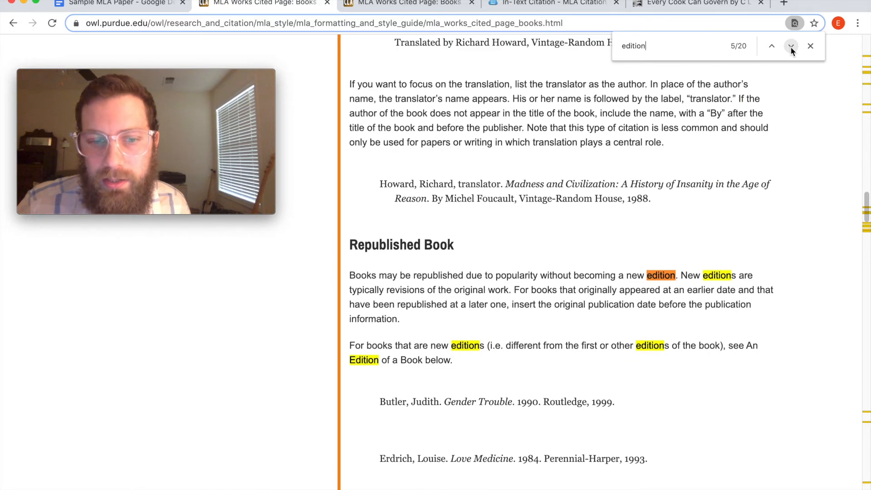
{"action": "left_click", "coordinate": [791, 46]}
Step: Examine the "An Edition of a Book" section for how to cite a subsequent edition and a work prepared by an editor
{"action": "scroll", "coordinate": [625, 266], "scroll_direction": "down", "scroll_amount": 8}
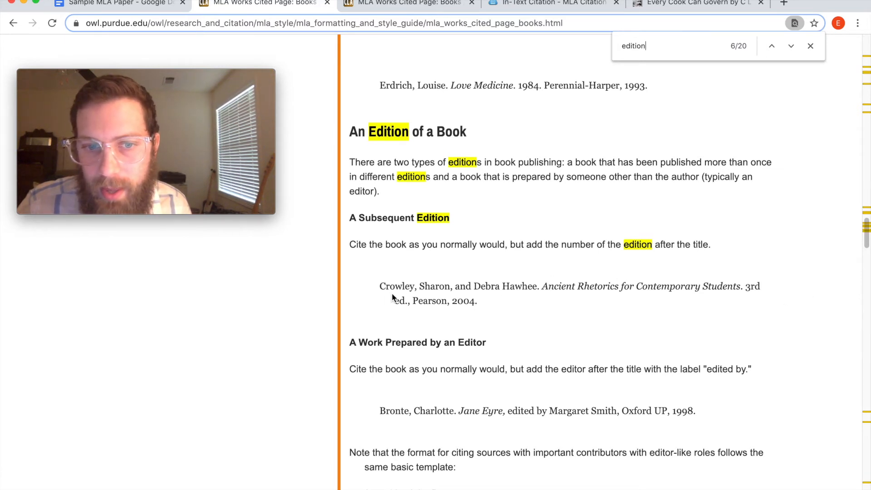
{"action": "scroll", "coordinate": [507, 305], "scroll_direction": "down", "scroll_amount": 1}
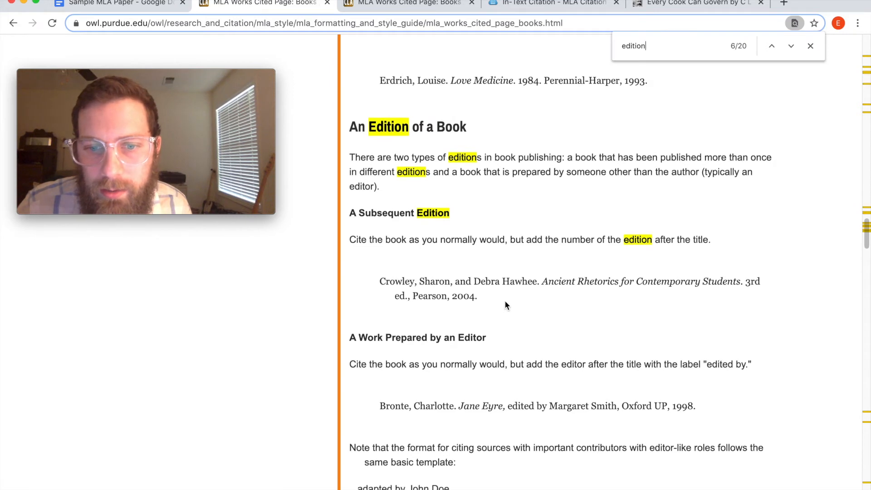
{"action": "scroll", "coordinate": [506, 305], "scroll_direction": "down", "scroll_amount": 5}
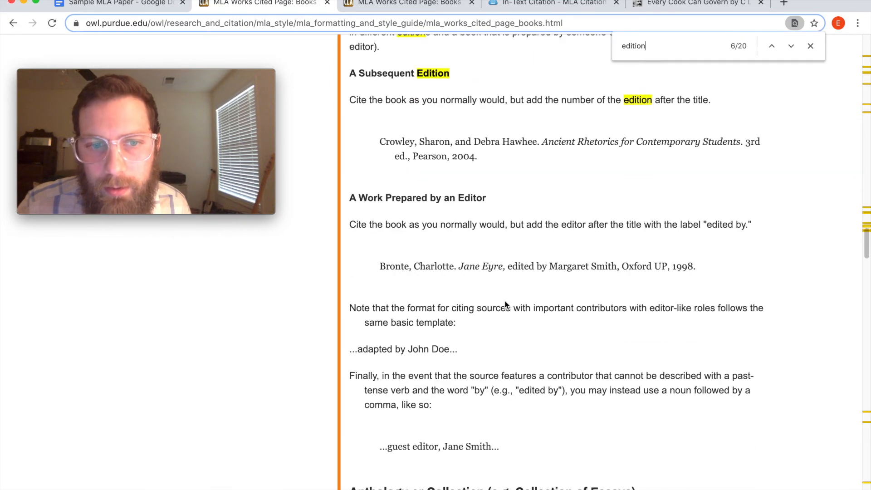
{"action": "scroll", "coordinate": [507, 306], "scroll_direction": "up", "scroll_amount": 3}
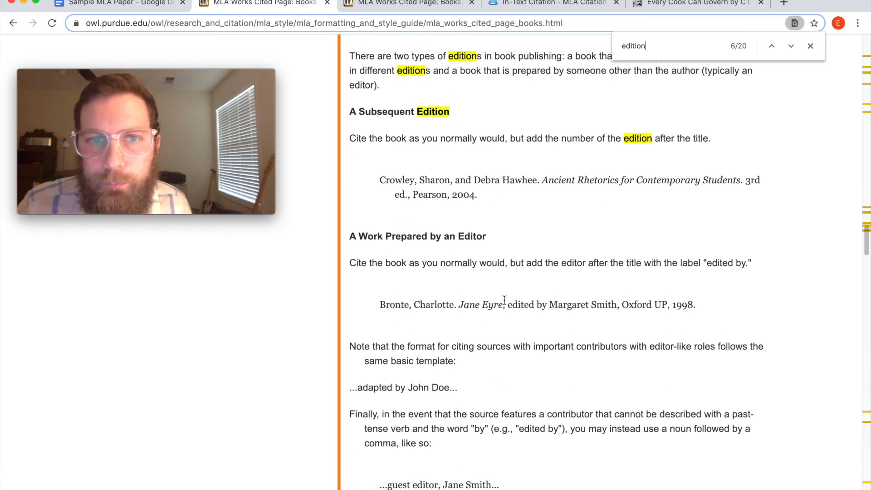
{"action": "scroll", "coordinate": [505, 301], "scroll_direction": "down", "scroll_amount": 7}
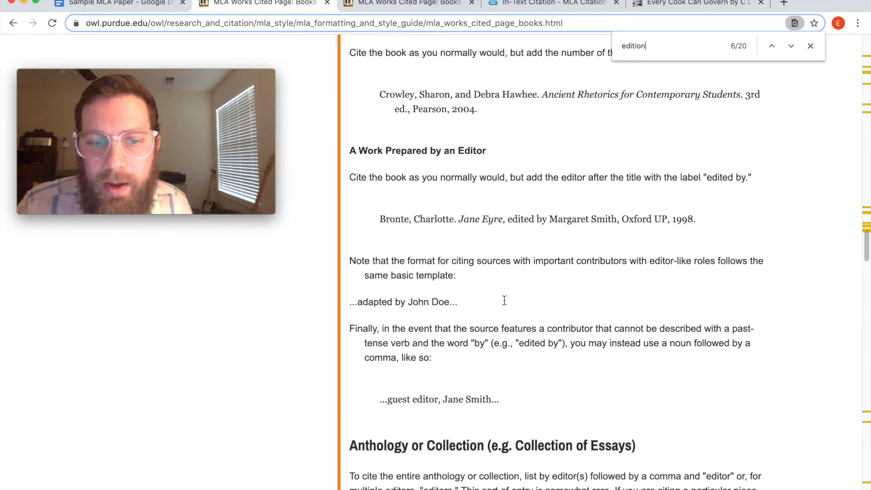
{"action": "scroll", "coordinate": [504, 301], "scroll_direction": "up", "scroll_amount": 8}
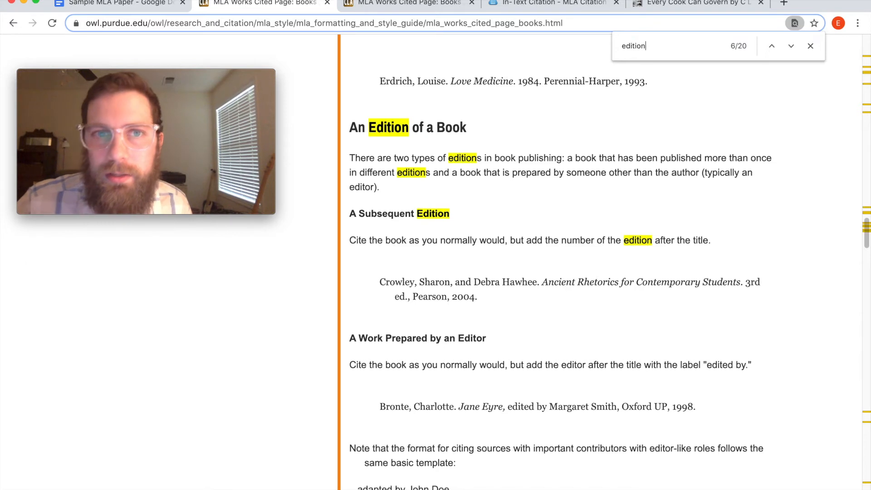
Step: Insert a non-italic "2nd ed." after the collection title in the paper's Singer entry and remove the trailing space after the page range
{"action": "left_click", "coordinate": [128, 5]}
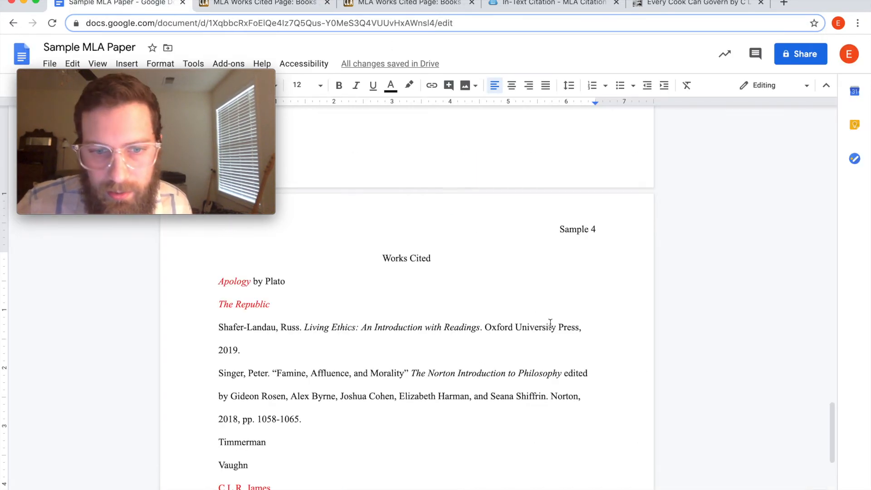
{"action": "left_click", "coordinate": [563, 372]}
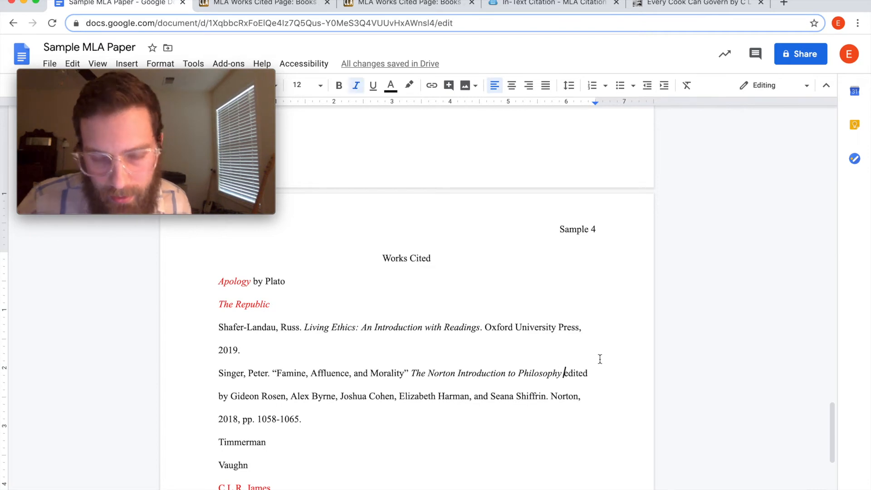
{"action": "key", "text": "super+i"}
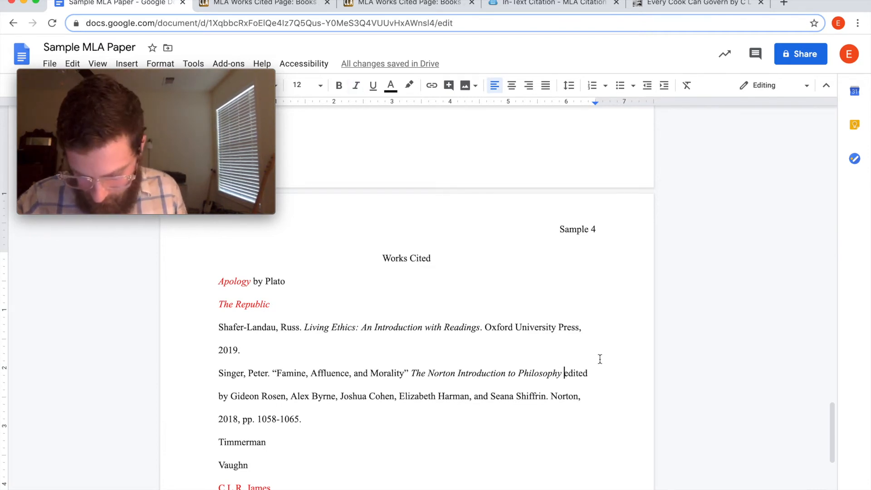
{"action": "type", "text": "2nd"}
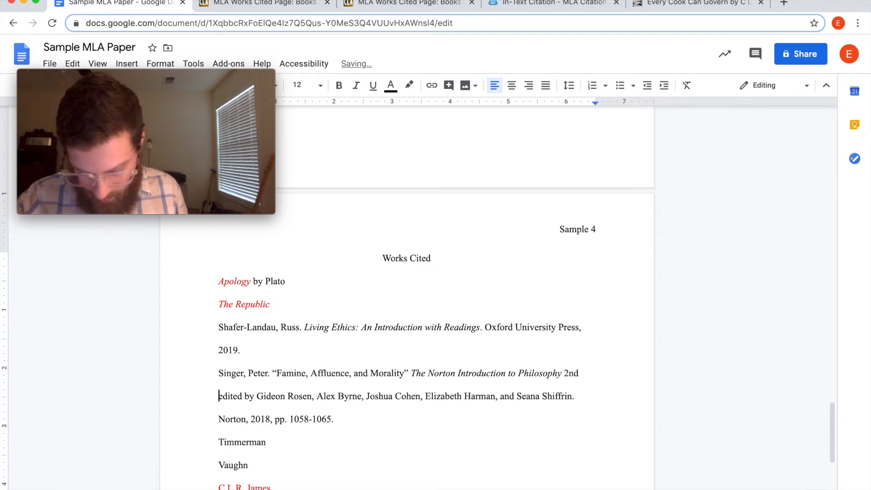
{"action": "type", "text": " e."}
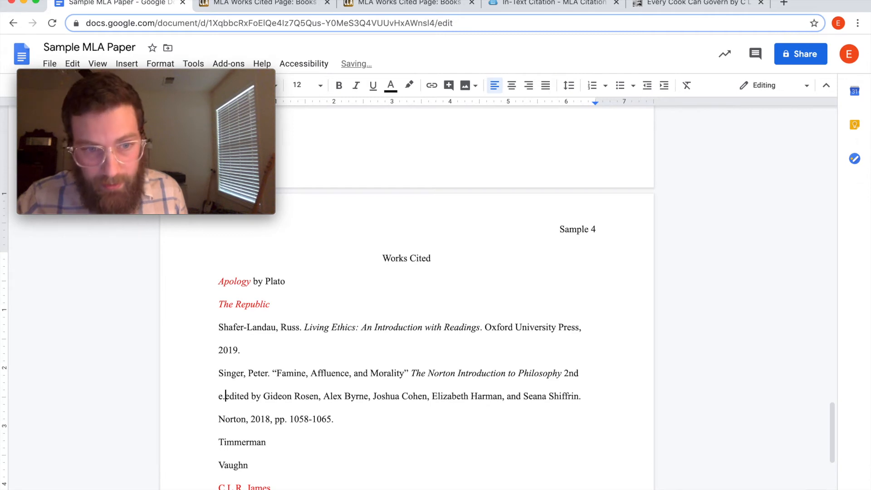
{"action": "key", "text": "BackSpace"}
{"action": "type", "text": "d."}
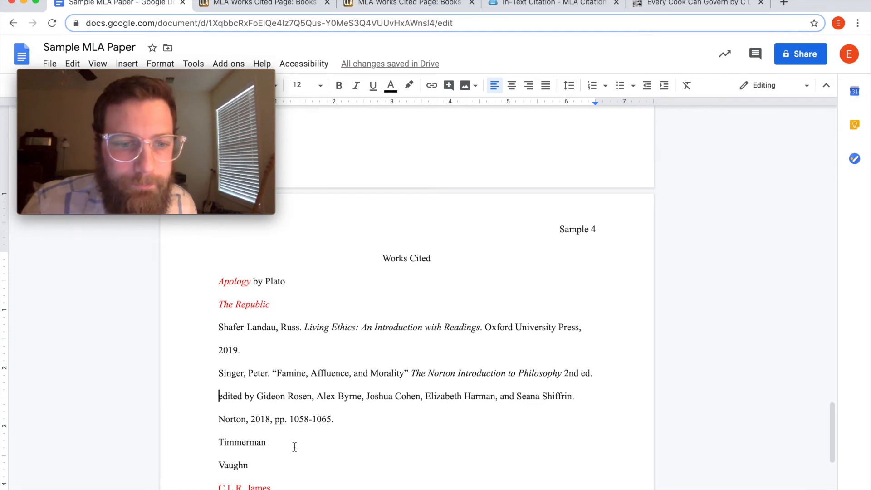
{"action": "double_click", "coordinate": [343, 421]}
{"action": "key", "text": "BackSpace"}
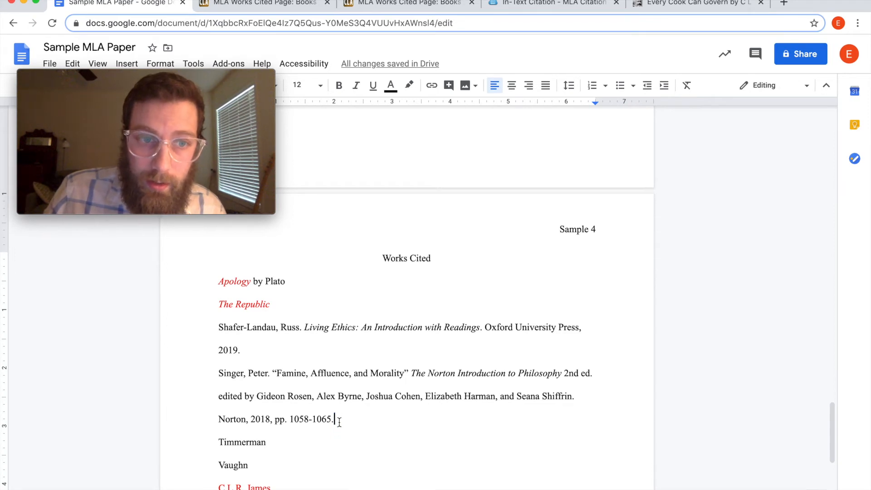
Step: Give the Living Ethics and Singer entries a hanging indent of about 0.5 inch, with their first lines close to the page margin
{"action": "left_click_drag", "start_coordinate": [339, 422], "coordinate": [219, 325]}
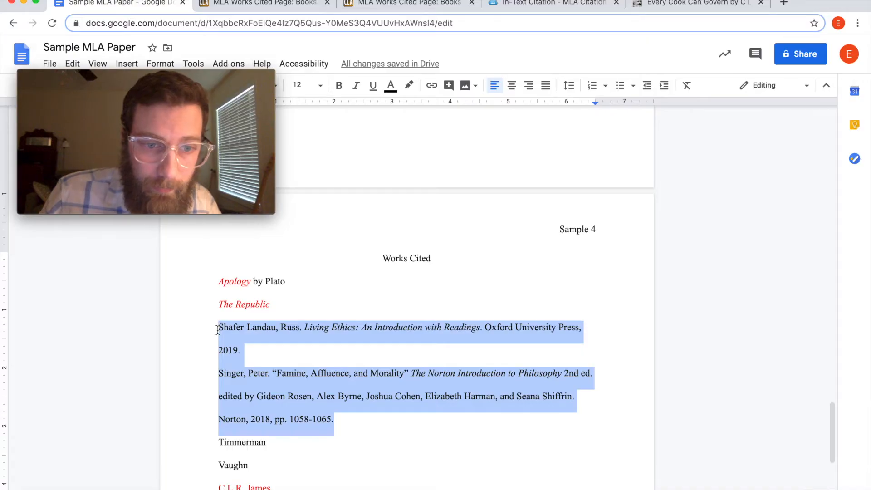
{"action": "left_click_drag", "start_coordinate": [167, 78], "coordinate": [663, 37]}
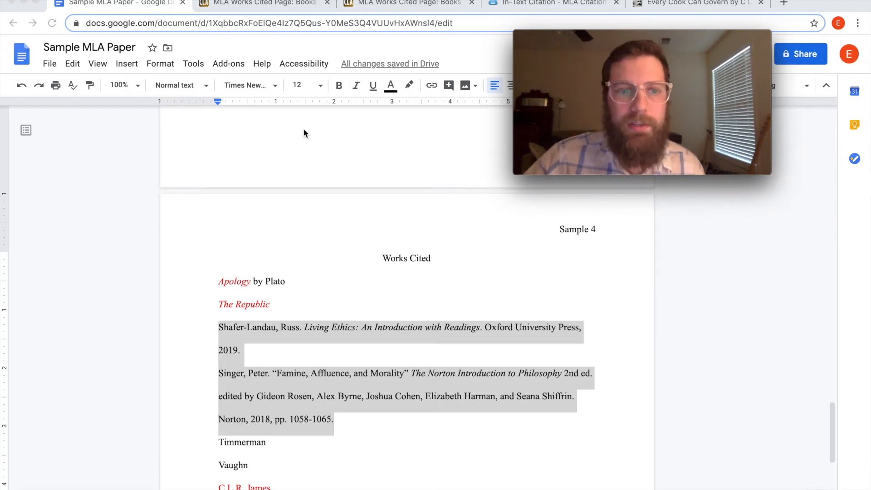
{"action": "left_click", "coordinate": [219, 102]}
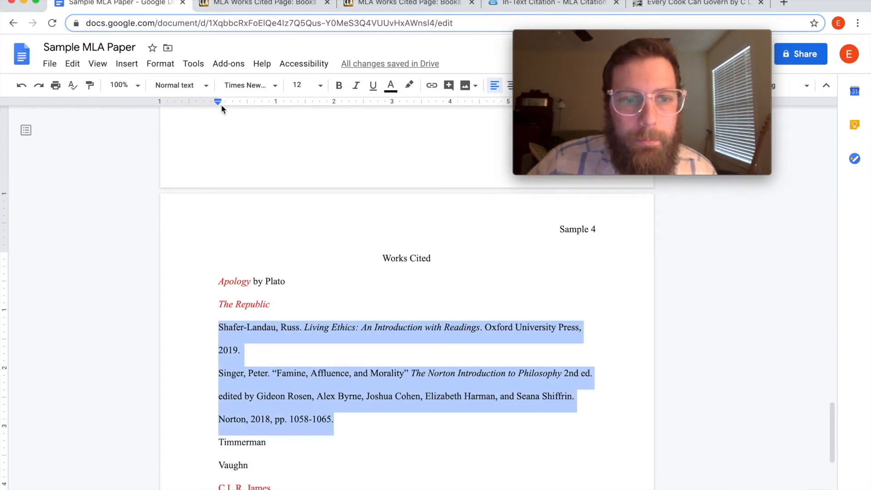
{"action": "left_click_drag", "start_coordinate": [218, 102], "coordinate": [266, 102]}
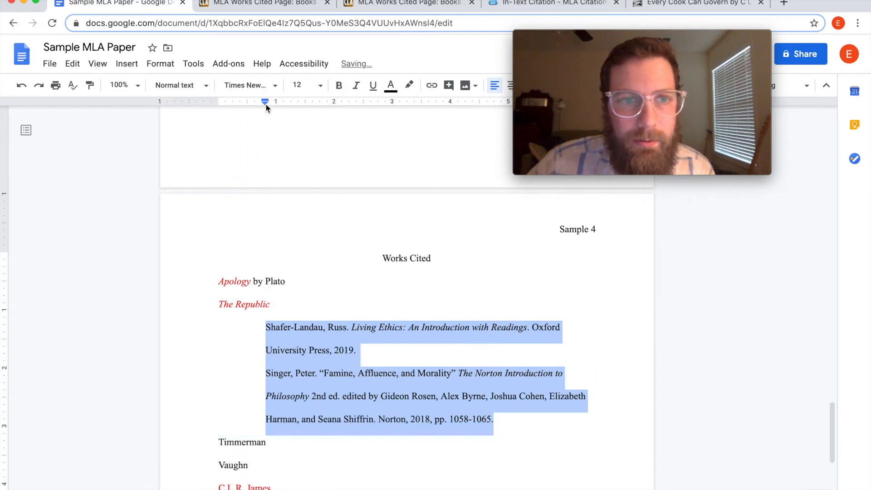
{"action": "left_click_drag", "start_coordinate": [266, 103], "coordinate": [247, 103]}
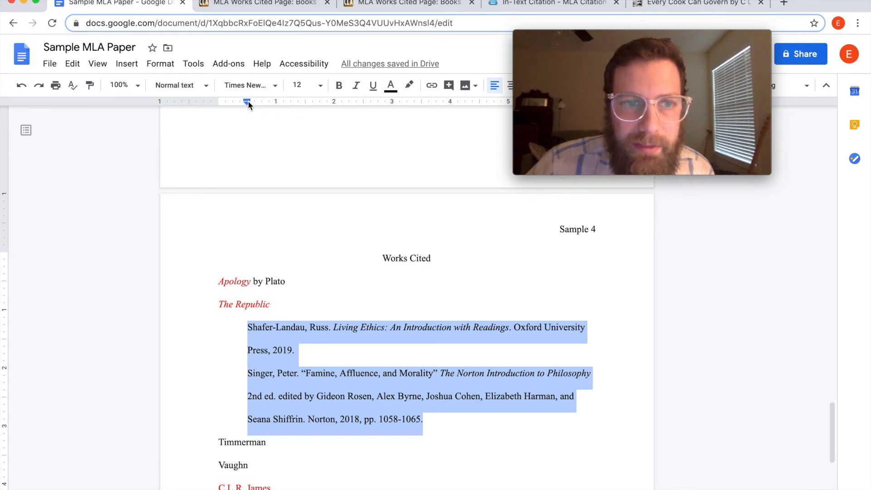
{"action": "left_click_drag", "start_coordinate": [247, 103], "coordinate": [222, 101]}
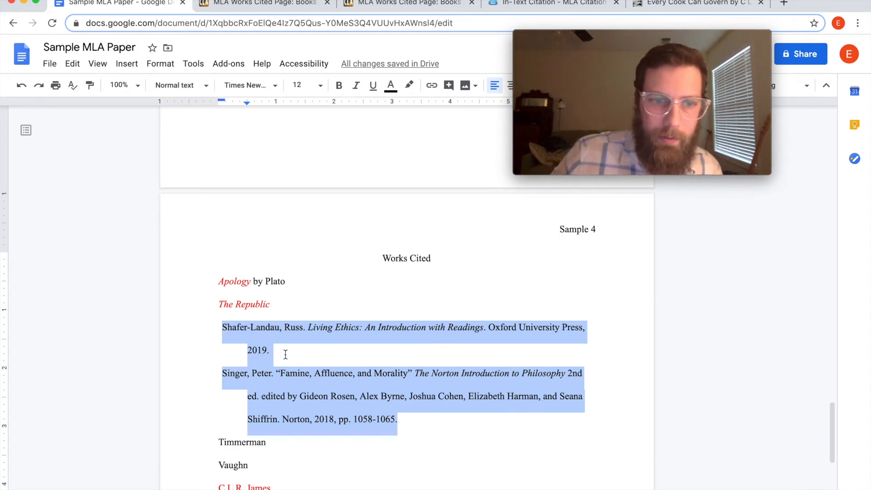
{"action": "left_click", "coordinate": [234, 354]}
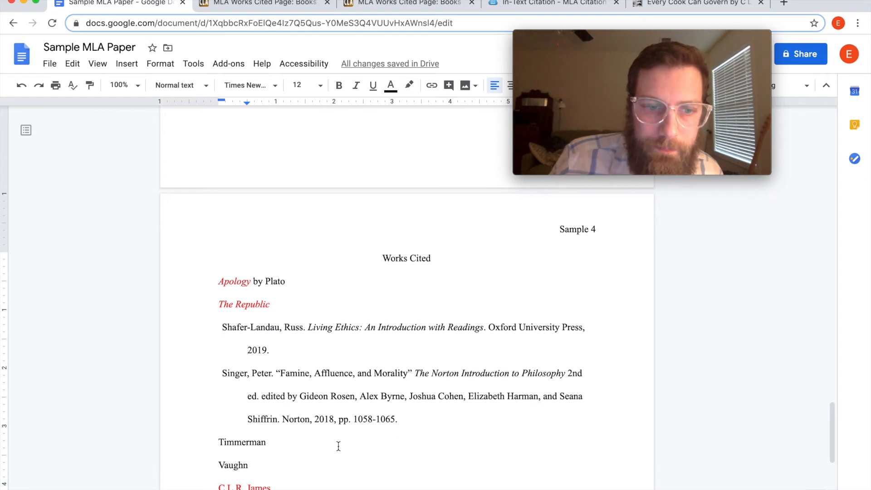
{"action": "scroll", "coordinate": [337, 438], "scroll_direction": "down", "scroll_amount": 1}
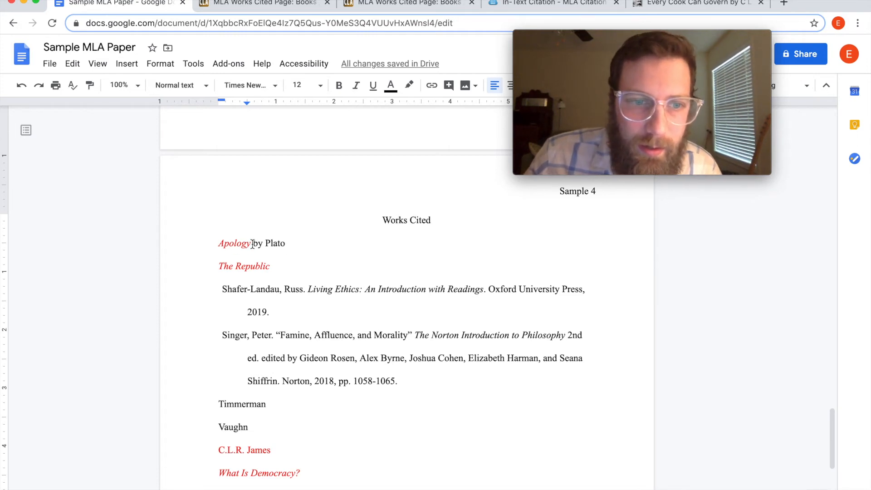
{"action": "left_click_drag", "start_coordinate": [250, 246], "coordinate": [218, 245]}
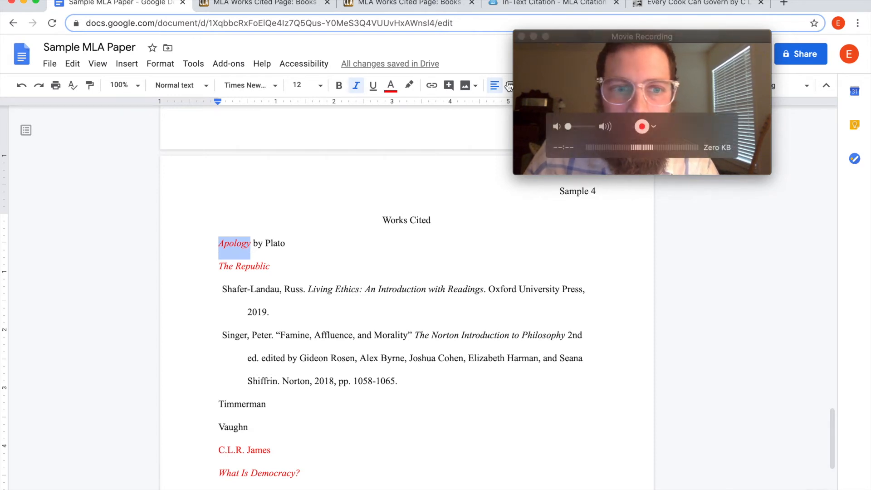
{"action": "left_click_drag", "start_coordinate": [573, 37], "coordinate": [642, 37]}
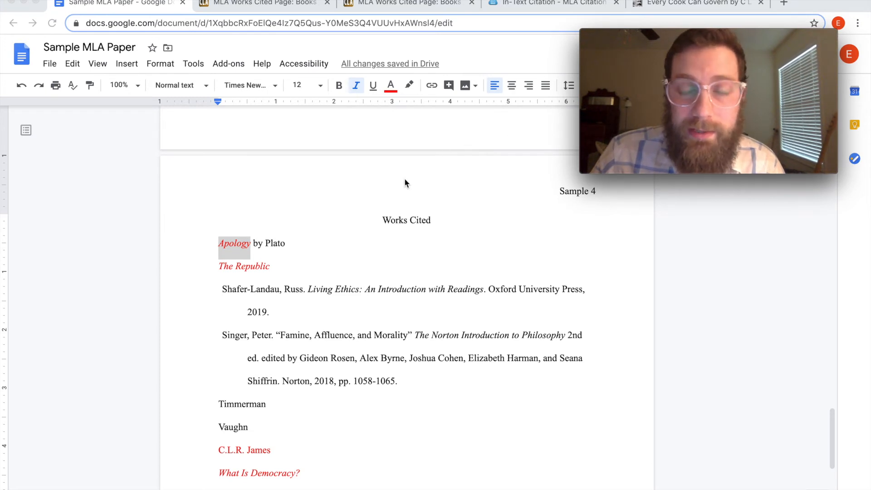
{"action": "left_click", "coordinate": [219, 245]}
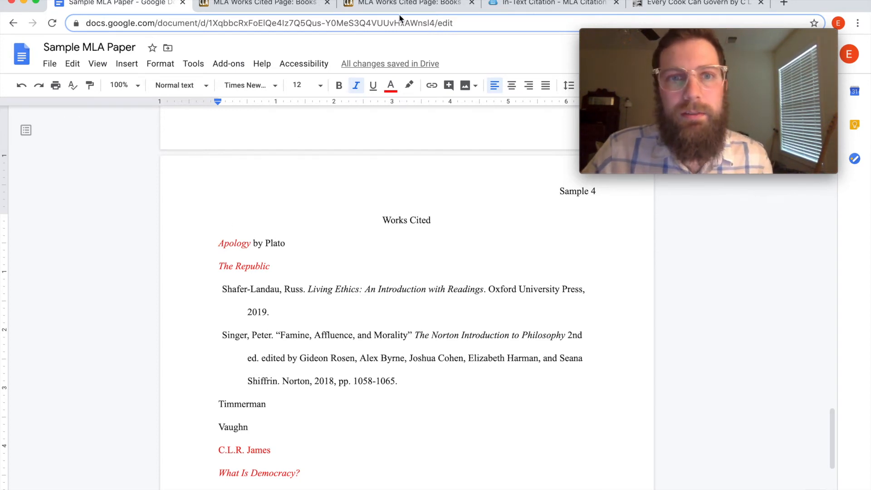
Step: Search the web for "citing a play in an anthology in MLA" and read the MLA Style Center article on plays reprinted in anthologies
{"action": "left_click", "coordinate": [666, 8]}
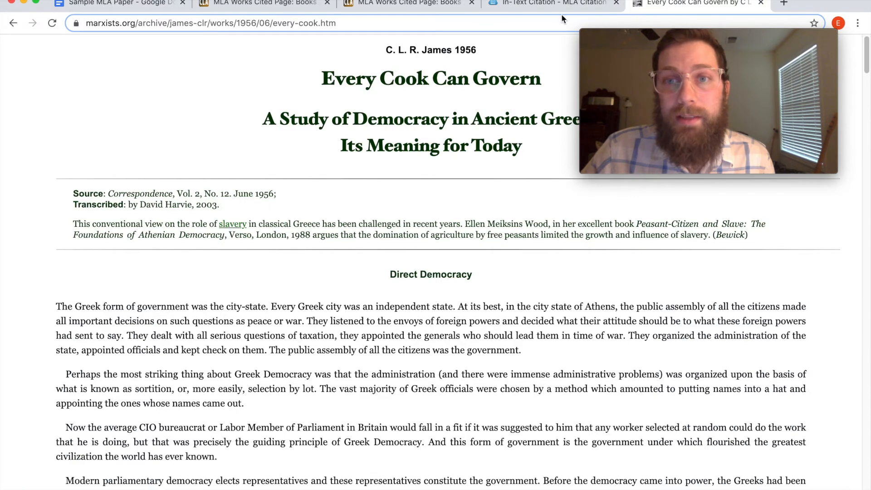
{"action": "left_click", "coordinate": [496, 23]}
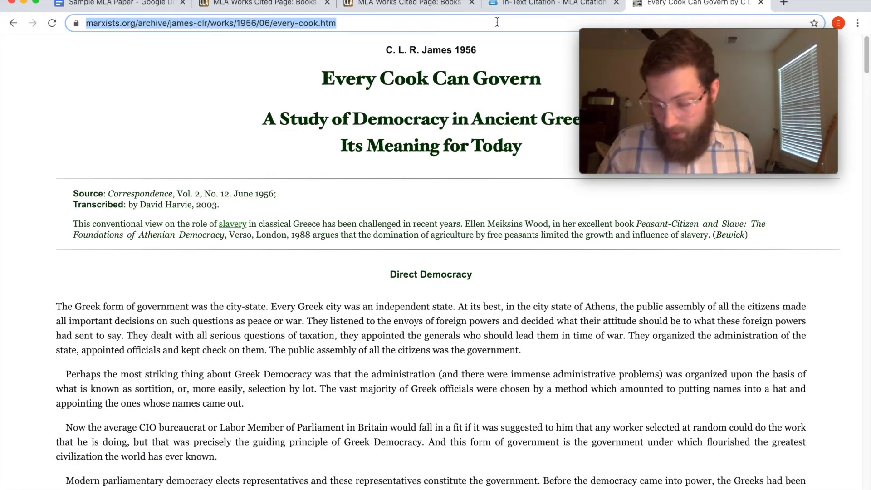
{"action": "key", "text": "ctrl+x"}
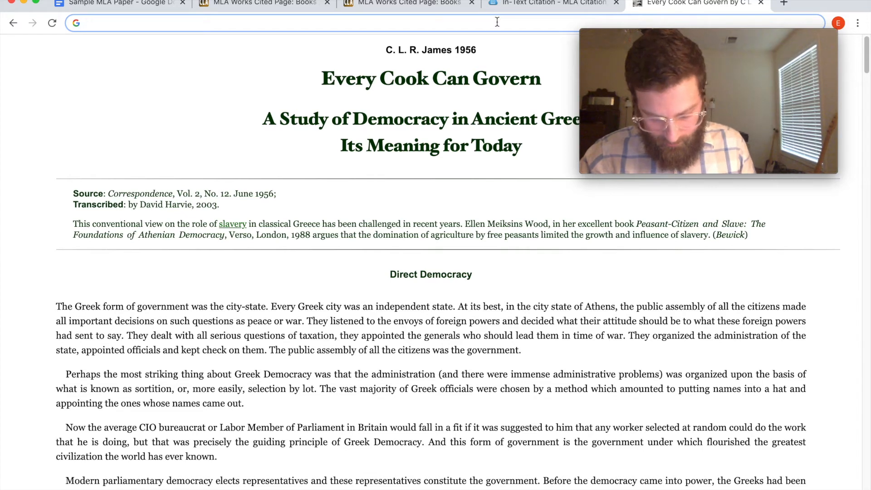
{"action": "type", "text": "citing a play in ML"}
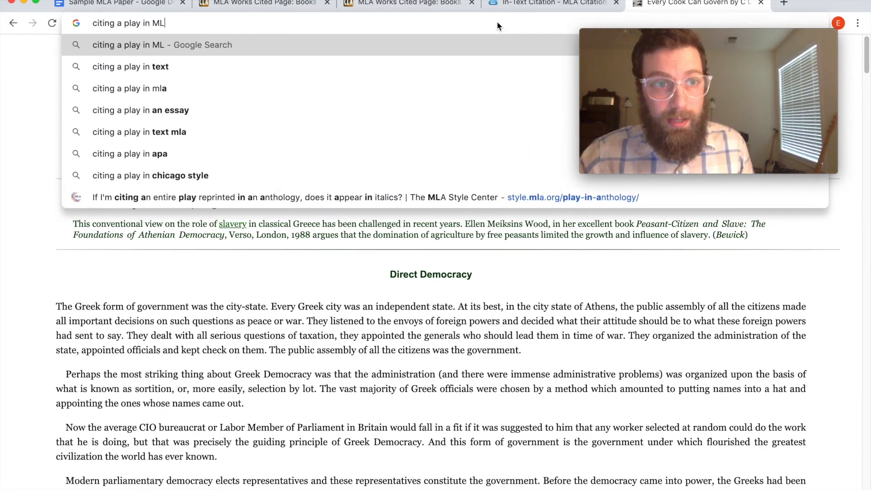
{"action": "type", "text": "A"}
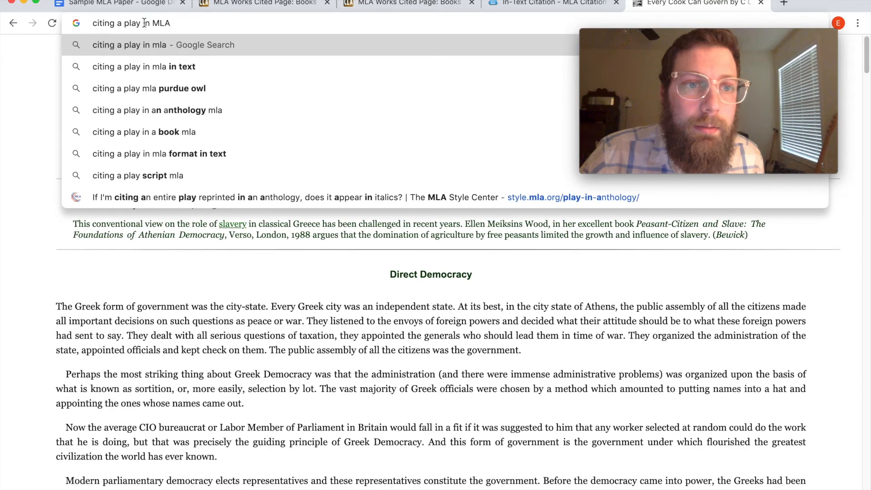
{"action": "key", "text": "alt+Left"}
{"action": "key", "text": "alt+Left"}
{"action": "type", "text": "in an"}
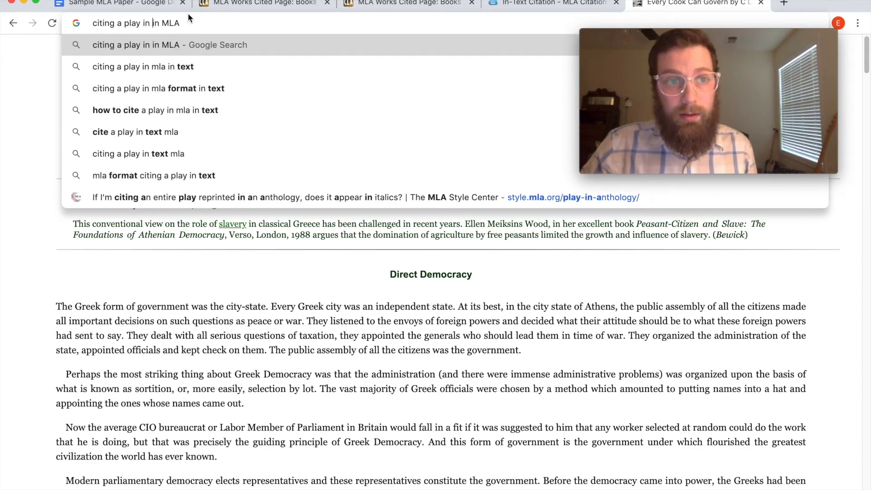
{"action": "key", "text": "BackSpace"}
{"action": "type", "text": "thology"}
{"action": "key", "text": "Return"}
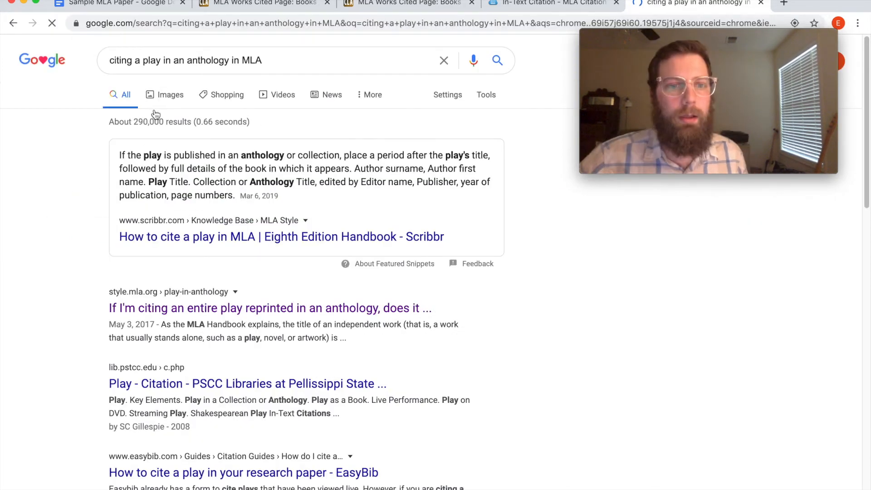
{"action": "left_click", "coordinate": [210, 307]}
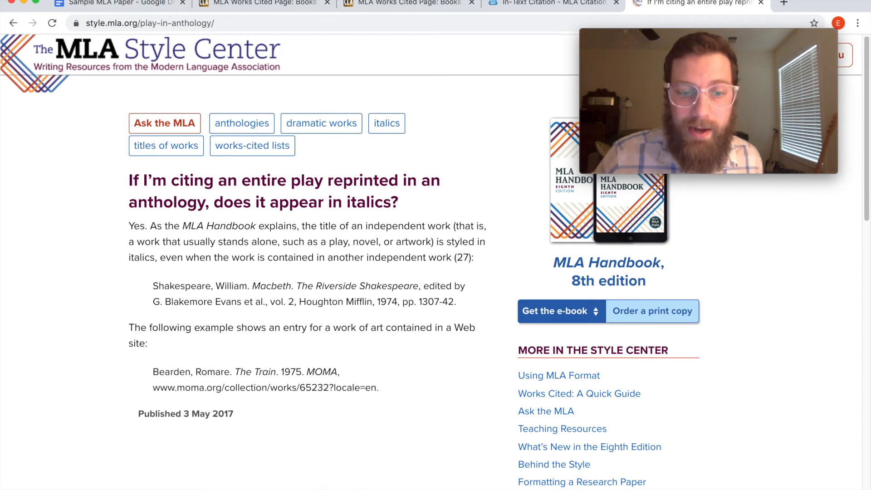
{"action": "mouse_move", "coordinate": [341, 489]}
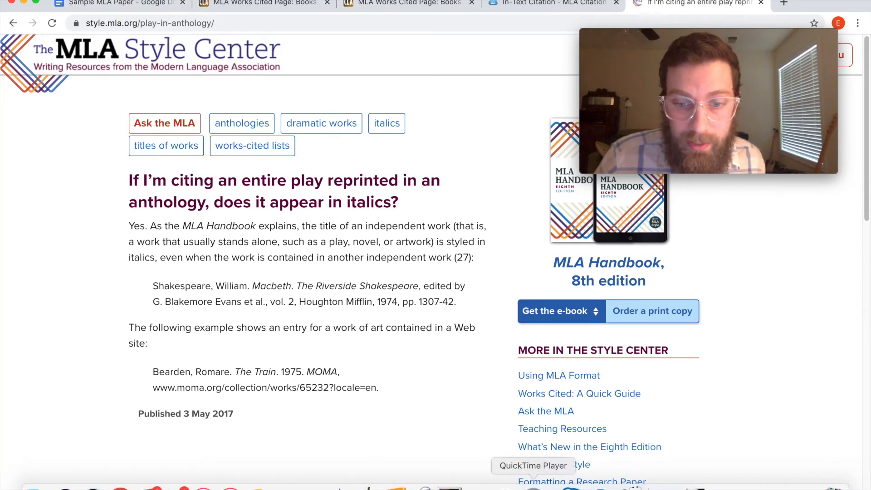
Step: Return to the Sample MLA Paper, recolor the red title Apology to black and add a period after Plato
{"action": "left_click", "coordinate": [106, 5]}
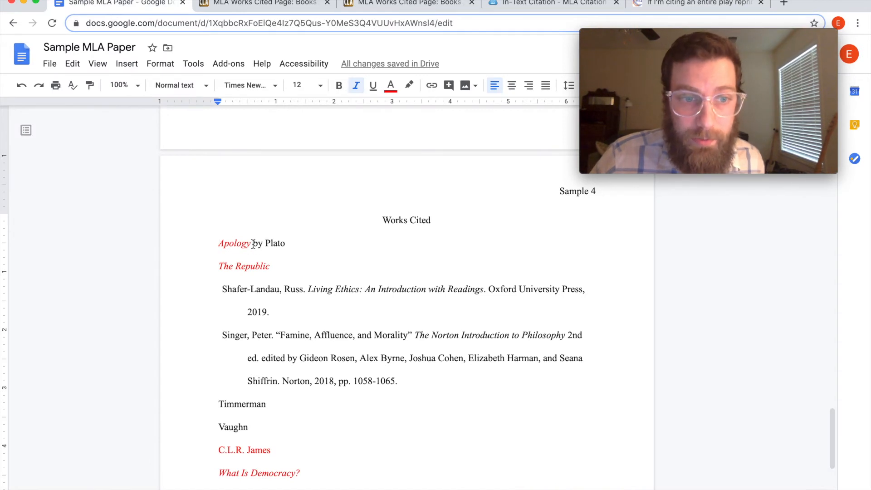
{"action": "left_click_drag", "start_coordinate": [253, 243], "coordinate": [218, 245]}
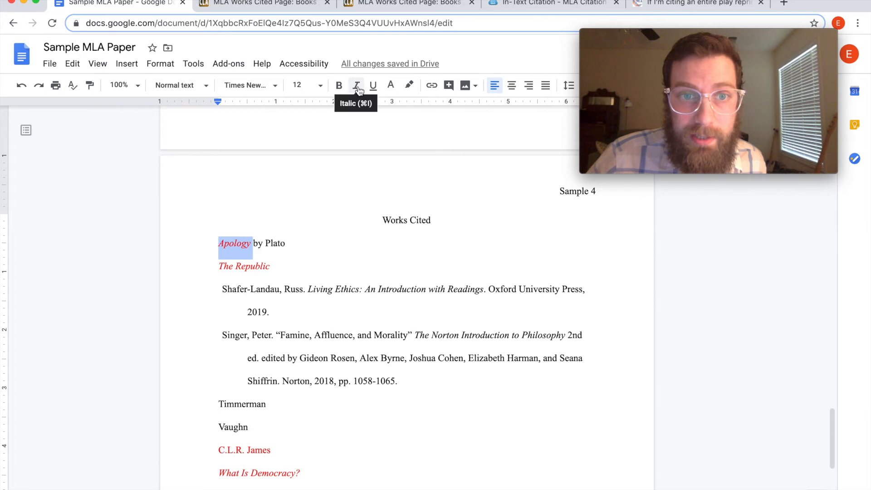
{"action": "left_click_drag", "start_coordinate": [643, 35], "coordinate": [677, 2]}
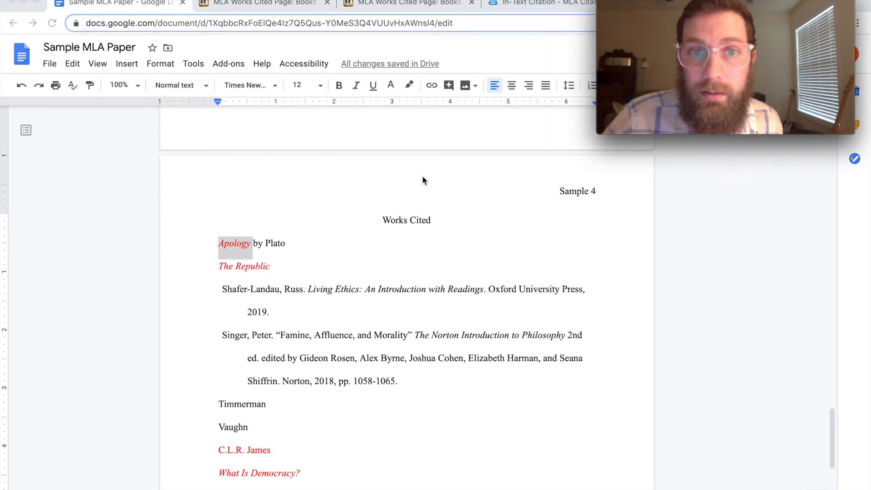
{"action": "left_click", "coordinate": [392, 86]}
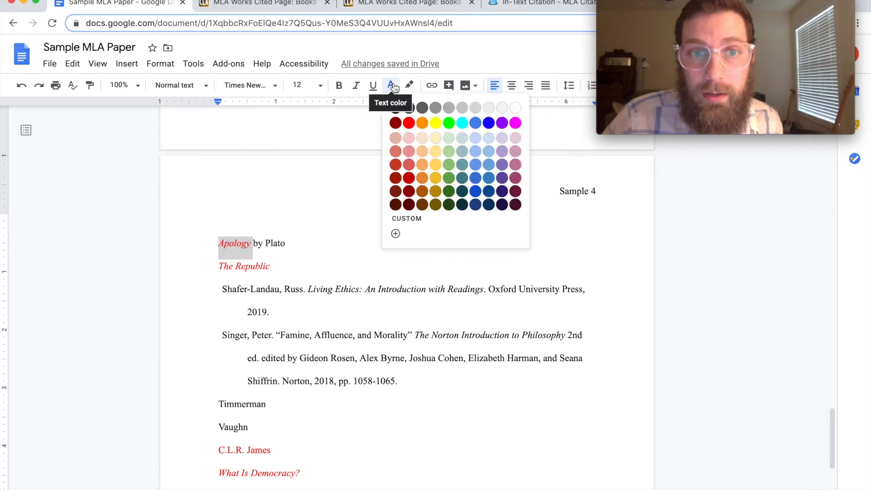
{"action": "left_click", "coordinate": [396, 108]}
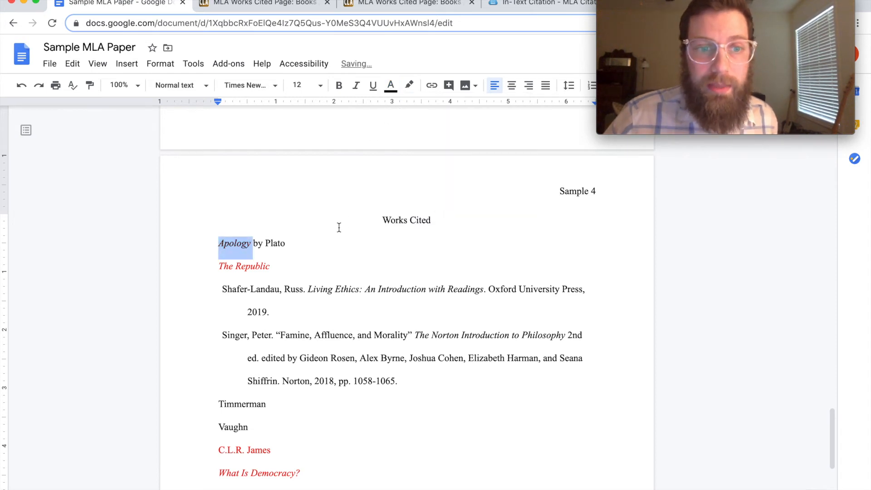
{"action": "left_click", "coordinate": [312, 239]}
{"action": "type", "text": "."}
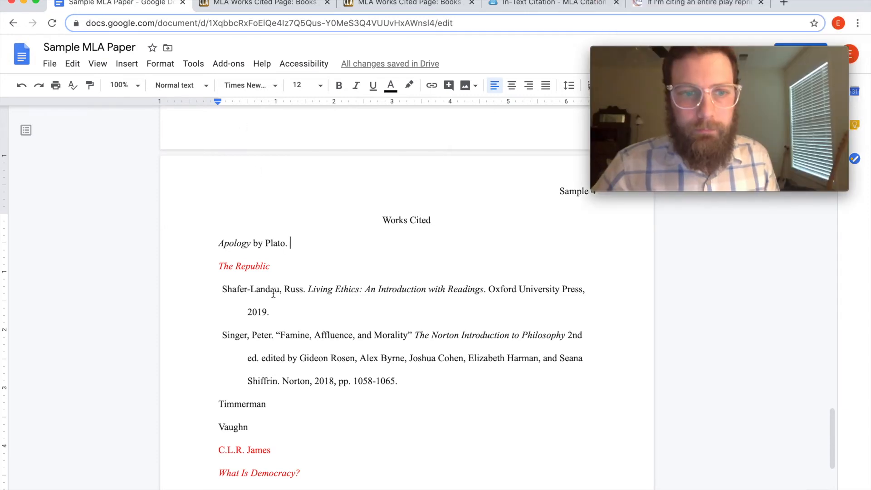
Step: Rewrite the first works-cited entry with the author in front, so it reads "Plato. Apology"
{"action": "left_click_drag", "start_coordinate": [265, 243], "coordinate": [212, 245]}
{"action": "key", "text": "BackSpace"}
{"action": "left_click", "coordinate": [271, 243]}
{"action": "key", "text": "BackSpace"}
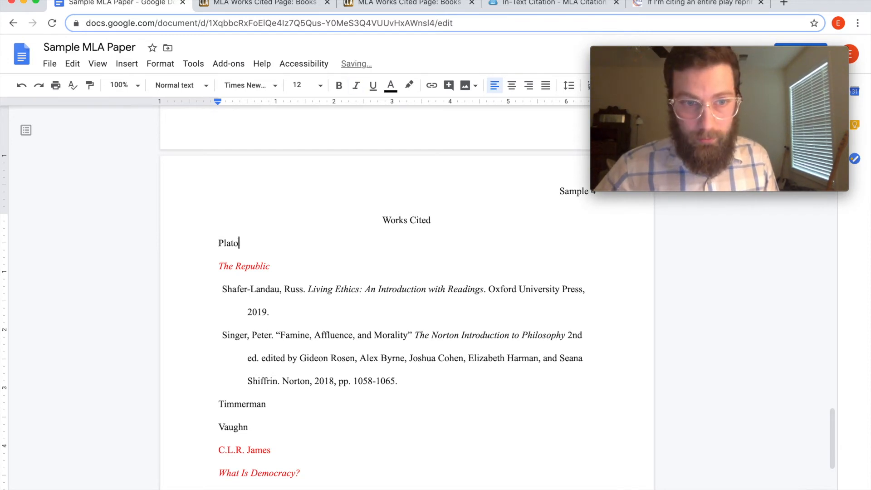
{"action": "type", "text": ". "}
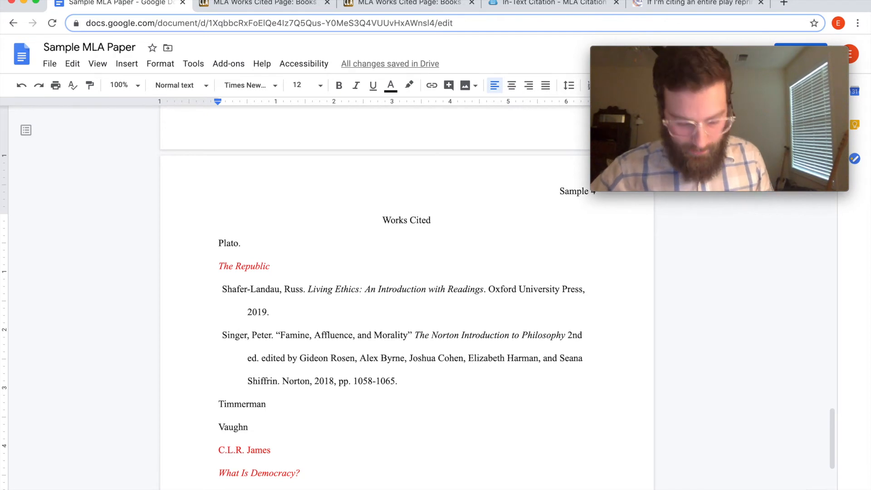
{"action": "type", "text": "Apo"}
{"action": "type", "text": "logy."}
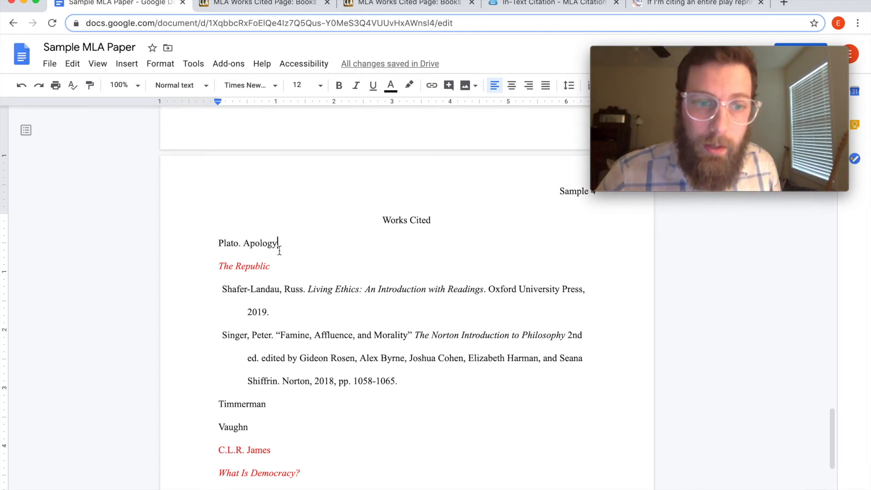
Step: Italicize the title Apology in the Plato entry and end it with a period and a space
{"action": "left_click_drag", "start_coordinate": [278, 243], "coordinate": [244, 245]}
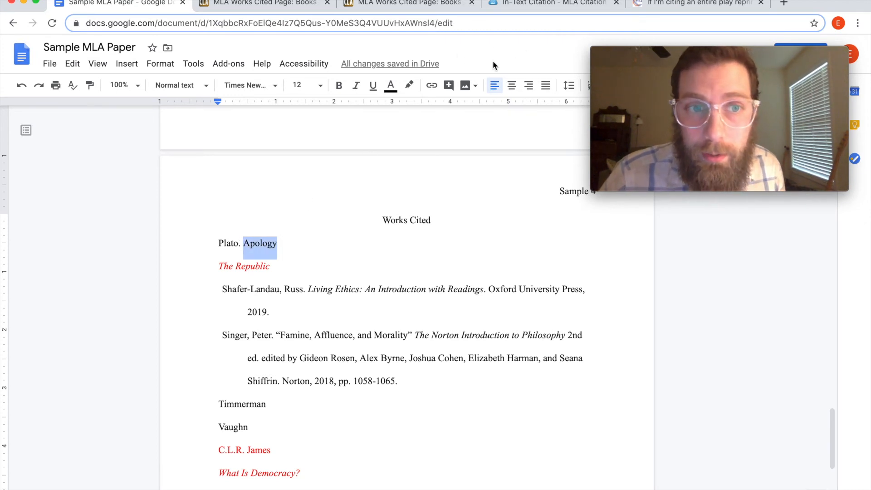
{"action": "left_click", "coordinate": [356, 86]}
{"action": "left_click", "coordinate": [330, 249]}
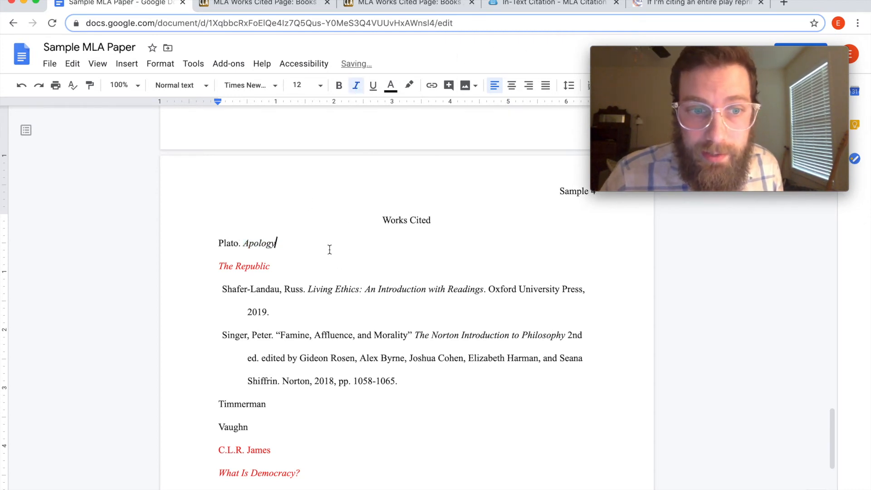
{"action": "type", "text": ". "}
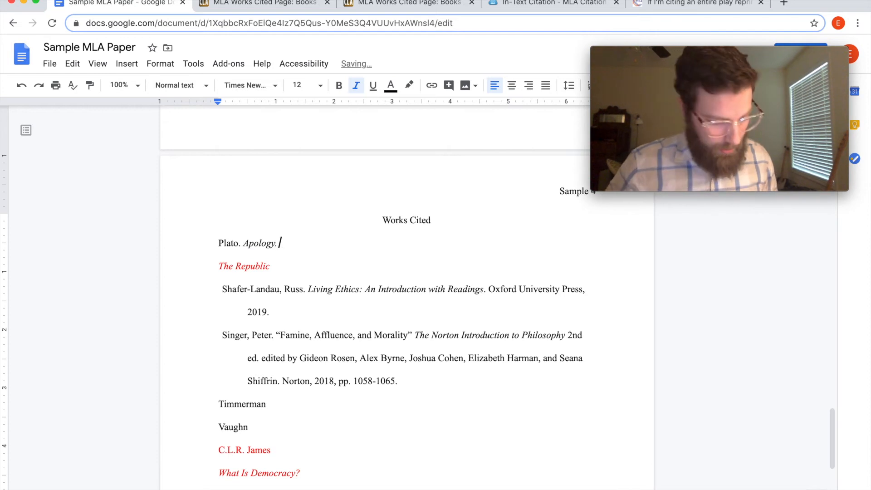
Step: Add the anthology title "Philosophy Here and Now: Powerful Ideas in Everyday Life" in italics after Apology in the Plato entry
{"action": "type", "text": "Phil"}
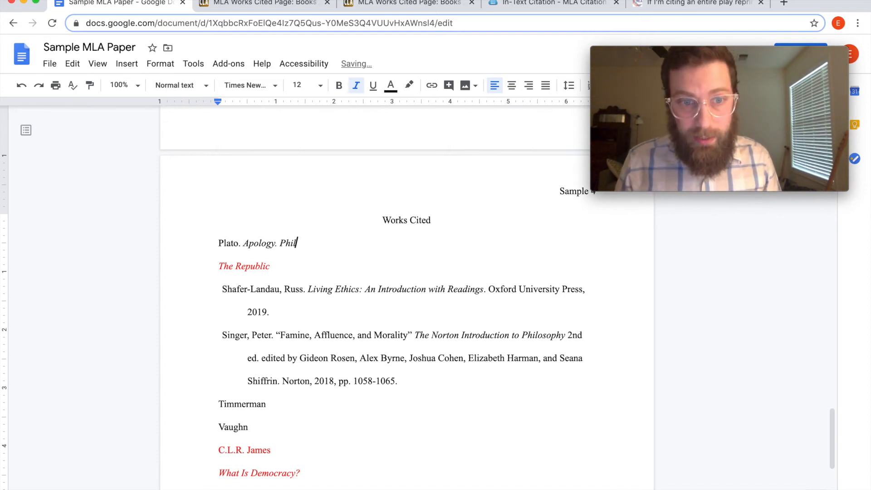
{"action": "type", "text": "osophy "}
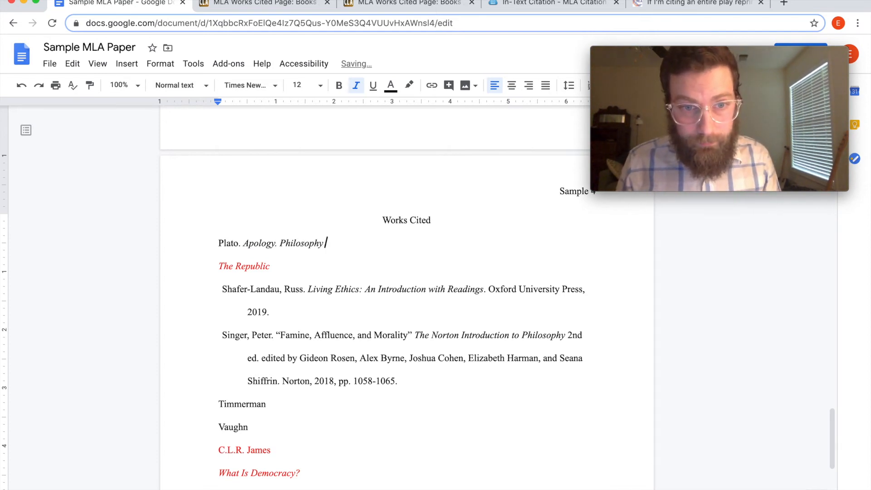
{"action": "type", "text": "Here and Now"}
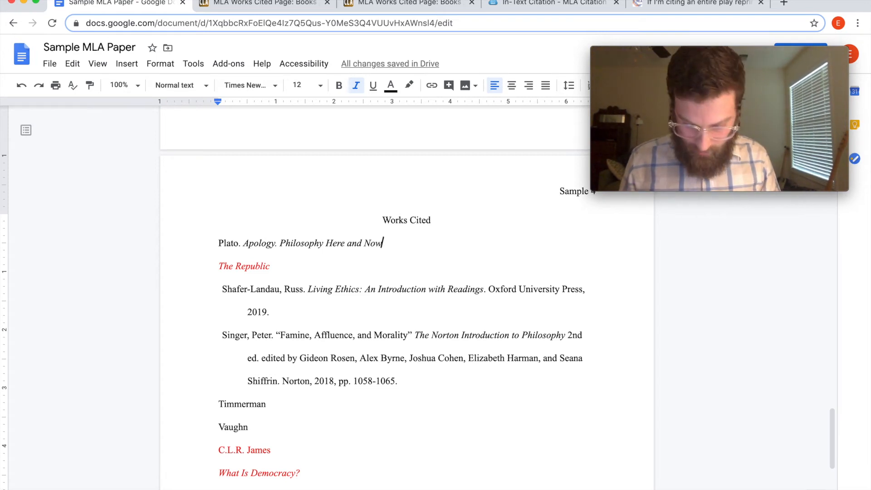
{"action": "type", "text": ":"}
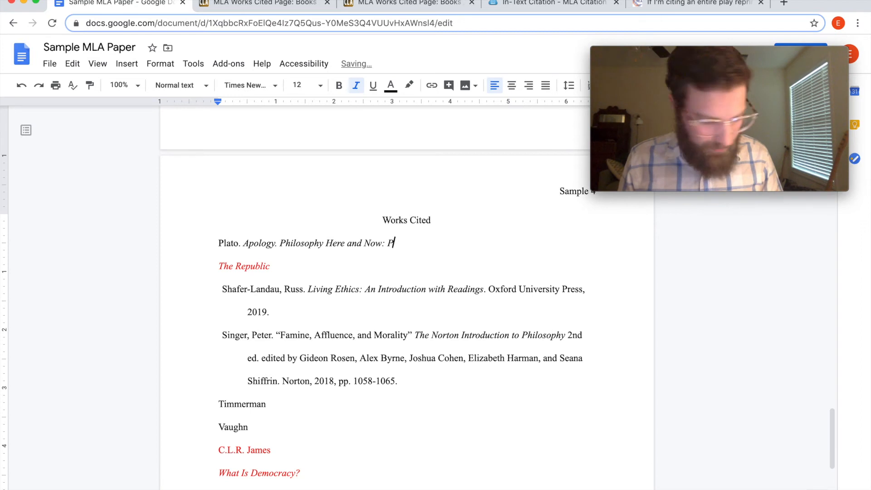
{"action": "type", "text": " Power"}
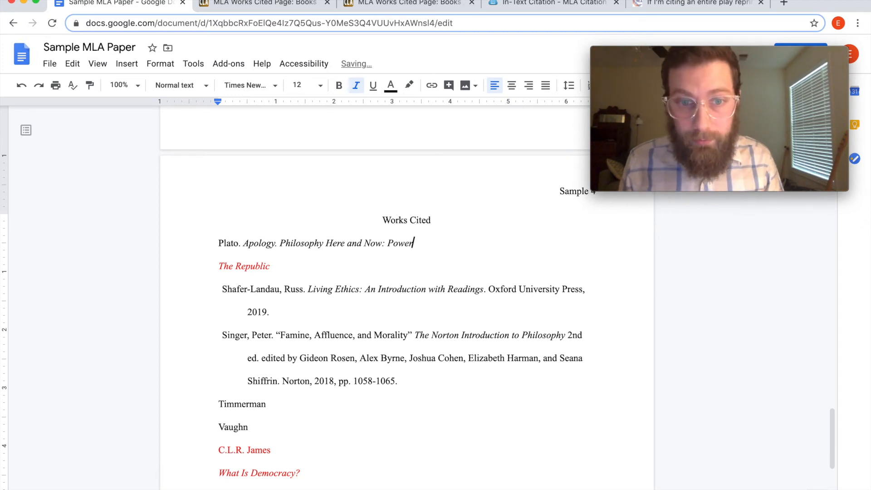
{"action": "type", "text": "ful Ideas "}
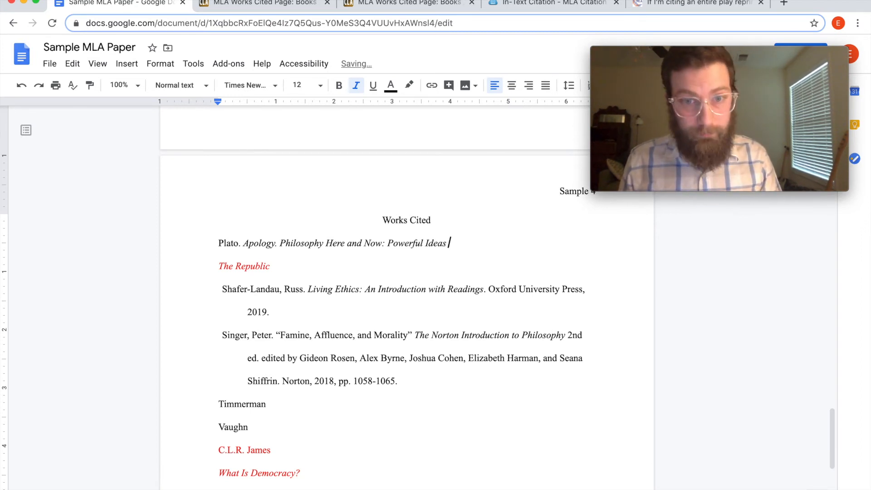
{"action": "type", "text": "in Every"}
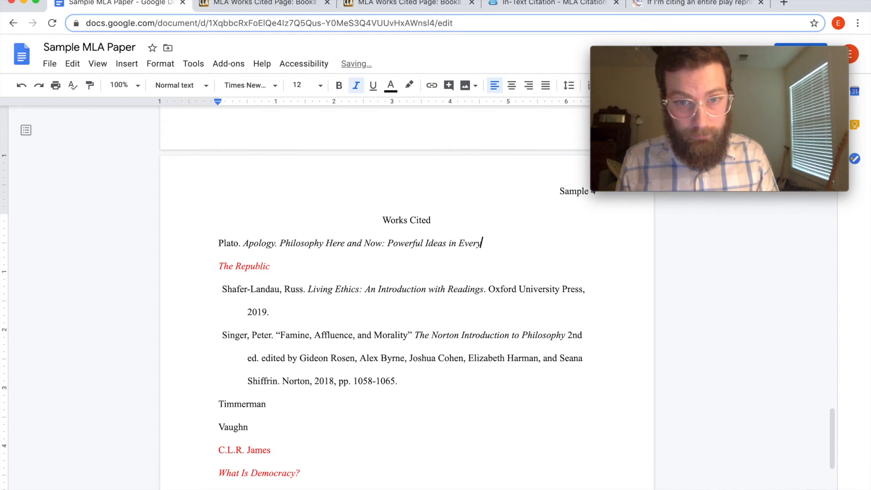
{"action": "type", "text": "day Life"}
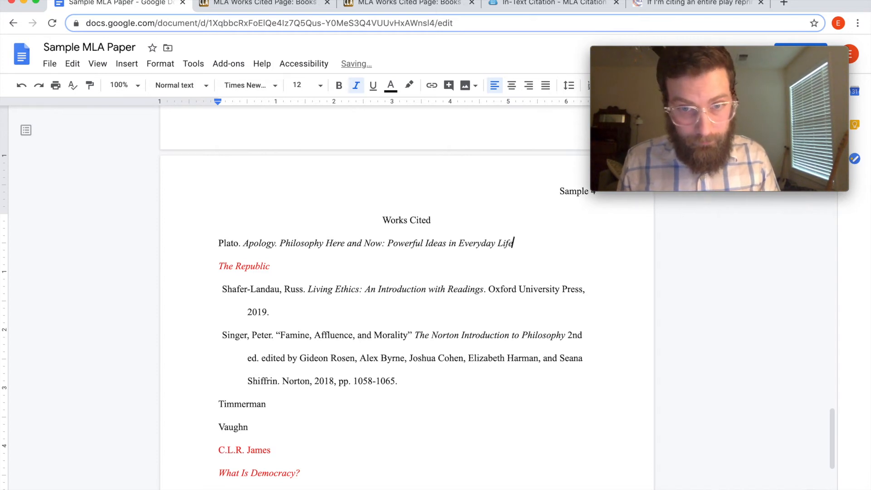
Step: Continue the Plato entry in non-italic text with "3rd ed. edited by Lewis Vaughn."
{"action": "key", "text": "ctrl+i"}
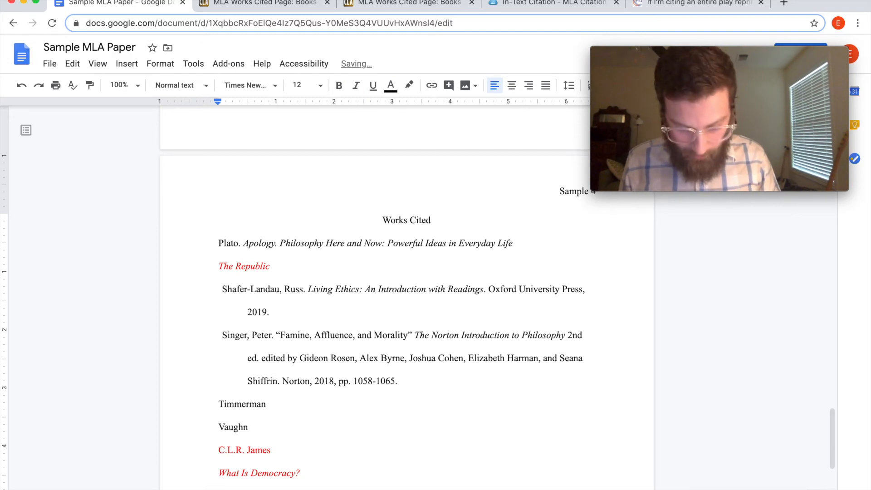
{"action": "type", "text": "3rd"}
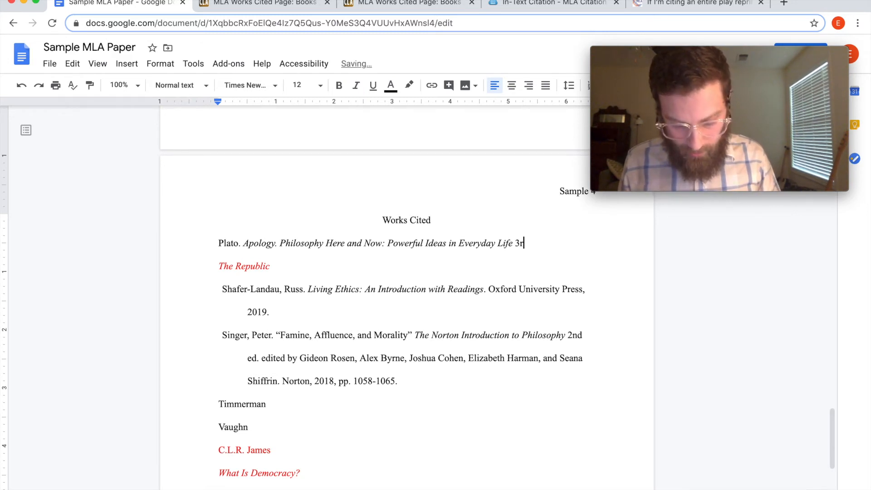
{"action": "type", "text": " ed."}
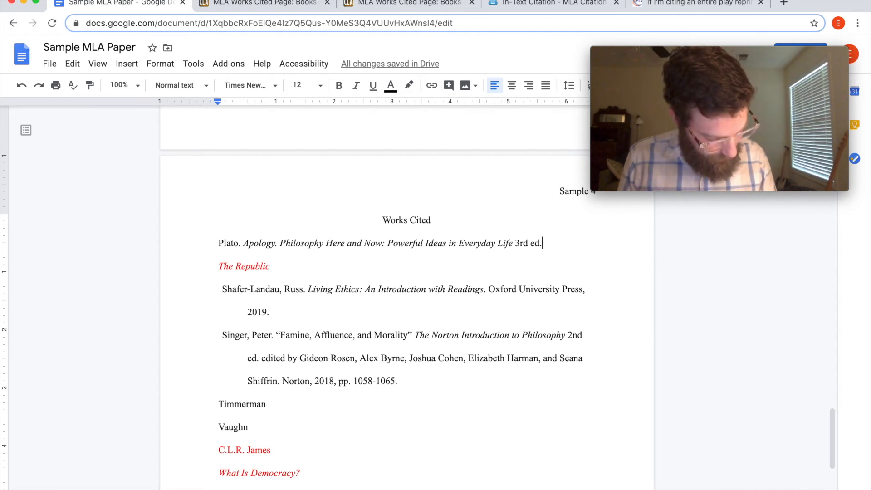
{"action": "type", "text": "Edited b"}
{"action": "key", "text": "BackSpace"}
{"action": "key", "text": "BackSpace"}
{"action": "key", "text": "BackSpace"}
{"action": "key", "text": "BackSpace"}
{"action": "key", "text": "BackSpace"}
{"action": "key", "text": "BackSpace"}
{"action": "key", "text": "BackSpace"}
{"action": "key", "text": "BackSpace"}
{"action": "type", "text": "edited v"}
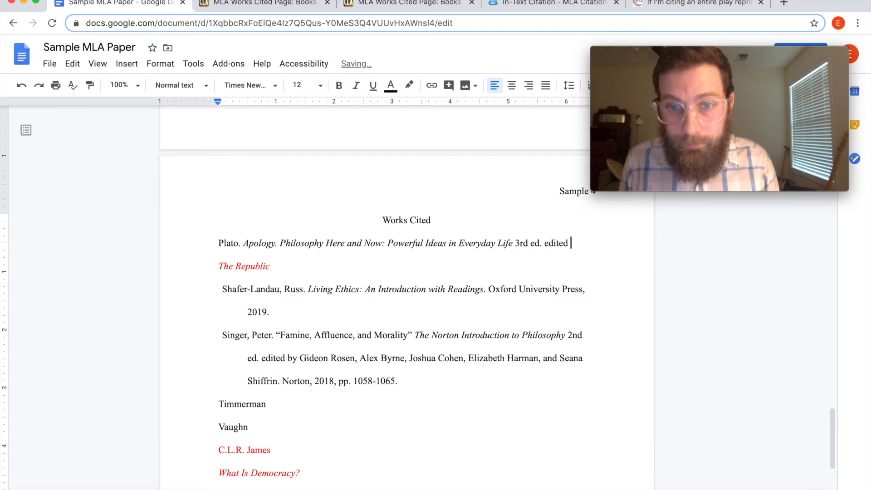
{"action": "key", "text": "BackSpace"}
{"action": "type", "text": "by Lewis Vaughn"}
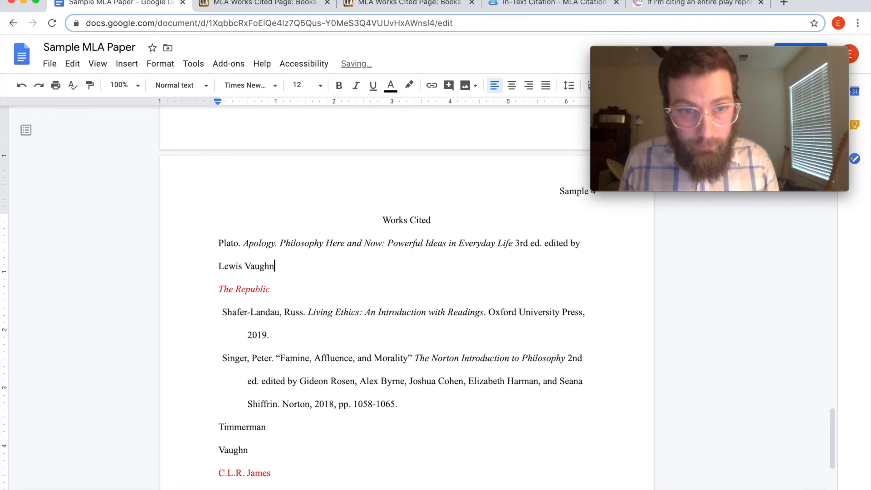
{"action": "type", "text": "."}
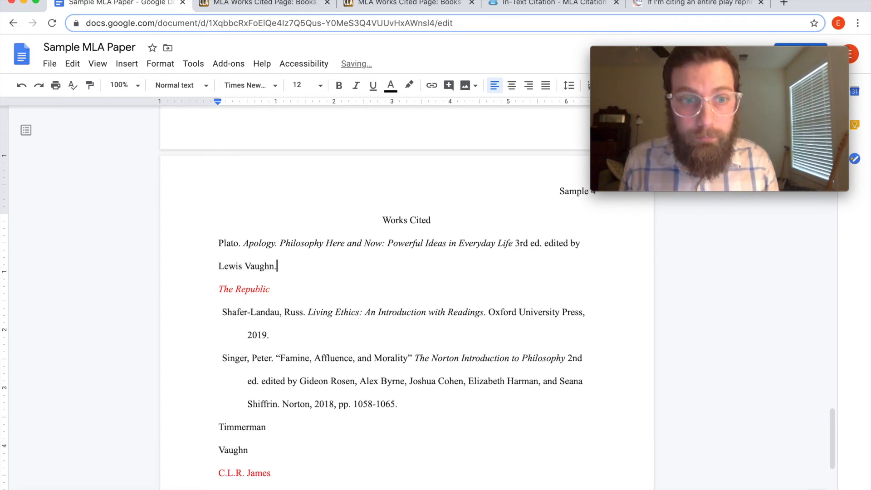
Step: Add "Oxford University Press, 2019." to the Plato entry and give the whole entry a half-inch hanging indent
{"action": "type", "text": " Ox"}
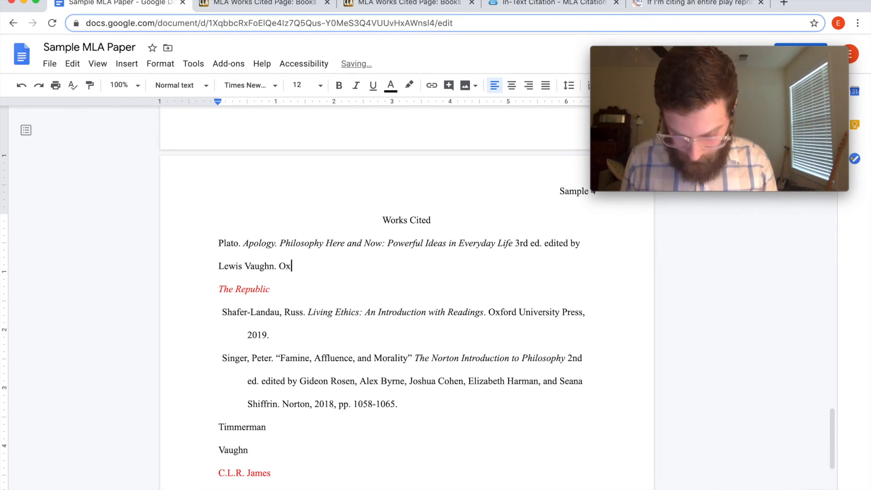
{"action": "type", "text": "ford University Press"}
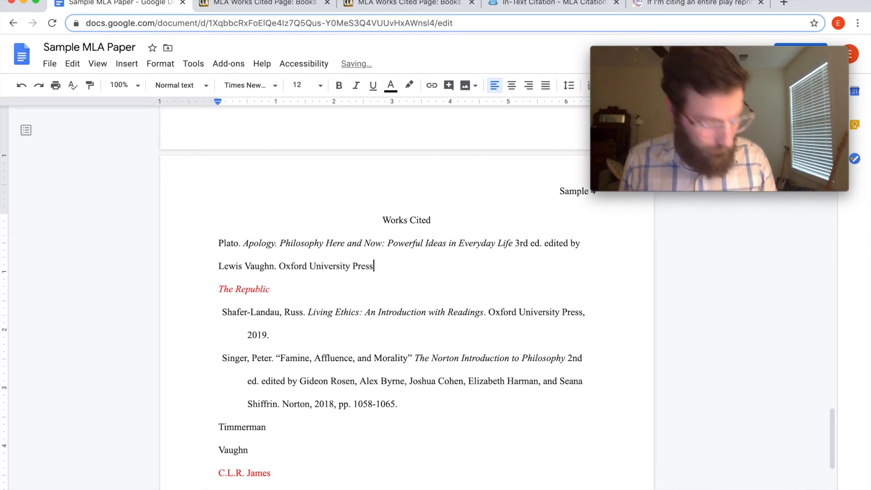
{"action": "type", "text": ", 2"}
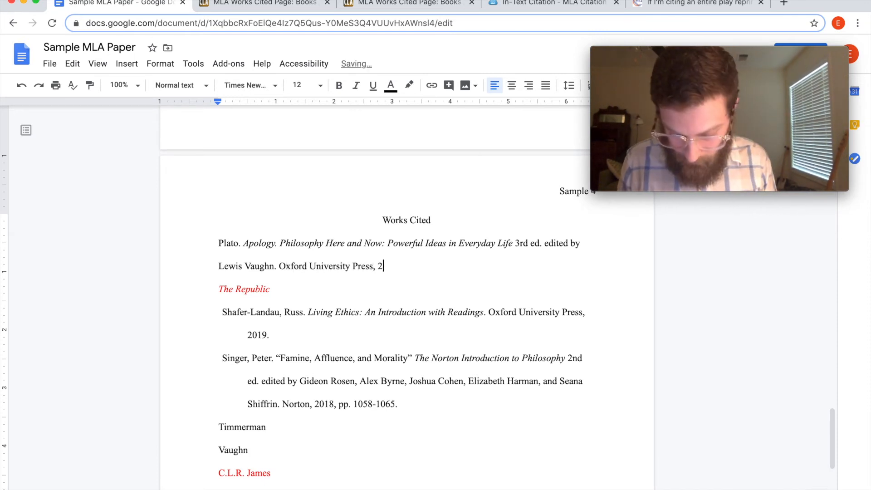
{"action": "type", "text": "019."}
{"action": "left_click_drag", "start_coordinate": [399, 267], "coordinate": [213, 248]}
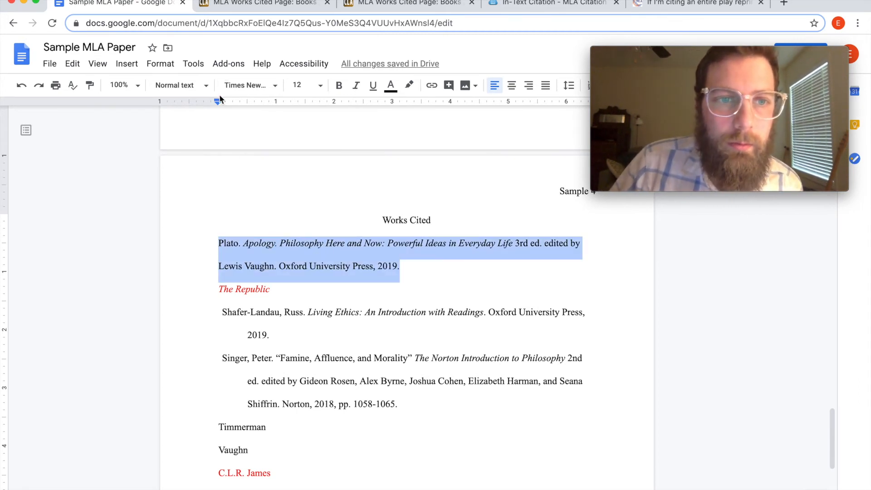
{"action": "mouse_move", "coordinate": [219, 102]}
{"action": "left_mouse_down"}
{"action": "mouse_move", "coordinate": [251, 104]}
{"action": "mouse_move", "coordinate": [219, 104]}
{"action": "left_mouse_up"}
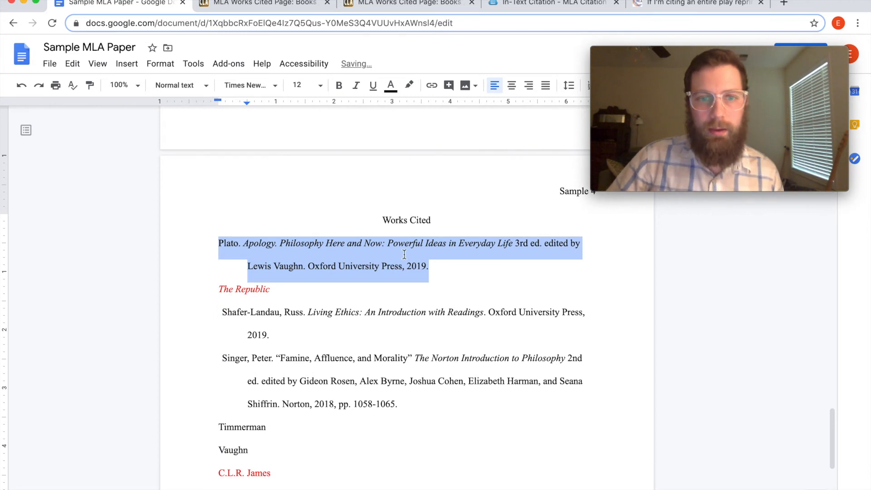
Step: Replace the period after 2019 in the Plato entry with the page range ", pp. 47-55."
{"action": "left_click", "coordinate": [441, 266]}
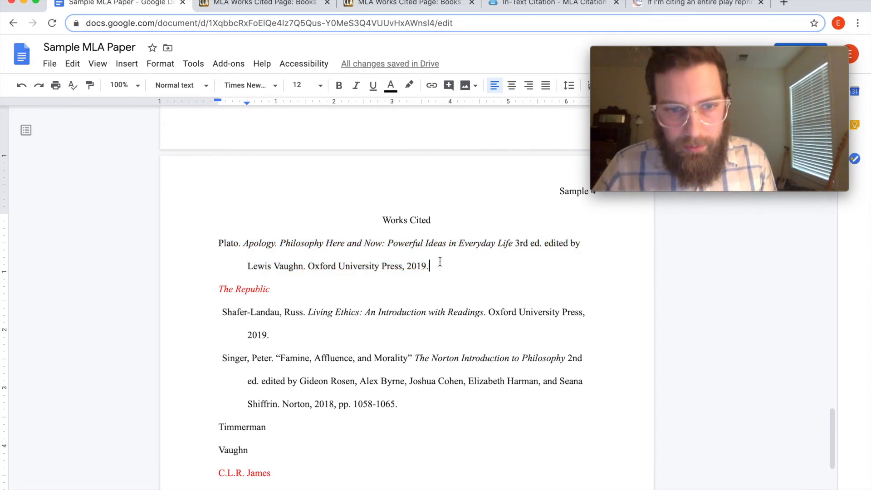
{"action": "key", "text": "BackSpace"}
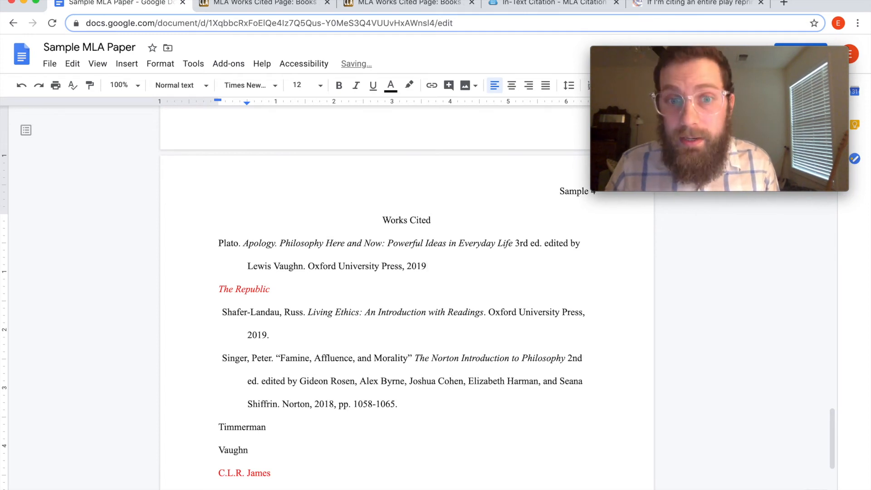
{"action": "type", "text": "pp."}
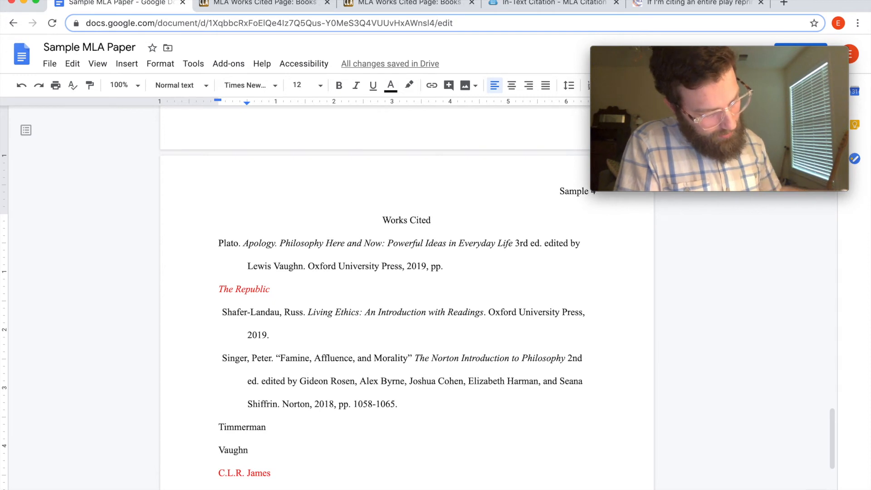
{"action": "type", "text": "47-55."}
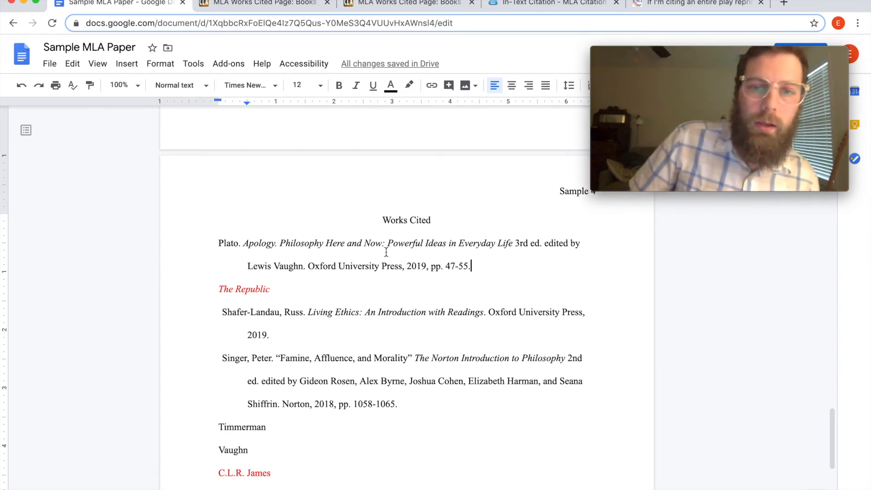
Step: Extend the Vaughn entry to "Vaughn, Lewis." followed by the anthology details copied from the Plato entry, from the italic title through 2019
{"action": "scroll", "coordinate": [386, 264], "scroll_direction": "down", "scroll_amount": 3}
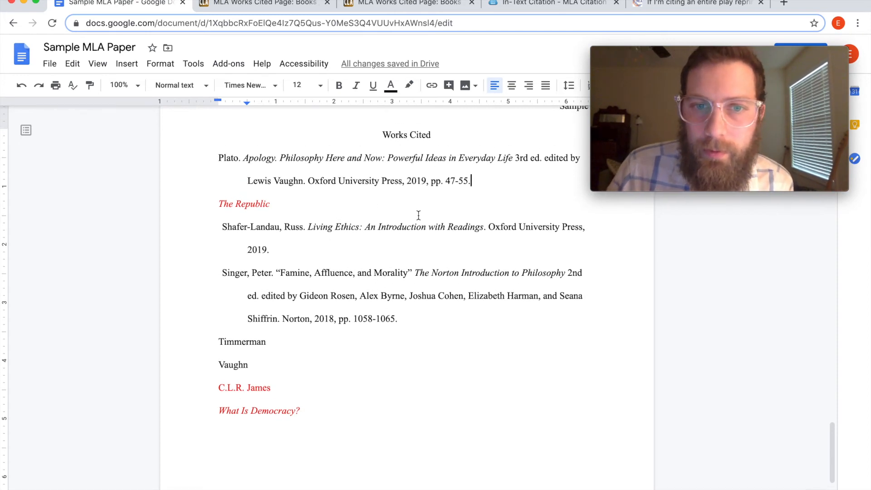
{"action": "scroll", "coordinate": [418, 217], "scroll_direction": "up", "scroll_amount": 1}
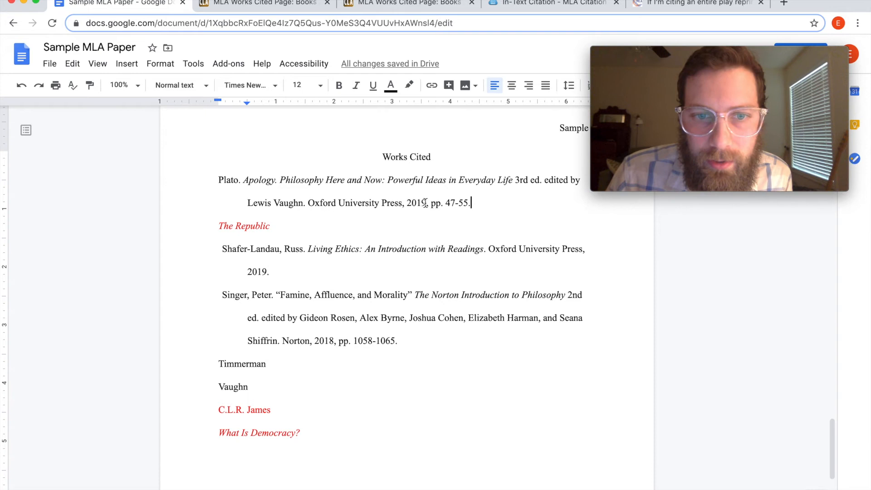
{"action": "left_click_drag", "start_coordinate": [429, 205], "coordinate": [282, 187]}
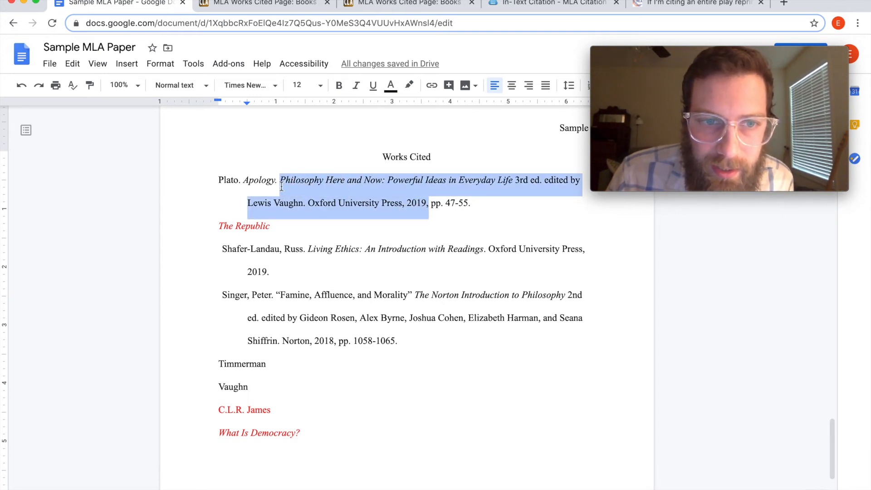
{"action": "right_click", "coordinate": [301, 180]}
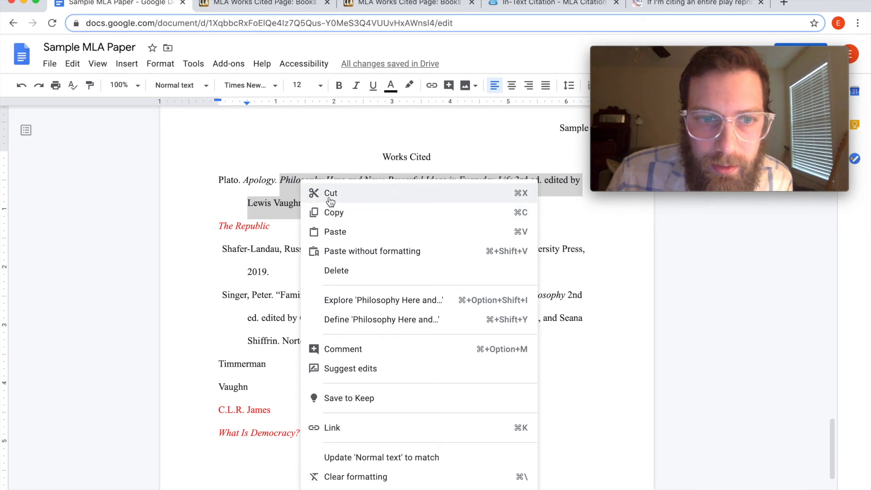
{"action": "left_click", "coordinate": [332, 212]}
{"action": "left_click", "coordinate": [261, 387]}
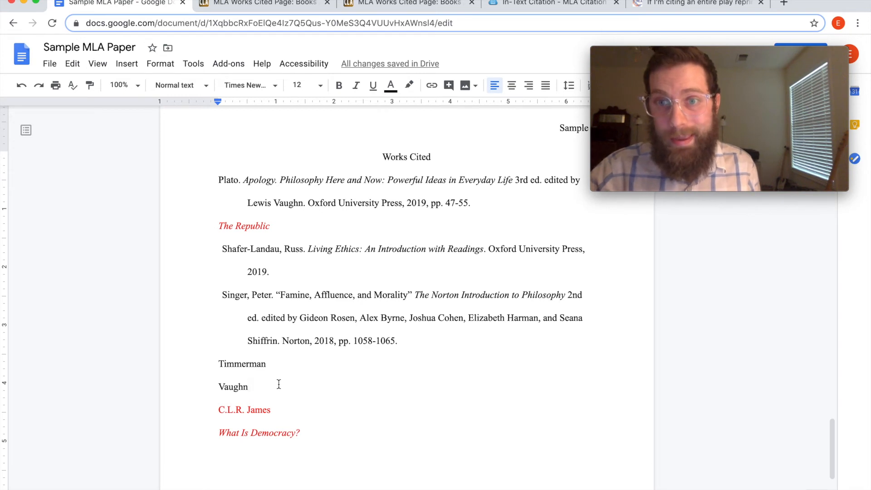
{"action": "type", "text": ", Lewi"}
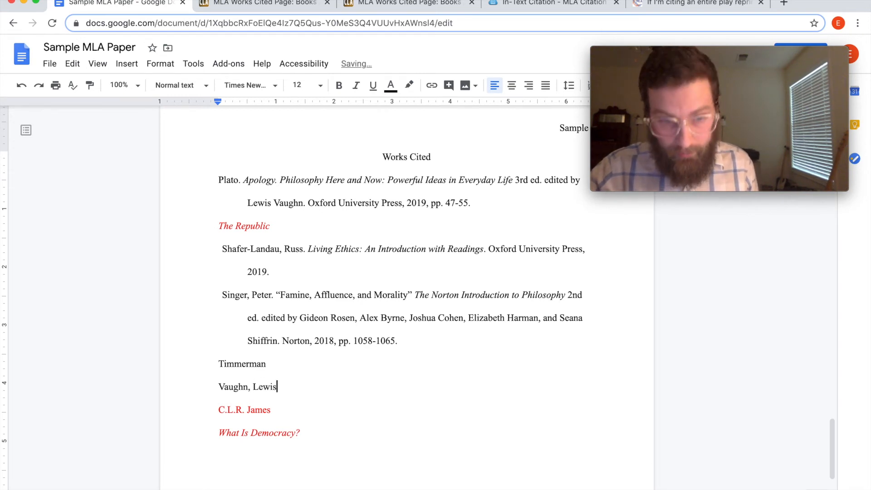
{"action": "type", "text": "s"}
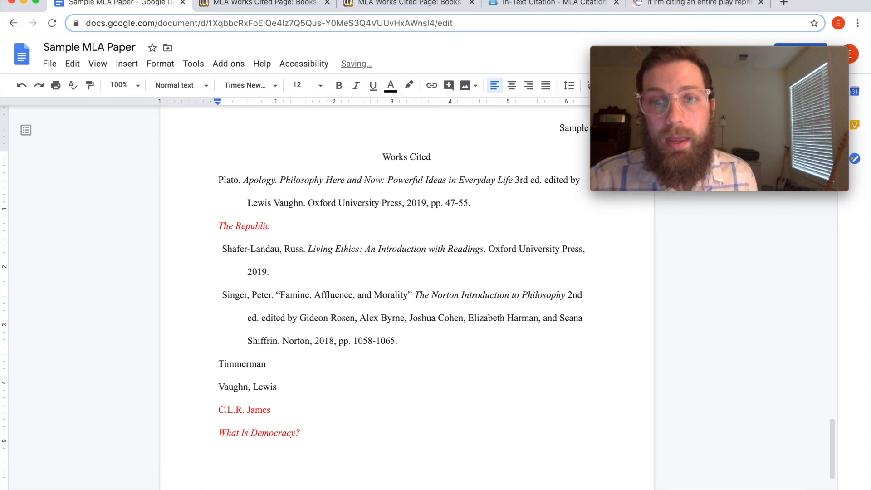
{"action": "type", "text": "."}
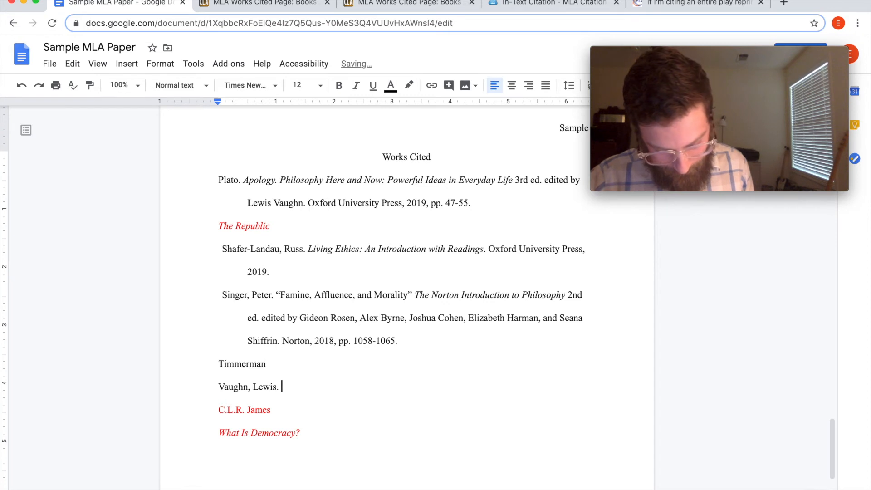
{"action": "key", "text": "super+v"}
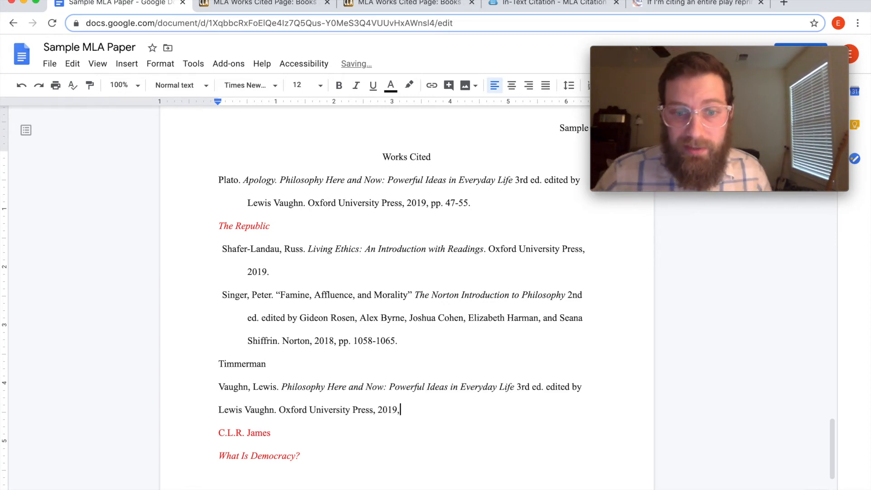
Step: Delete "edited by Lewis Vaughn." from the Vaughn entry and replace the comma after 2019 with a period
{"action": "left_click_drag", "start_coordinate": [546, 387], "coordinate": [277, 415]}
{"action": "key", "text": "BackSpace"}
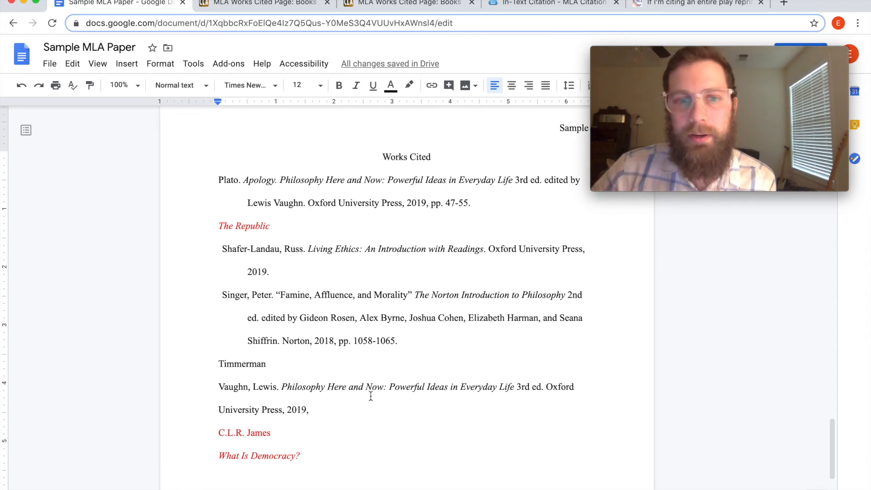
{"action": "left_click", "coordinate": [328, 410]}
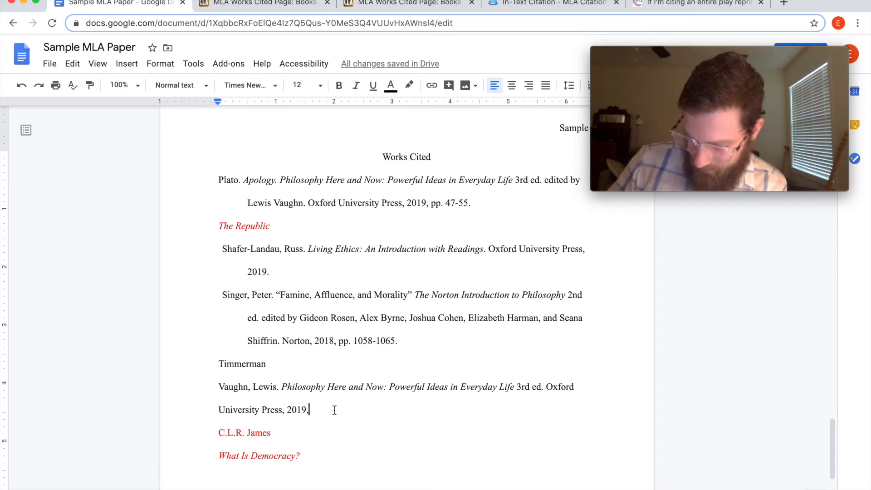
{"action": "key", "text": "BackSpace"}
{"action": "type", "text": "."}
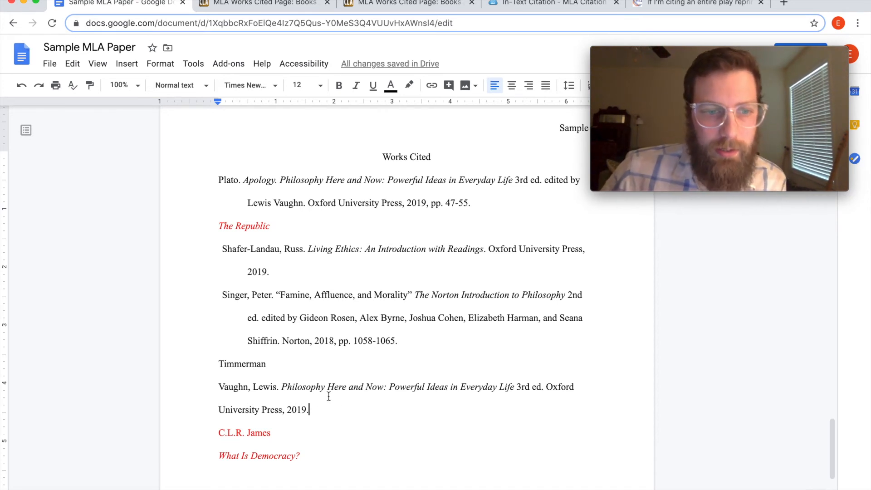
Step: Insert "Plato." in non-italic text before The Republic on the works-cited page
{"action": "left_click", "coordinate": [281, 225]}
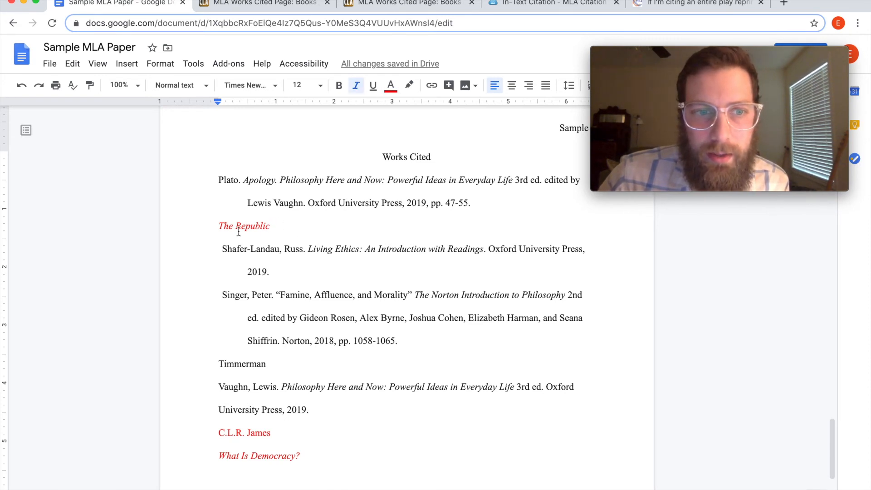
{"action": "left_click", "coordinate": [220, 226]}
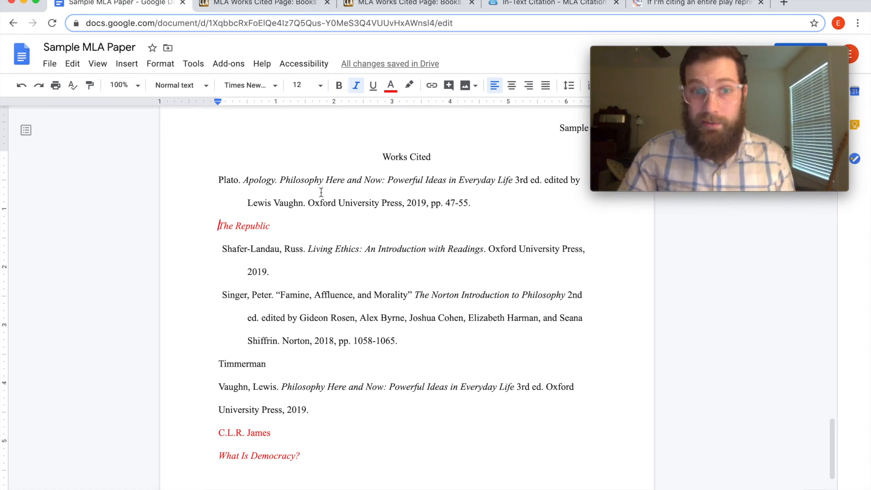
{"action": "double_click", "coordinate": [299, 229]}
{"action": "left_click", "coordinate": [286, 227]}
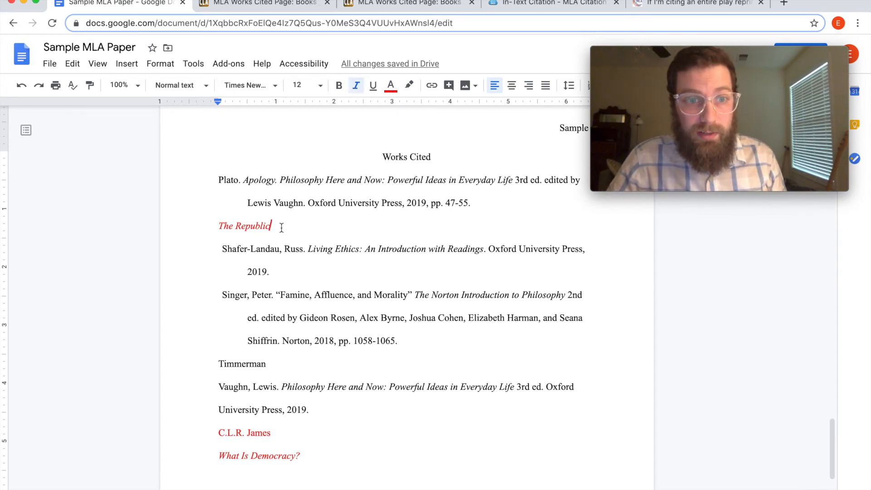
{"action": "left_click", "coordinate": [220, 225]}
{"action": "key", "text": "ctrl+i"}
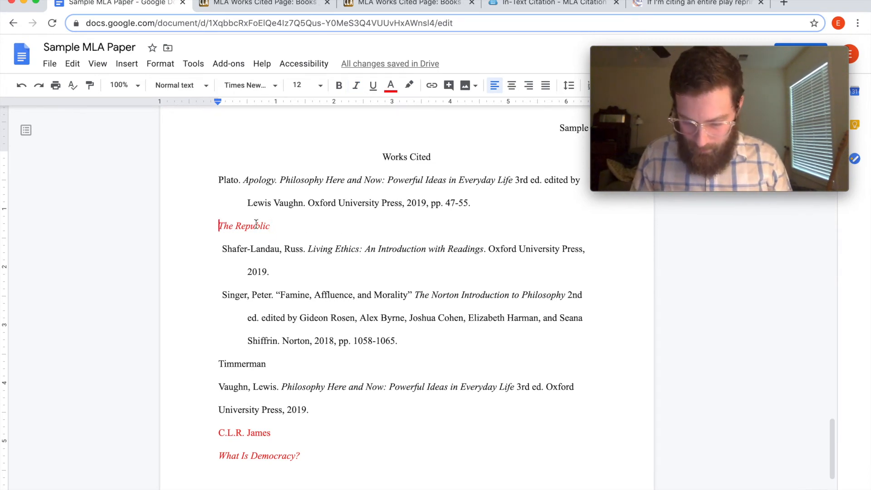
{"action": "type", "text": "Plato."}
Step: Extend the Republic entry with a period and the italic anthology title "Politcal Philosophy: The Essential Texts"
{"action": "left_click", "coordinate": [313, 227]}
{"action": "type", "text": ". Politcal Phil"}
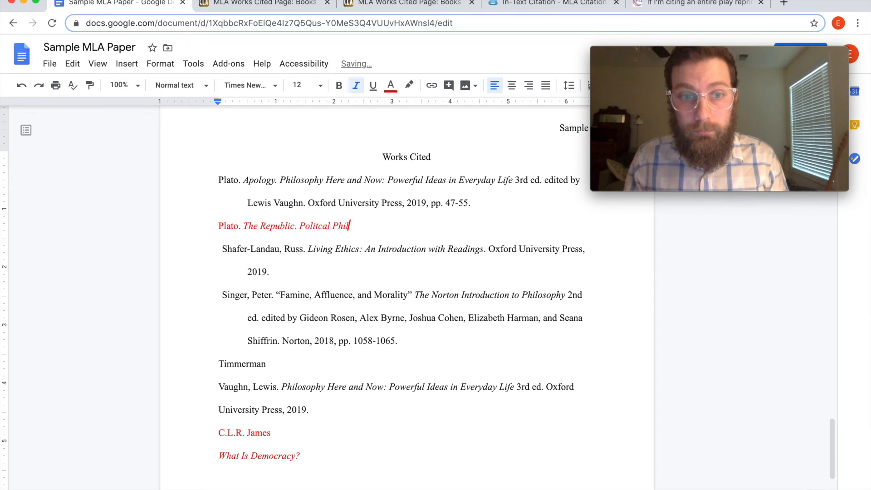
{"action": "type", "text": "osophy: The "}
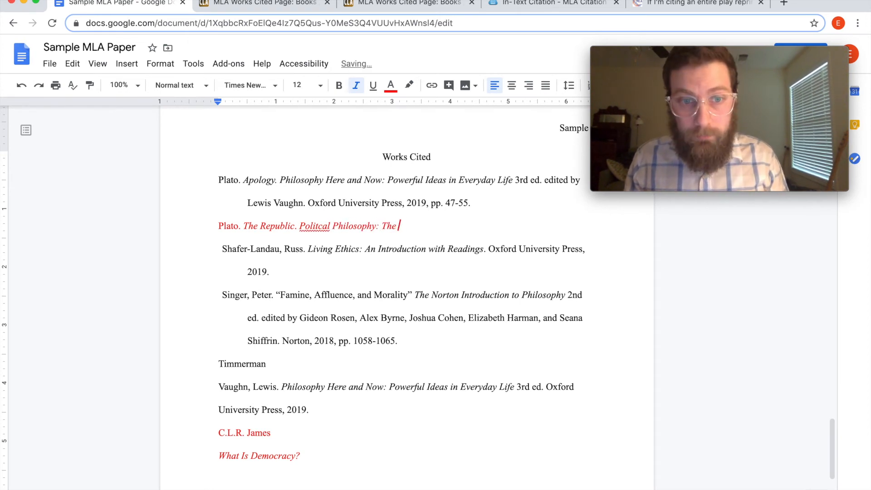
{"action": "type", "text": "Essential Texts"}
{"action": "key", "text": "ctrl+i"}
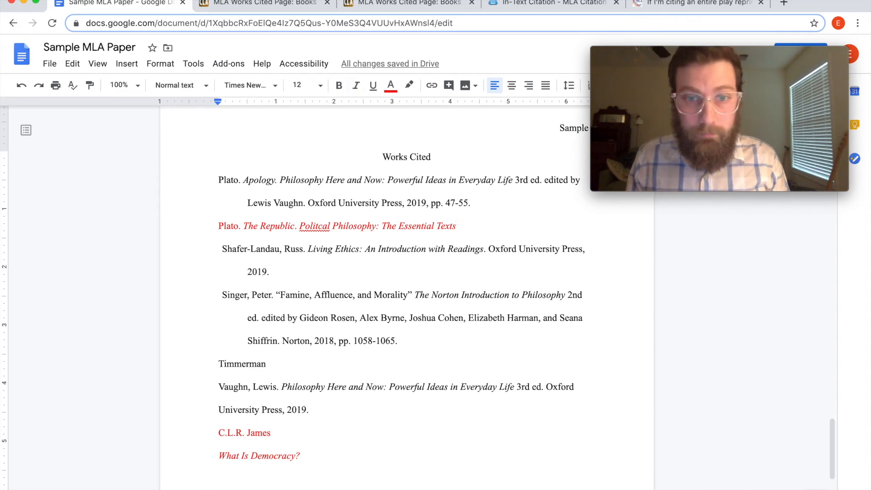
Step: Complete the Republic entry in non-italic text with ". 3rd ed. Edited by Steven M. Cahn. Oxford University Press, 2015."
{"action": "type", "text": ". 3rd ed.."}
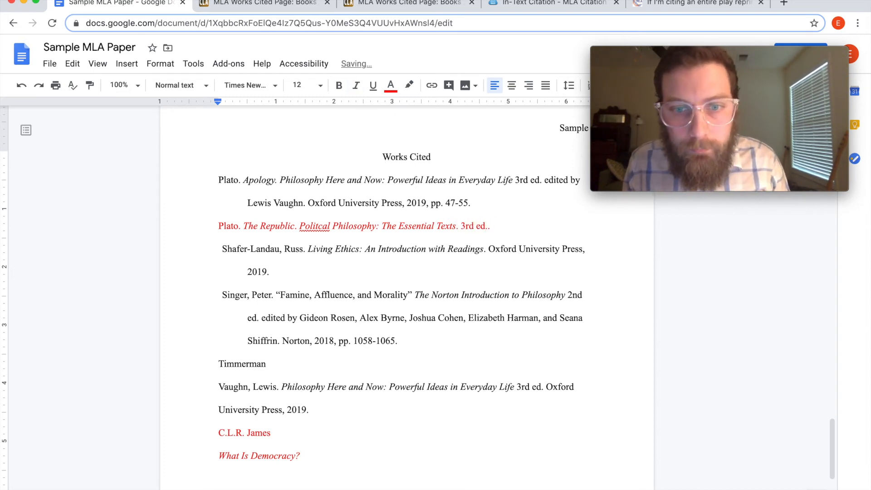
{"action": "key", "text": "BackSpace"}
{"action": "key", "text": "BackSpace"}
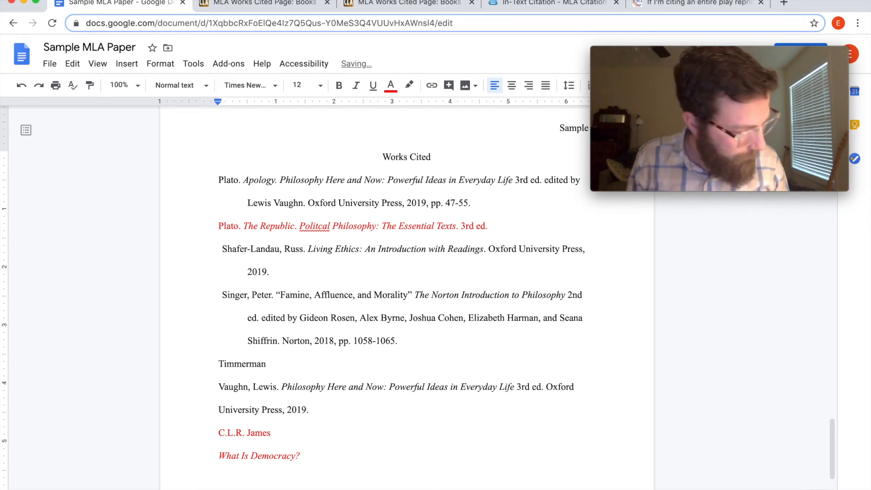
{"action": "type", "text": "Edited by Steven"}
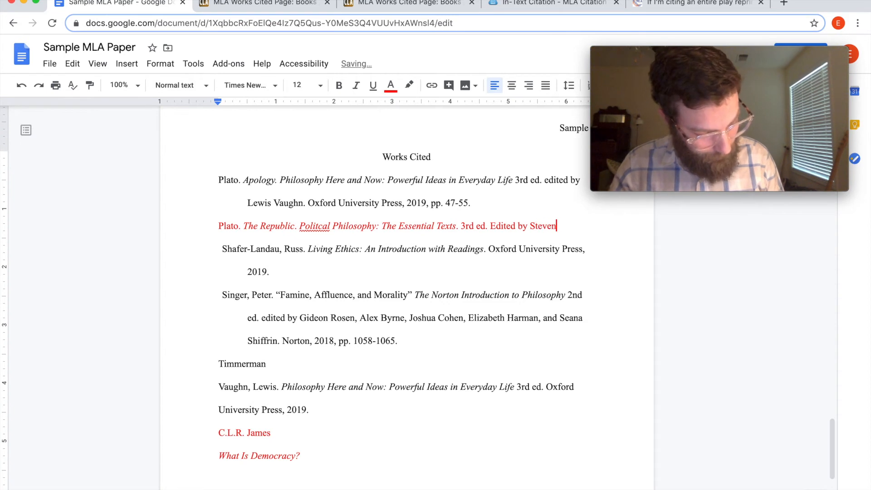
{"action": "type", "text": " M. Cahn. "}
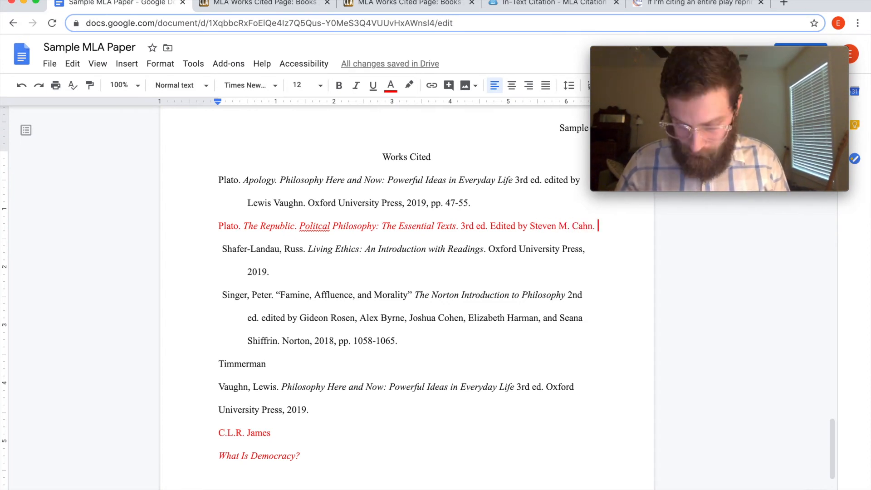
{"action": "type", "text": "Oxford University Press, "}
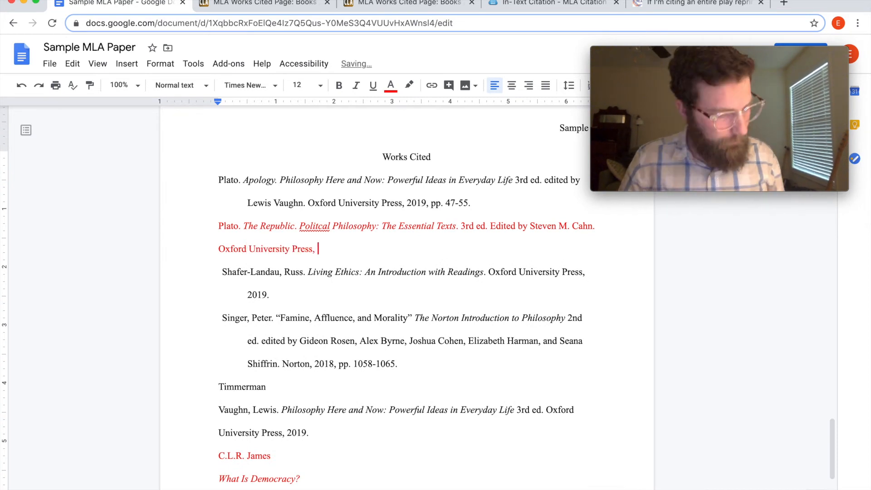
{"action": "type", "text": "2015."}
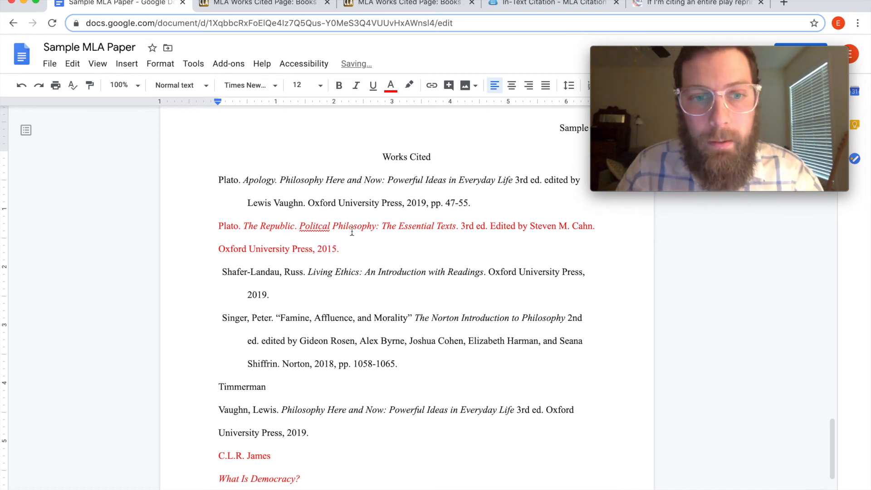
Step: Recolor the whole Republic entry black and correct the misspelled word in its anthology title to "Political"
{"action": "left_click_drag", "start_coordinate": [350, 247], "coordinate": [219, 226]}
{"action": "left_click", "coordinate": [392, 85]}
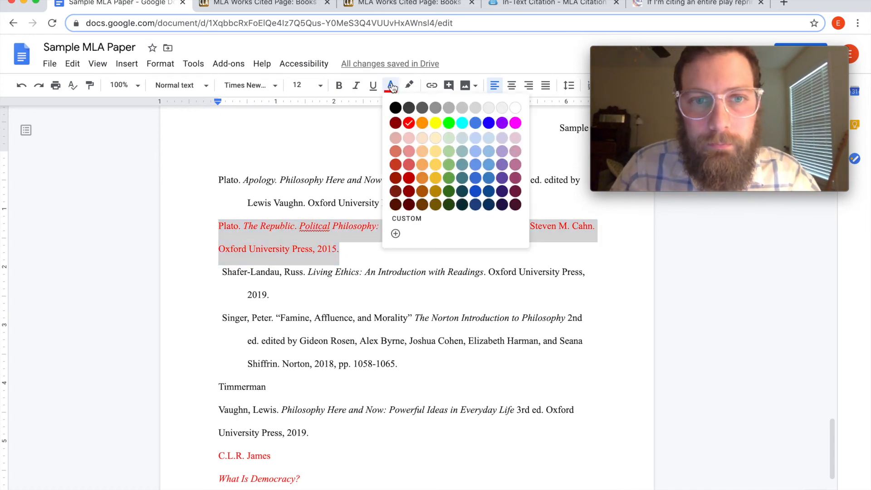
{"action": "left_click", "coordinate": [396, 108]}
{"action": "left_click_drag", "start_coordinate": [356, 250], "coordinate": [263, 248]}
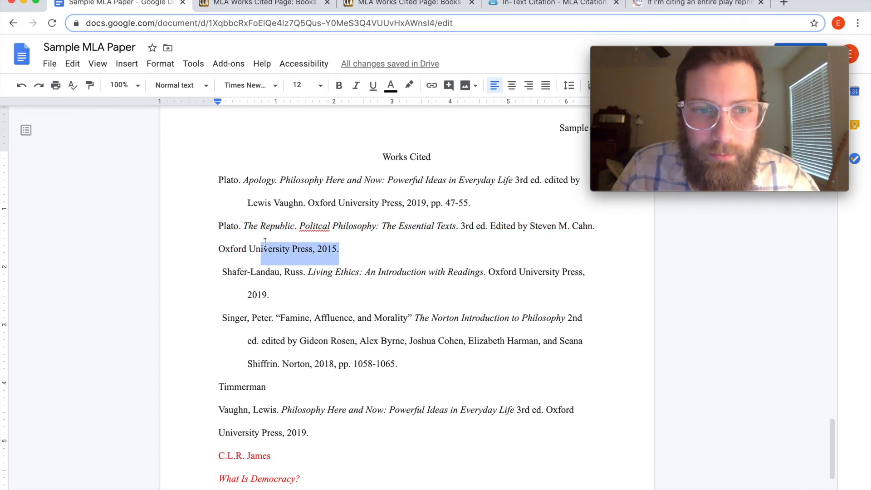
{"action": "right_click", "coordinate": [313, 228]}
{"action": "left_click", "coordinate": [343, 258]}
Step: Give the Republic entry a half-inch hanging indent and insert an empty line below Timmerman
{"action": "left_click_drag", "start_coordinate": [366, 249], "coordinate": [213, 236]}
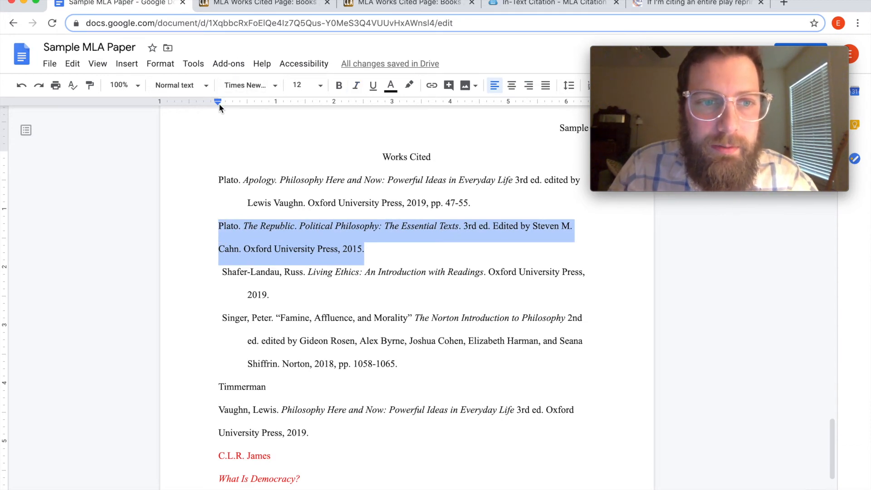
{"action": "mouse_move", "coordinate": [220, 107]}
{"action": "left_mouse_down"}
{"action": "mouse_move", "coordinate": [247, 103]}
{"action": "mouse_move", "coordinate": [220, 104]}
{"action": "left_mouse_up"}
{"action": "left_click", "coordinate": [416, 247]}
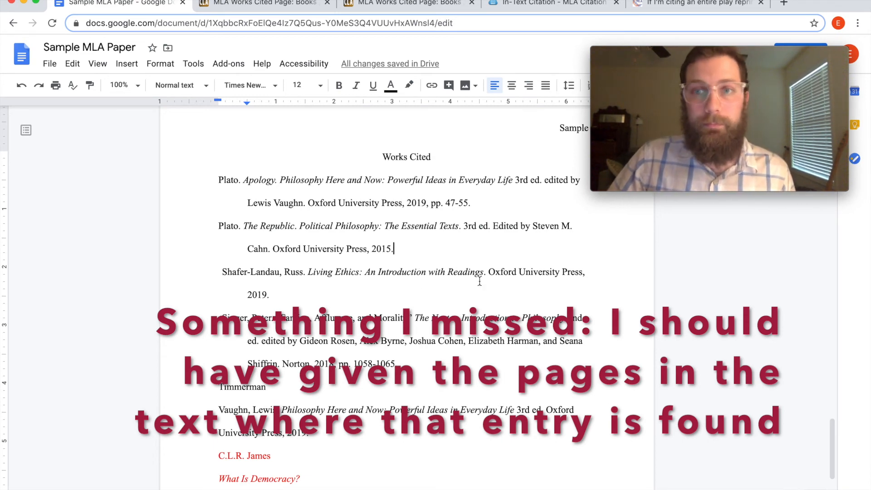
{"action": "left_click", "coordinate": [334, 388]}
{"action": "key", "text": "Return"}
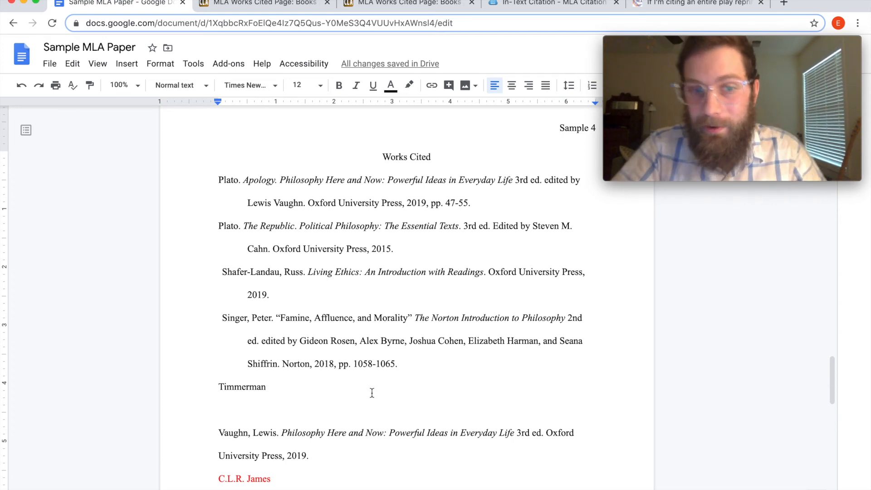
Step: Switch to the Purdue OWL books page and open its "MLA Works Cited Page: Periodicals" guide
{"action": "left_click", "coordinate": [278, 6]}
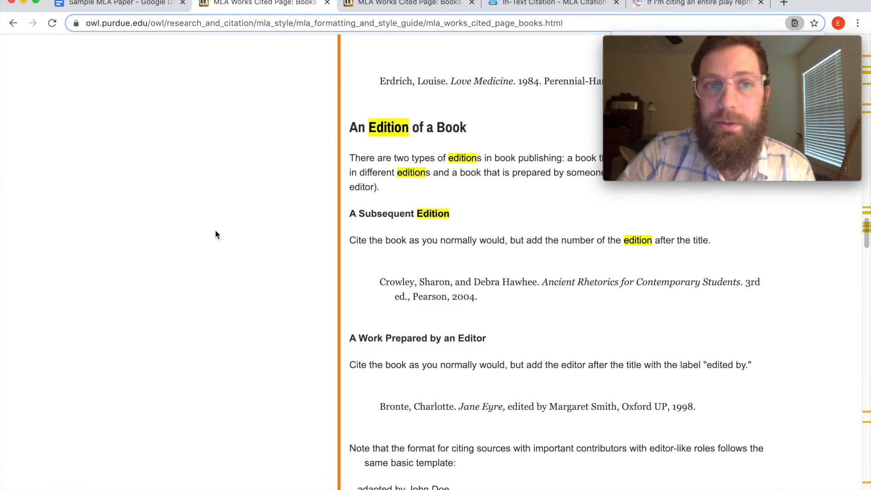
{"action": "scroll", "coordinate": [238, 274], "scroll_direction": "up", "scroll_amount": 15}
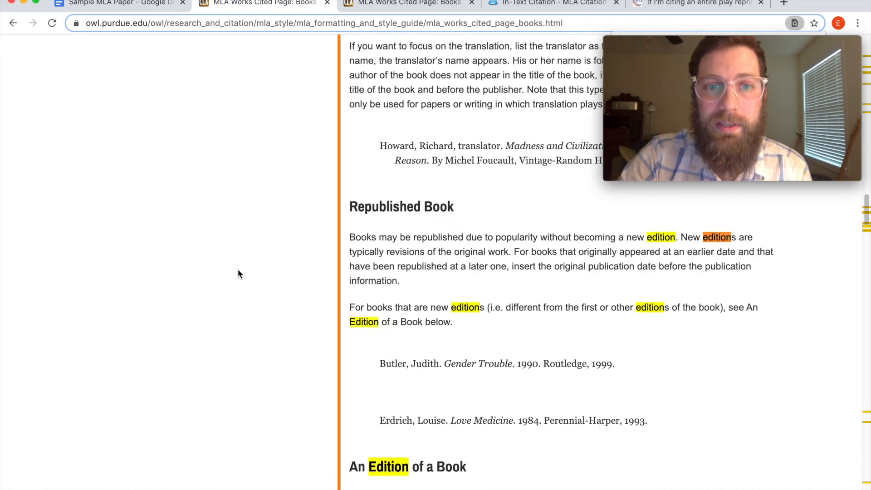
{"action": "scroll", "coordinate": [237, 272], "scroll_direction": "down", "scroll_amount": 10}
{"action": "scroll", "coordinate": [238, 273], "scroll_direction": "up", "scroll_amount": 3}
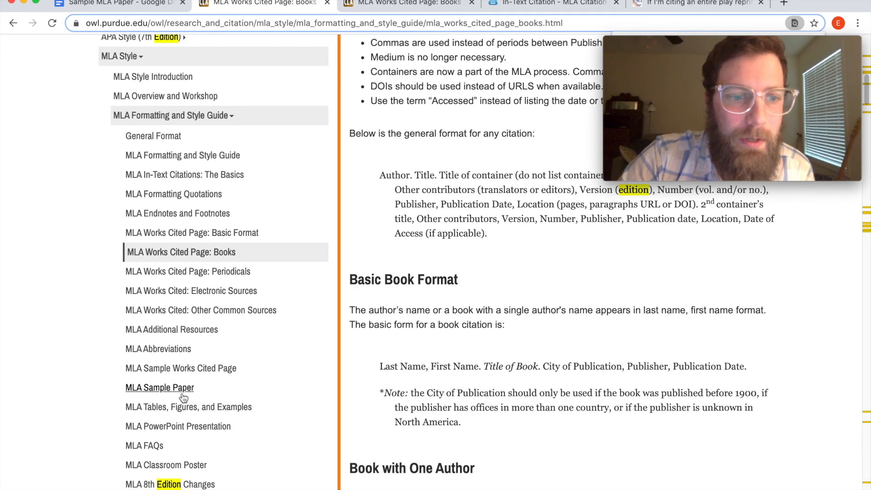
{"action": "scroll", "coordinate": [183, 398], "scroll_direction": "up", "scroll_amount": 1}
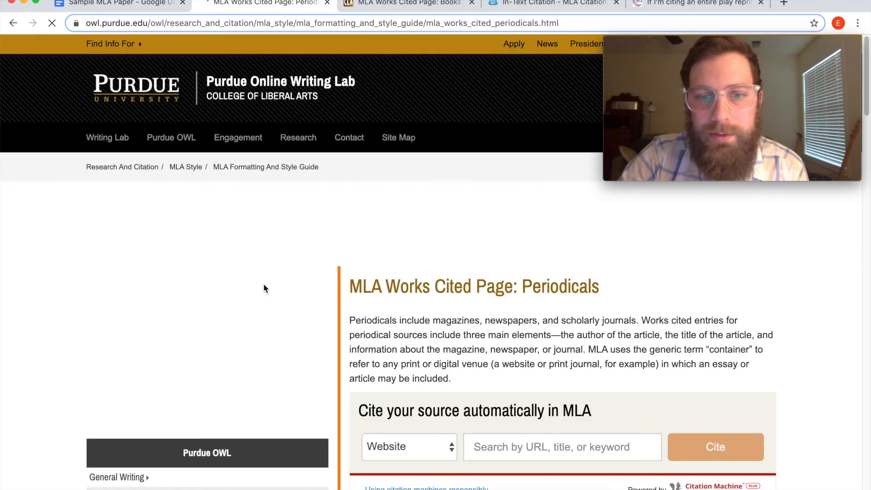
Step: Find the "An Article in a Scholarly Journal" format in the Periodicals guide and dismiss the floating video
{"action": "scroll", "coordinate": [509, 361], "scroll_direction": "down", "scroll_amount": 10}
{"action": "scroll", "coordinate": [510, 364], "scroll_direction": "down", "scroll_amount": 5}
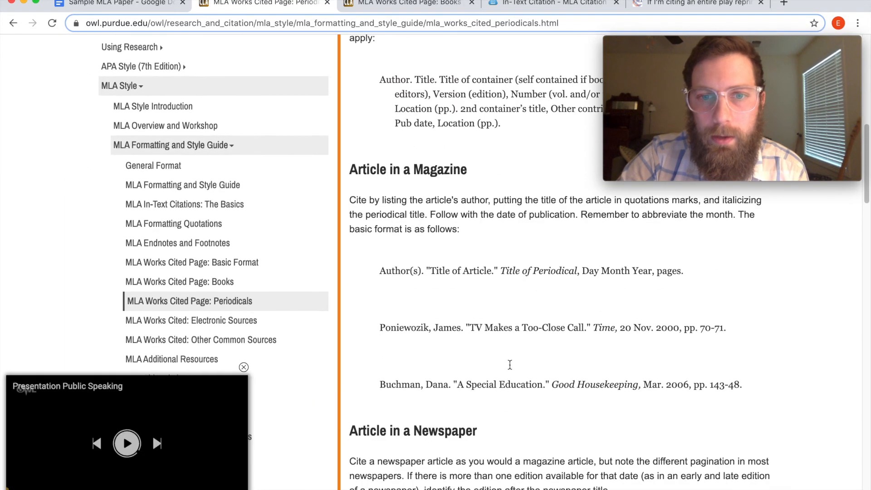
{"action": "scroll", "coordinate": [510, 365], "scroll_direction": "up", "scroll_amount": 4}
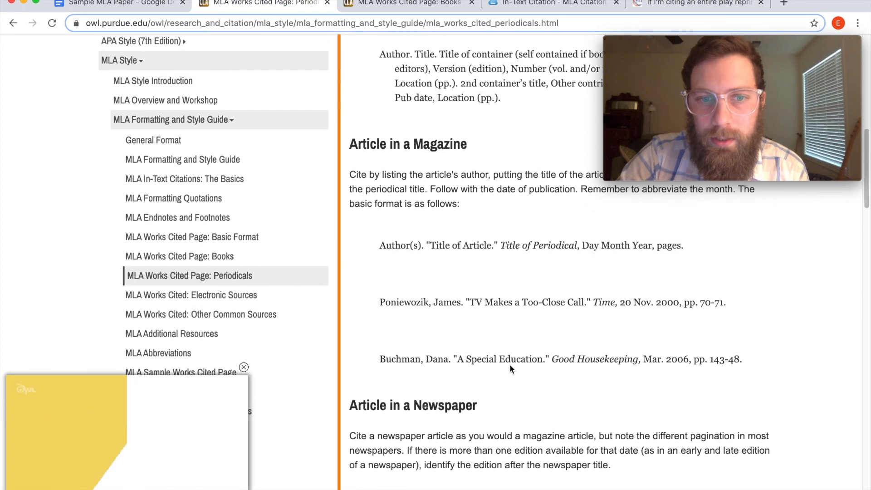
{"action": "scroll", "coordinate": [511, 366], "scroll_direction": "up", "scroll_amount": 1}
{"action": "scroll", "coordinate": [510, 366], "scroll_direction": "down", "scroll_amount": 5}
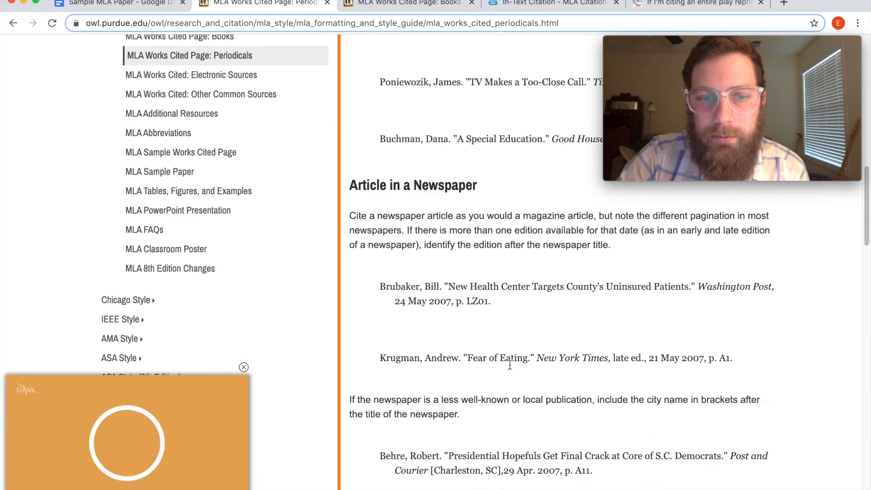
{"action": "scroll", "coordinate": [510, 365], "scroll_direction": "down", "scroll_amount": 20}
{"action": "scroll", "coordinate": [510, 365], "scroll_direction": "down", "scroll_amount": 9}
{"action": "scroll", "coordinate": [510, 366], "scroll_direction": "up", "scroll_amount": 1}
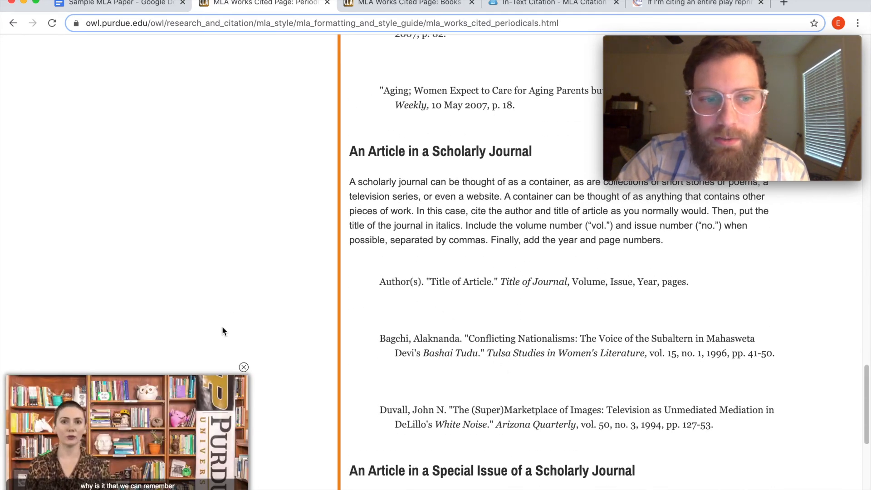
{"action": "left_click", "coordinate": [244, 367]}
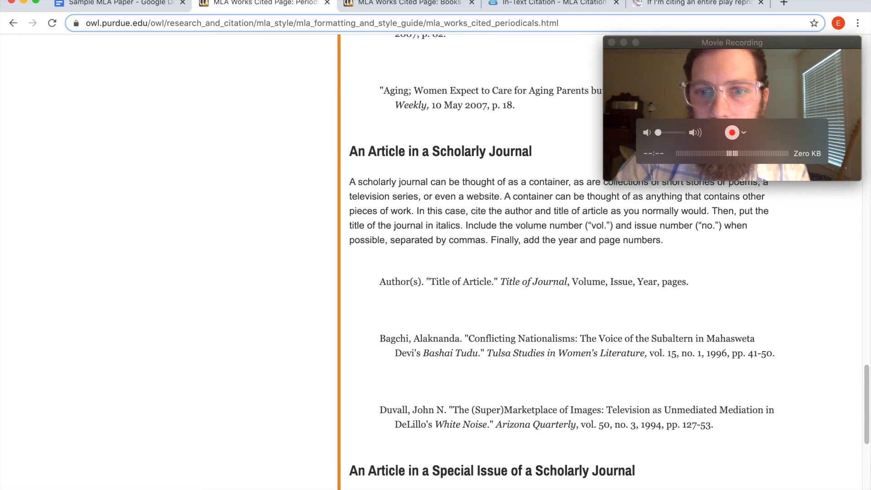
Step: Detach the Periodicals guide into its own browser window and narrow it to about half the screen width
{"action": "left_click_drag", "start_coordinate": [261, 2], "coordinate": [159, 208]}
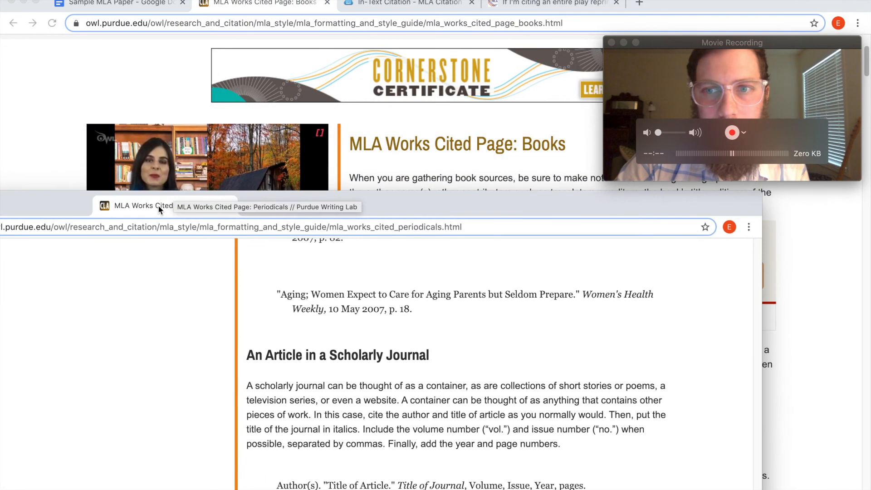
{"action": "left_click_drag", "start_coordinate": [763, 203], "coordinate": [307, 191]}
{"action": "left_click_drag", "start_coordinate": [139, 217], "coordinate": [252, 65]}
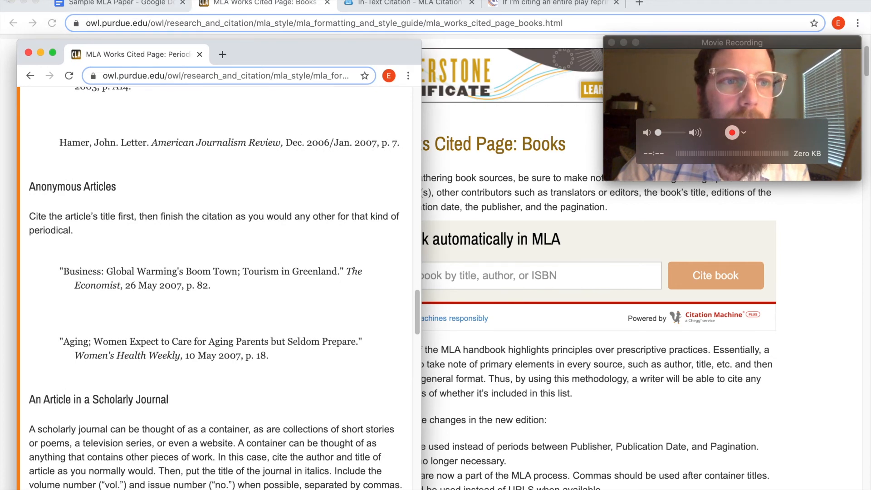
Step: Narrow the main browser window and arrange it side by side with the Periodicals window
{"action": "left_click", "coordinate": [48, 3]}
{"action": "left_click_drag", "start_coordinate": [118, 23], "coordinate": [430, 1]}
{"action": "left_click", "coordinate": [344, 60]}
{"action": "left_click_drag", "start_coordinate": [344, 60], "coordinate": [327, 7]}
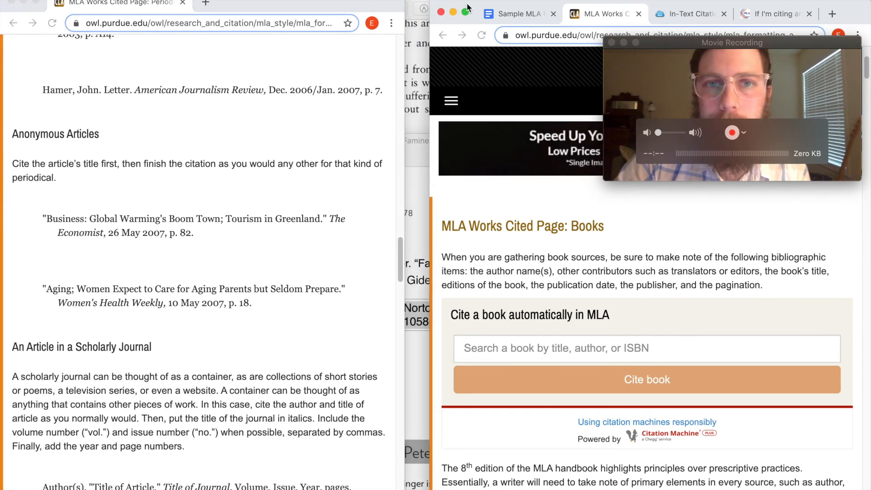
{"action": "left_click_drag", "start_coordinate": [475, 9], "coordinate": [452, 0]}
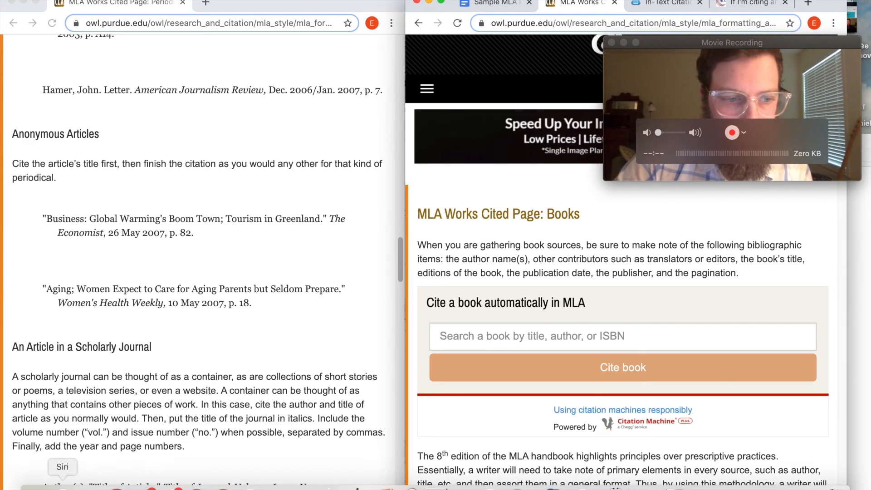
Step: Shorten the Periodicals window to about the upper half of the screen and close the Singer PDF in Preview
{"action": "left_click_drag", "start_coordinate": [405, 489], "coordinate": [410, 286]}
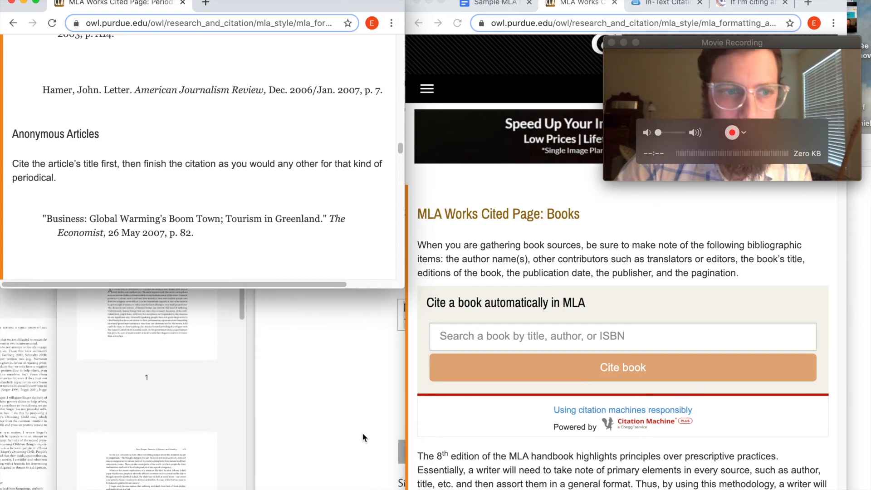
{"action": "left_click", "coordinate": [382, 477]}
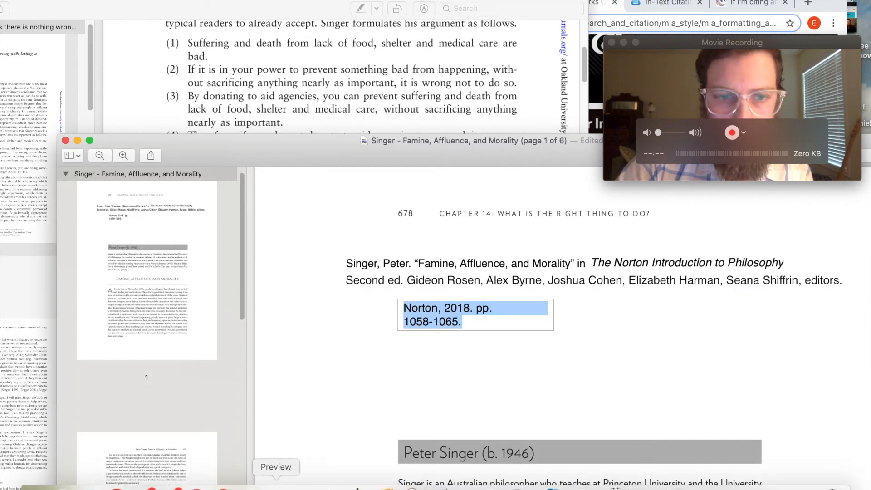
{"action": "left_click", "coordinate": [65, 141]}
Step: Position the Timmerman PDF beneath the Periodicals window so its publication line shows, and display the scholarly-journal citation examples above it
{"action": "left_click_drag", "start_coordinate": [173, 6], "coordinate": [1, 128]}
{"action": "left_click_drag", "start_coordinate": [61, 104], "coordinate": [81, 105]}
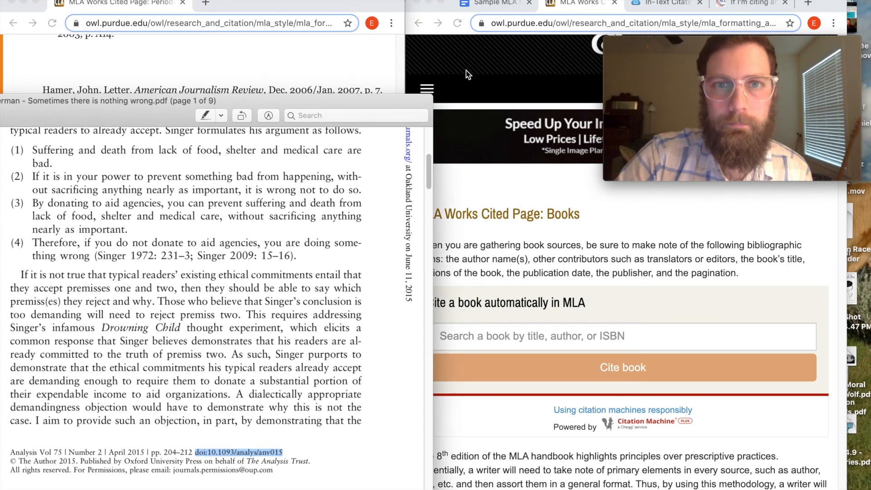
{"action": "left_click", "coordinate": [490, 97]}
{"action": "left_click", "coordinate": [246, 64]}
{"action": "scroll", "coordinate": [246, 64], "scroll_direction": "down", "scroll_amount": 2}
{"action": "scroll", "coordinate": [246, 64], "scroll_direction": "up", "scroll_amount": 8}
{"action": "scroll", "coordinate": [246, 65], "scroll_direction": "down", "scroll_amount": 10}
{"action": "scroll", "coordinate": [246, 69], "scroll_direction": "down", "scroll_amount": 5}
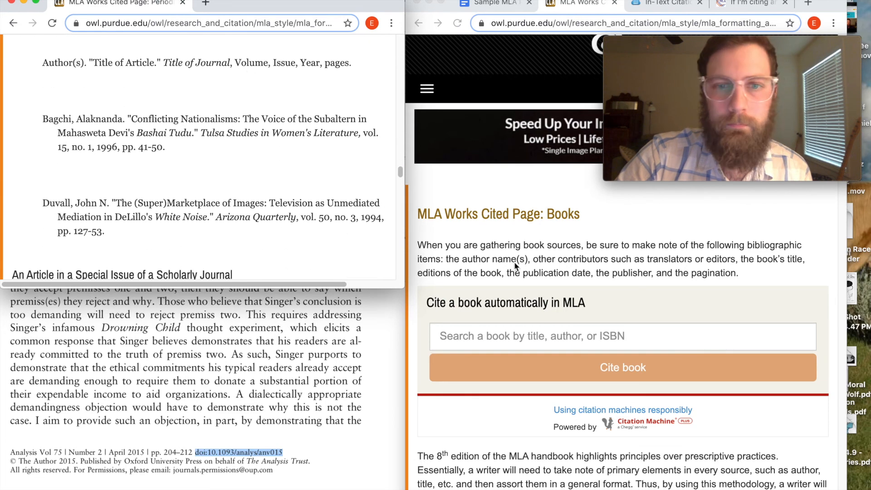
Step: Add the author's first name and the title "Sometimes There is Nothing Wrong With Letting a Child Drown" to the Timmerman entry in the Sample MLA Paper
{"action": "left_click", "coordinate": [480, 188]}
{"action": "left_click", "coordinate": [496, 4]}
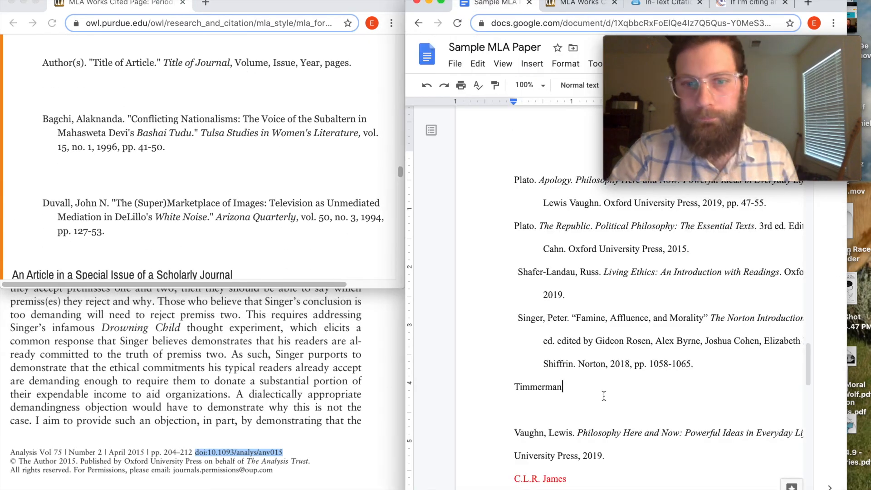
{"action": "type", "text": ","}
{"action": "scroll", "coordinate": [609, 403], "scroll_direction": "right", "scroll_amount": 5}
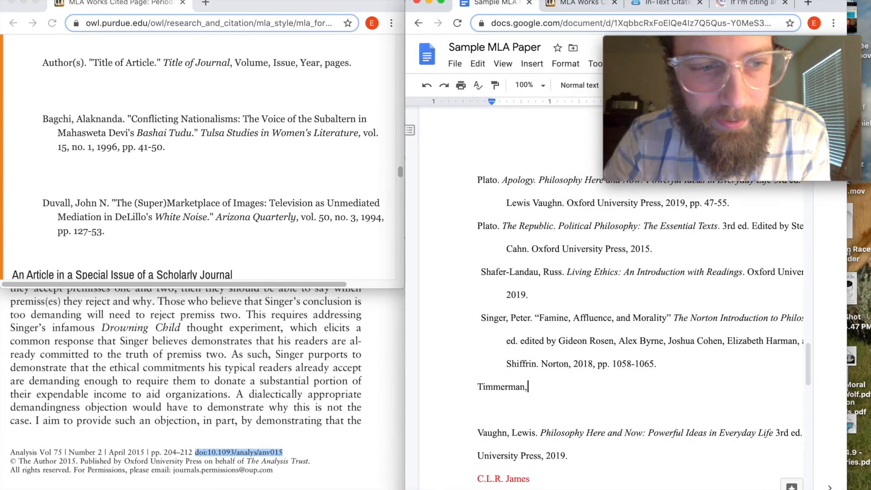
{"action": "type", "text": "Trav"}
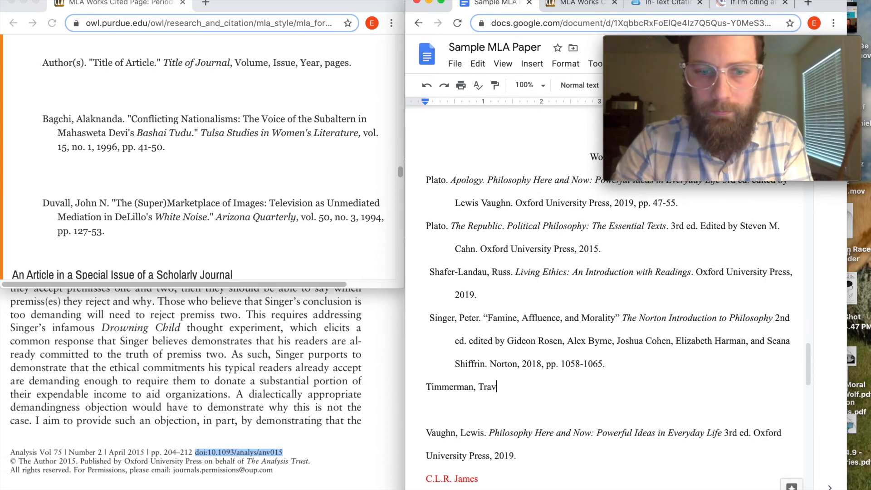
{"action": "type", "text": "is. “"}
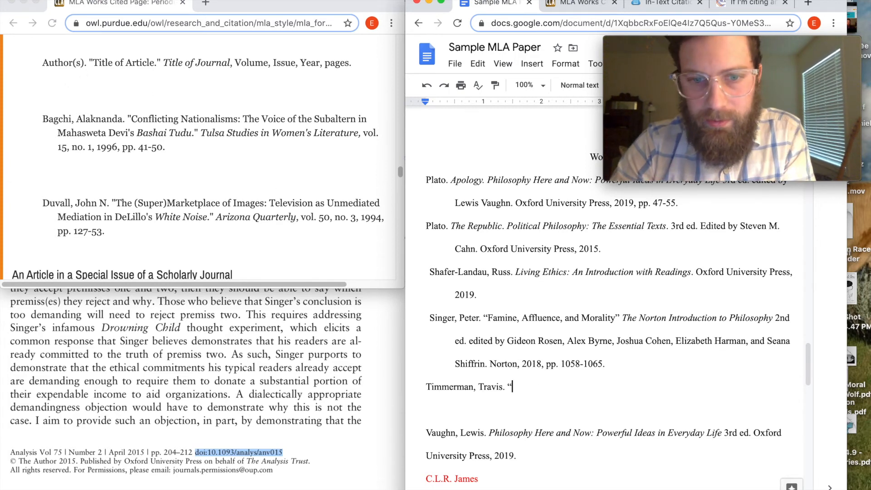
{"action": "type", "text": "\""}
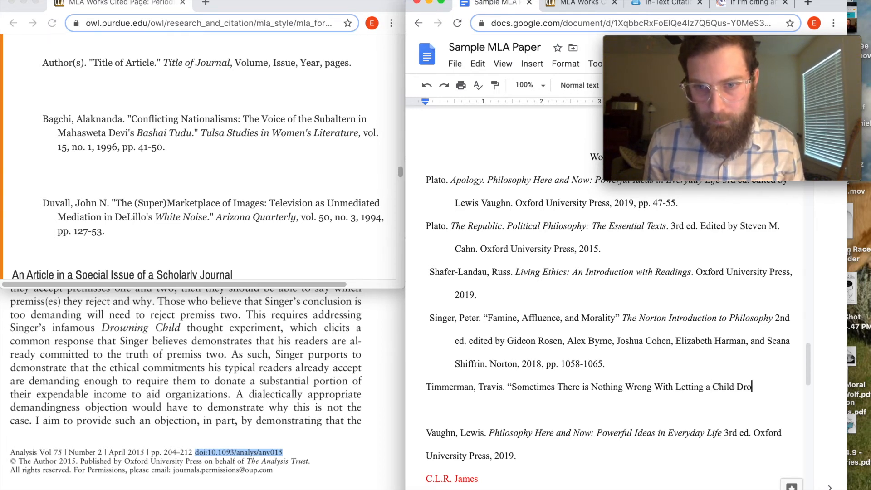
Step: Check the article title in the PDF and change the entry's title to "Sometimes there is nothing wrong with letting a child drown."
{"action": "left_click", "coordinate": [186, 358]}
{"action": "scroll", "coordinate": [185, 352], "scroll_direction": "up", "scroll_amount": 15}
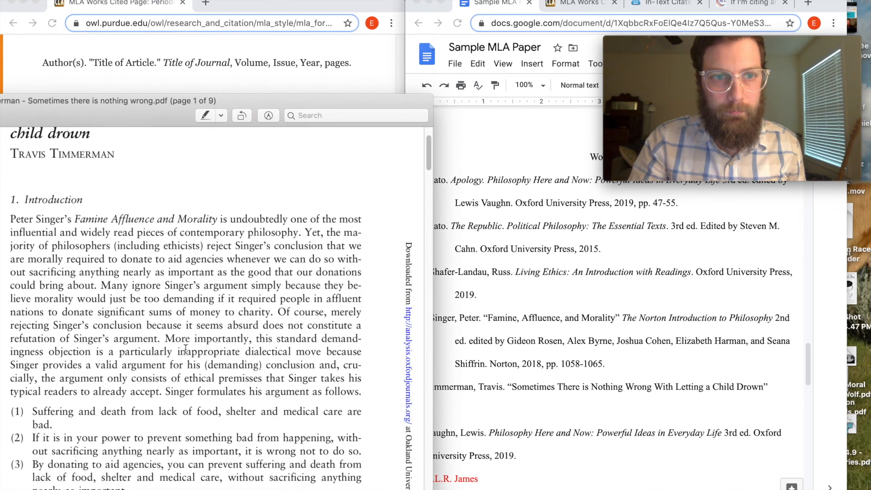
{"action": "double_click", "coordinate": [562, 388]}
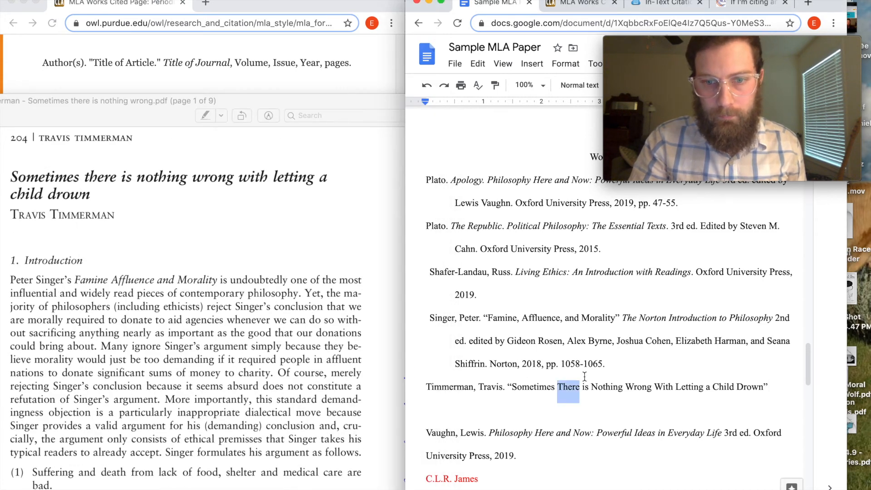
{"action": "left_click", "coordinate": [563, 385]}
{"action": "key", "text": "BackSpace"}
{"action": "type", "text": "t"}
{"action": "key", "text": "Right"}
{"action": "key", "text": "BackSpace"}
{"action": "type", "text": "n"}
{"action": "key", "text": "Right"}
{"action": "key", "text": "BackSpace"}
{"action": "key", "text": "BackSpace"}
{"action": "type", "text": "wr"}
{"action": "key", "text": "Right"}
{"action": "key", "text": "Right"}
{"action": "key", "text": "Right"}
{"action": "key", "text": "Right"}
{"action": "key", "text": "Right"}
{"action": "key", "text": "BackSpace"}
{"action": "type", "text": "w"}
{"action": "key", "text": "BackSpace"}
{"action": "type", "text": "l"}
{"action": "key", "text": "Right"}
{"action": "key", "text": "Right"}
{"action": "key", "text": "Right"}
{"action": "key", "text": "Right"}
{"action": "key", "text": "Right"}
{"action": "key", "text": "Right"}
{"action": "key", "text": "Right"}
{"action": "key", "text": "Right"}
{"action": "key", "text": "Right"}
{"action": "key", "text": "Right"}
{"action": "key", "text": "BackSpace"}
{"action": "type", "text": "c"}
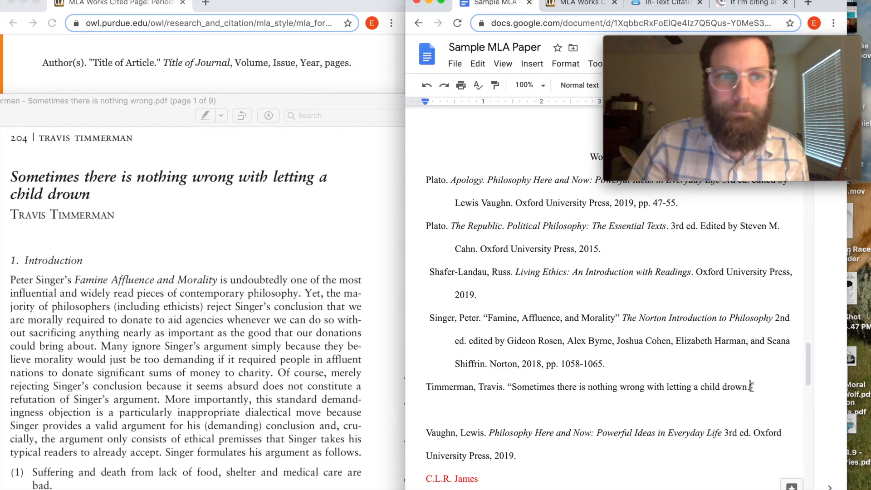
Step: Place the Timmerman PDF back beneath the Periodicals window and show the publication line at the foot of its first page
{"action": "left_click_drag", "start_coordinate": [152, 103], "coordinate": [114, 299]}
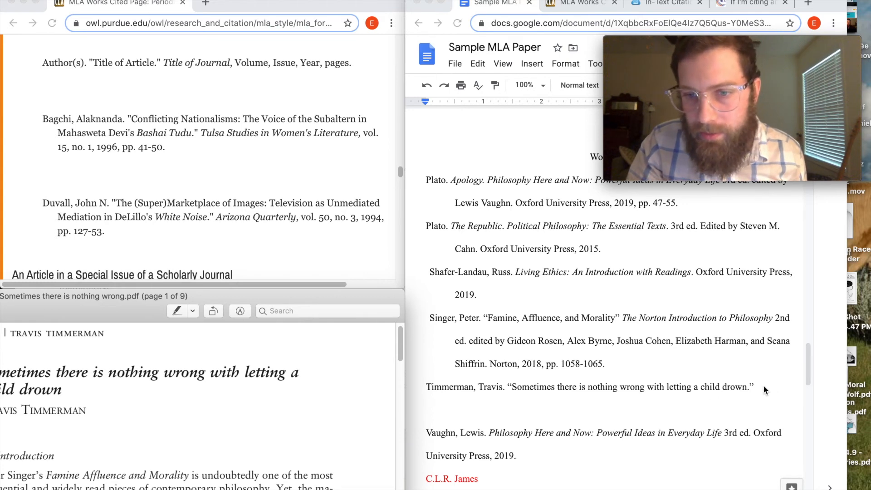
{"action": "scroll", "coordinate": [297, 371], "scroll_direction": "down", "scroll_amount": 10}
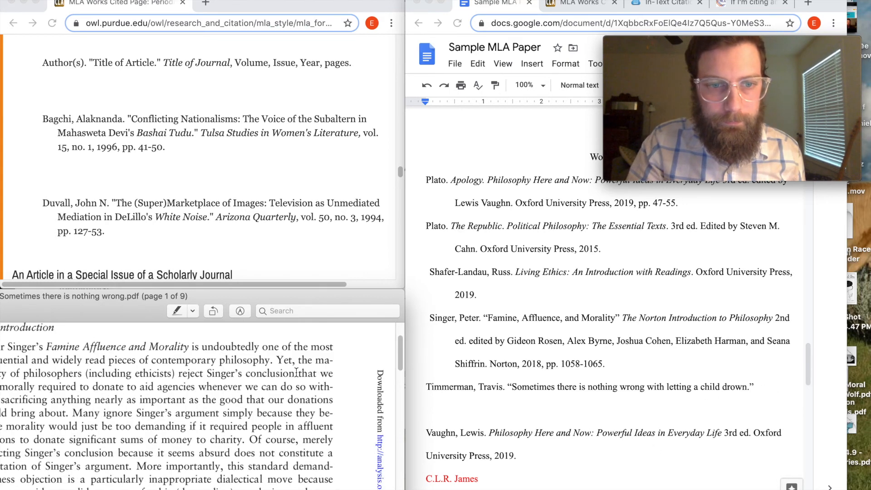
{"action": "scroll", "coordinate": [297, 371], "scroll_direction": "down", "scroll_amount": 5}
{"action": "scroll", "coordinate": [297, 373], "scroll_direction": "up", "scroll_amount": 5}
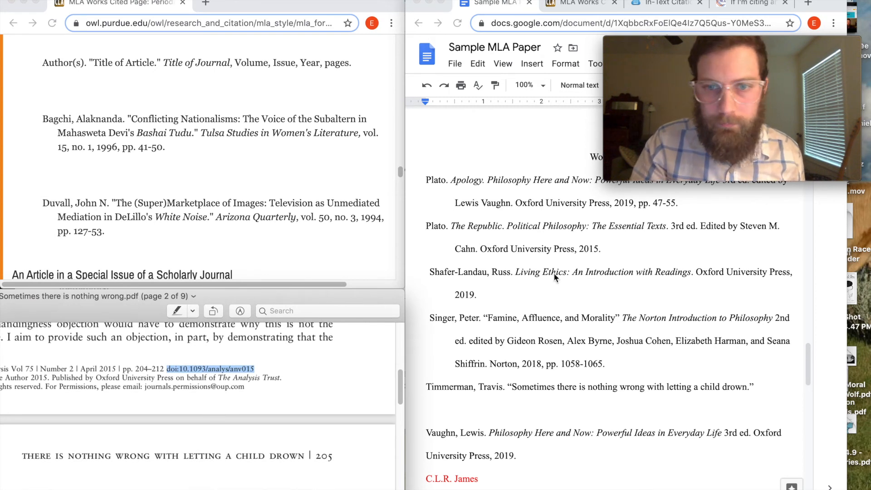
Step: Add the journal name Analysis in italics, followed by a comma, after the title in the Timmerman entry
{"action": "left_click", "coordinate": [699, 390]}
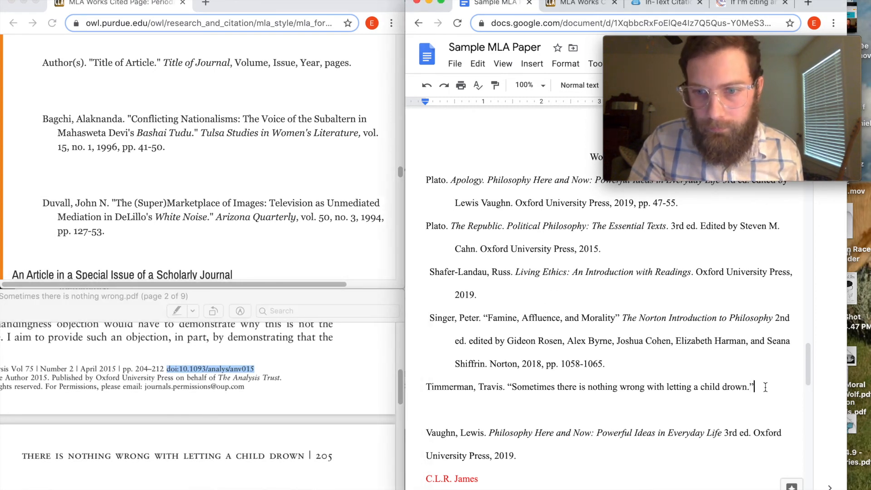
{"action": "key", "text": "super+i"}
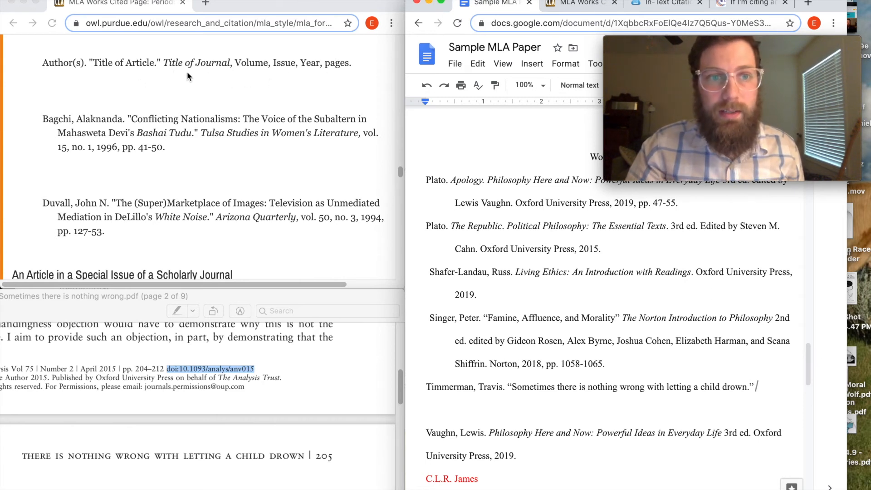
{"action": "type", "text": "Anal"}
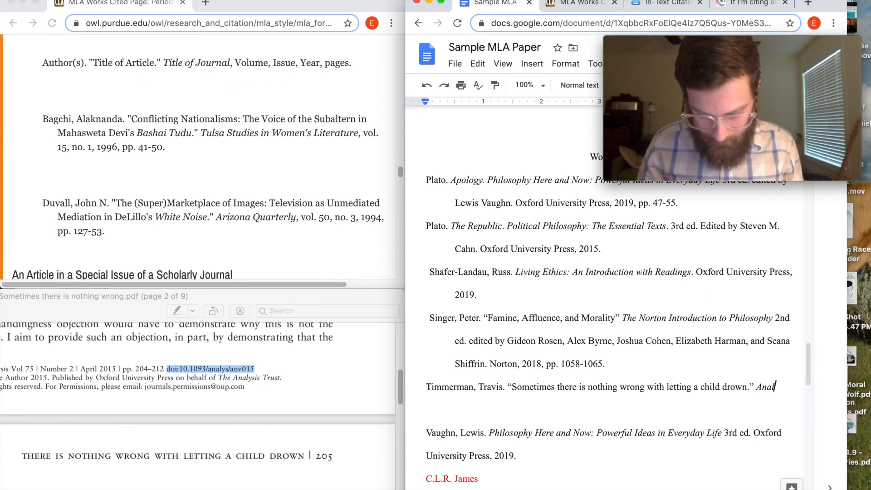
{"action": "type", "text": "ysis,"}
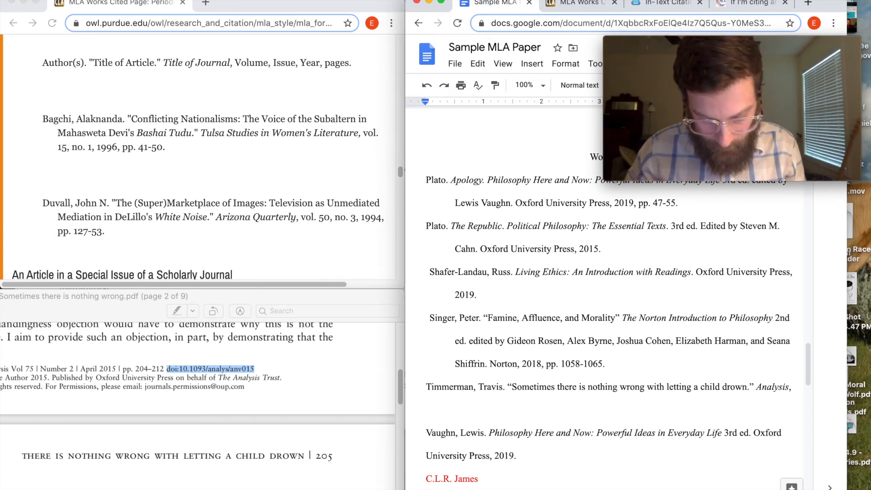
Step: Continue the Timmerman entry on a new line with "Volume 75, Issue 2, pp. 204-212."
{"action": "key", "text": "Return"}
{"action": "type", "text": "Volume "}
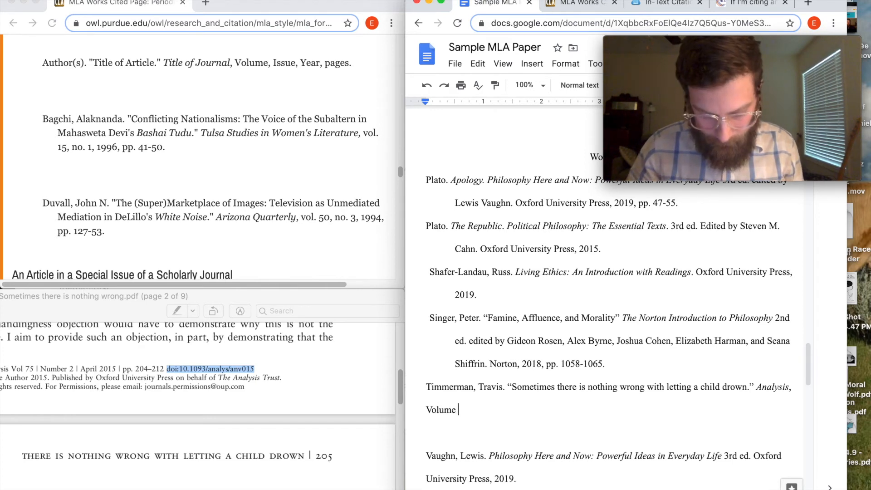
{"action": "type", "text": "75, Issue"}
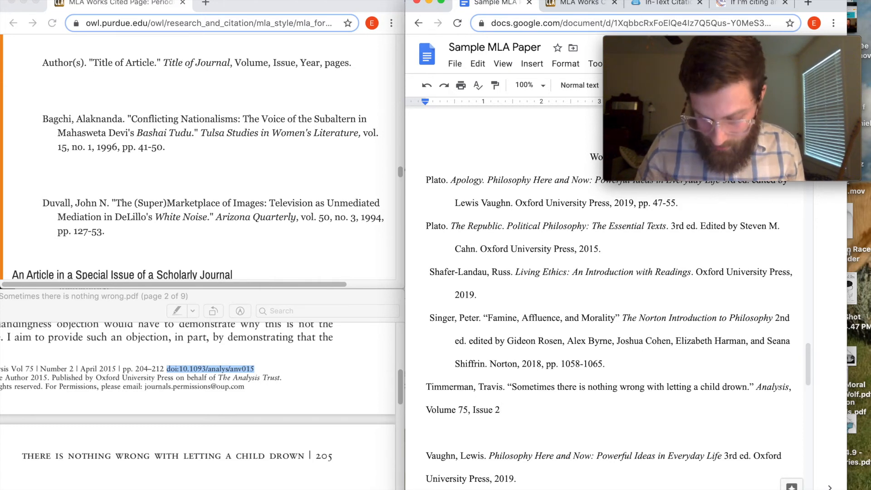
{"action": "type", "text": "2, pp. 204-212."}
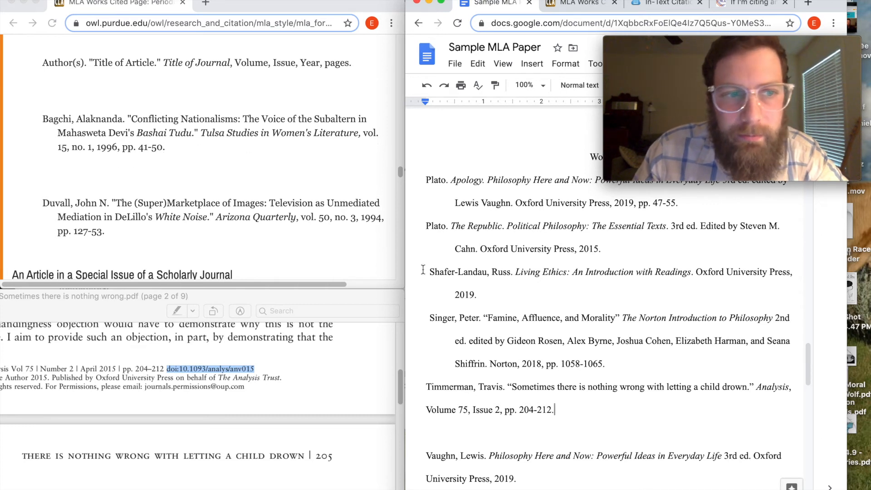
Step: Abbreviate the word Volume in the Timmerman entry to lowercase "vol."
{"action": "key", "text": "BackSpace"}
{"action": "key", "text": "BackSpace"}
{"action": "key", "text": "BackSpace"}
{"action": "type", "text": "."}
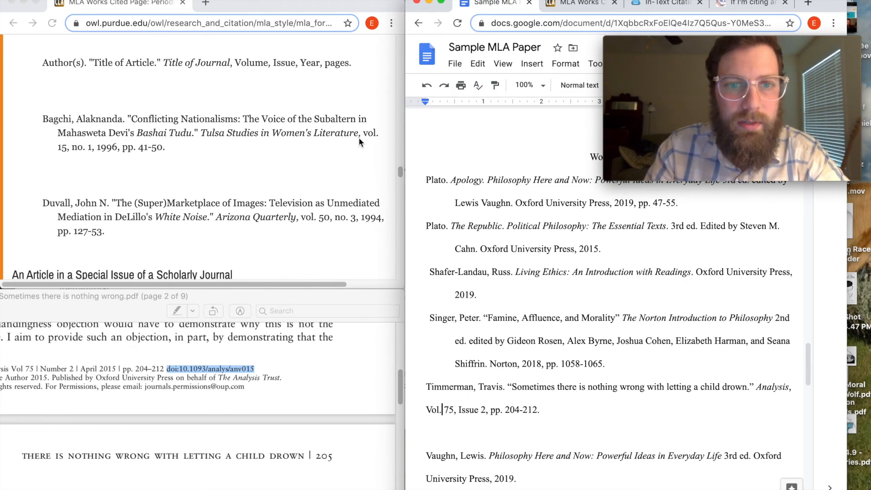
{"action": "left_click", "coordinate": [432, 410]}
{"action": "key", "text": "BackSpace"}
{"action": "type", "text": "v"}
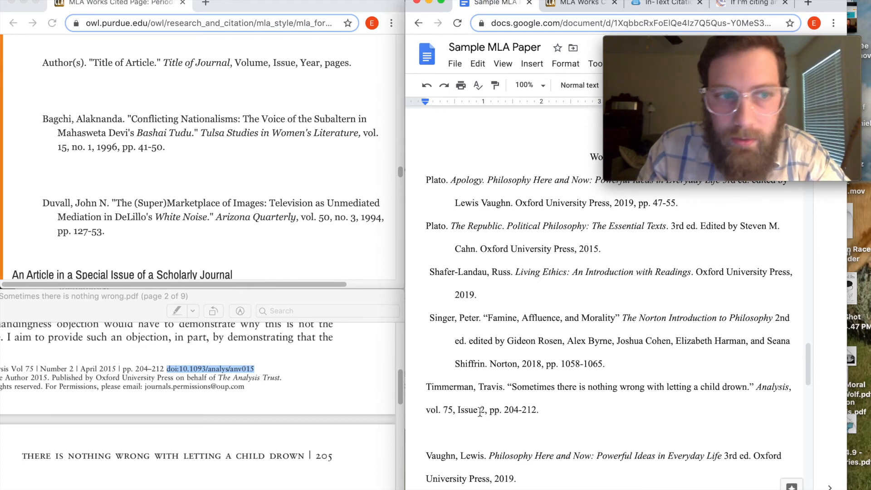
Step: Replace the word Issue in the Timmerman entry with the abbreviation "no."
{"action": "key", "text": "Left"}
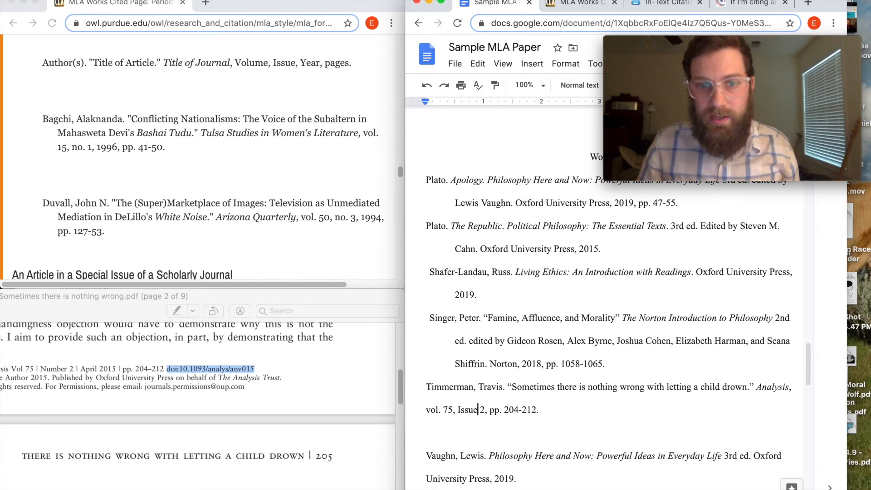
{"action": "key", "text": "BackSpace"}
{"action": "key", "text": "BackSpace"}
{"action": "key", "text": "BackSpace"}
{"action": "key", "text": "BackSpace"}
{"action": "key", "text": "BackSpace"}
{"action": "key", "text": "BackSpace"}
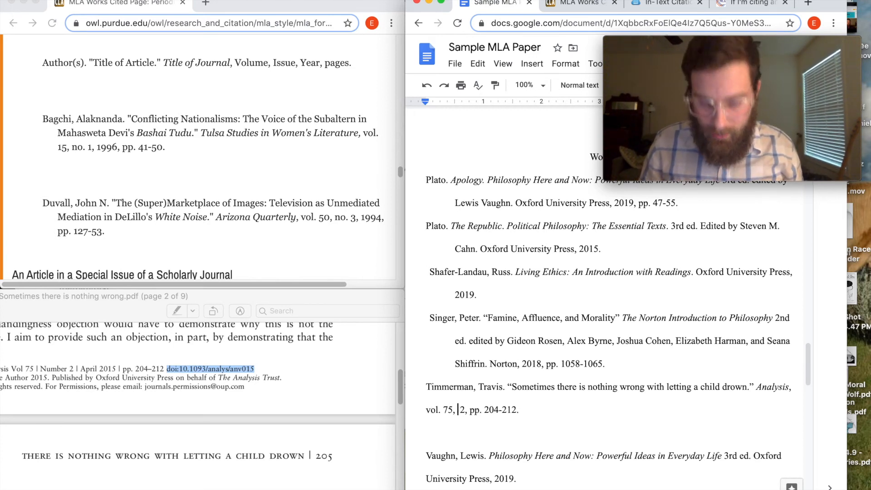
{"action": "type", "text": "no"}
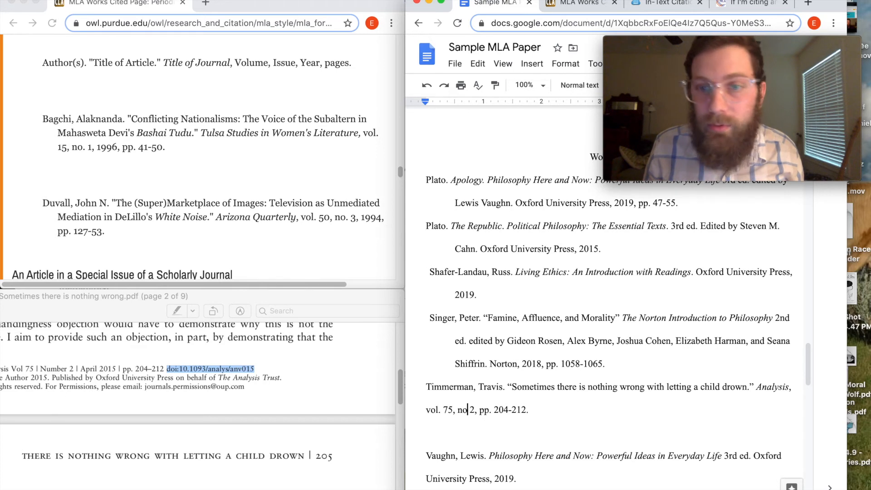
{"action": "key", "text": "Left"}
{"action": "type", "text": "."}
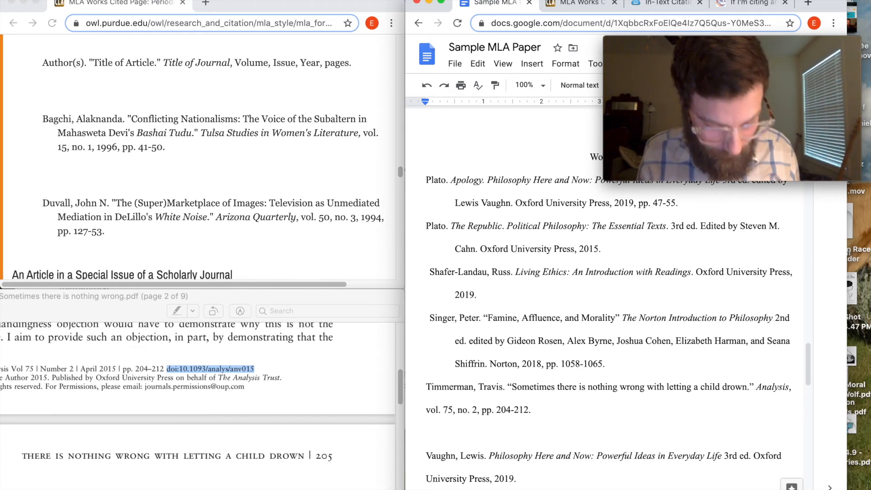
Step: Tidy the issue number to "no.2," and insert the year 2015 with a comma before the page range
{"action": "type", "text": "2"}
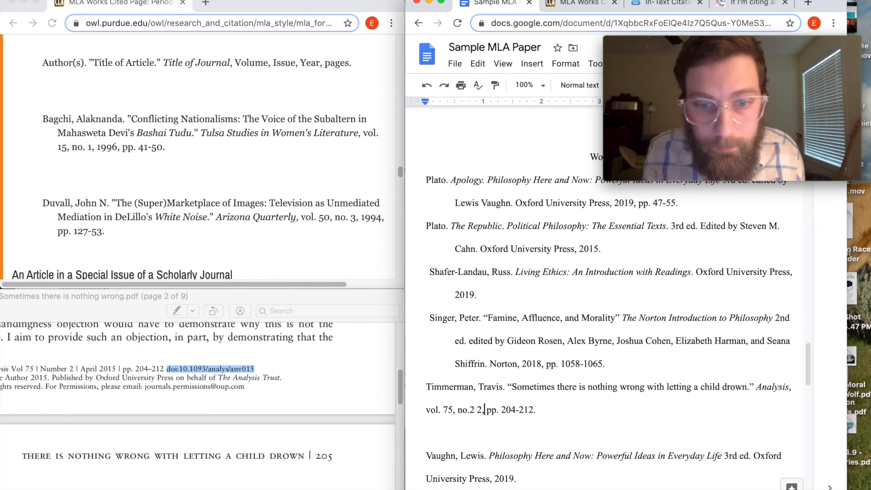
{"action": "key", "text": "BackSpace"}
{"action": "key", "text": "BackSpace"}
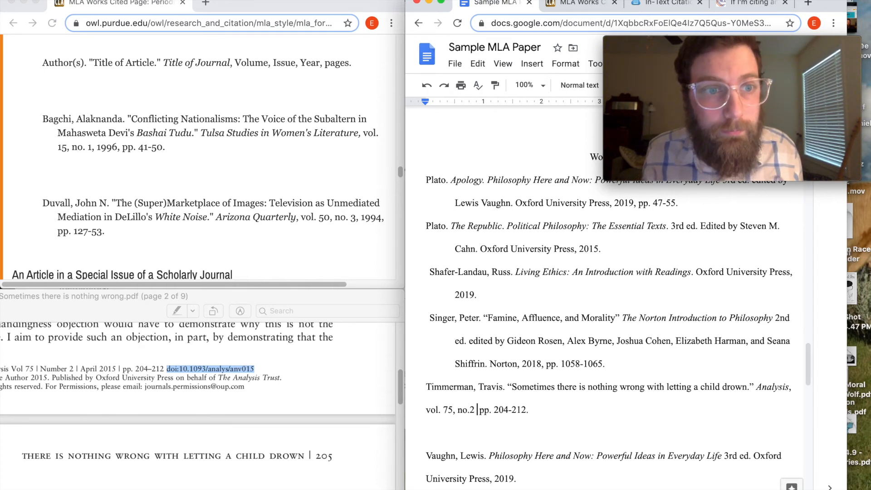
{"action": "key", "text": "BackSpace"}
{"action": "type", "text": ", "}
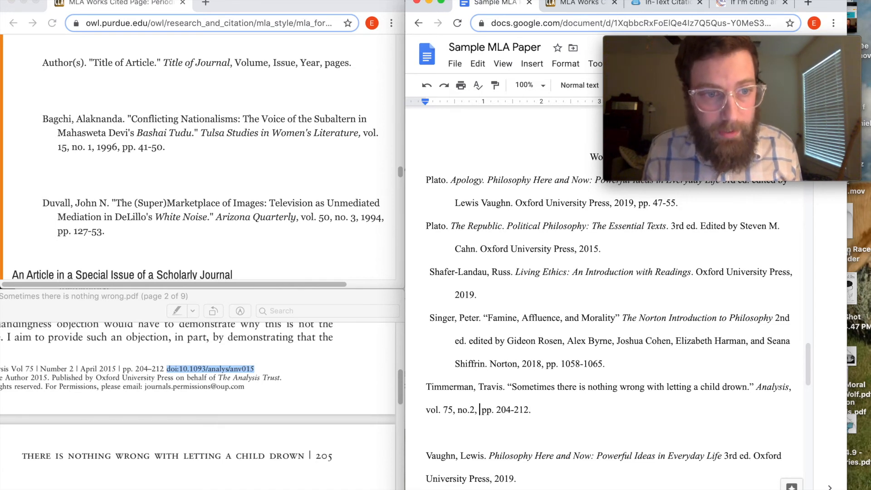
{"action": "type", "text": "2015"}
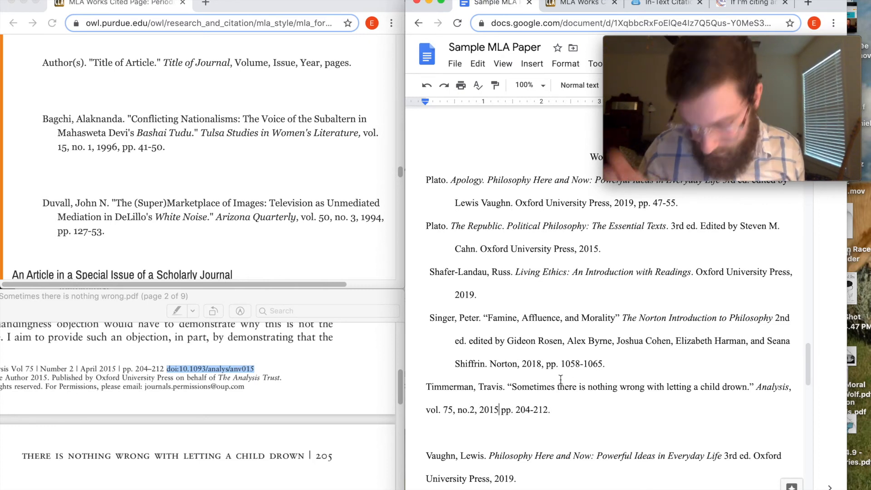
{"action": "type", "text": " ,"}
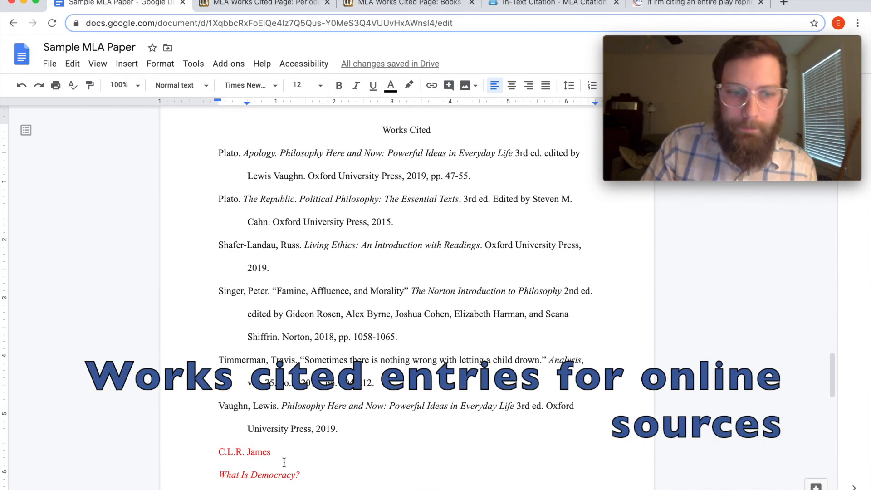
Step: Select the red C.L.R. James placeholder, search the web in a new tab for "clr james every cook can govern" and open the marxists.org page
{"action": "scroll", "coordinate": [308, 440], "scroll_direction": "down", "scroll_amount": 1}
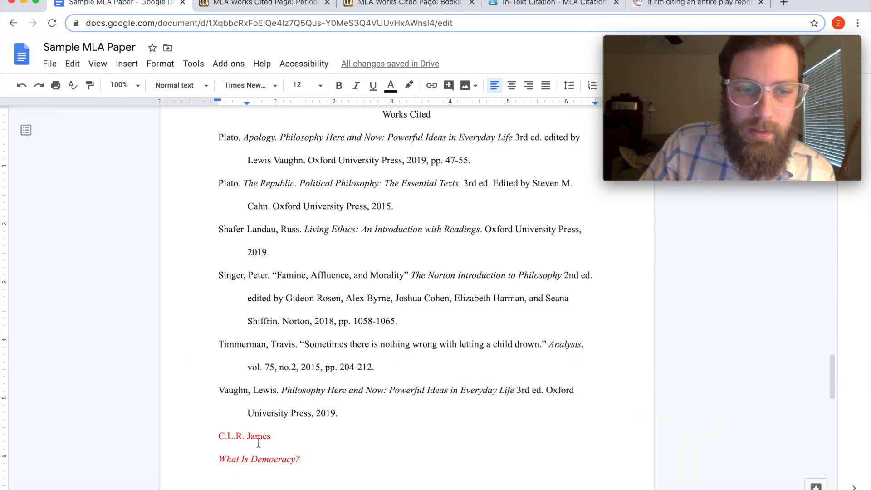
{"action": "left_click", "coordinate": [271, 436]}
{"action": "left_click_drag", "start_coordinate": [271, 438], "coordinate": [209, 441]}
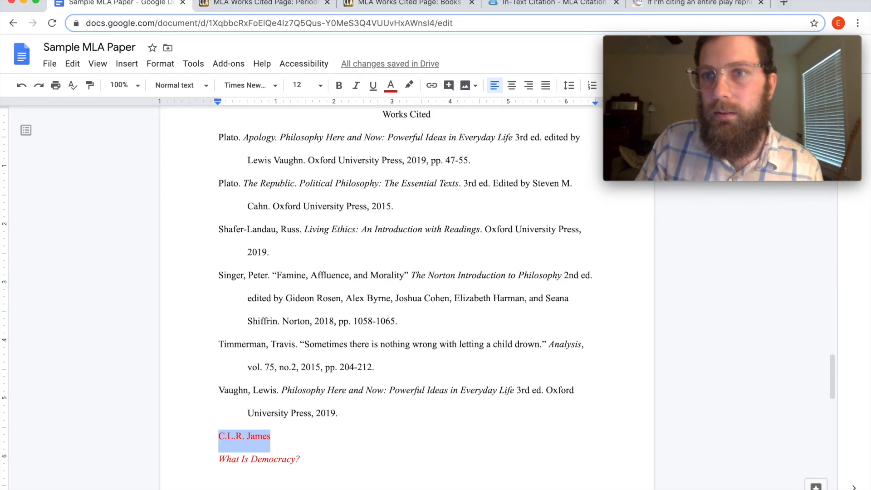
{"action": "left_click", "coordinate": [784, 3]}
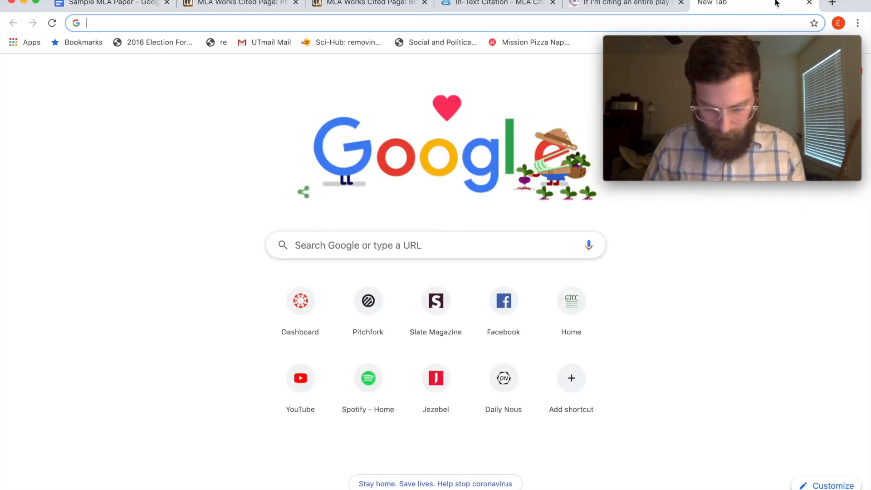
{"action": "type", "text": "CLR"}
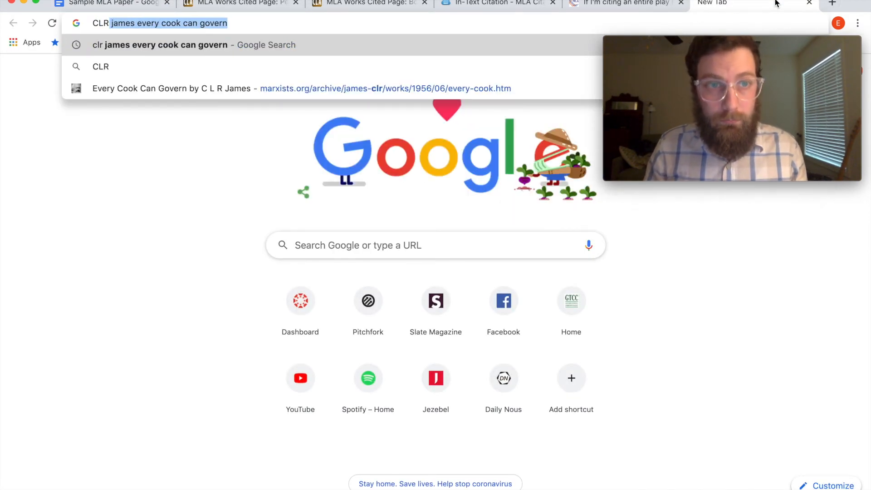
{"action": "key", "text": "Return"}
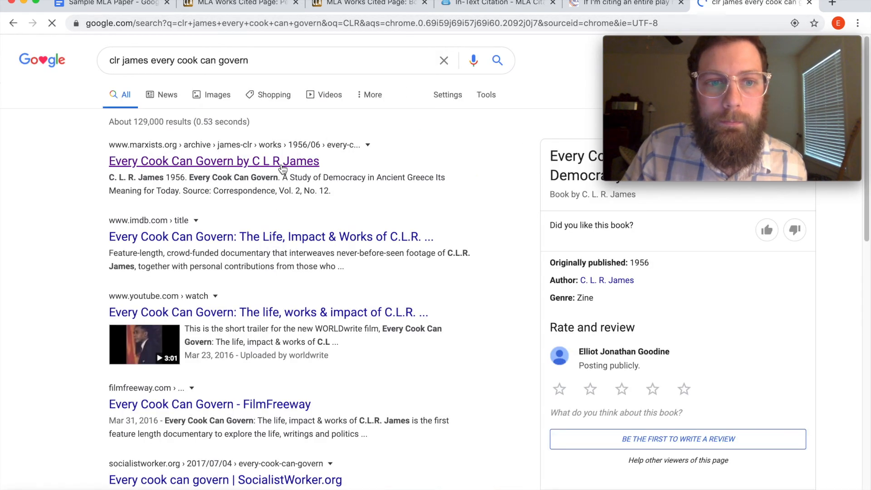
{"action": "left_click", "coordinate": [282, 163]}
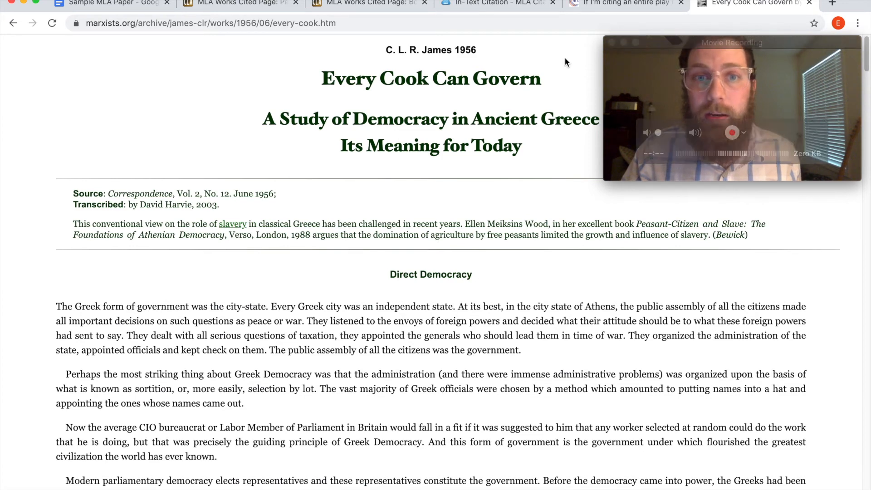
Step: Copy the web address of the marxists.org Every Cook Can Govern page
{"action": "left_click", "coordinate": [264, 22]}
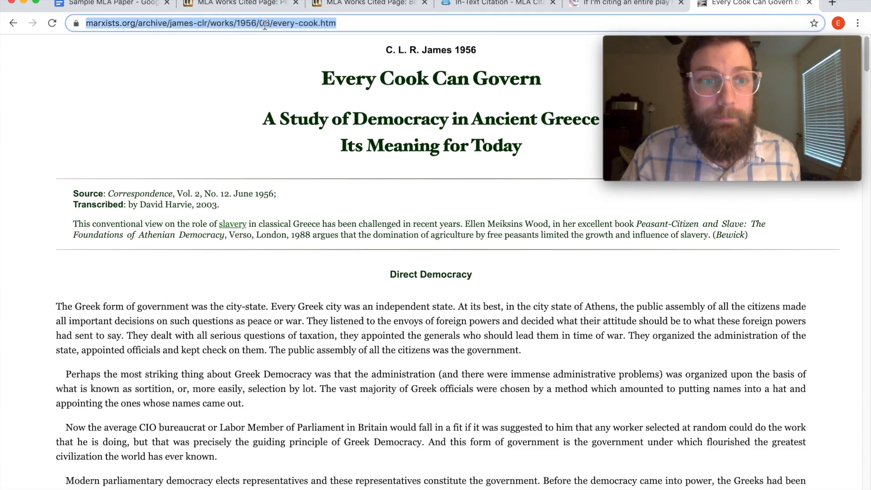
{"action": "right_click", "coordinate": [264, 23]}
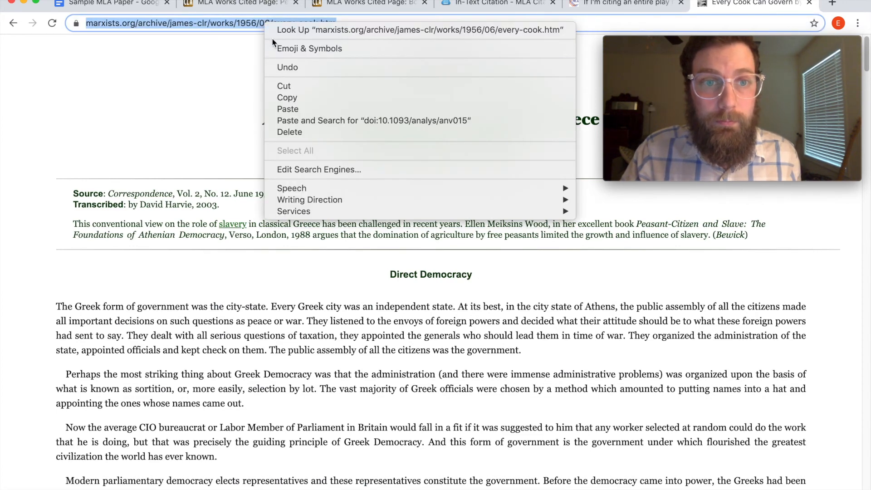
{"action": "left_click", "coordinate": [289, 92]}
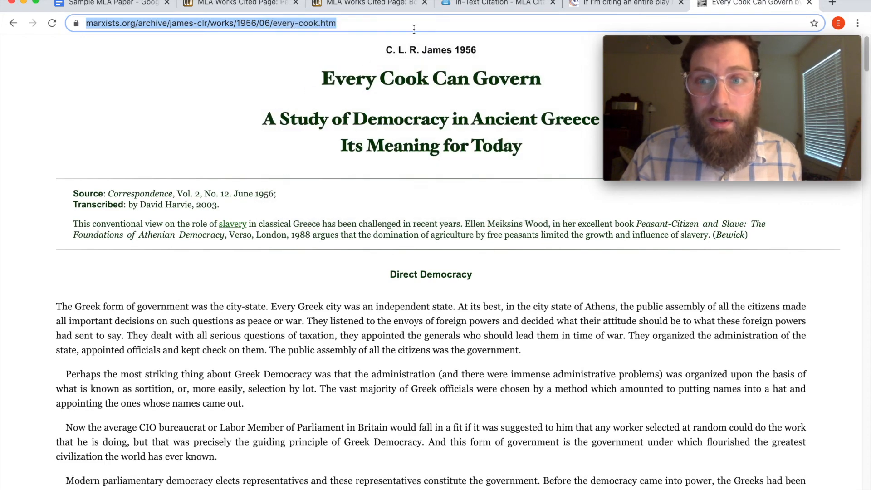
Step: In the Sample MLA Paper, rewrite the red C.L.R. James placeholder with the last name first as "James, C.L.R."
{"action": "left_click", "coordinate": [111, 7]}
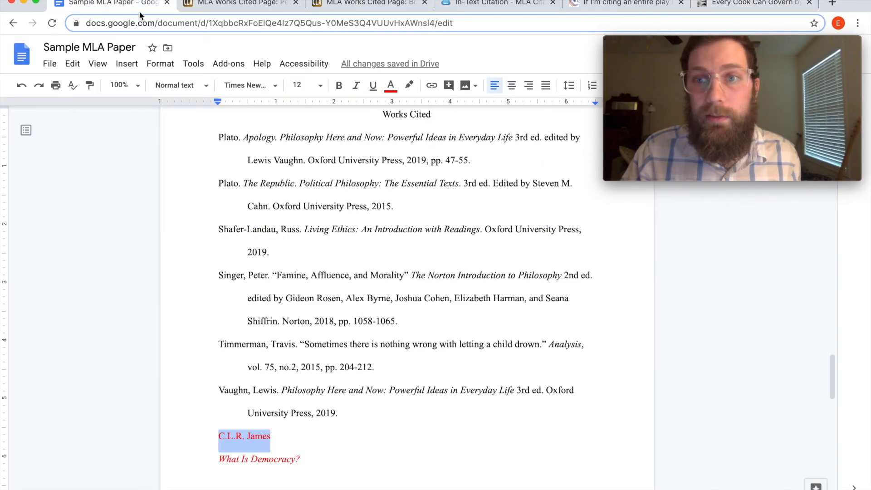
{"action": "left_click", "coordinate": [305, 438]}
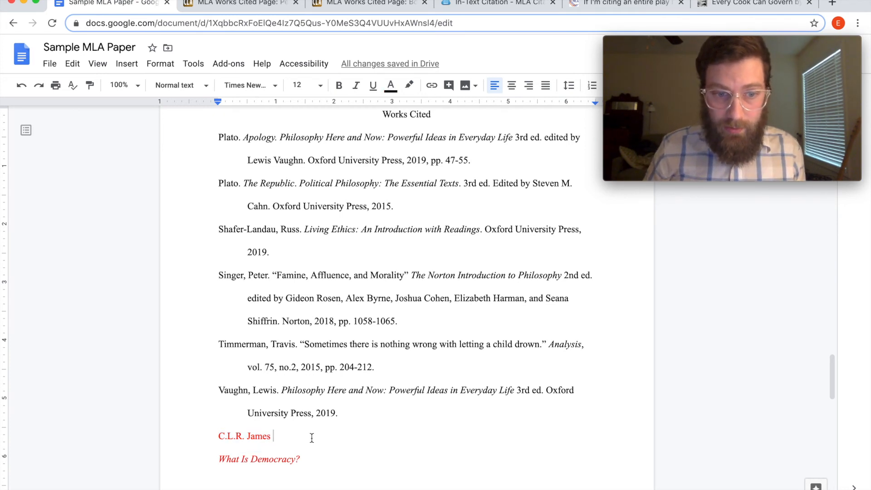
{"action": "key", "text": "BackSpace"}
{"action": "type", "text": ", "}
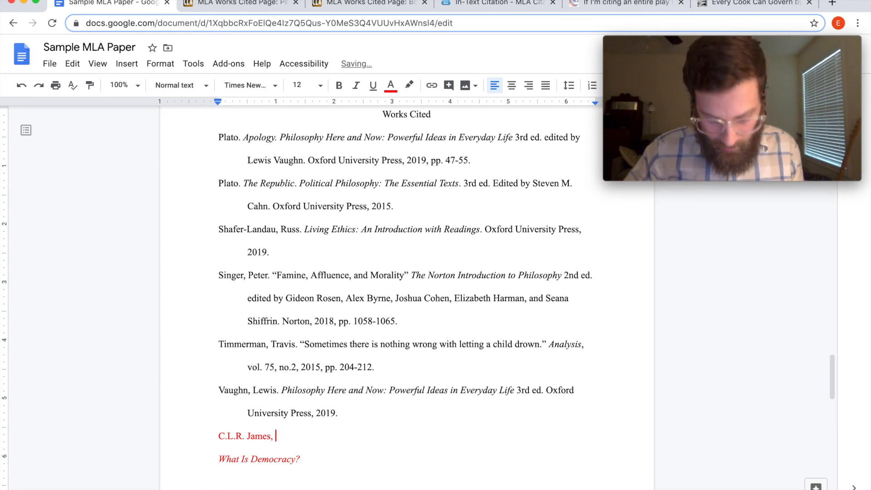
{"action": "type", "text": "C"}
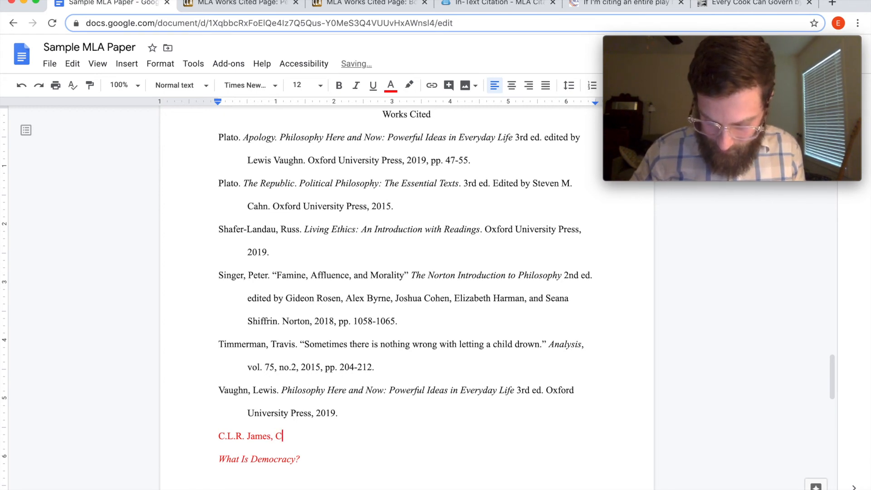
{"action": "type", "text": ".l"}
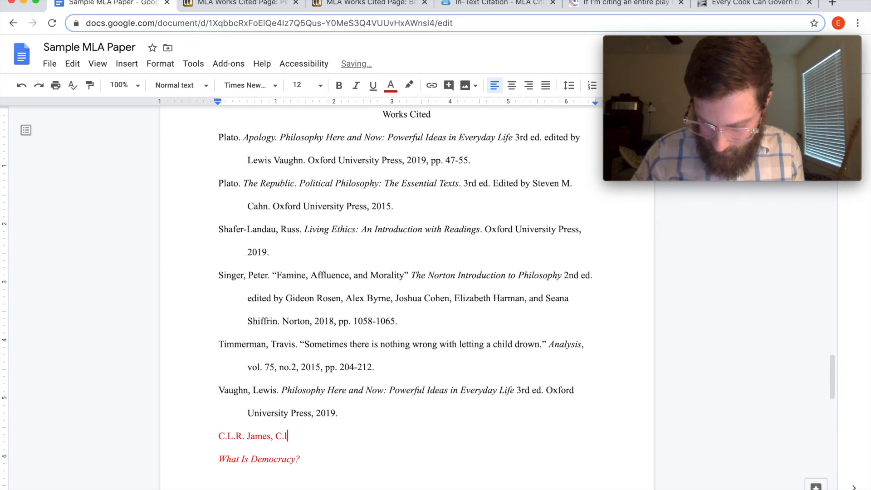
{"action": "key", "text": "BackSpace"}
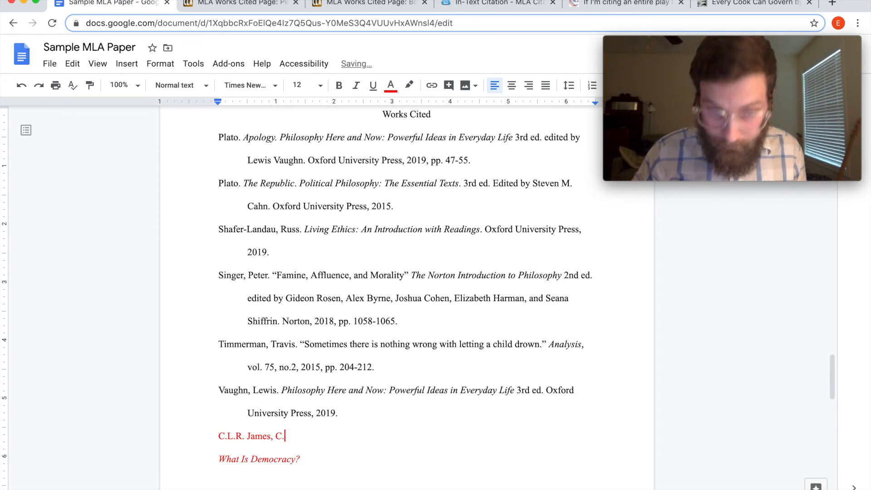
{"action": "type", "text": "L.R."}
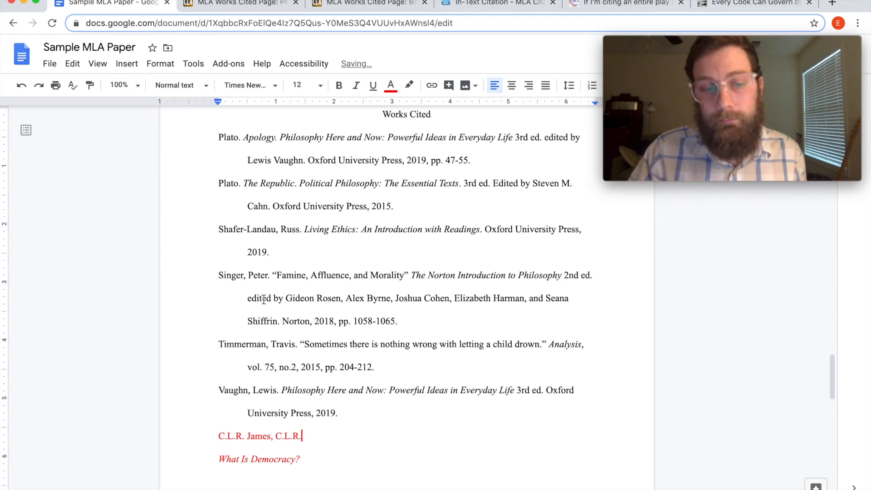
{"action": "left_click_drag", "start_coordinate": [246, 437], "coordinate": [211, 438]}
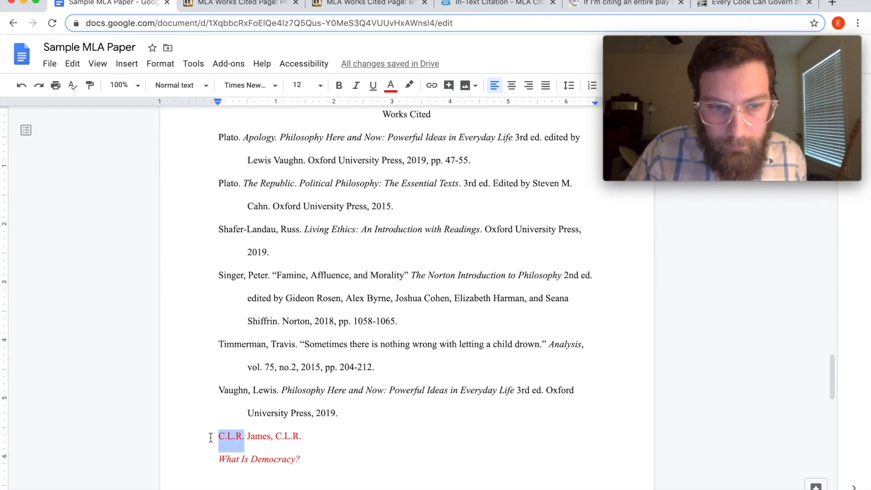
{"action": "key", "text": "BackSpace"}
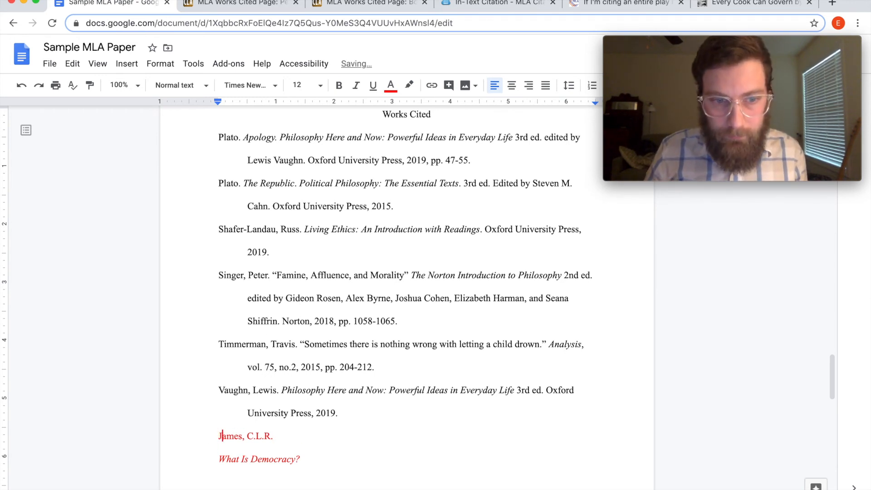
Step: After the author's name, add a period, an opening quotation mark and the title "Every Cook Can Govern"
{"action": "key", "text": "Right"}
{"action": "key", "text": "Right"}
{"action": "key", "text": "Right"}
{"action": "key", "text": "Right"}
{"action": "key", "text": "Right"}
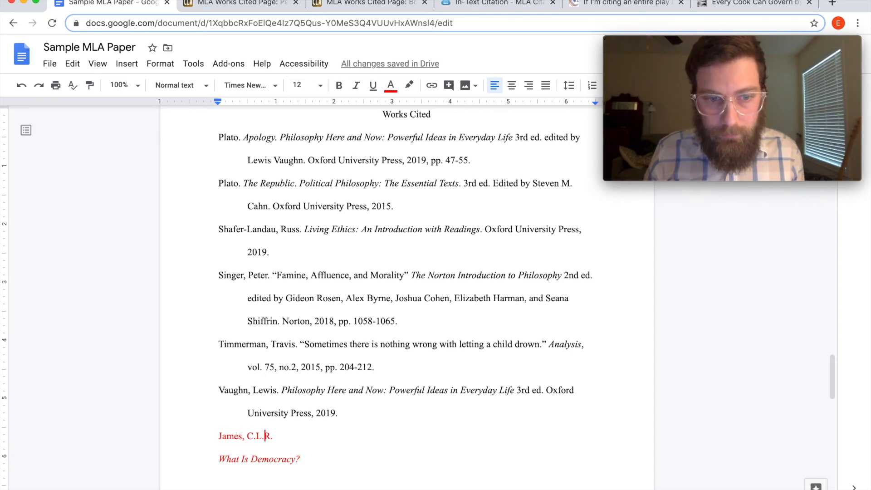
{"action": "type", "text": ". \""}
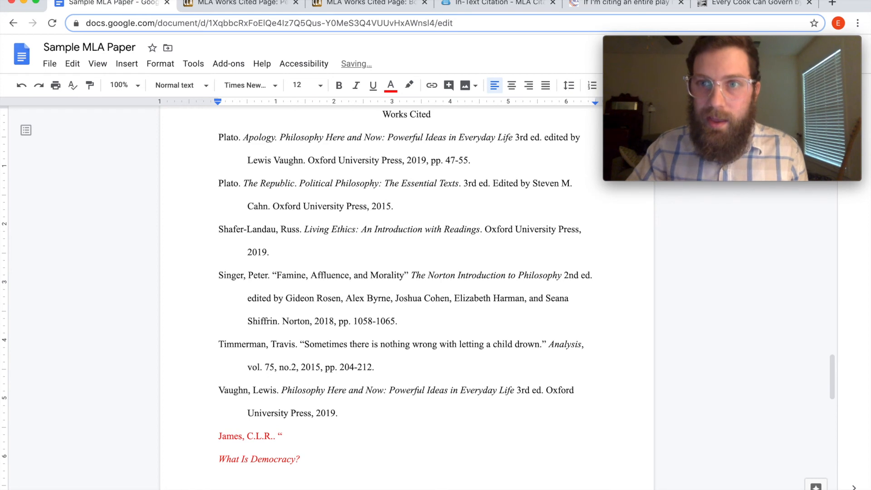
{"action": "type", "text": "Every Cook Can Govern"}
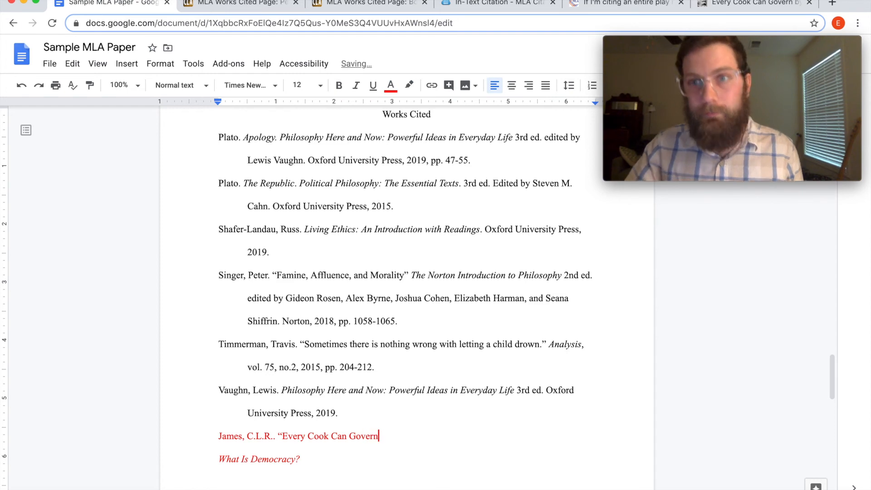
Step: Copy the subtitle "A Study of Democracy in Ancient Greece Its Meaning for Today" from the marxists.org page
{"action": "left_click", "coordinate": [767, 4]}
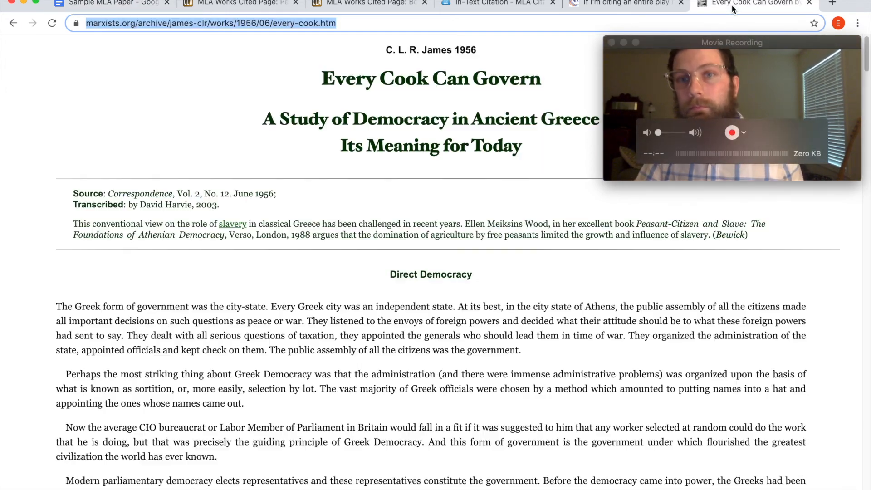
{"action": "left_click", "coordinate": [523, 148]}
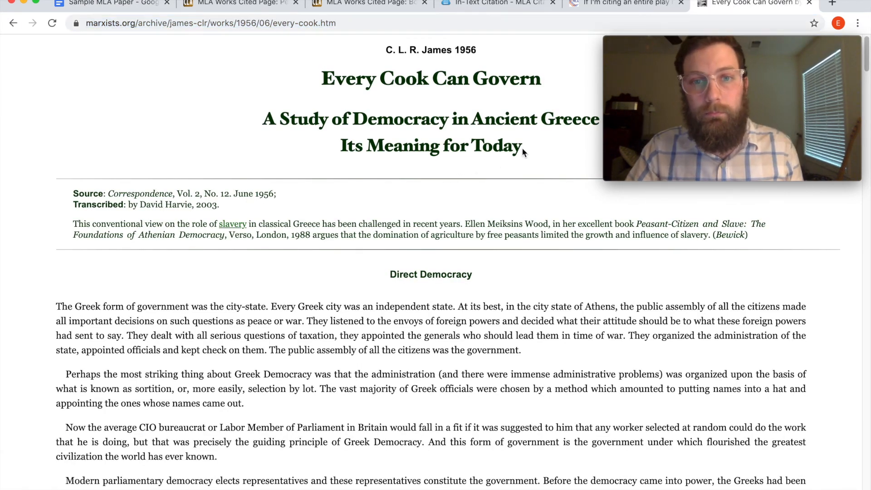
{"action": "left_click_drag", "start_coordinate": [521, 150], "coordinate": [255, 124]}
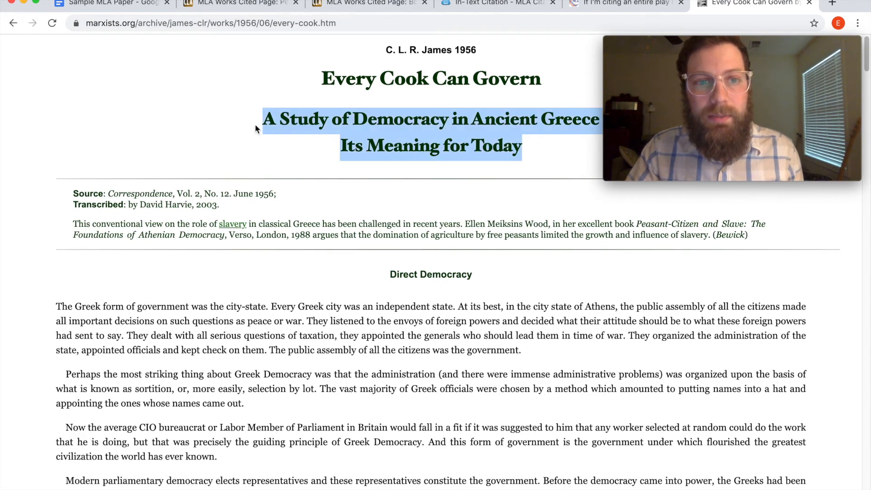
{"action": "right_click", "coordinate": [343, 119]}
{"action": "left_click", "coordinate": [363, 143]}
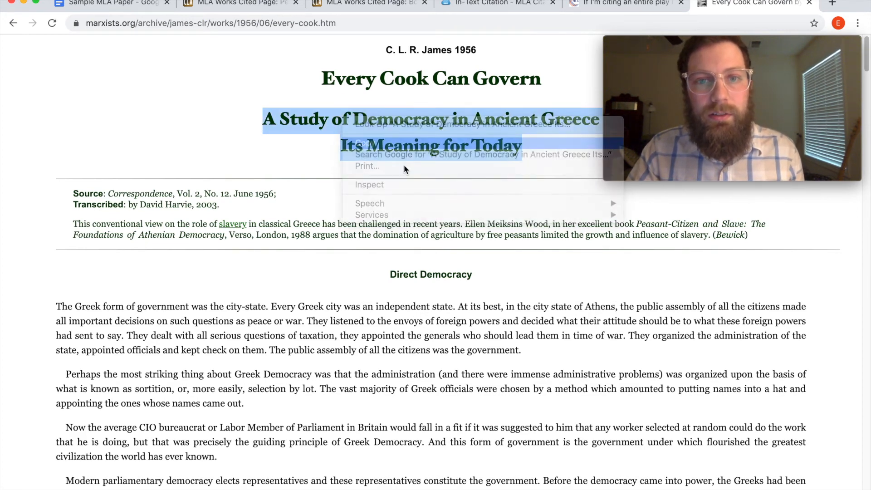
Step: Paste the copied subtitle after a colon in the James title, join its two lines and close the quotation marks
{"action": "left_click", "coordinate": [127, 7]}
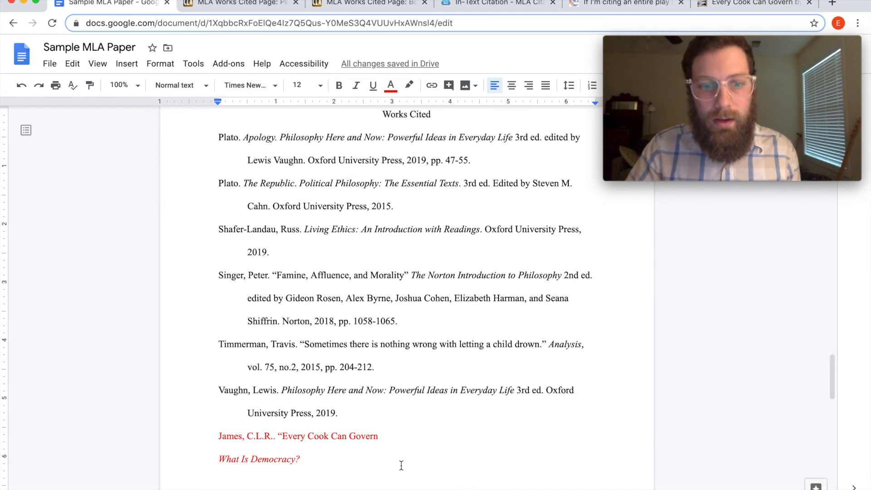
{"action": "type", "text": ":"}
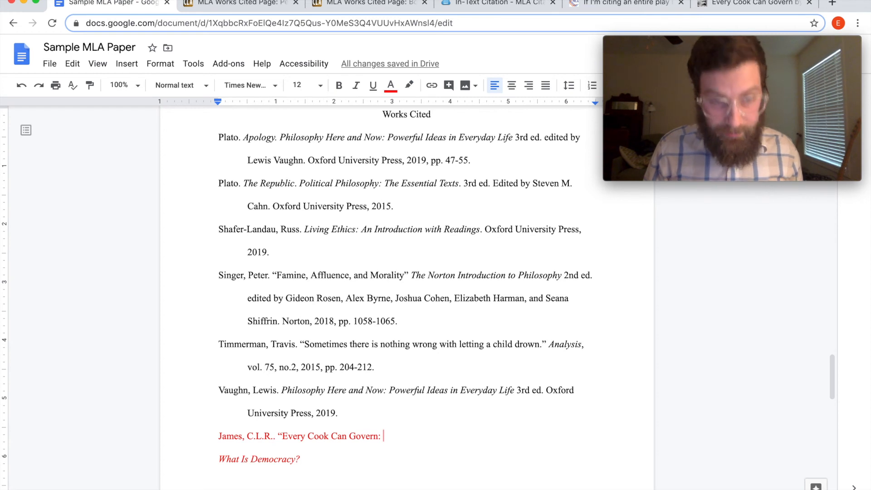
{"action": "key", "text": "super+v"}
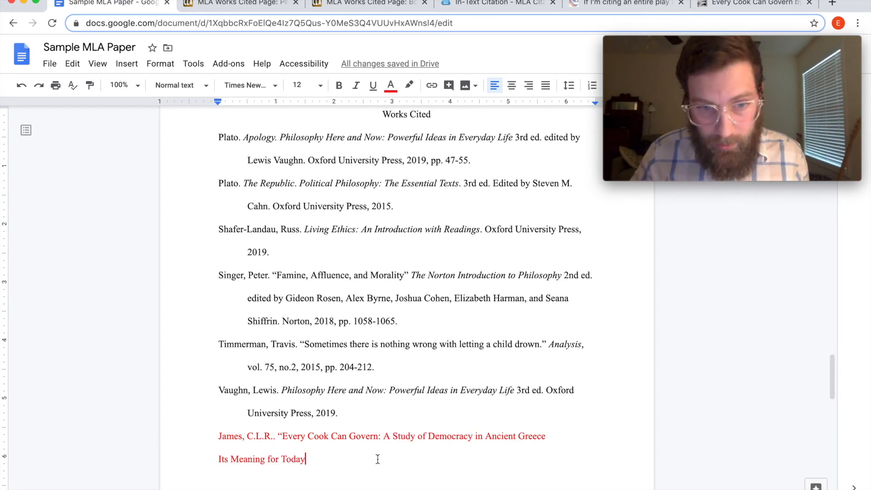
{"action": "key", "text": "BackSpace"}
{"action": "type", "text": "'"}
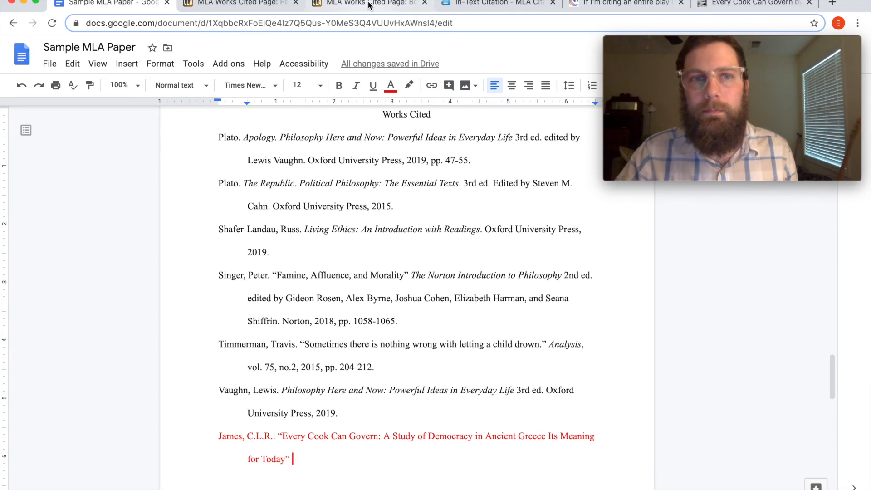
Step: Open the Purdue OWL guide to MLA electronic sources and examine the citation format for a page on a website
{"action": "left_click", "coordinate": [264, 7]}
{"action": "scroll", "coordinate": [363, 207], "scroll_direction": "up", "scroll_amount": 10}
{"action": "scroll", "coordinate": [339, 206], "scroll_direction": "up", "scroll_amount": 12}
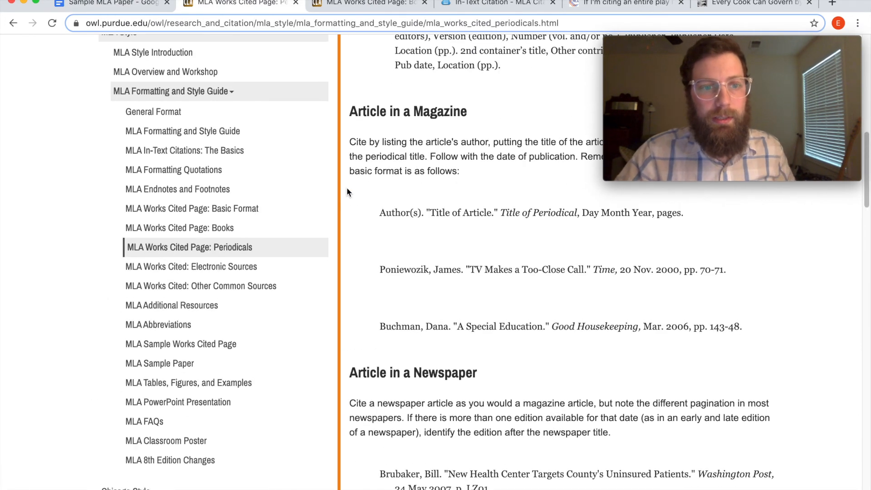
{"action": "left_click", "coordinate": [237, 268]}
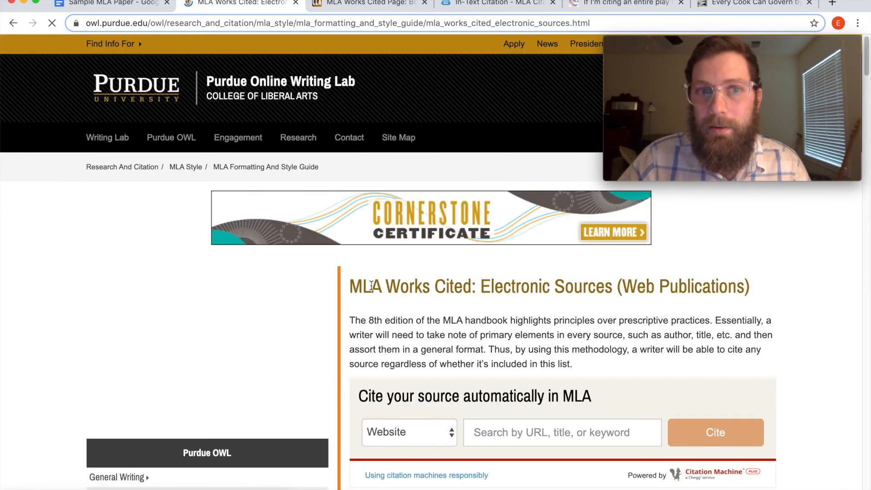
{"action": "scroll", "coordinate": [381, 296], "scroll_direction": "down", "scroll_amount": 20}
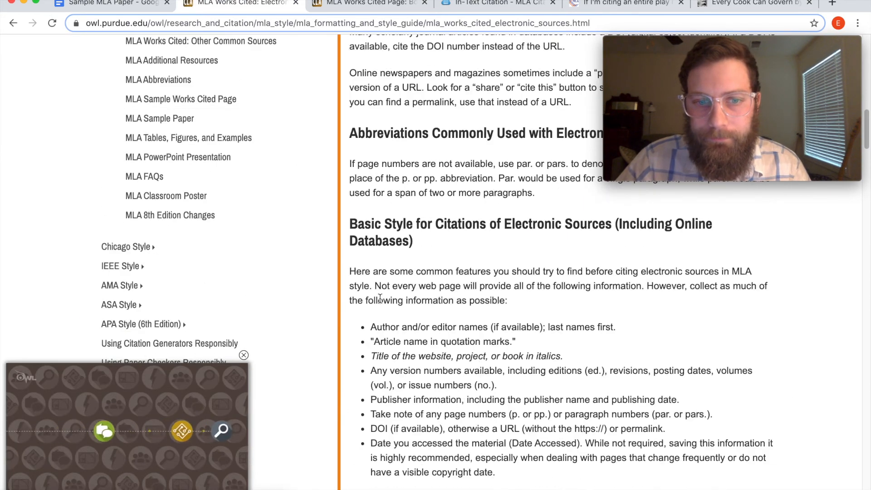
{"action": "scroll", "coordinate": [380, 298], "scroll_direction": "down", "scroll_amount": 15}
{"action": "scroll", "coordinate": [458, 294], "scroll_direction": "up", "scroll_amount": 5}
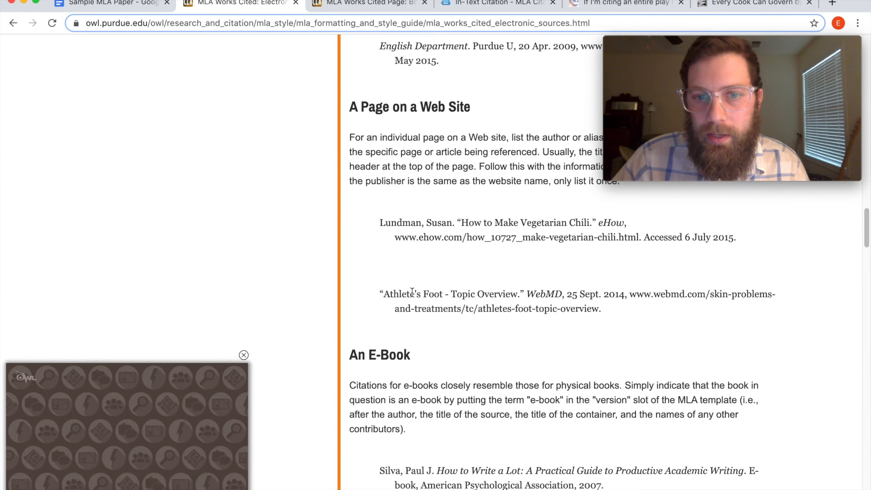
{"action": "scroll", "coordinate": [427, 307], "scroll_direction": "up", "scroll_amount": 1}
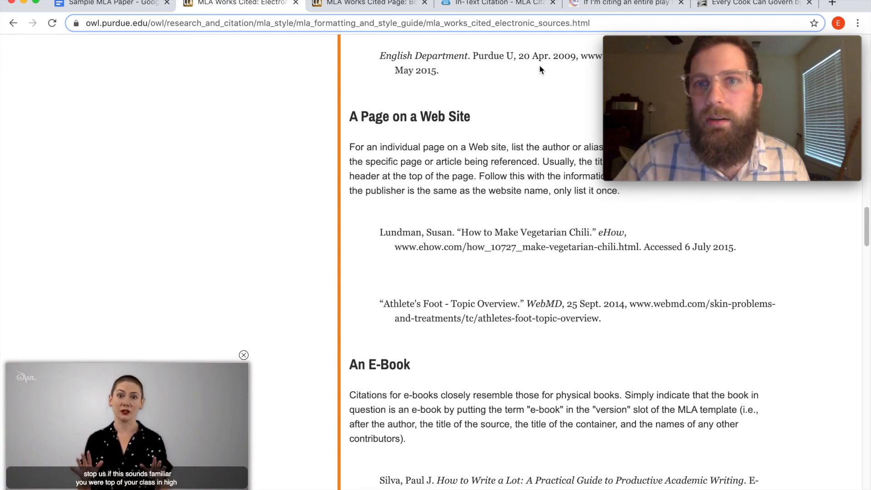
Step: Shorten the Every Cook Can Govern page's address to marxists.org and load the site's home page to check its name
{"action": "left_click", "coordinate": [750, 12]}
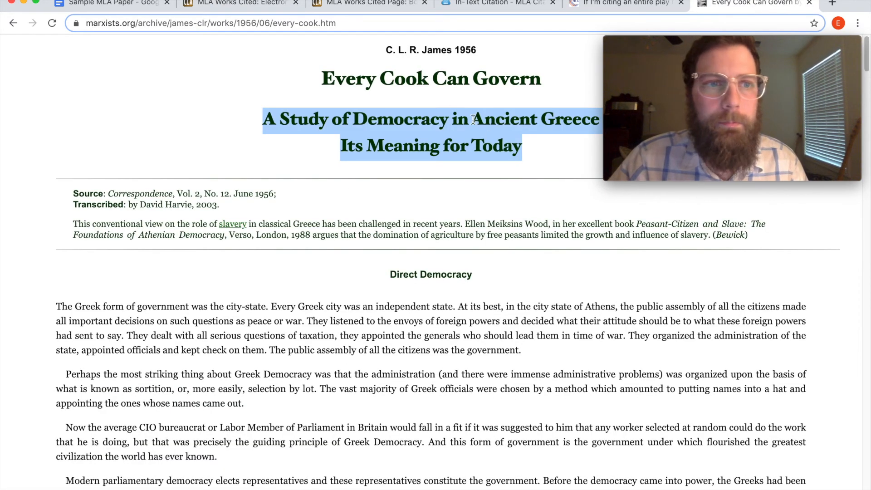
{"action": "left_click_drag", "start_coordinate": [356, 22], "coordinate": [151, 23]}
{"action": "key", "text": "BackSpace"}
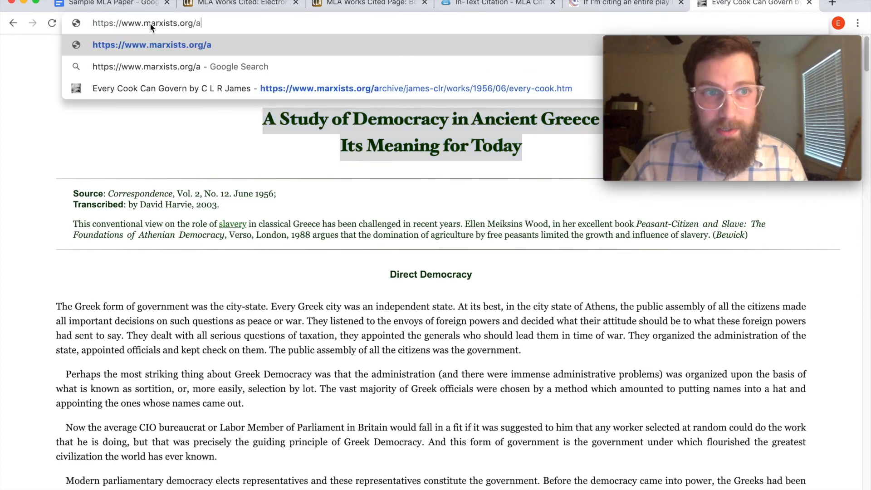
{"action": "key", "text": "BackSpace"}
{"action": "key", "text": "Return"}
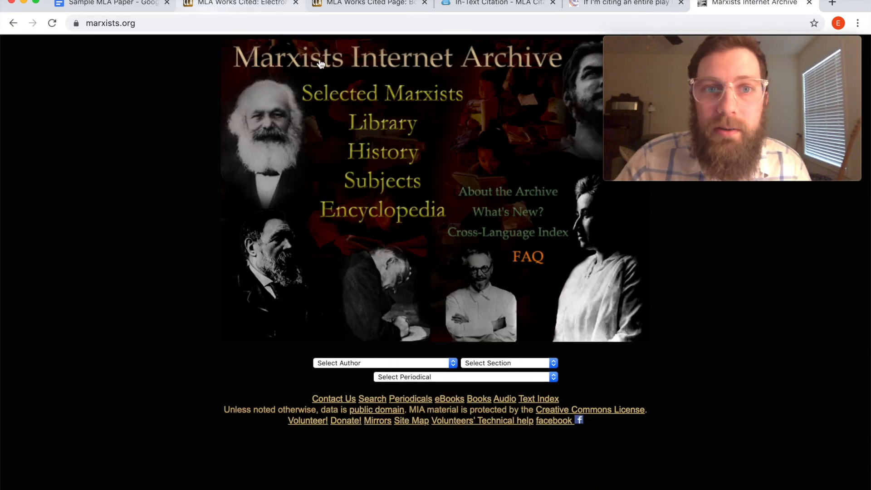
Step: Add the website title "Marxists Internet Archive" in italics after the quoted title in the James entry
{"action": "left_click", "coordinate": [108, 5]}
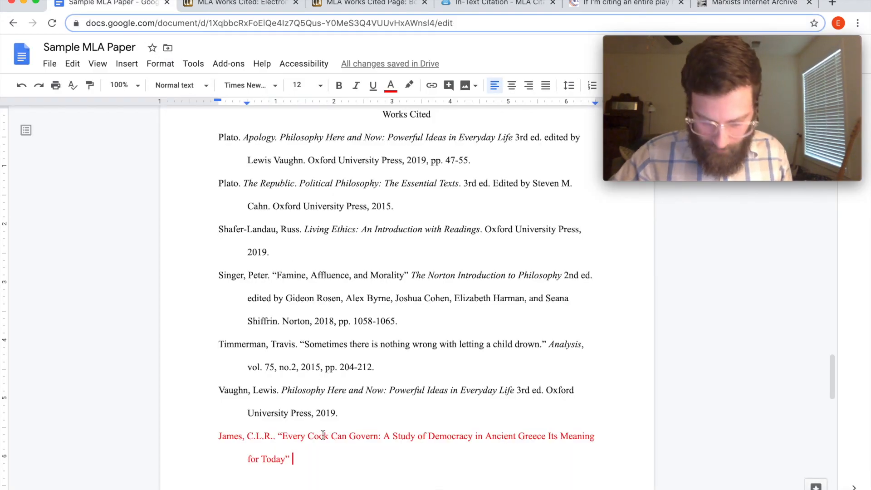
{"action": "key", "text": "super+i"}
{"action": "type", "text": "Mar"}
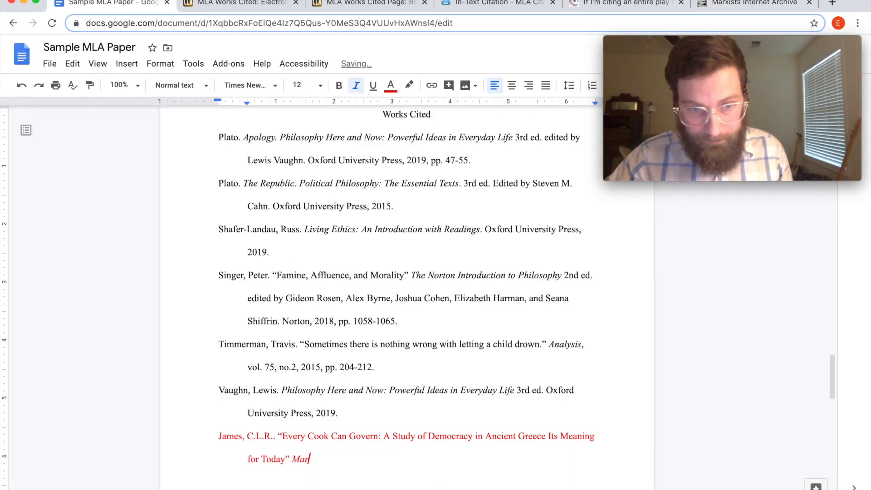
{"action": "type", "text": "xists Internet Archive"}
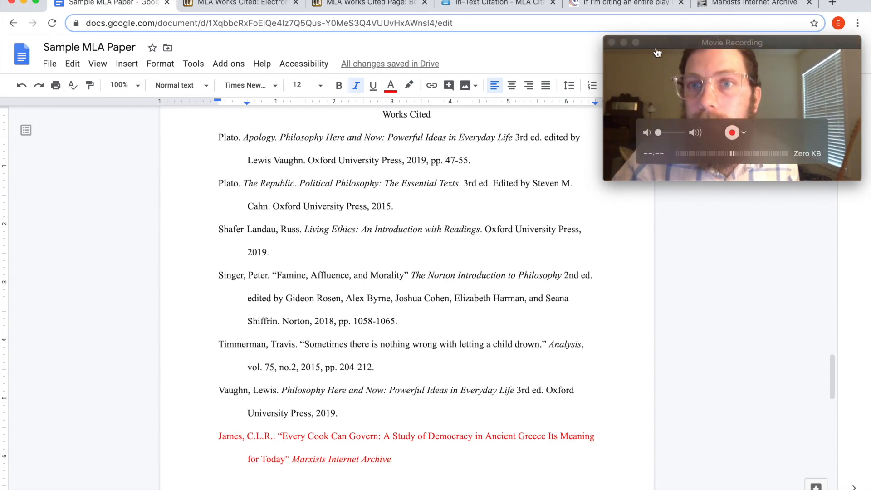
Step: Return from the Marxists Internet Archive home page to the Every Cook Can Govern page and copy its full web address
{"action": "left_click", "coordinate": [732, 5]}
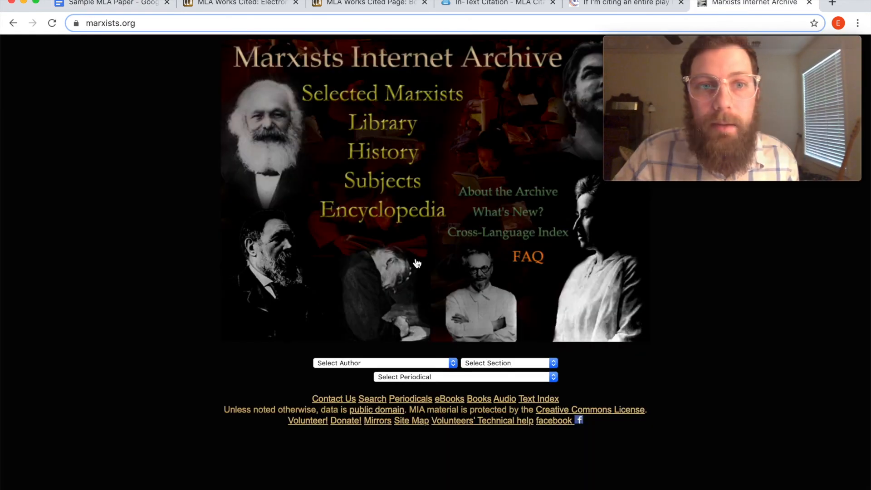
{"action": "left_click", "coordinate": [13, 22]}
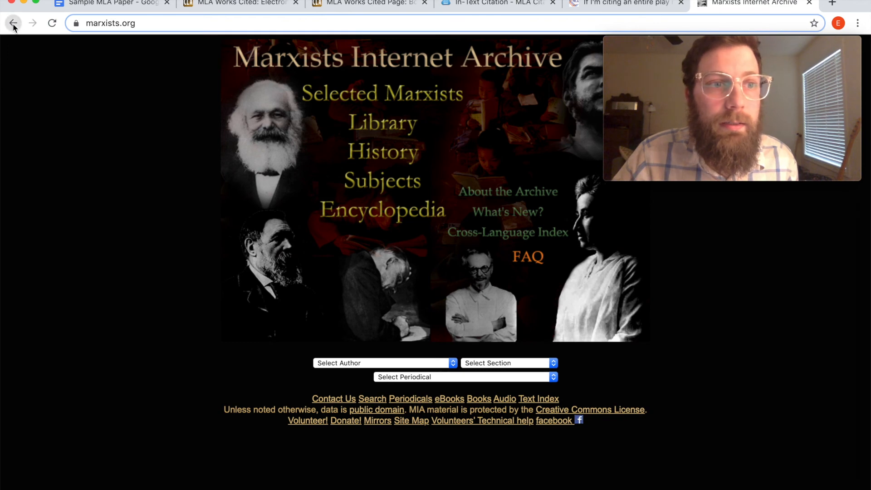
{"action": "left_click", "coordinate": [217, 20]}
{"action": "right_click", "coordinate": [216, 20]}
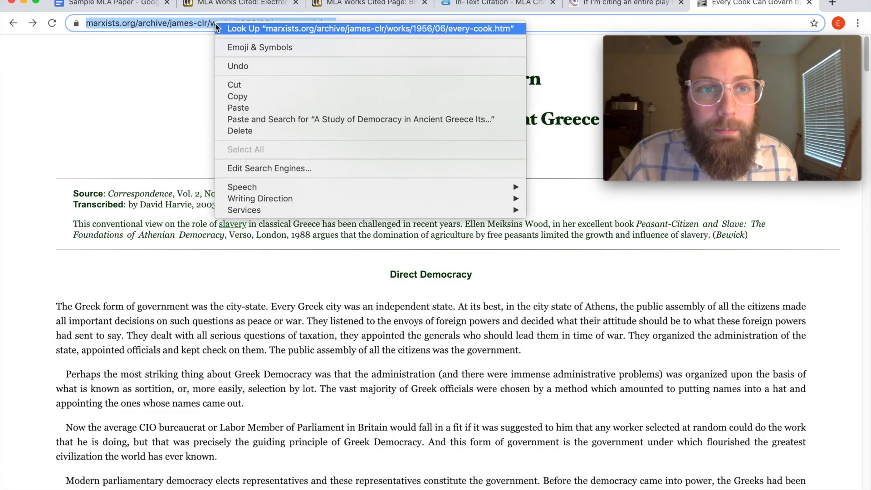
{"action": "left_click", "coordinate": [245, 98]}
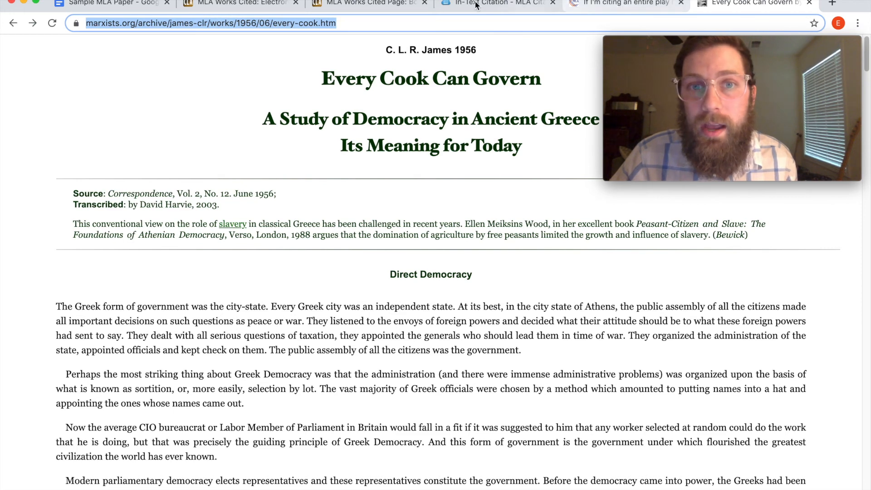
Step: Recheck the Purdue OWL web page citation example and end the James entry's website title with an unitalicized period
{"action": "left_click", "coordinate": [241, 4]}
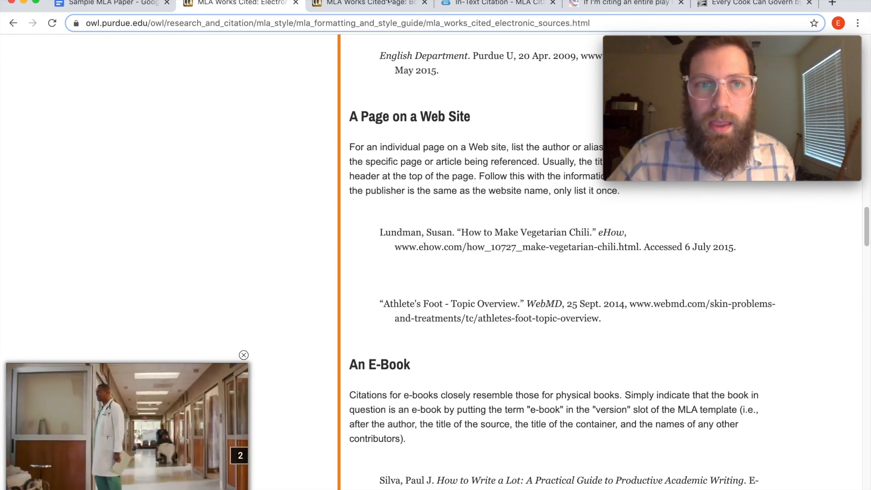
{"action": "left_click", "coordinate": [113, 8]}
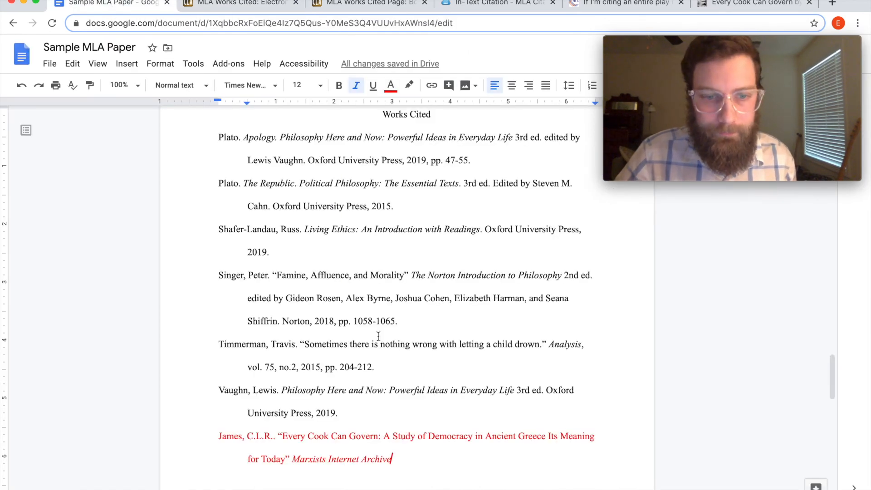
{"action": "type", "text": "."}
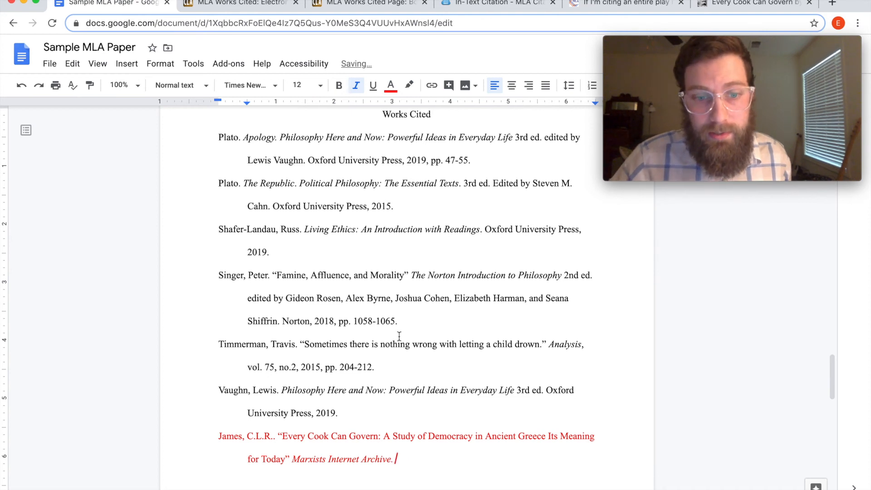
{"action": "key", "text": "BackSpace"}
{"action": "key", "text": "BackSpace"}
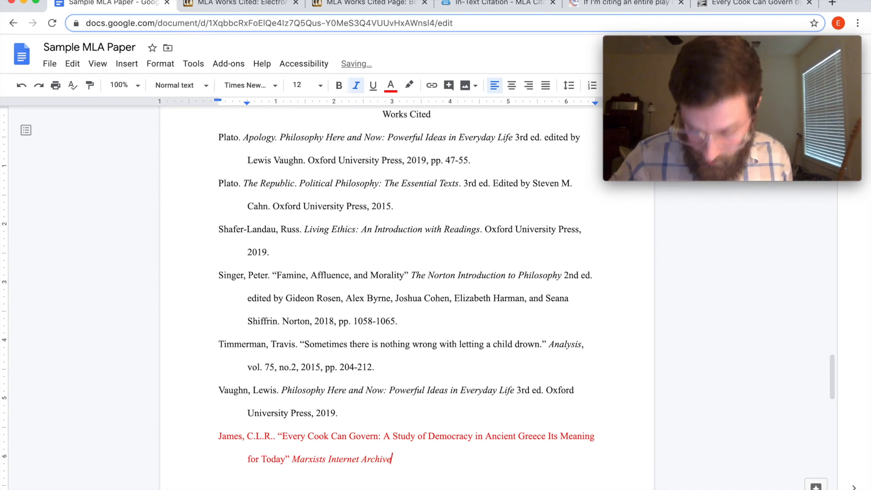
{"action": "key", "text": "ctrl+i"}
{"action": "type", "text": ","}
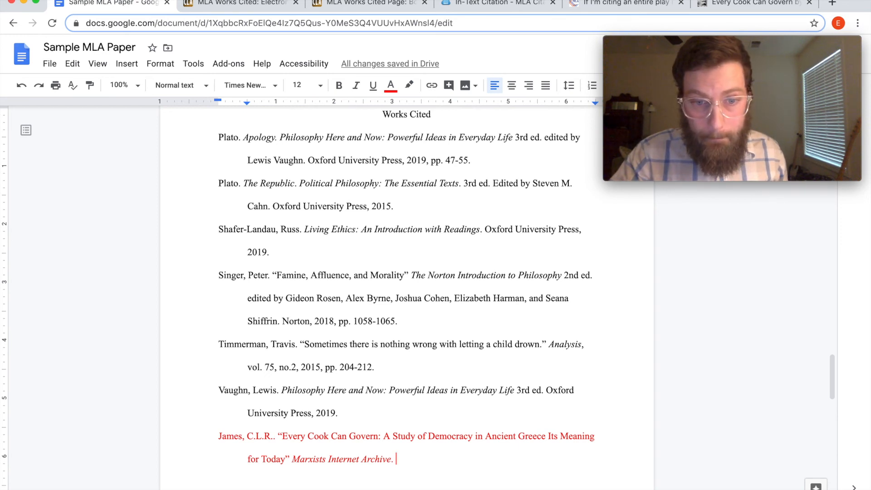
{"action": "key", "text": "super+v"}
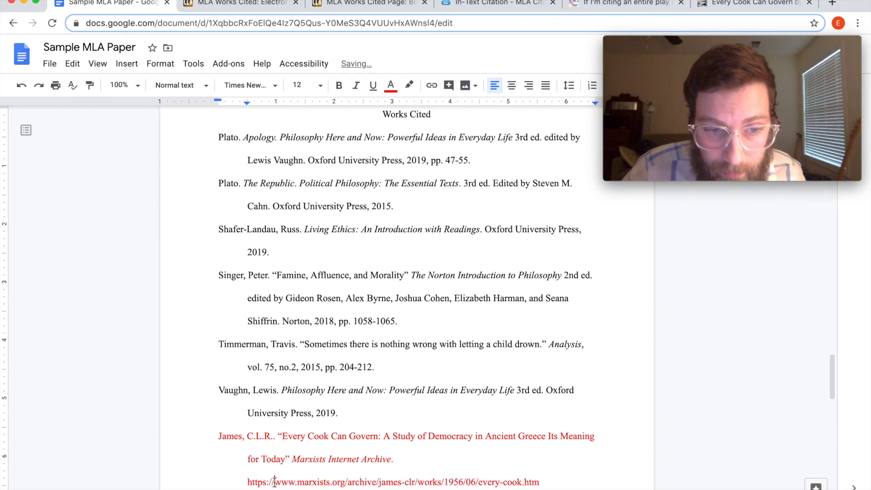
{"action": "left_click_drag", "start_coordinate": [277, 482], "coordinate": [248, 483]}
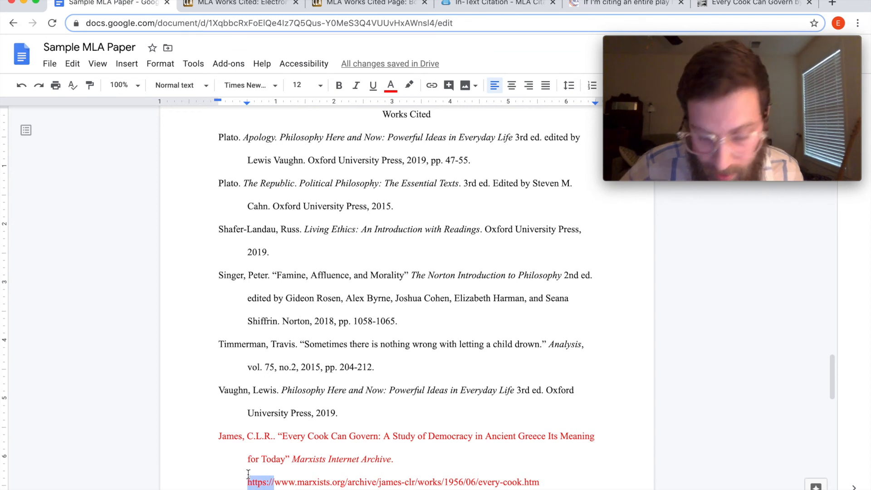
{"action": "key", "text": "BackSpace"}
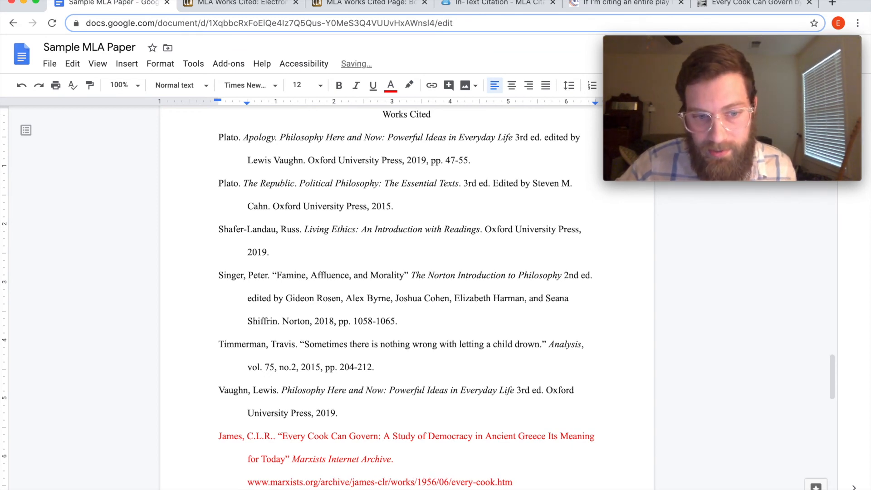
{"action": "key", "text": "BackSpace"}
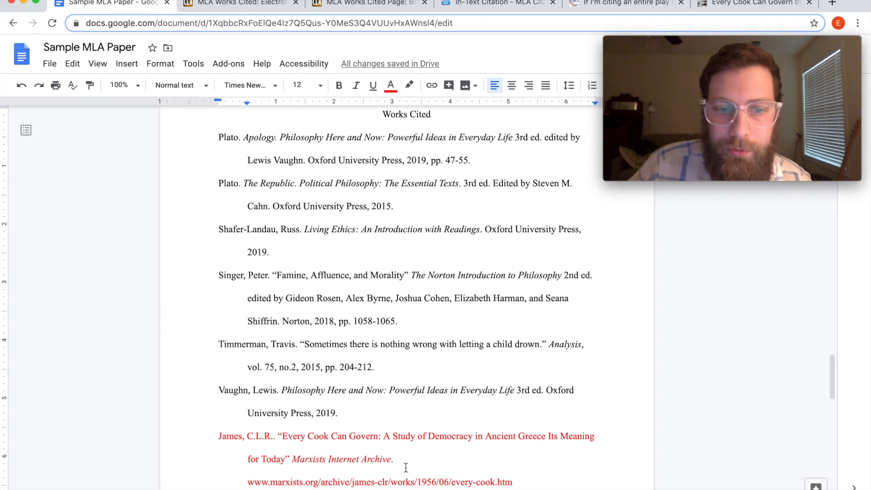
Step: Add "Accessed April 10, 2020" after the web address in the James entry, with no period directly following the address
{"action": "scroll", "coordinate": [413, 470], "scroll_direction": "down", "scroll_amount": 1}
{"action": "left_click", "coordinate": [539, 471]}
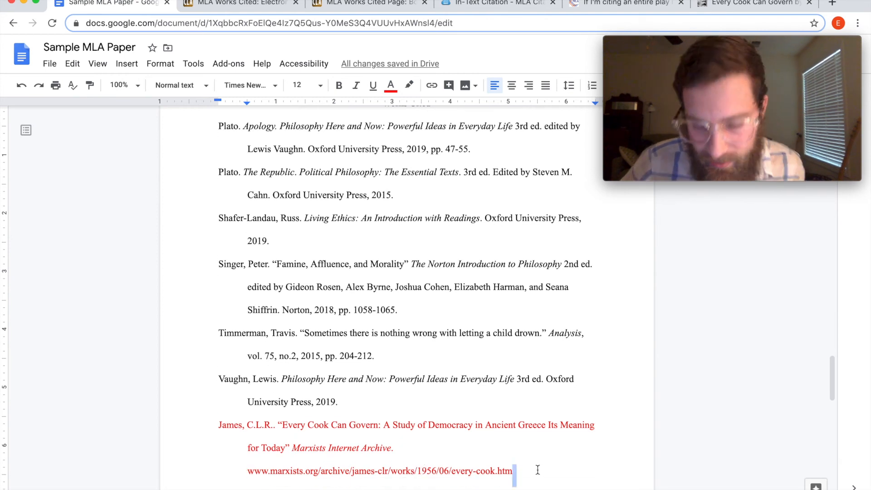
{"action": "type", "text": "."}
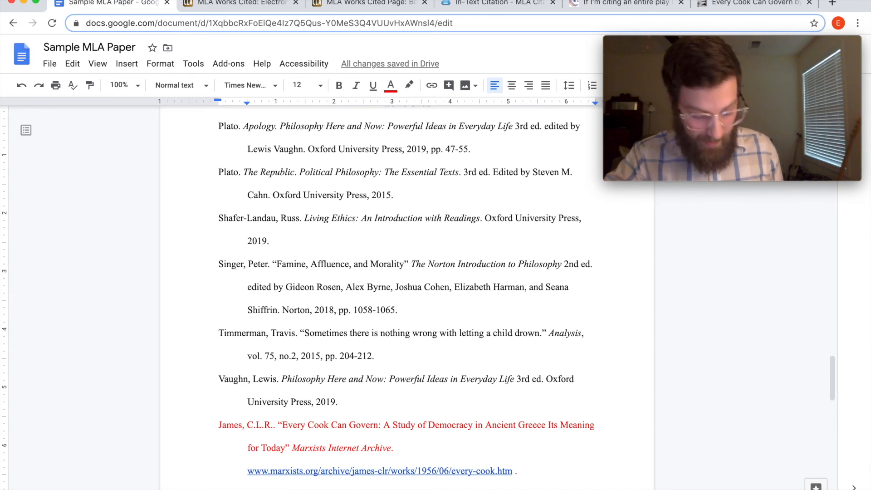
{"action": "key", "text": "BackSpace"}
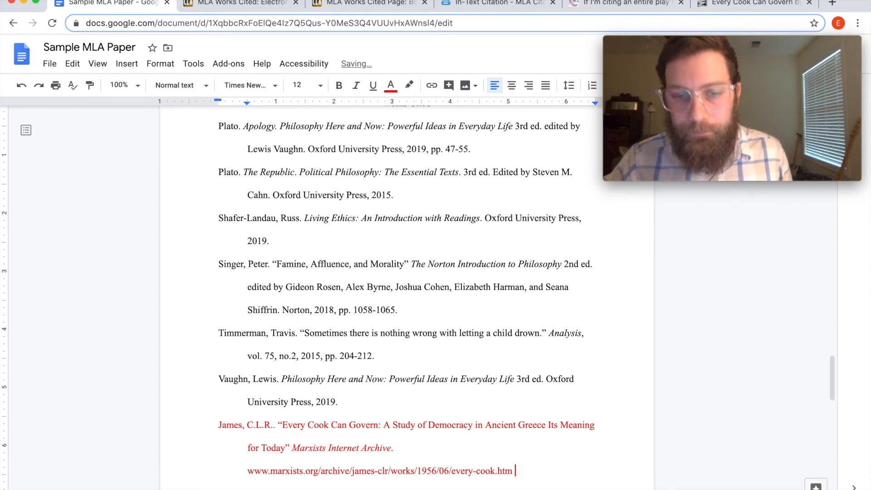
{"action": "left_click", "coordinate": [746, 4]}
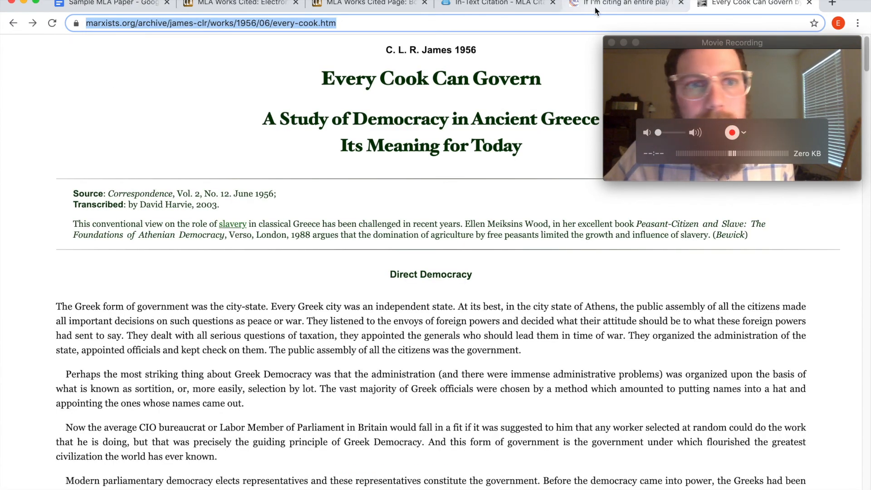
{"action": "left_click", "coordinate": [167, 9]}
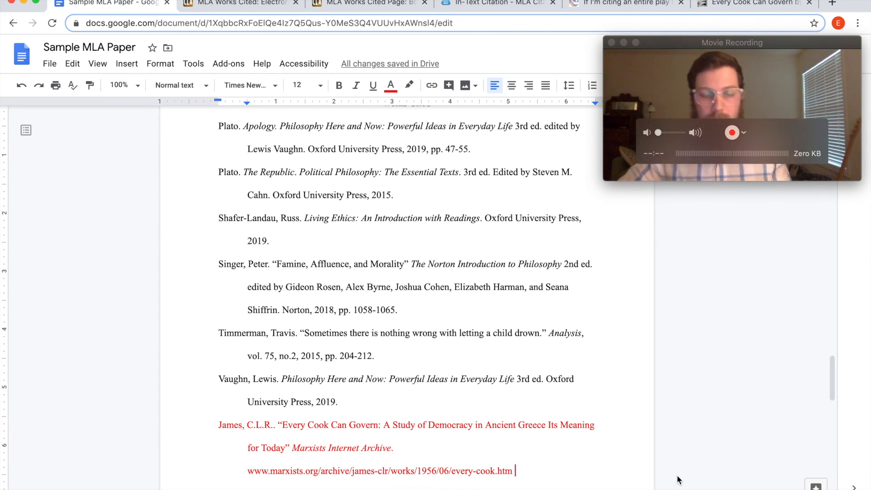
{"action": "type", "text": "Accessed."}
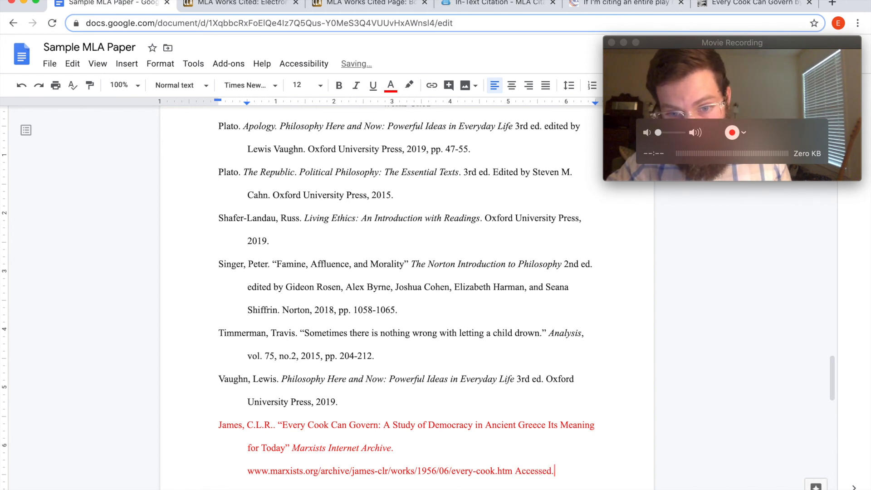
{"action": "key", "text": "BackSpace"}
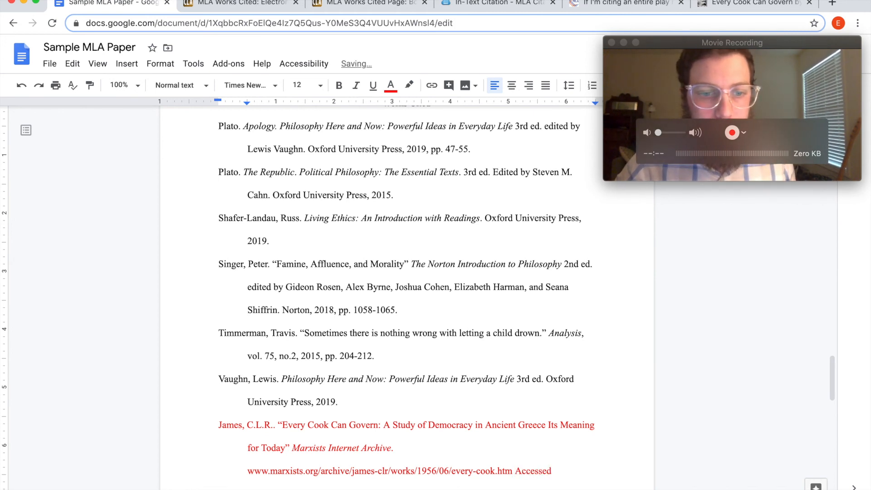
{"action": "mouse_move", "coordinate": [517, 488]}
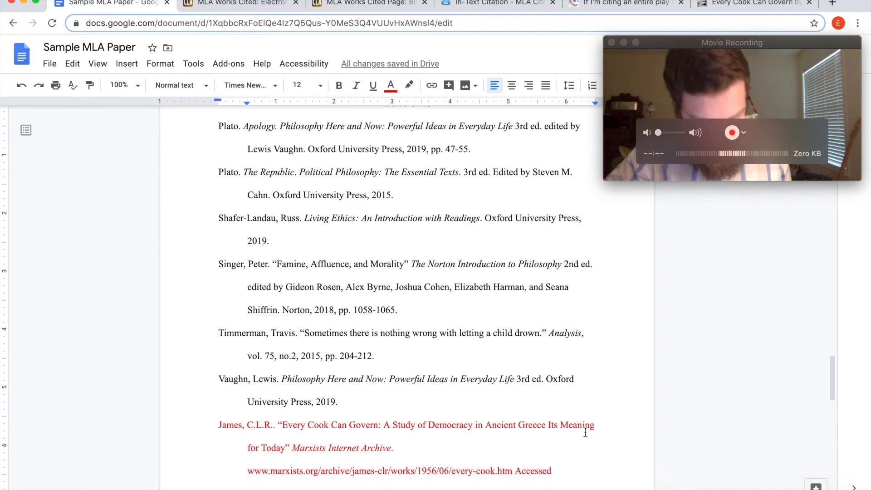
{"action": "type", "text": "April "}
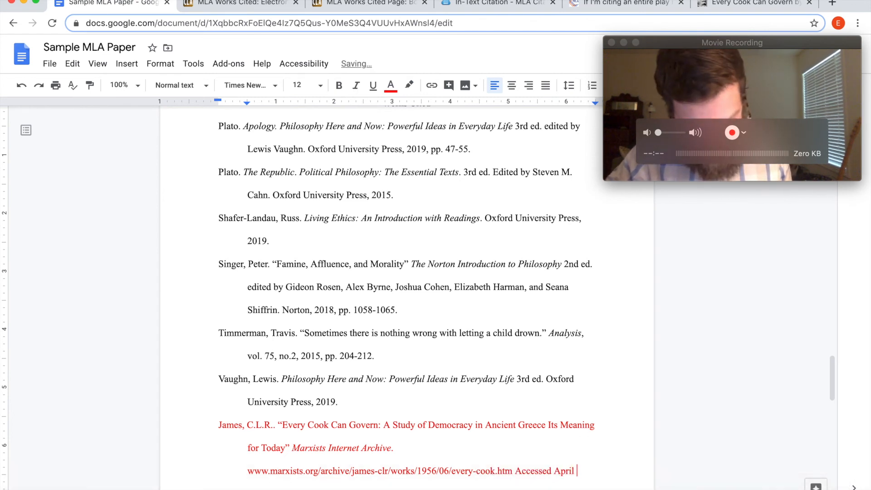
{"action": "type", "text": "10, 2020"}
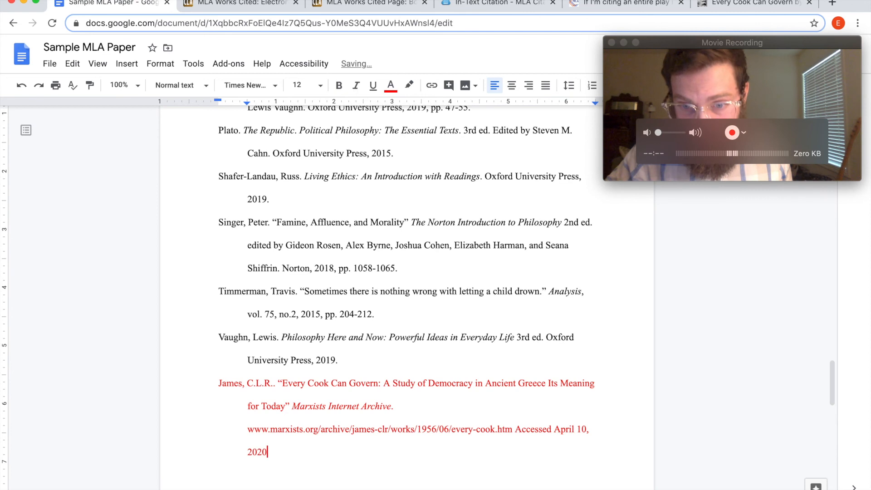
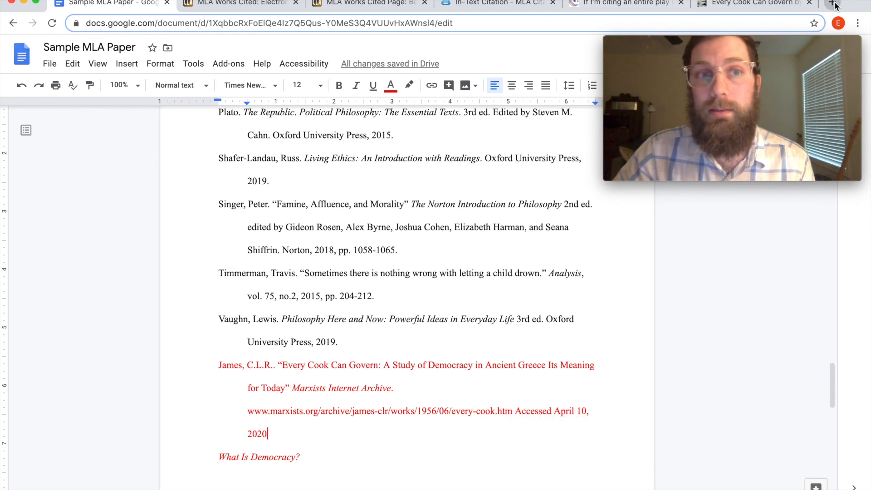
Step: Search Google for "Cite a DVD MLA" in place of the in-text citation guide
{"action": "left_click", "coordinate": [480, 6]}
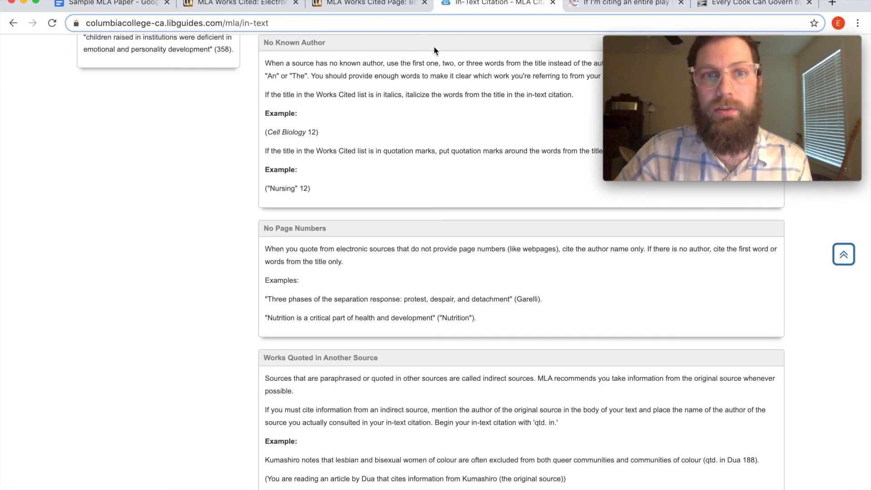
{"action": "left_click", "coordinate": [412, 26]}
{"action": "key", "text": "BackSpace"}
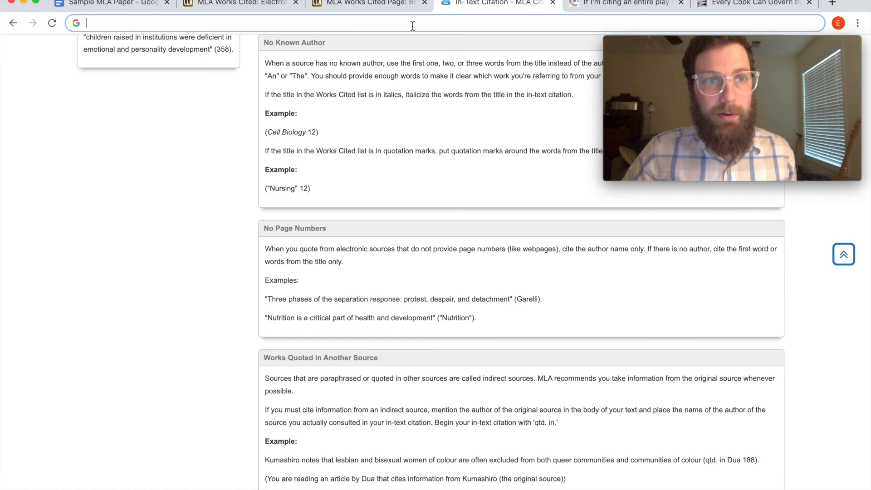
{"action": "type", "text": "Cit"}
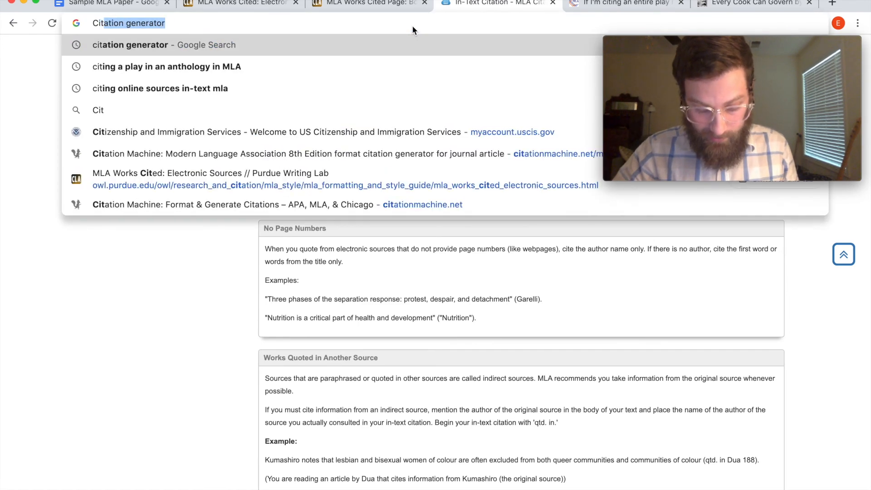
{"action": "type", "text": "e a DVD MLA"}
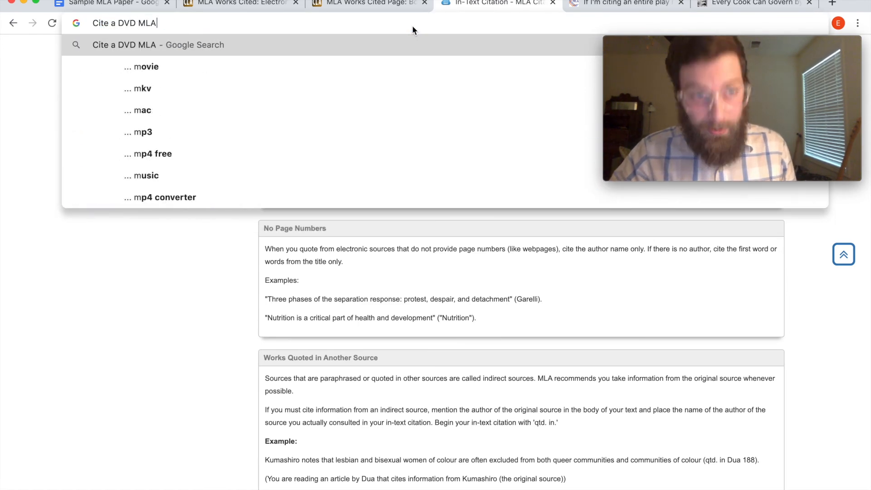
{"action": "key", "text": "Return"}
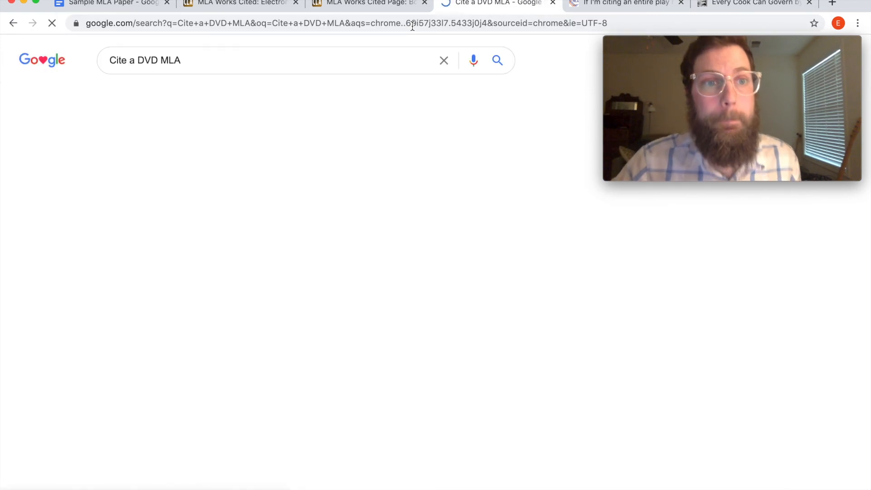
Step: Open Purdue OWL's "MLA Works Cited: Other Common Sources" page and find its mentions of "dvd" to locate the film and television formats
{"action": "scroll", "coordinate": [376, 159], "scroll_direction": "down", "scroll_amount": 10}
{"action": "scroll", "coordinate": [375, 159], "scroll_direction": "down", "scroll_amount": 1}
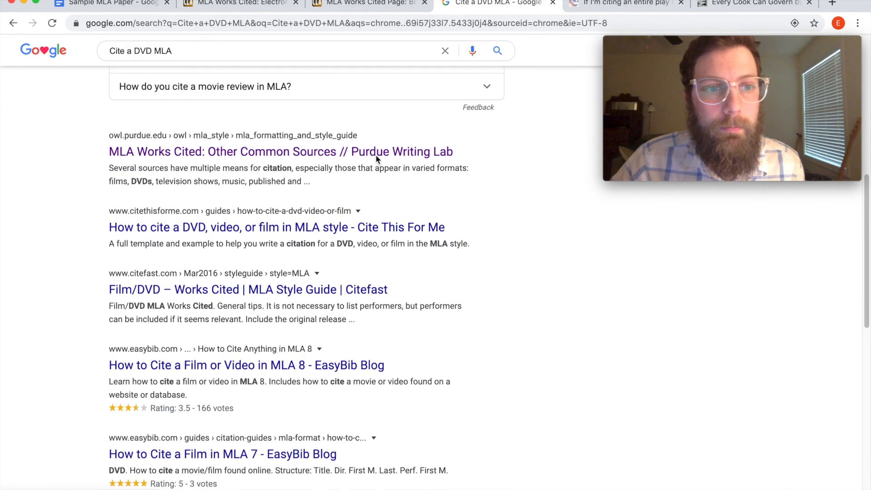
{"action": "left_click", "coordinate": [270, 153]}
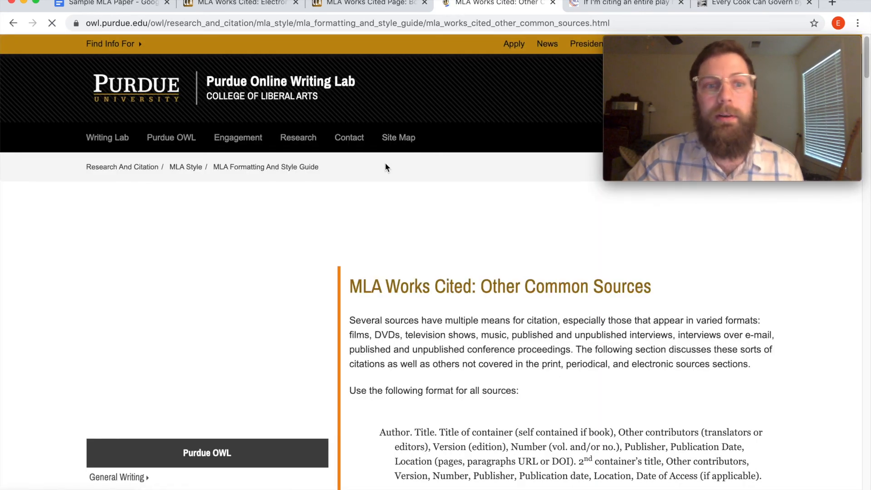
{"action": "scroll", "coordinate": [411, 170], "scroll_direction": "down", "scroll_amount": 2}
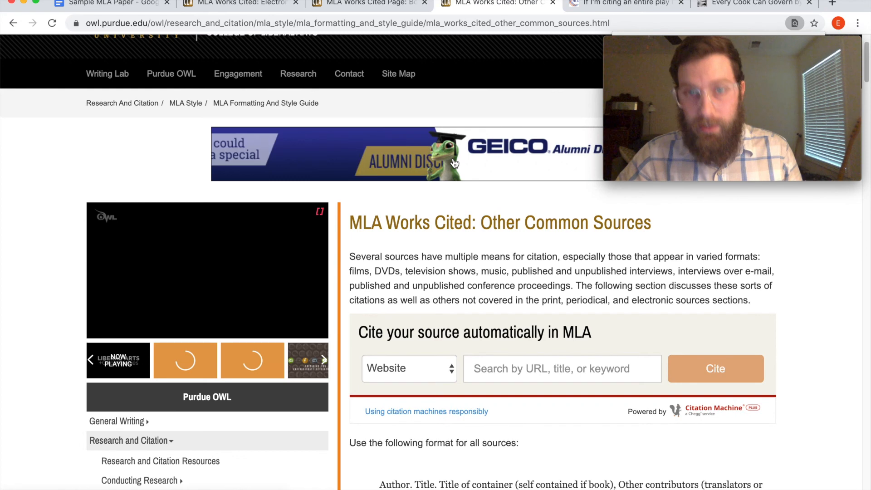
{"action": "key", "text": "super+f"}
{"action": "type", "text": "dvd"}
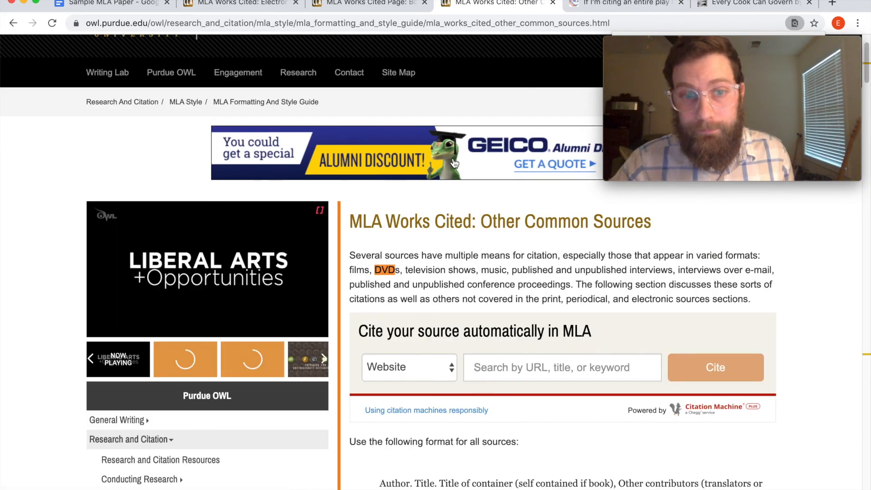
{"action": "key", "text": "Return"}
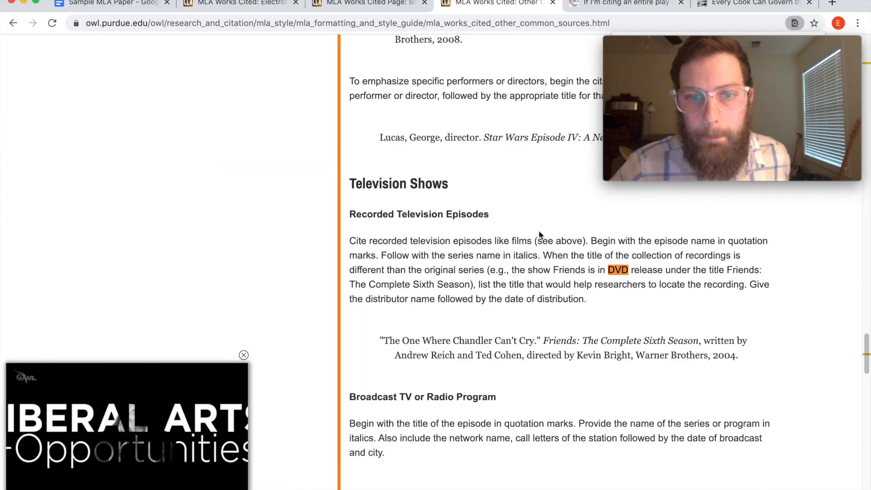
{"action": "scroll", "coordinate": [574, 347], "scroll_direction": "down", "scroll_amount": 5}
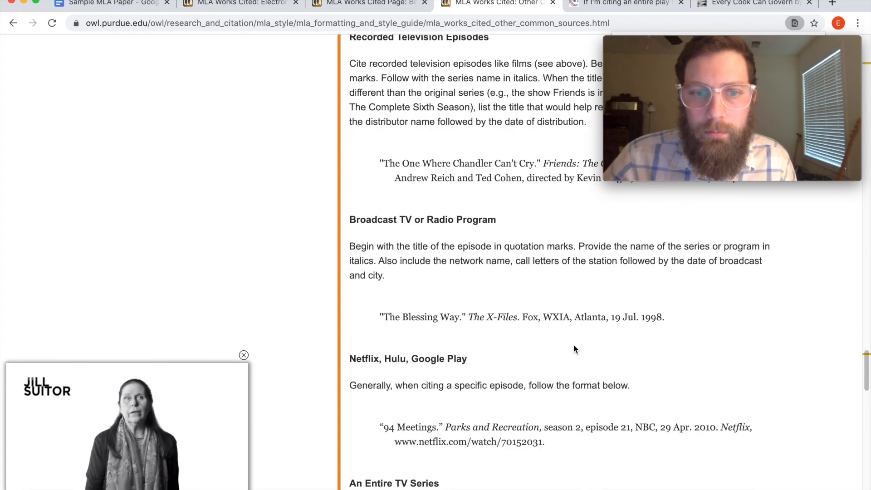
Step: Review the film and television citation formats on the Purdue OWL page and highlight the director-first Star Wars example
{"action": "scroll", "coordinate": [574, 348], "scroll_direction": "down", "scroll_amount": 8}
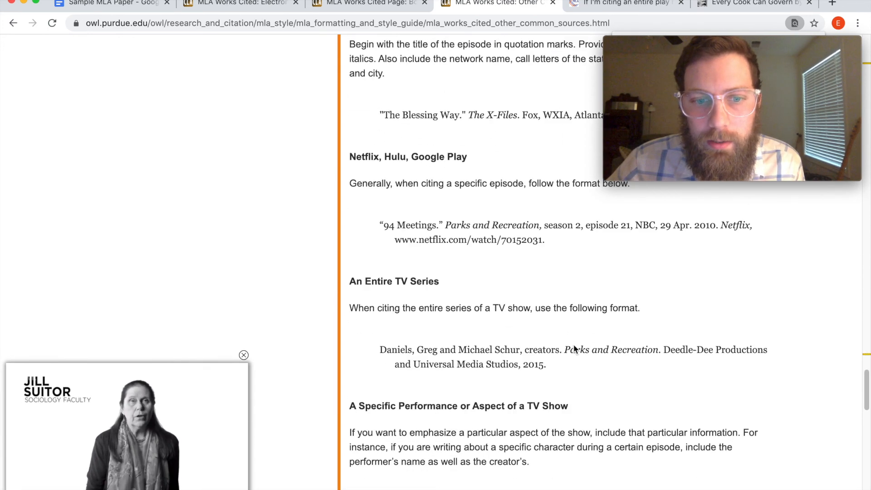
{"action": "scroll", "coordinate": [574, 349], "scroll_direction": "down", "scroll_amount": 1}
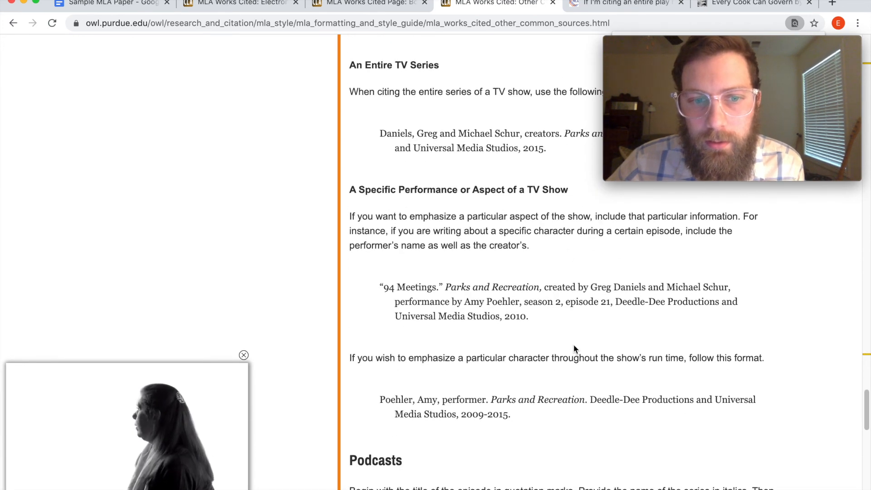
{"action": "scroll", "coordinate": [574, 349], "scroll_direction": "up", "scroll_amount": 15}
{"action": "scroll", "coordinate": [573, 345], "scroll_direction": "up", "scroll_amount": 3}
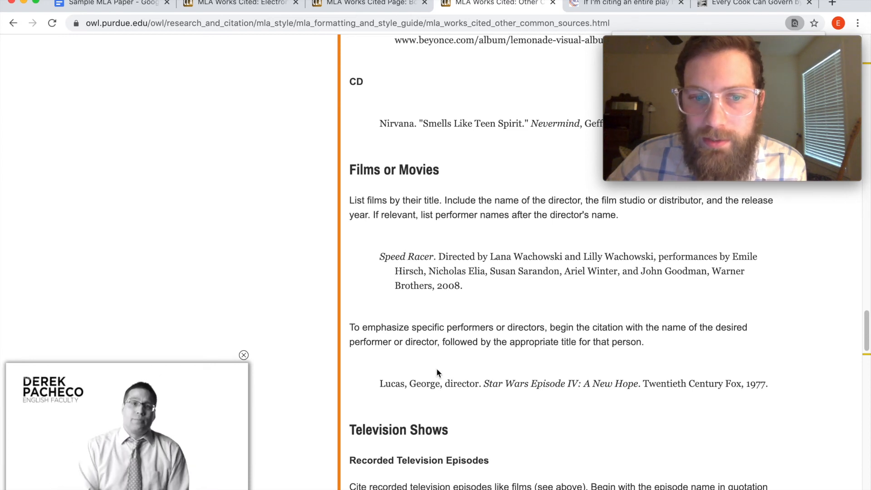
{"action": "left_click_drag", "start_coordinate": [380, 384], "coordinate": [768, 389]}
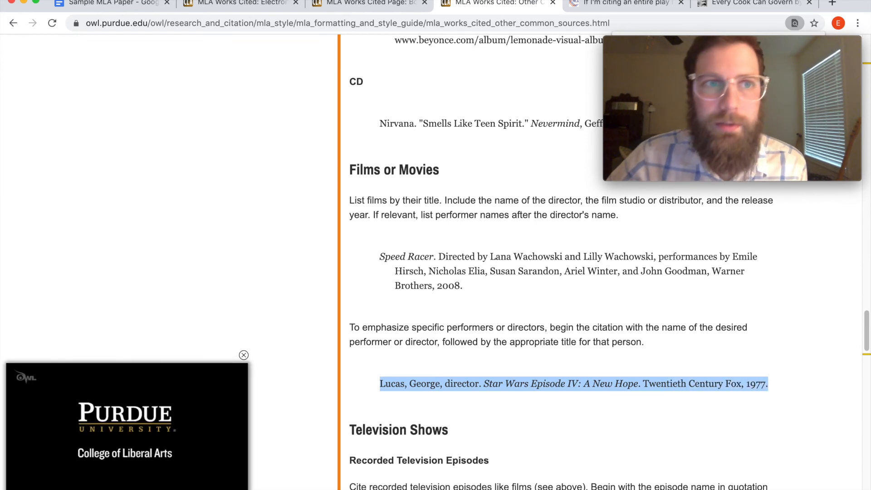
Step: In the Sample MLA Paper, add "Taylor, Astra." in non-italic text before the "What Is Democracy?" title
{"action": "left_click", "coordinate": [127, 5]}
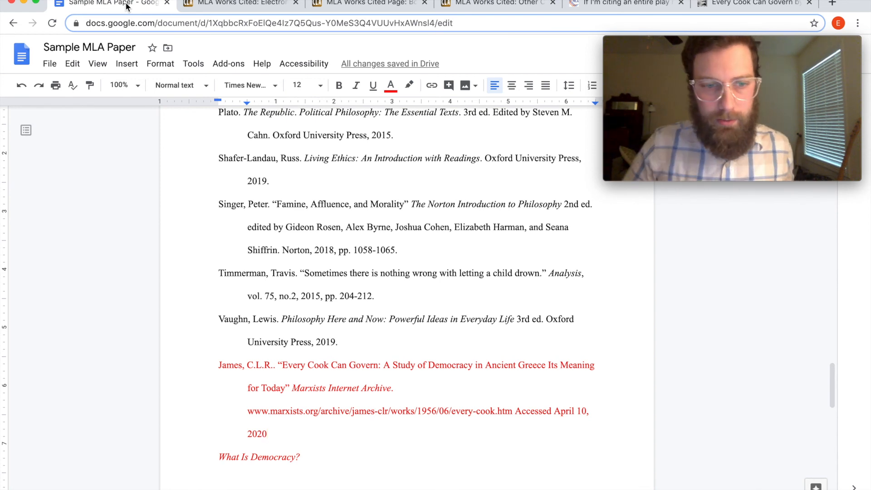
{"action": "left_click", "coordinate": [214, 454]}
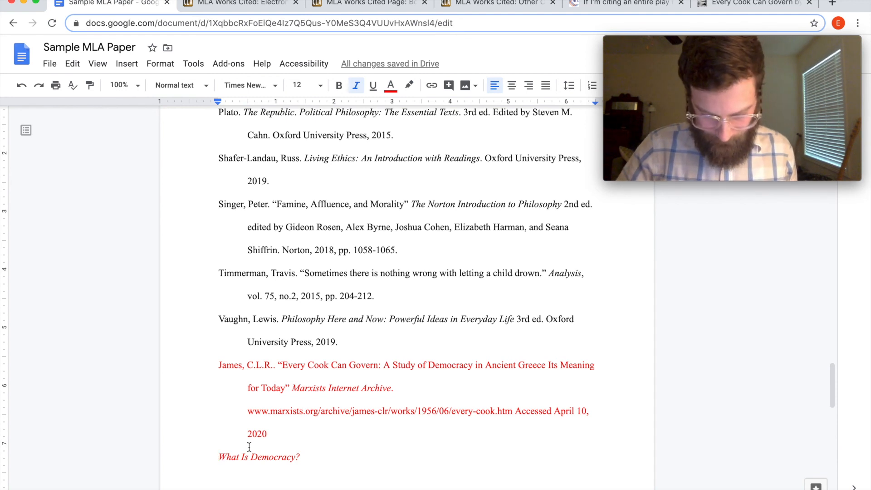
{"action": "key", "text": "super+i"}
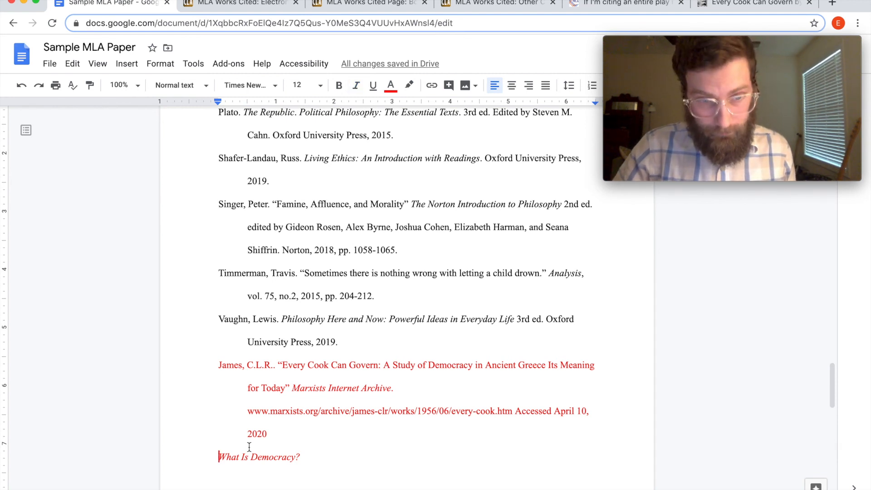
{"action": "type", "text": "Taylor, A"}
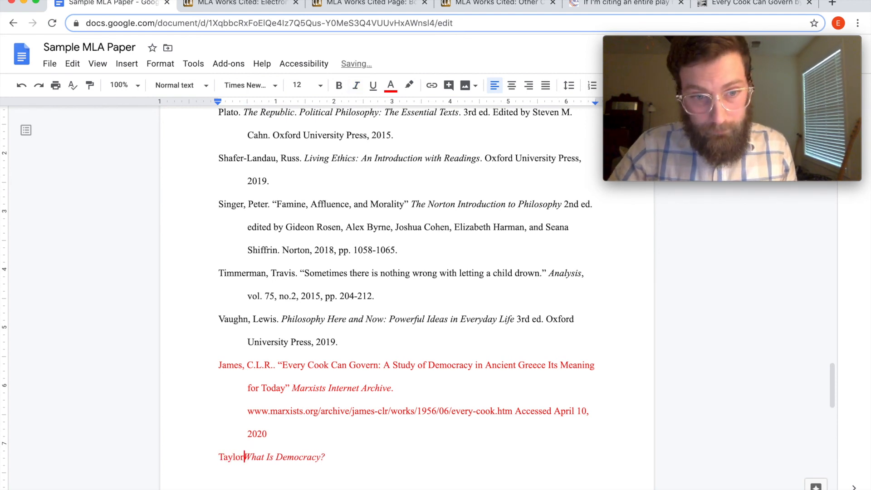
{"action": "type", "text": "stra"}
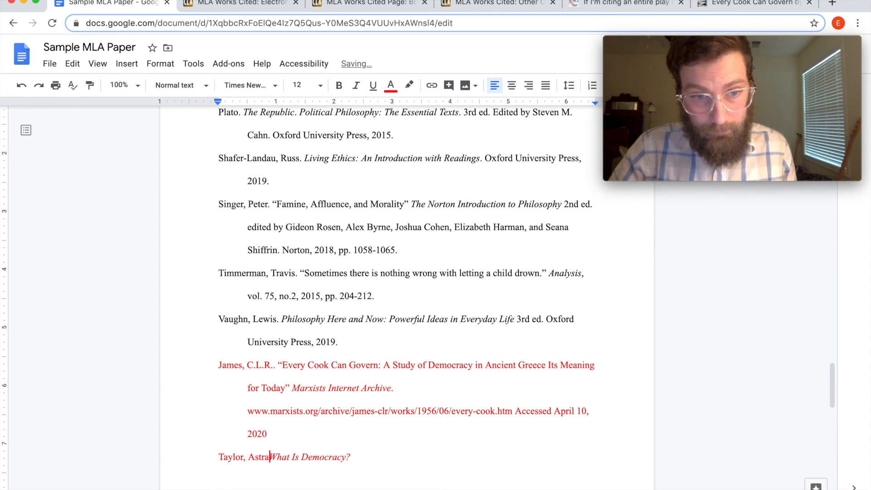
{"action": "type", "text": "."}
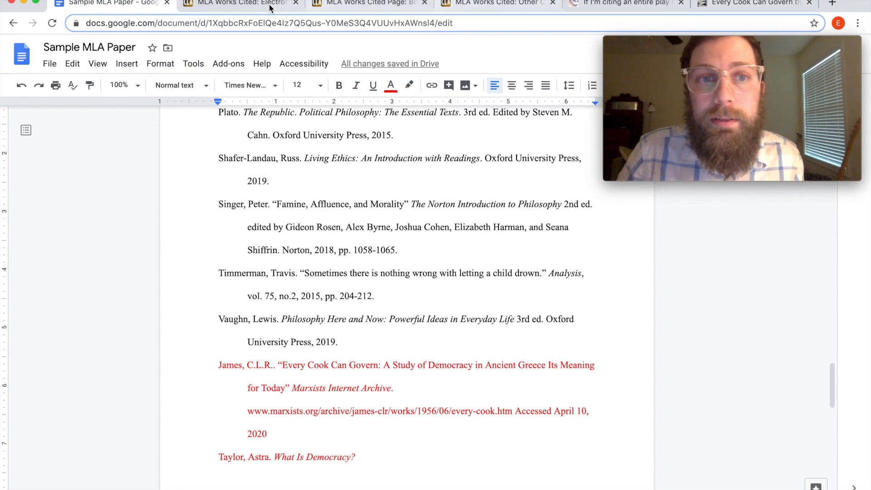
Step: Check the director-first film example on Purdue OWL and replace the period after "Taylor, Astra" with ", director."
{"action": "left_click", "coordinate": [241, 5]}
{"action": "left_click", "coordinate": [374, 4]}
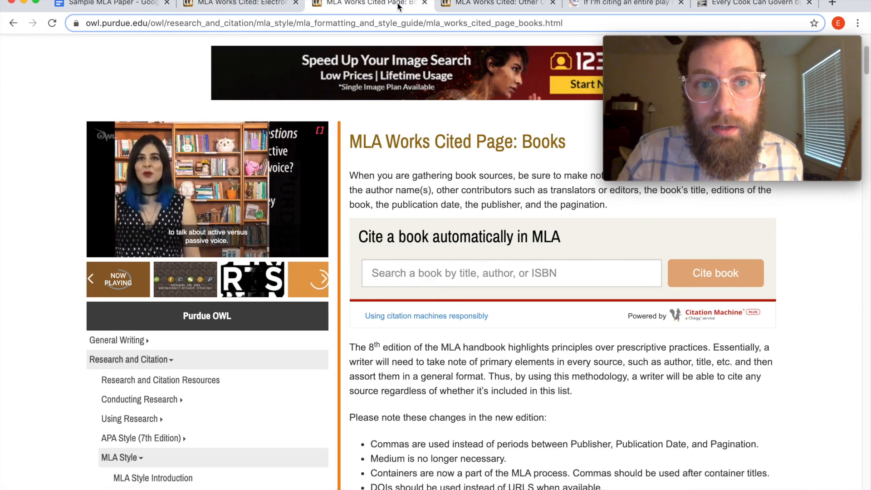
{"action": "left_click", "coordinate": [476, 4]}
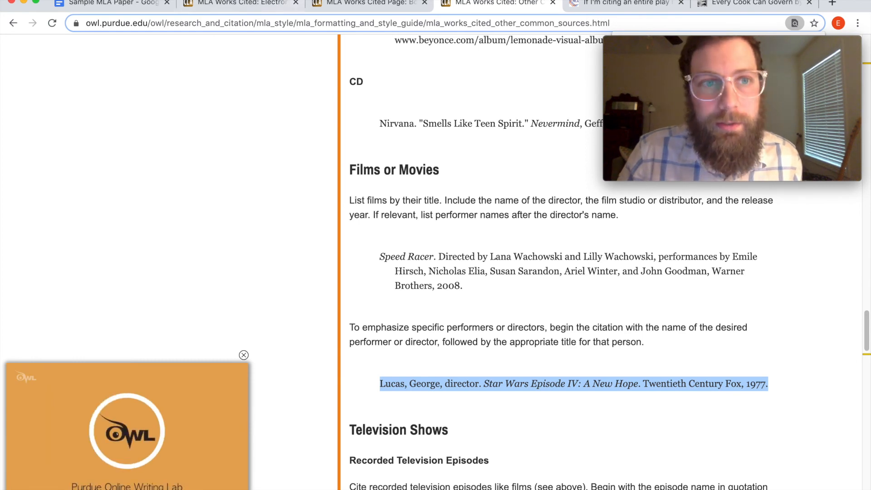
{"action": "left_click", "coordinate": [127, 4]}
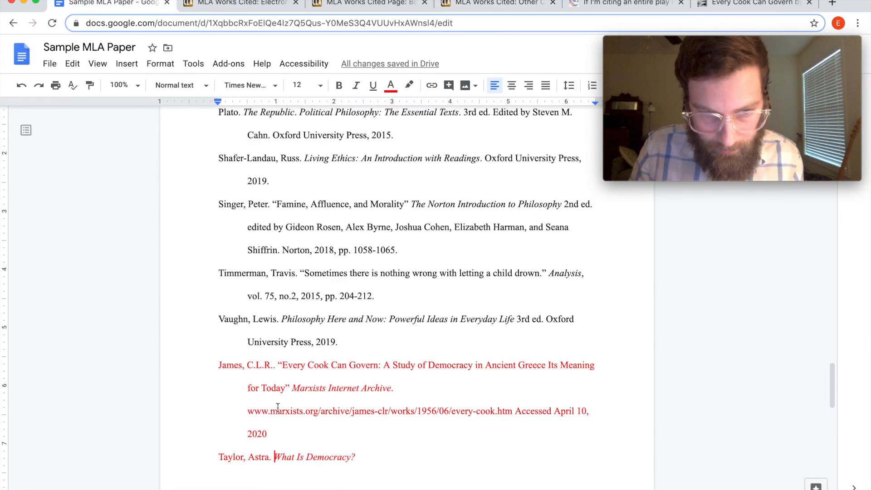
{"action": "key", "text": "BackSpace"}
{"action": "key", "text": "BackSpace"}
{"action": "type", "text": ", "}
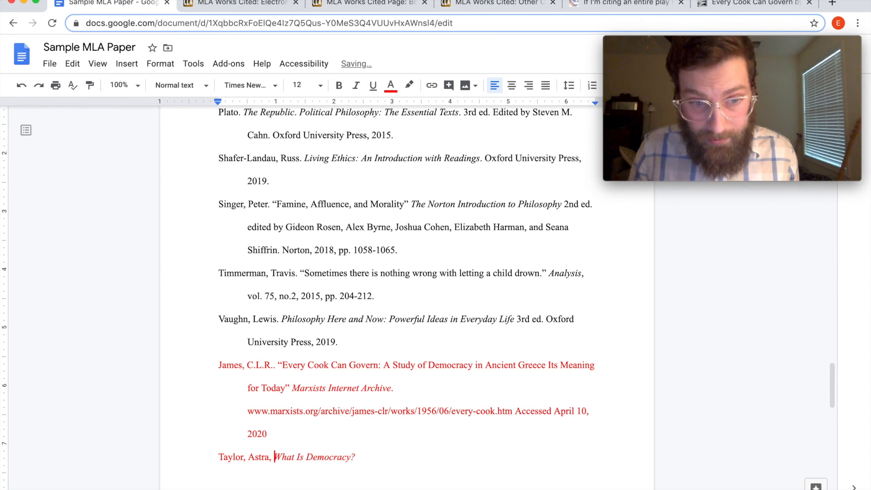
{"action": "type", "text": "director."}
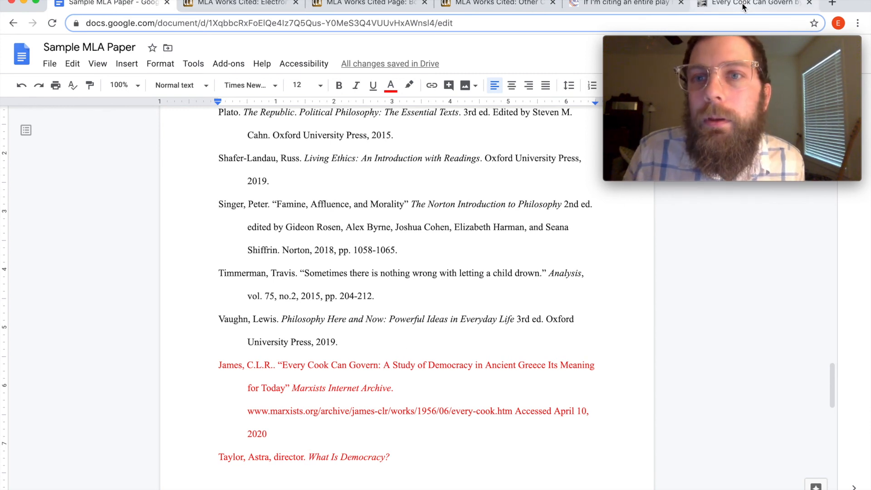
Step: Following the Purdue OWL film format, add "Zeitgeist Films/Kino Lorber, 2018." after the "What Is Democracy?" title
{"action": "left_click", "coordinate": [499, 3]}
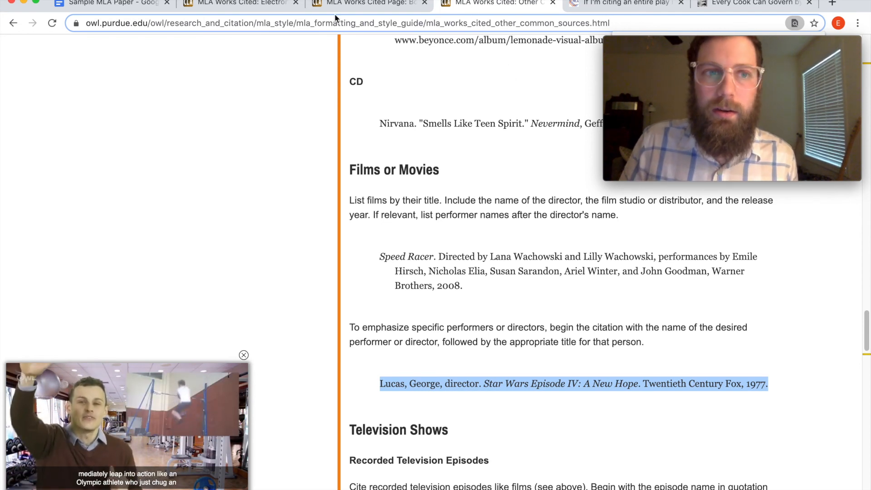
{"action": "left_click", "coordinate": [122, 7]}
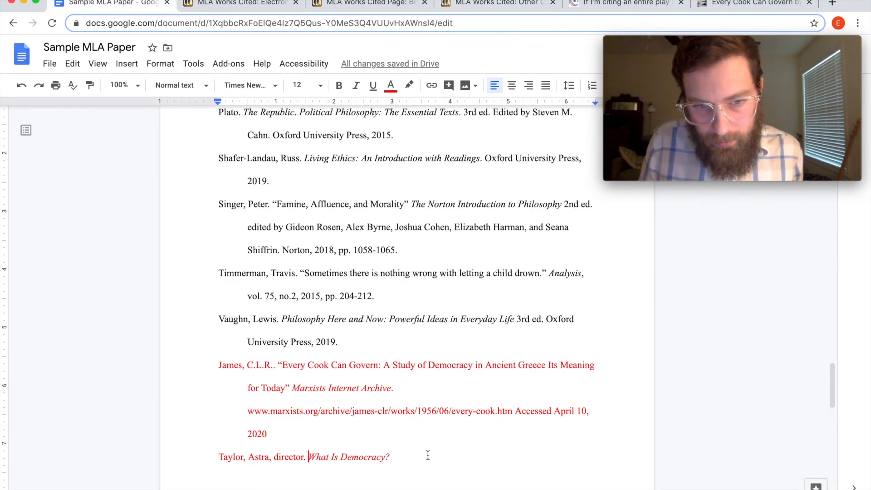
{"action": "double_click", "coordinate": [414, 462]}
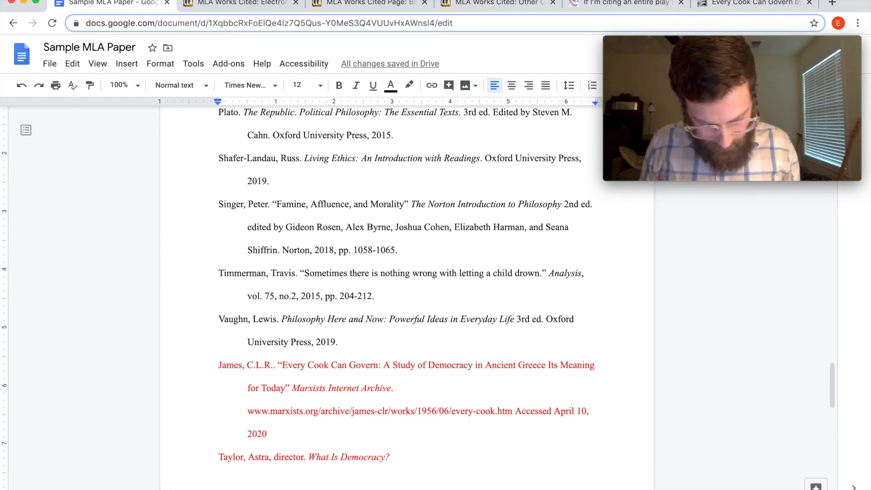
{"action": "type", "text": "Zeitgeist Fil"}
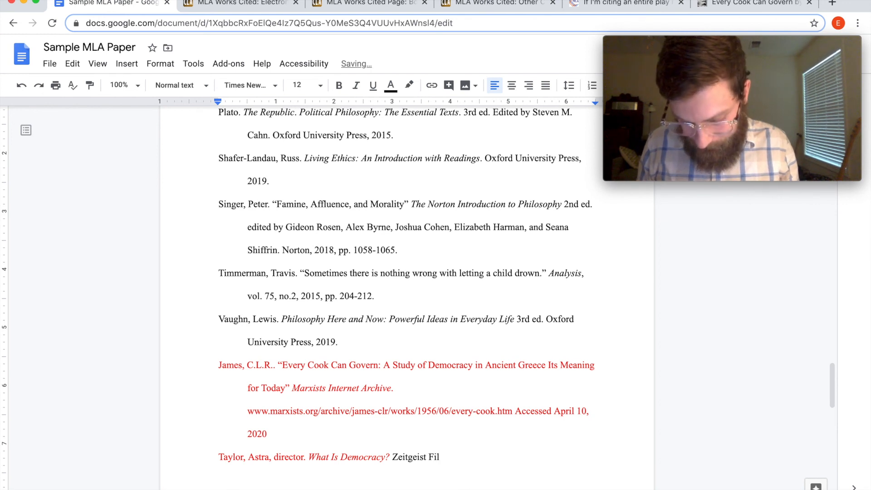
{"action": "type", "text": "ms/Kin"}
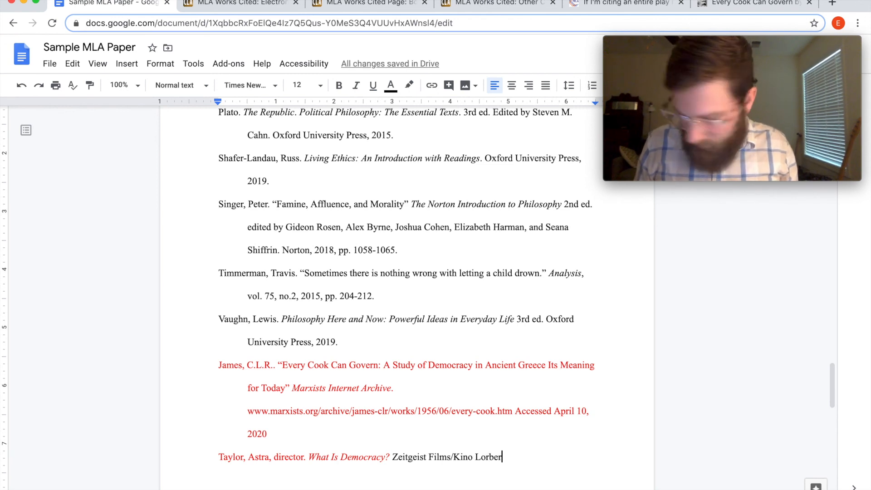
{"action": "type", "text": "o Lorber"}
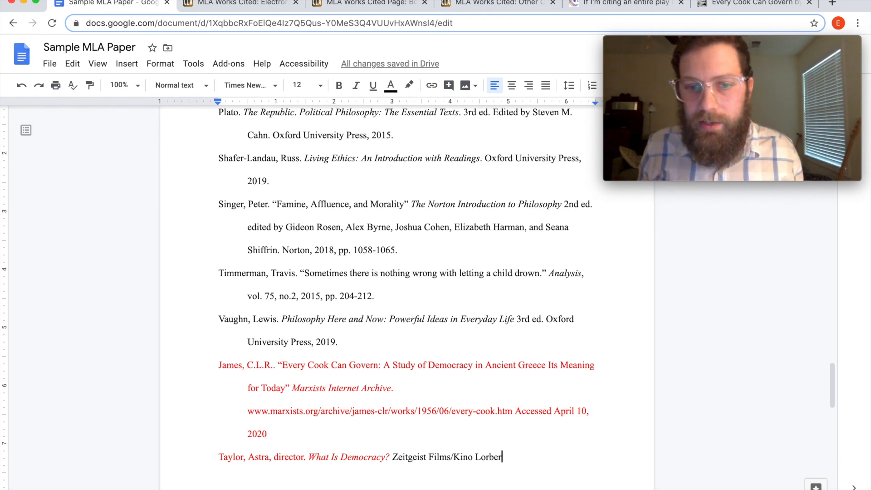
{"action": "type", "text": ","}
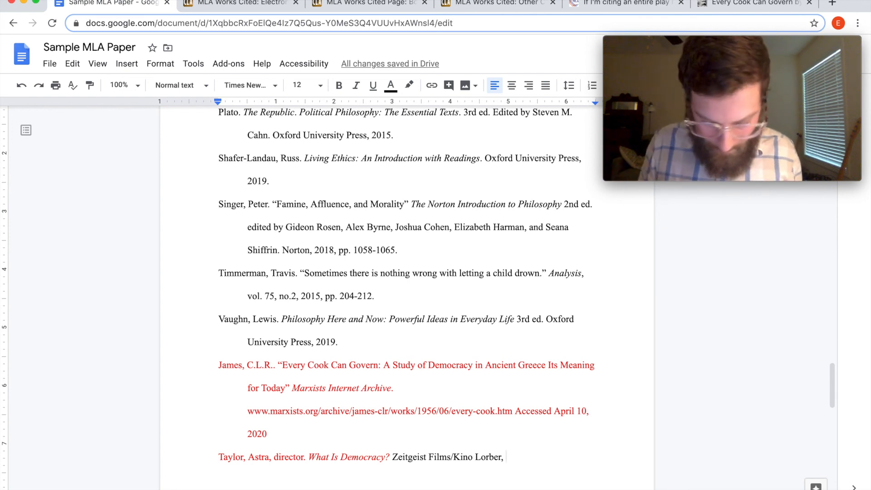
{"action": "type", "text": "2018."}
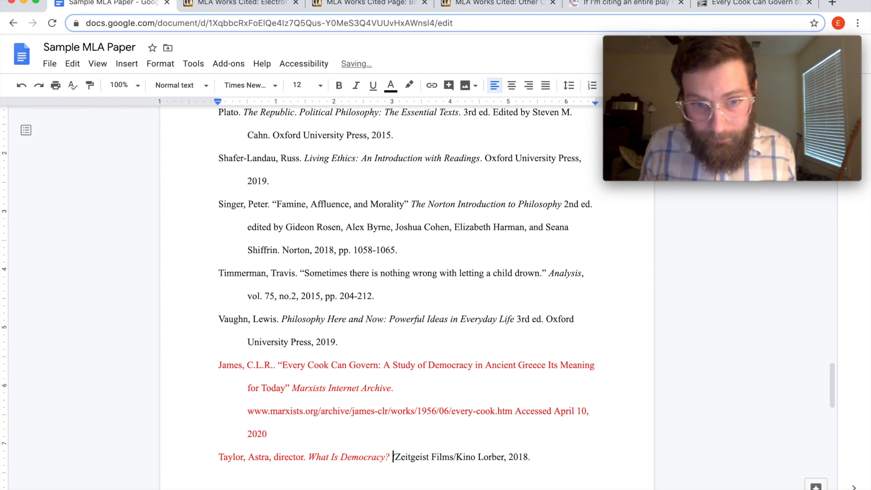
Step: Insert "National Film Board of Canada/" before "Zeitgeist Films" in the Taylor entry
{"action": "type", "text": "National F"}
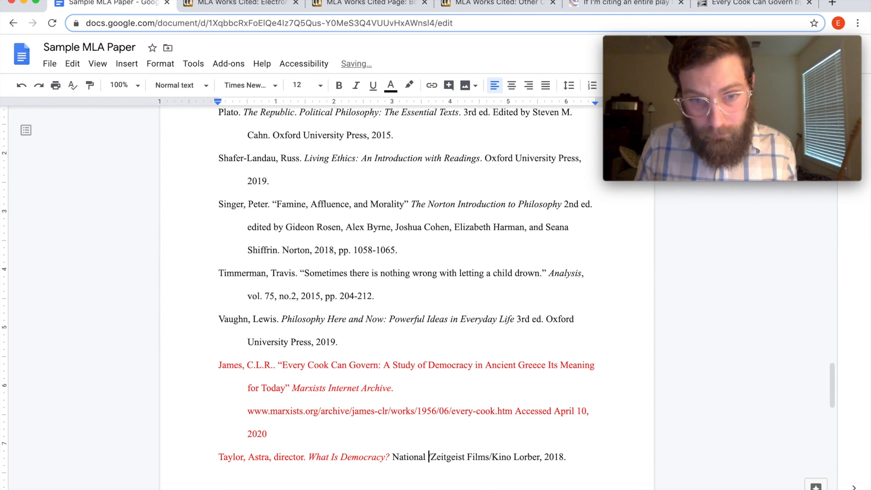
{"action": "type", "text": "ilm BOard"}
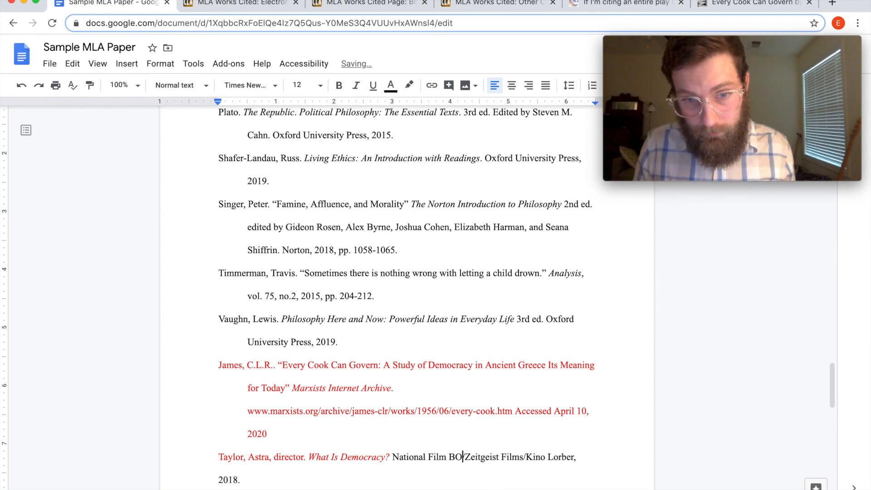
{"action": "key", "text": "BackSpace"}
{"action": "key", "text": "BackSpace"}
{"action": "key", "text": "BackSpace"}
{"action": "key", "text": "BackSpace"}
{"action": "type", "text": "oard o"}
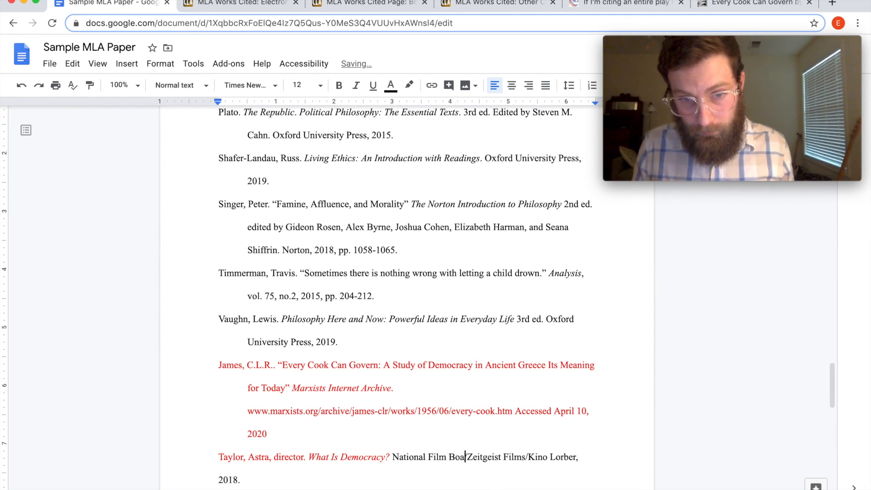
{"action": "type", "text": "f Canada"}
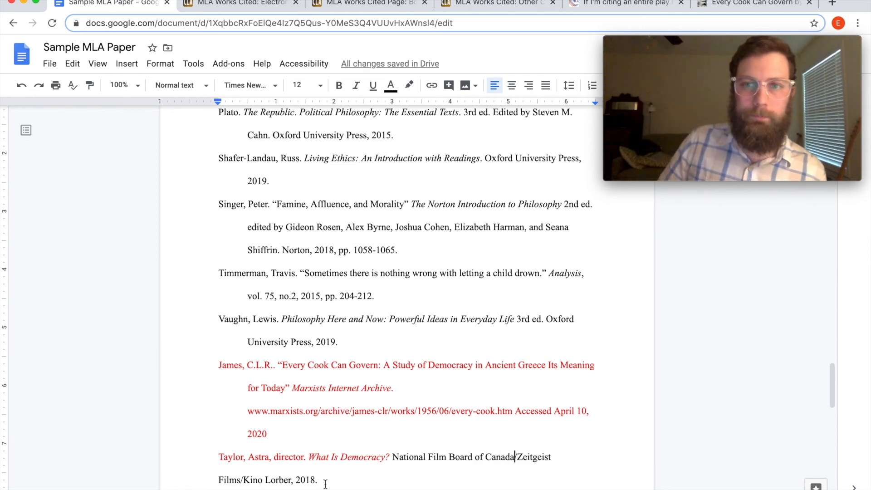
Step: Select all works-cited entries and apply a 0.5-inch hanging indent so the Taylor entry matches the others
{"action": "left_click_drag", "start_coordinate": [323, 482], "coordinate": [214, 143]}
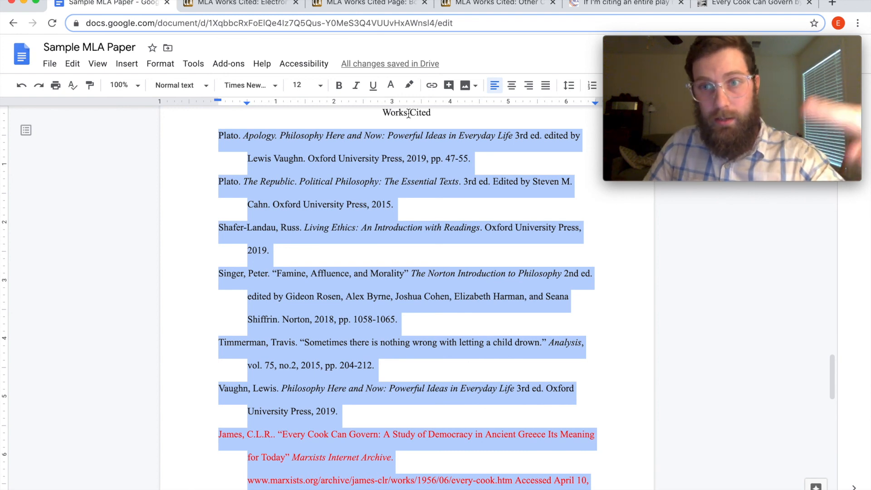
{"action": "left_click_drag", "start_coordinate": [247, 103], "coordinate": [218, 102]}
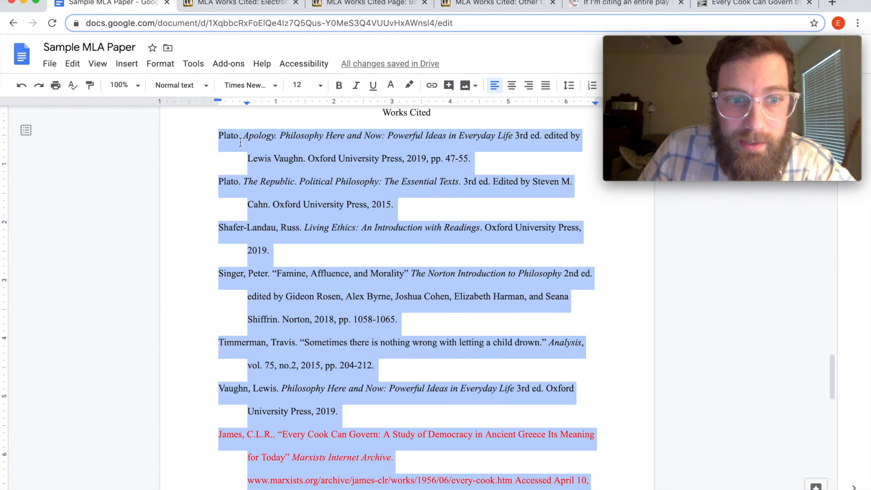
{"action": "scroll", "coordinate": [242, 167], "scroll_direction": "down", "scroll_amount": 4}
{"action": "scroll", "coordinate": [242, 167], "scroll_direction": "down", "scroll_amount": 2}
{"action": "left_click", "coordinate": [321, 385]}
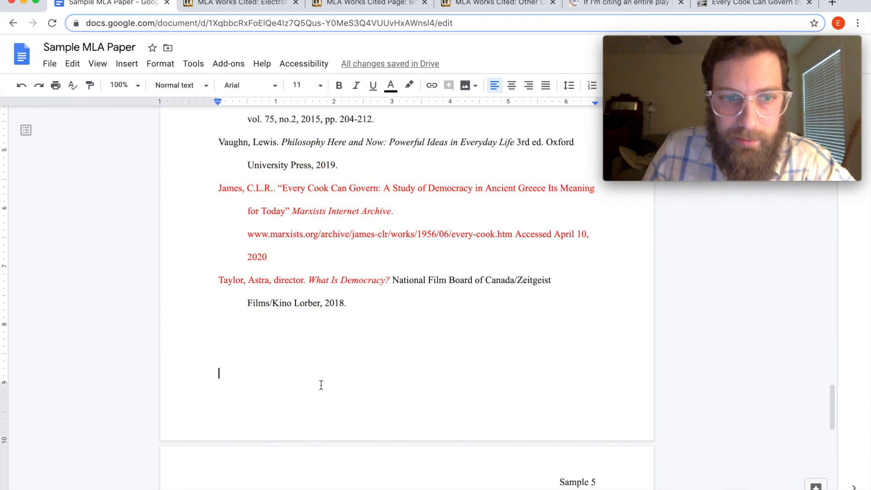
Step: Change the text color of the last three works-cited entries, Vaughn through Taylor, to black
{"action": "left_click_drag", "start_coordinate": [350, 307], "coordinate": [235, 139]}
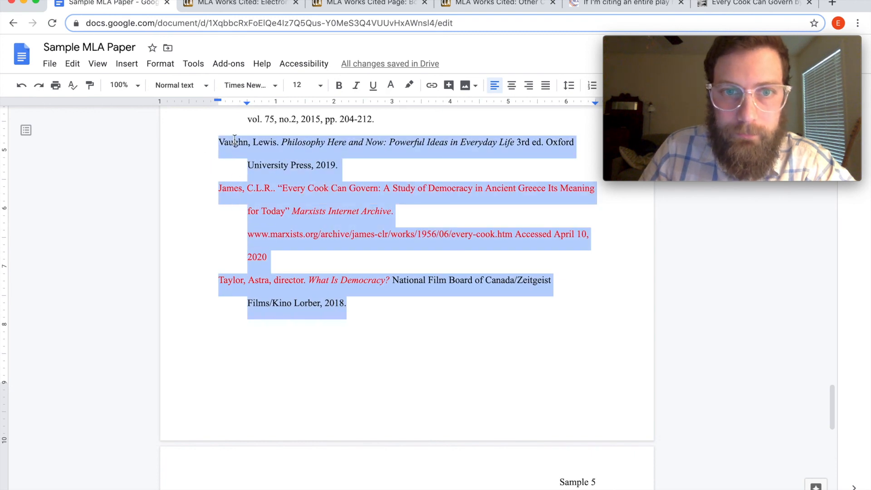
{"action": "left_click", "coordinate": [391, 85]}
{"action": "left_click", "coordinate": [394, 109]}
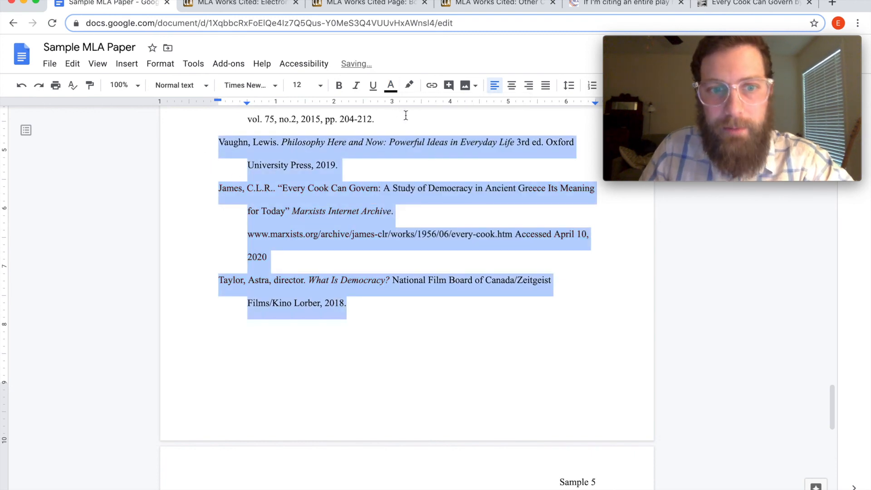
Step: Delete the blank lines after the Taylor entry to remove the empty fifth page
{"action": "scroll", "coordinate": [375, 331], "scroll_direction": "down", "scroll_amount": 5}
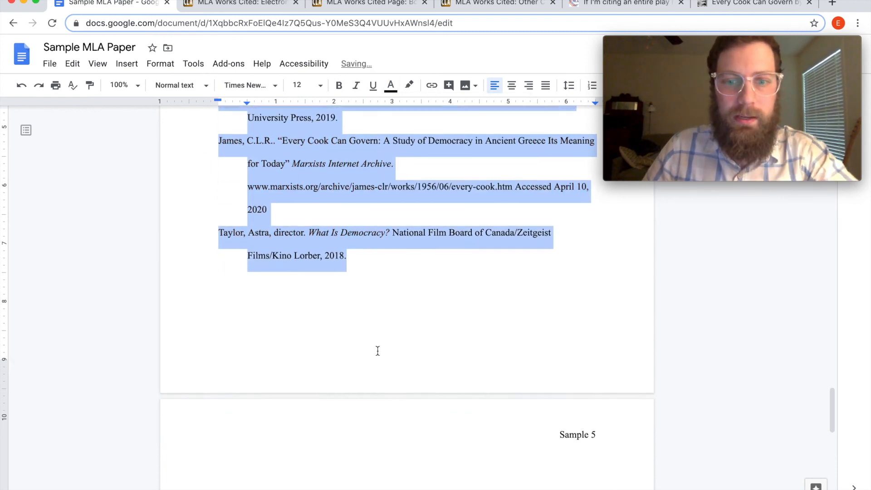
{"action": "left_click", "coordinate": [388, 352]}
{"action": "key", "text": "BackSpace"}
{"action": "key", "text": "BackSpace"}
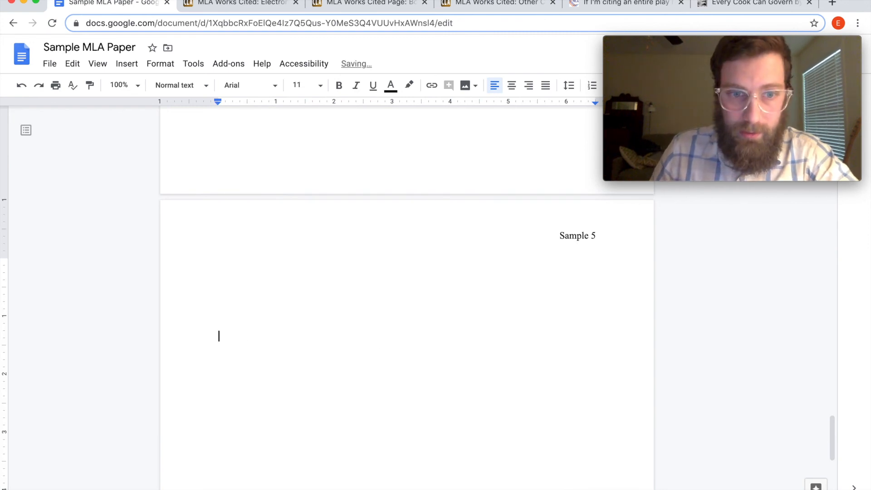
{"action": "key", "text": "BackSpace"}
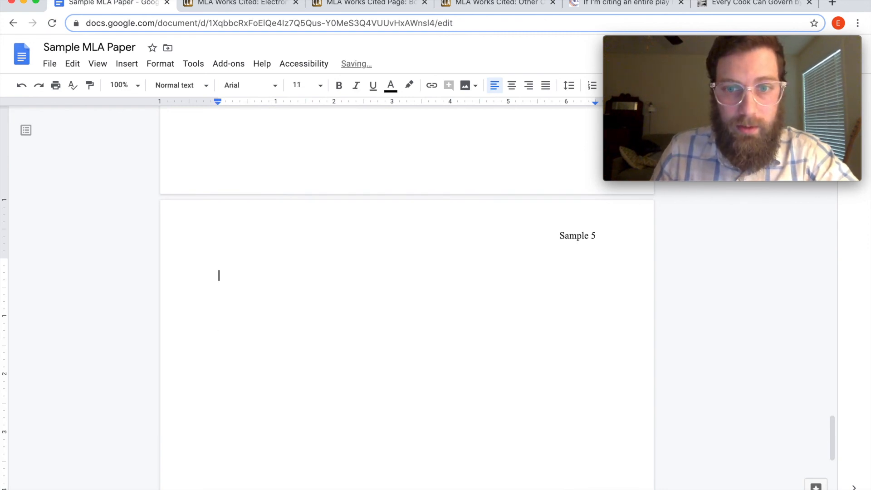
{"action": "key", "text": "BackSpace"}
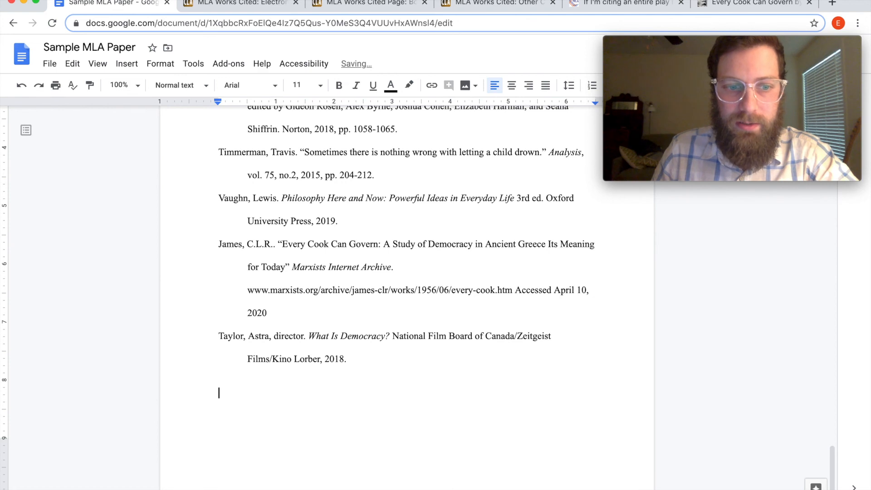
Step: Review the order of the works-cited entries from the first Plato entry through the Taylor entry
{"action": "scroll", "coordinate": [509, 348], "scroll_direction": "up", "scroll_amount": 5}
{"action": "scroll", "coordinate": [510, 349], "scroll_direction": "down", "scroll_amount": 2}
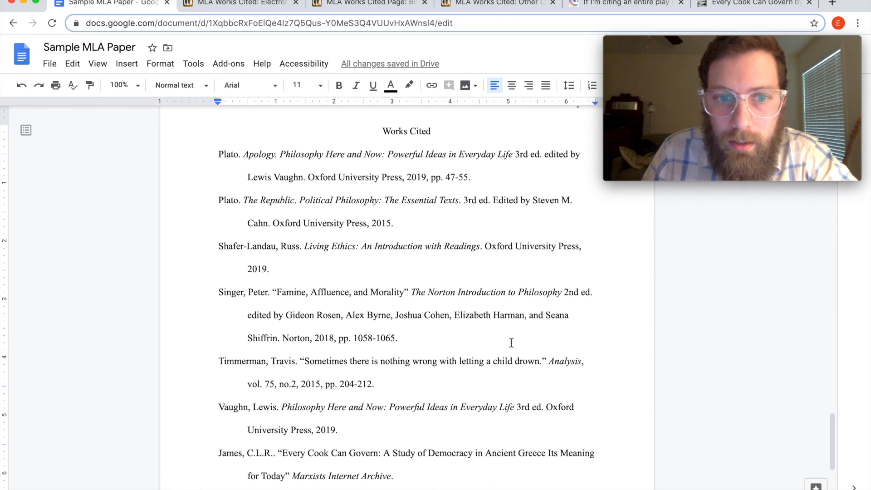
{"action": "scroll", "coordinate": [512, 343], "scroll_direction": "down", "scroll_amount": 5}
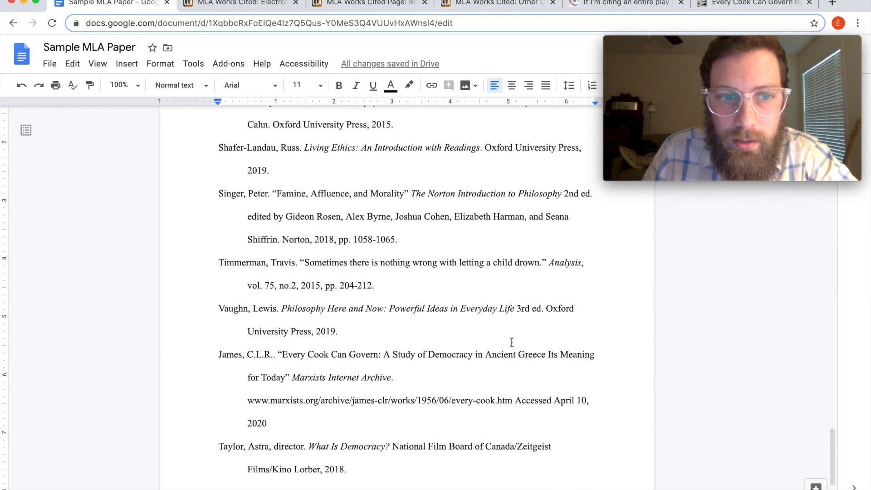
{"action": "scroll", "coordinate": [512, 342], "scroll_direction": "up", "scroll_amount": 8}
{"action": "scroll", "coordinate": [511, 341], "scroll_direction": "down", "scroll_amount": 8}
{"action": "scroll", "coordinate": [512, 341], "scroll_direction": "up", "scroll_amount": 10}
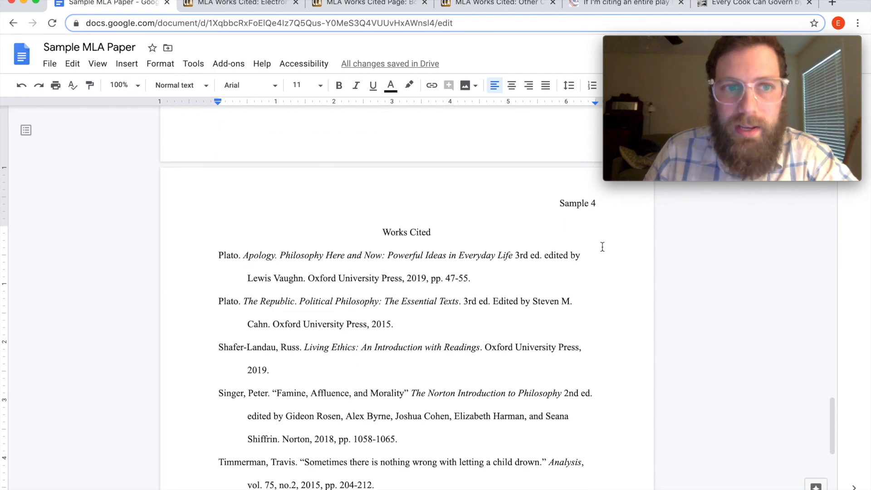
{"action": "mouse_move", "coordinate": [625, 43]}
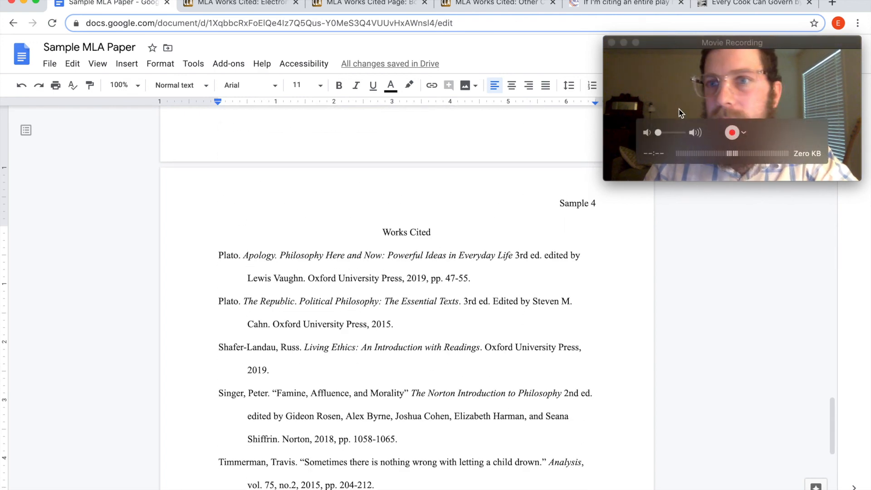
{"action": "left_click", "coordinate": [624, 42]}
{"action": "scroll", "coordinate": [529, 114], "scroll_direction": "down", "scroll_amount": 9}
{"action": "scroll", "coordinate": [526, 117], "scroll_direction": "down", "scroll_amount": 6}
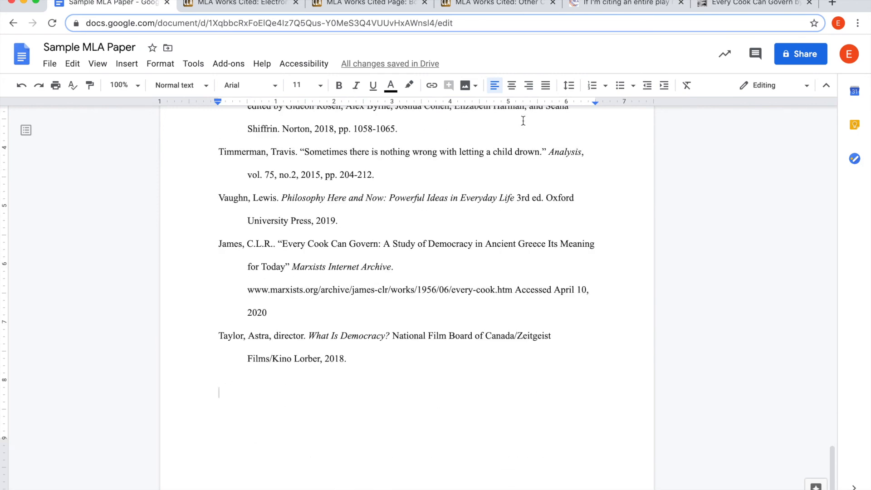
Step: Select all the works-cited entries and check the available tools for an alphabetical sorting option
{"action": "left_click_drag", "start_coordinate": [347, 358], "coordinate": [215, 176]}
{"action": "scroll", "coordinate": [263, 322], "scroll_direction": "up", "scroll_amount": 10}
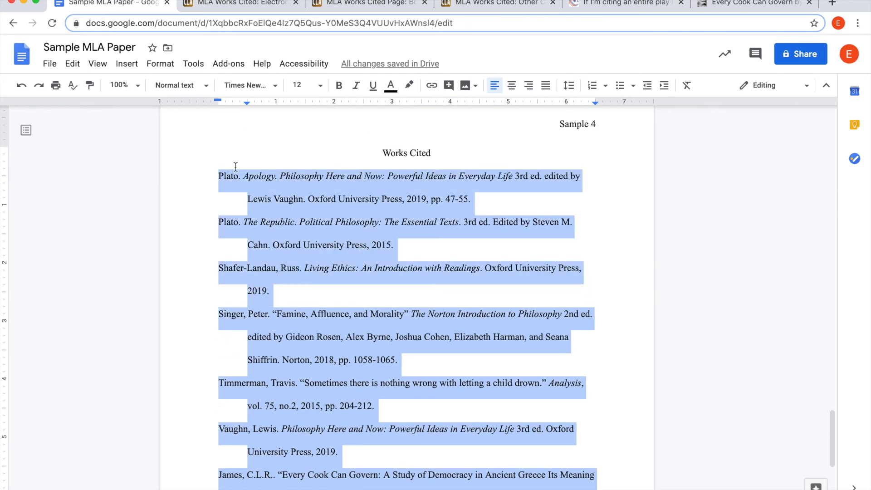
{"action": "left_click", "coordinate": [199, 64]}
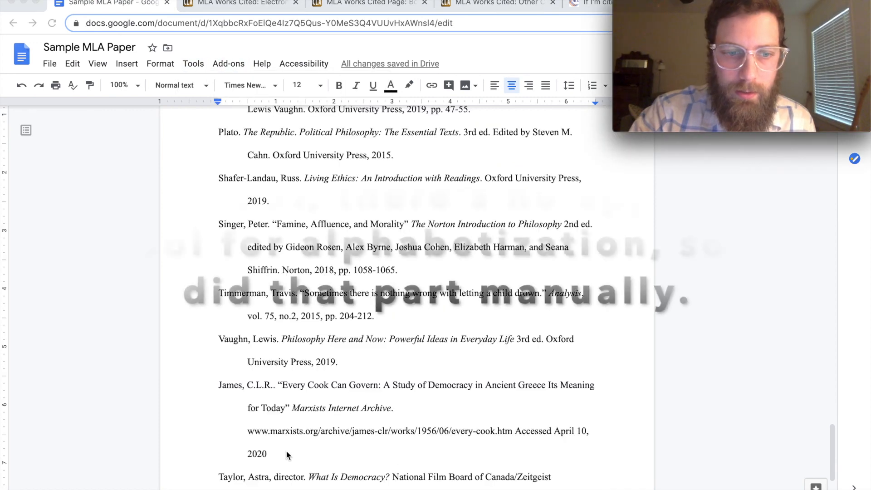
Step: Move the James entry to the start of the works-cited list, on its own line before the first Plato entry
{"action": "left_click_drag", "start_coordinate": [286, 451], "coordinate": [219, 244]}
{"action": "scroll", "coordinate": [257, 322], "scroll_direction": "up", "scroll_amount": 3}
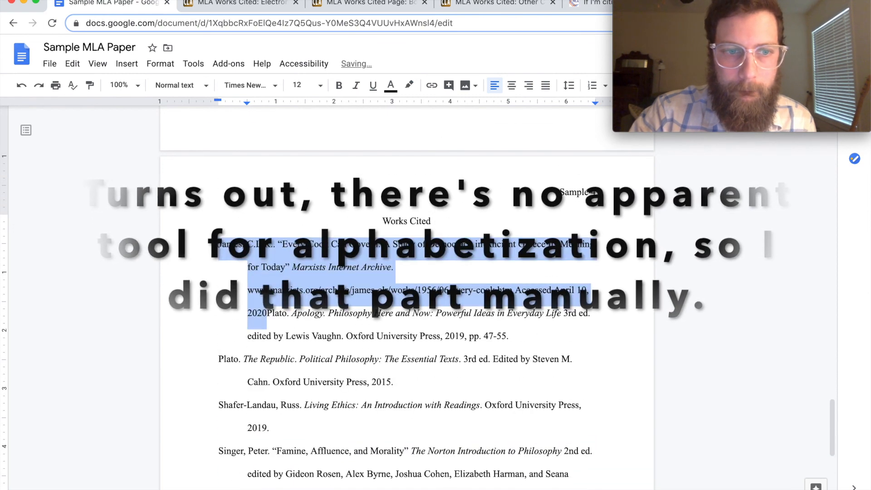
{"action": "left_click", "coordinate": [267, 313]}
{"action": "key", "text": "Return"}
Step: Move the Taylor entry between the Singer and Timmerman entries, without blank lines around it
{"action": "scroll", "coordinate": [228, 187], "scroll_direction": "down", "scroll_amount": 3}
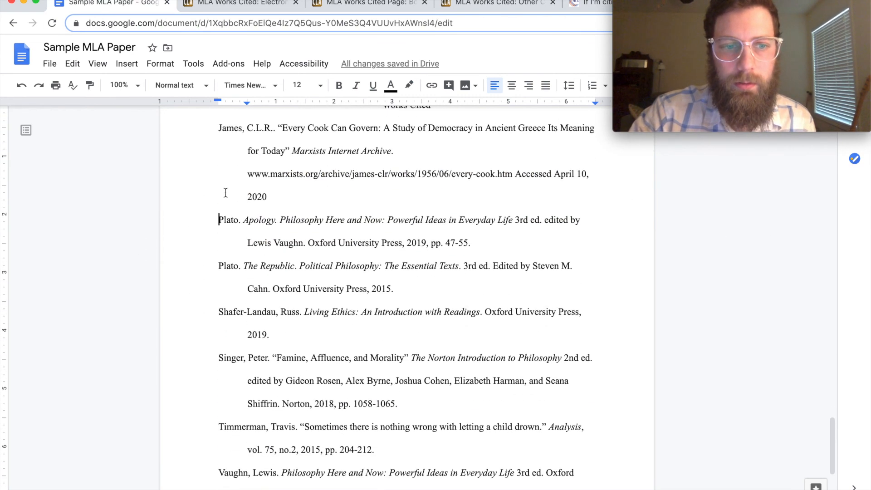
{"action": "scroll", "coordinate": [225, 372], "scroll_direction": "down", "scroll_amount": 4}
{"action": "left_click", "coordinate": [216, 286]}
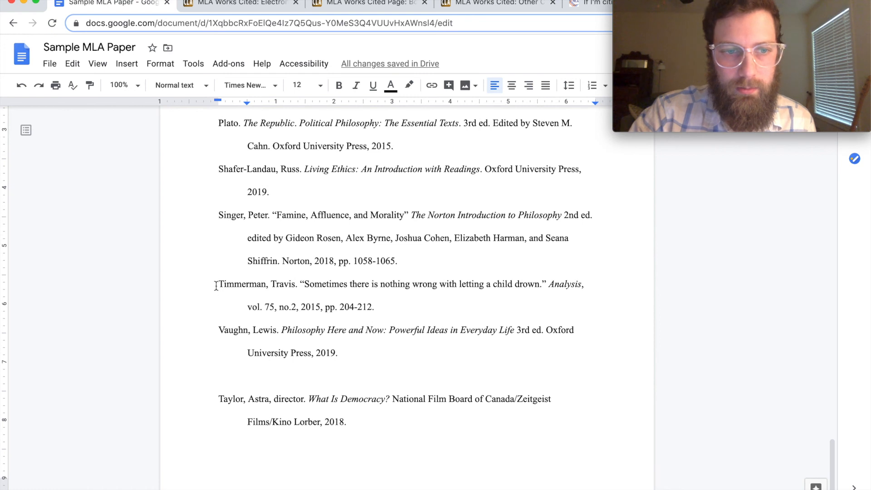
{"action": "key", "text": "Return"}
{"action": "key", "text": "Return"}
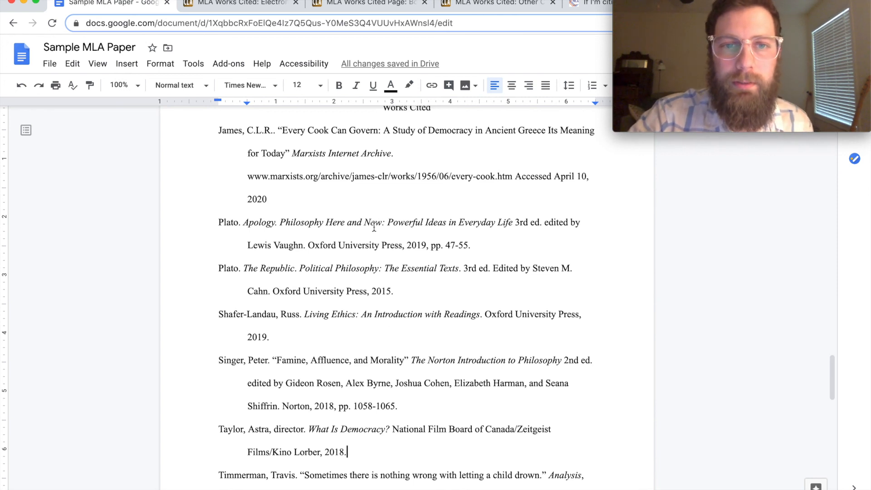
Step: Delete the surplus blank lines after the Vaughn entry so that the paper ends on page 4
{"action": "scroll", "coordinate": [374, 227], "scroll_direction": "down", "scroll_amount": 10}
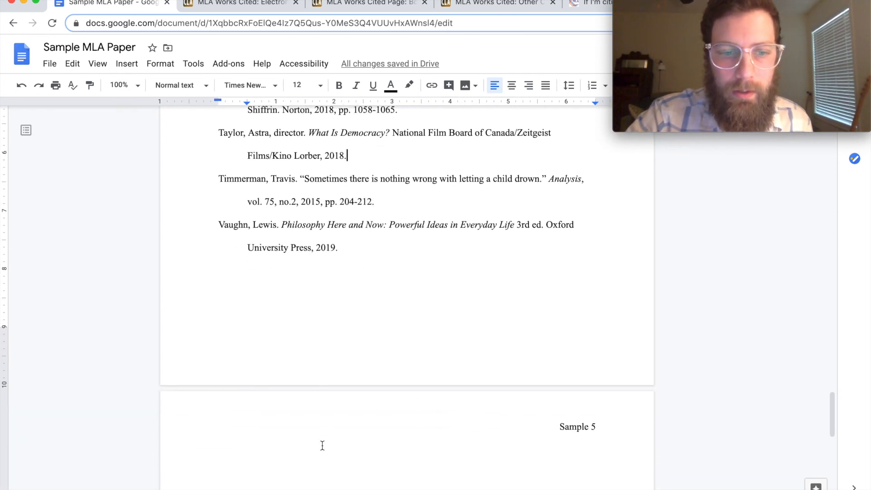
{"action": "key", "text": "Down"}
{"action": "key", "text": "Down"}
{"action": "key", "text": "Down"}
{"action": "type", "text": "\\"}
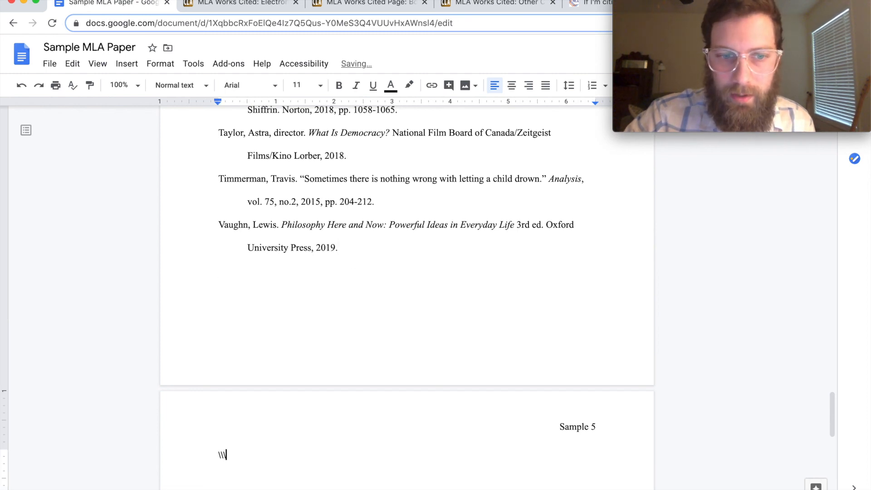
{"action": "key", "text": "BackSpace"}
{"action": "key", "text": "BackSpace"}
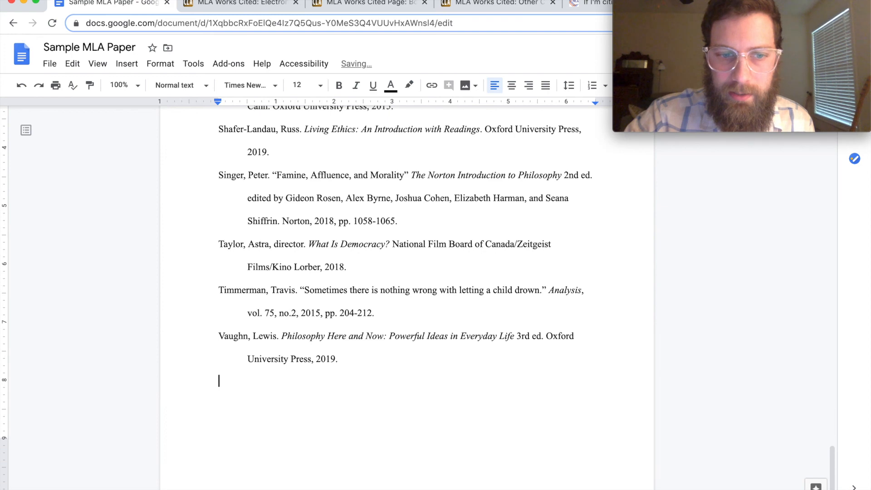
Step: Review the finished paper from the heading on page 1 through the alphabetized works-cited page
{"action": "scroll", "coordinate": [449, 373], "scroll_direction": "up", "scroll_amount": 10}
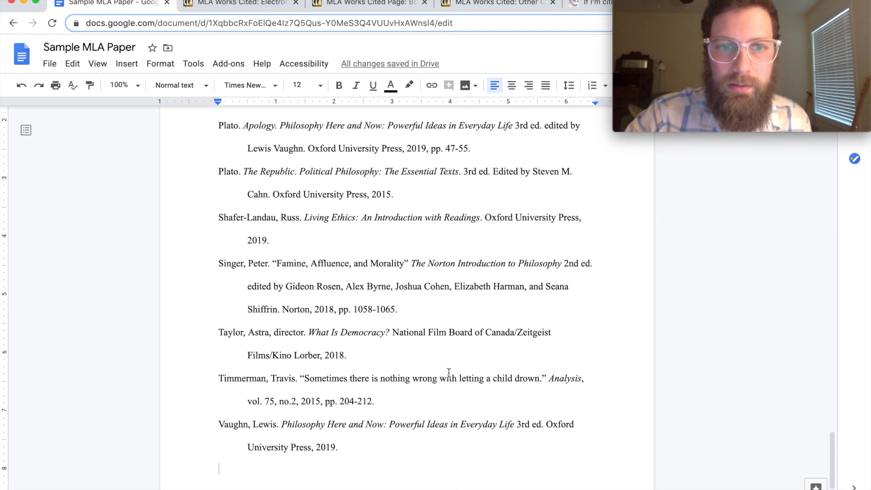
{"action": "scroll", "coordinate": [449, 373], "scroll_direction": "down", "scroll_amount": 5}
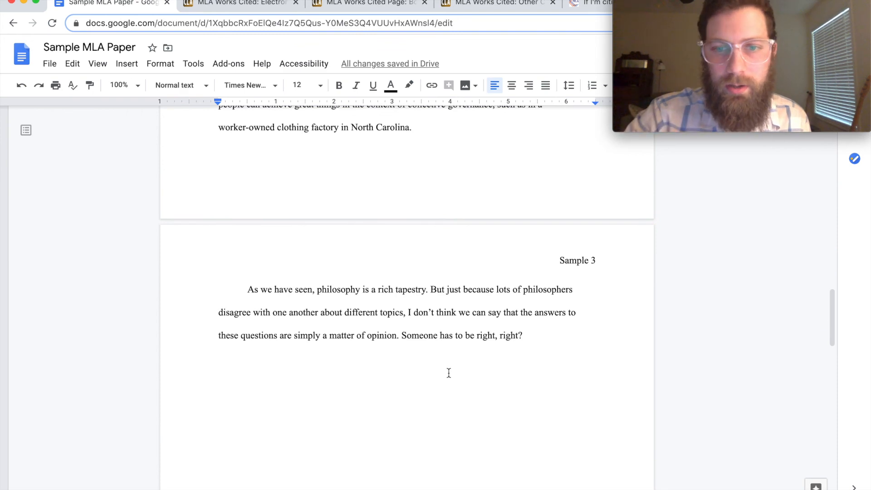
{"action": "scroll", "coordinate": [449, 373], "scroll_direction": "up", "scroll_amount": 4}
{"action": "scroll", "coordinate": [449, 373], "scroll_direction": "up", "scroll_amount": 12}
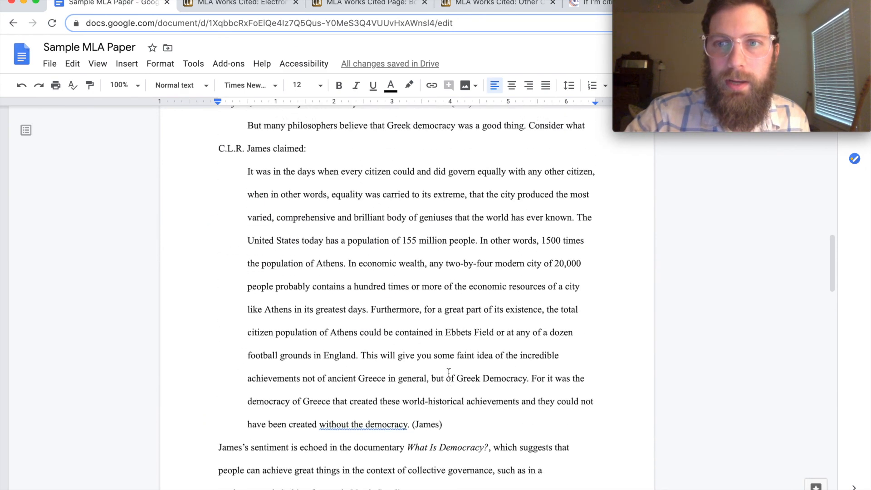
{"action": "scroll", "coordinate": [448, 373], "scroll_direction": "up", "scroll_amount": 5}
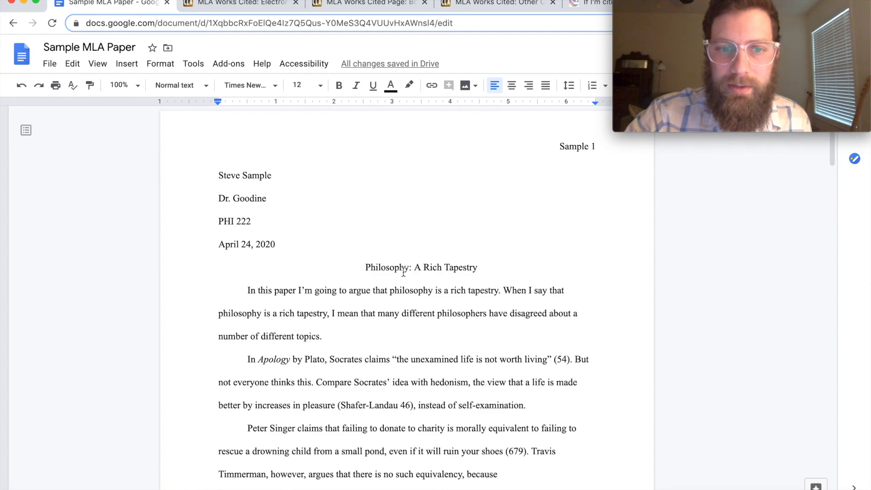
{"action": "scroll", "coordinate": [401, 322], "scroll_direction": "down", "scroll_amount": 20}
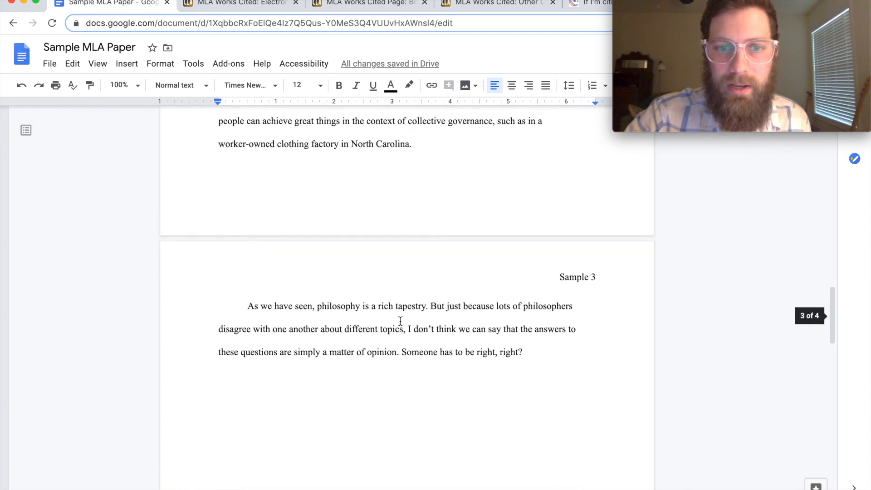
{"action": "scroll", "coordinate": [401, 321], "scroll_direction": "down", "scroll_amount": 10}
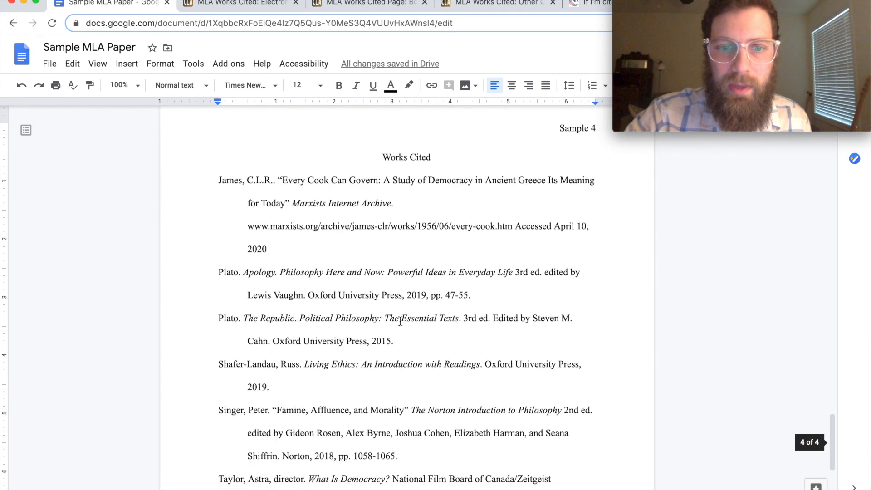
{"action": "scroll", "coordinate": [401, 321], "scroll_direction": "down", "scroll_amount": 1}
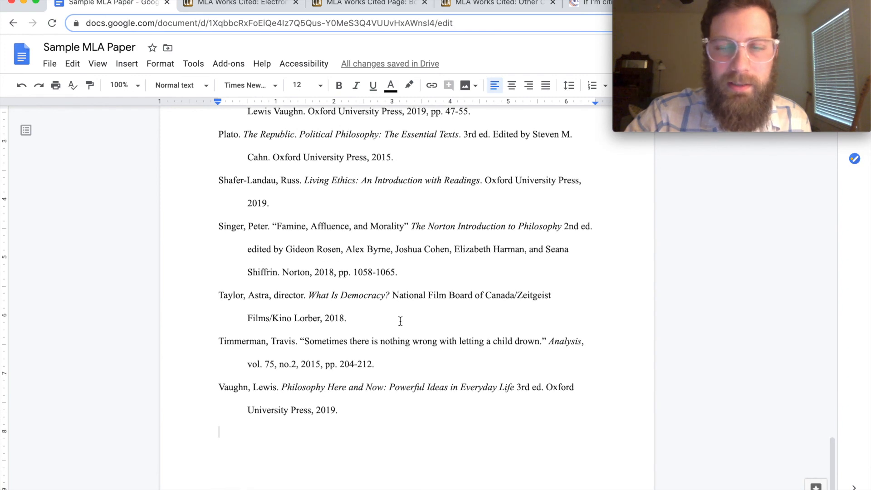
{"action": "scroll", "coordinate": [400, 322], "scroll_direction": "up", "scroll_amount": 20}
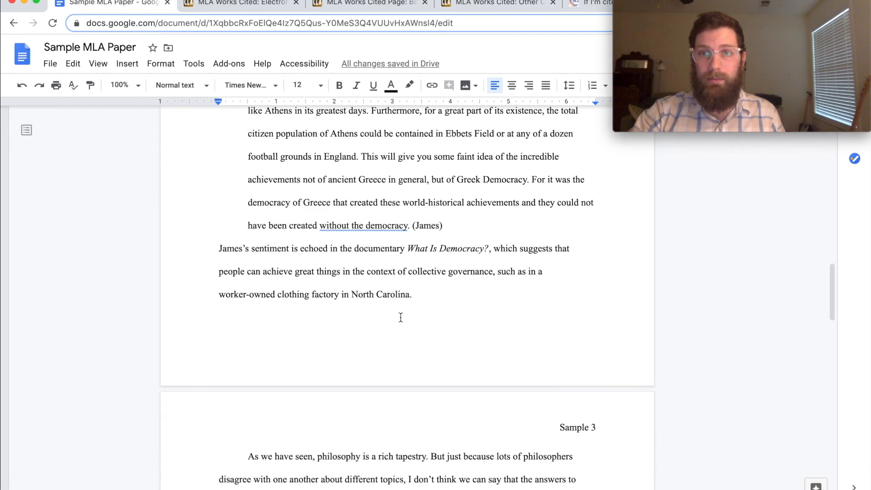
{"action": "scroll", "coordinate": [401, 317], "scroll_direction": "down", "scroll_amount": 20}
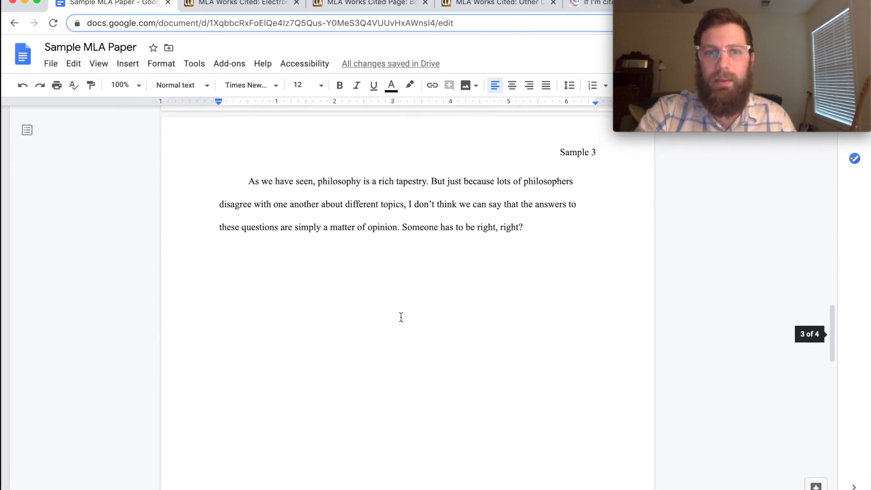
{"action": "scroll", "coordinate": [402, 318], "scroll_direction": "down", "scroll_amount": 5}
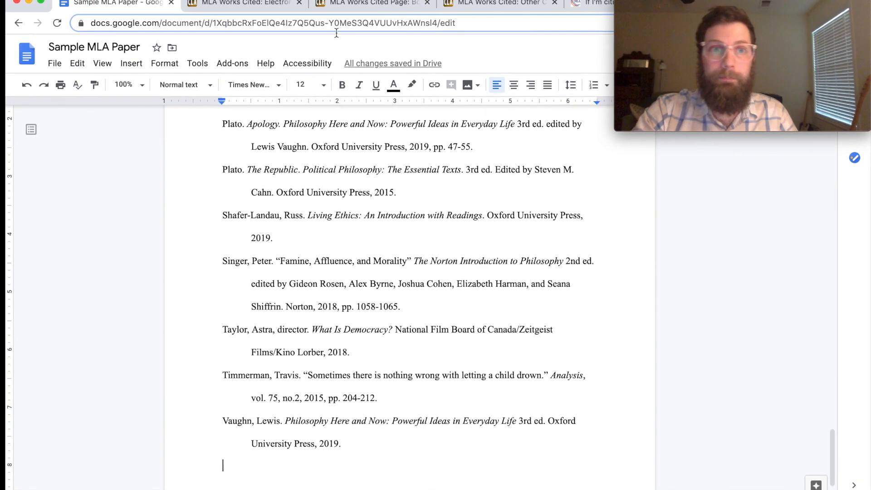
Step: Open the Purdue OWL page on citing periodicals in MLA and examine the magazine and newspaper article formats
{"action": "left_click", "coordinate": [250, 4]}
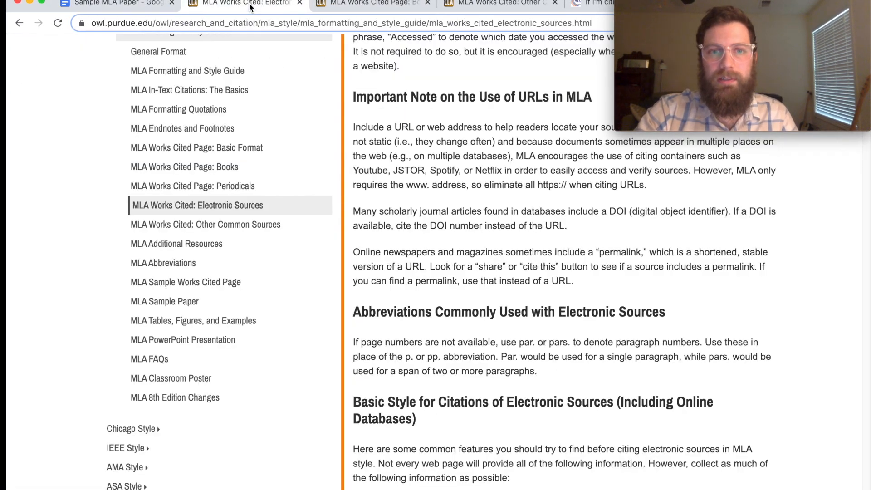
{"action": "left_click", "coordinate": [203, 185]}
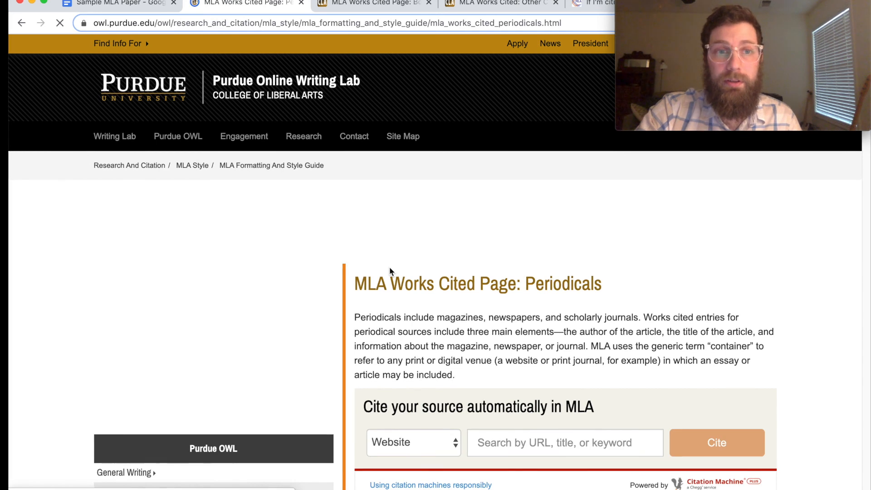
{"action": "scroll", "coordinate": [389, 266], "scroll_direction": "down", "scroll_amount": 10}
{"action": "scroll", "coordinate": [389, 266], "scroll_direction": "down", "scroll_amount": 5}
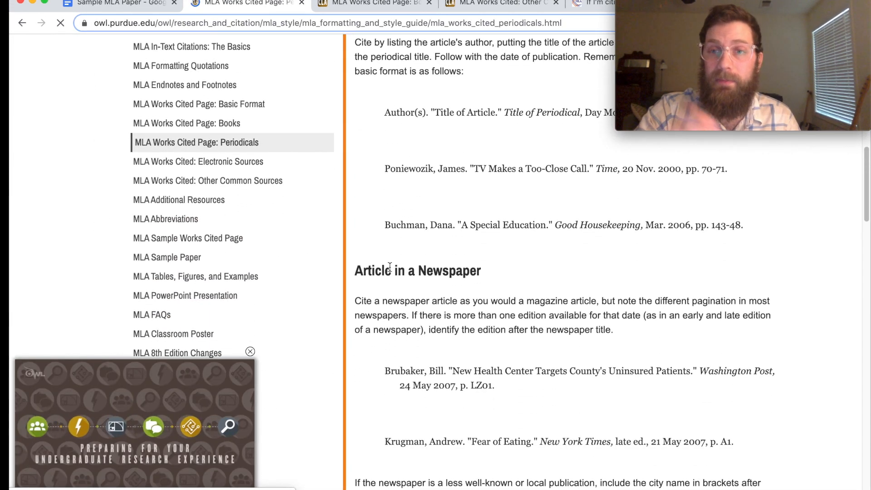